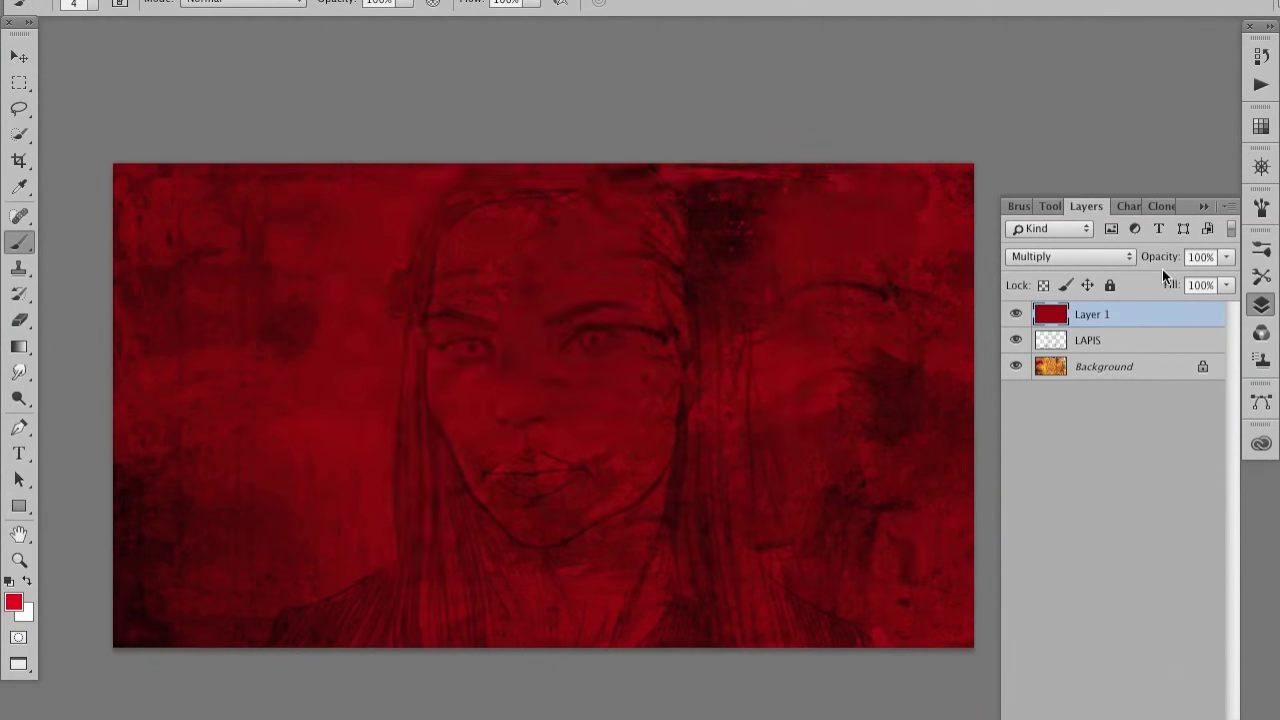
# Step: Delete the red-filled Multiply overlay layer from the portrait
pyautogui.moveTo(1226, 256); pyautogui.dragTo(1120, 287)
pyautogui.press('Delete')
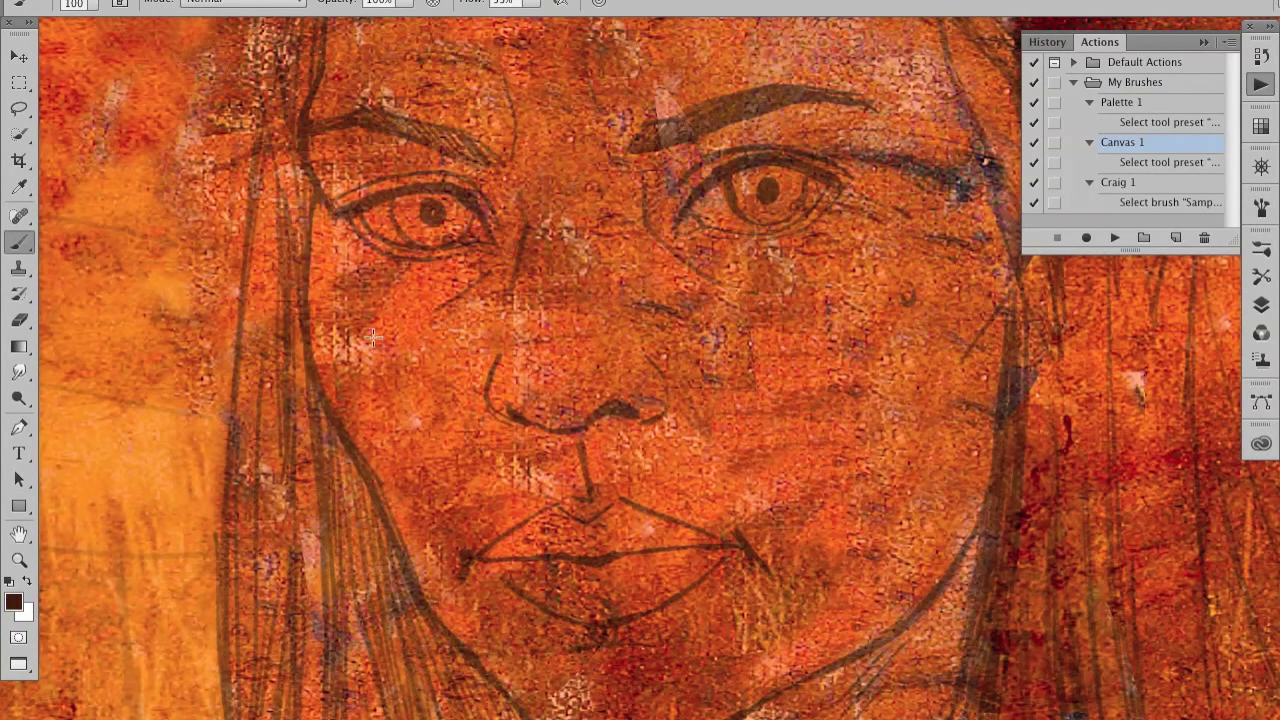
# Step: Paint dark brown strokes down the left hair strands and below the chin
pyautogui.moveTo(390, 240); pyautogui.dragTo(485, 630)
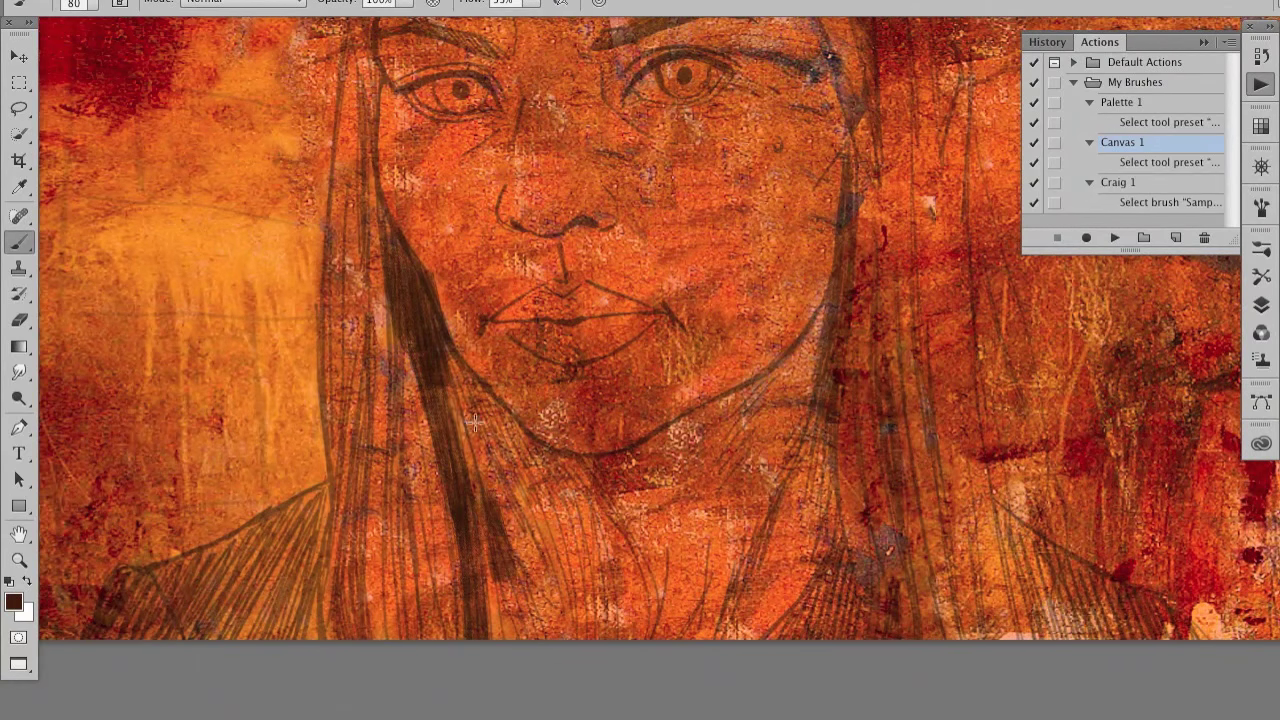
pyautogui.moveTo(458, 374); pyautogui.dragTo(570, 570)
pyautogui.moveTo(500, 397); pyautogui.dragTo(590, 630)
pyautogui.moveTo(390, 486); pyautogui.dragTo(350, 630)
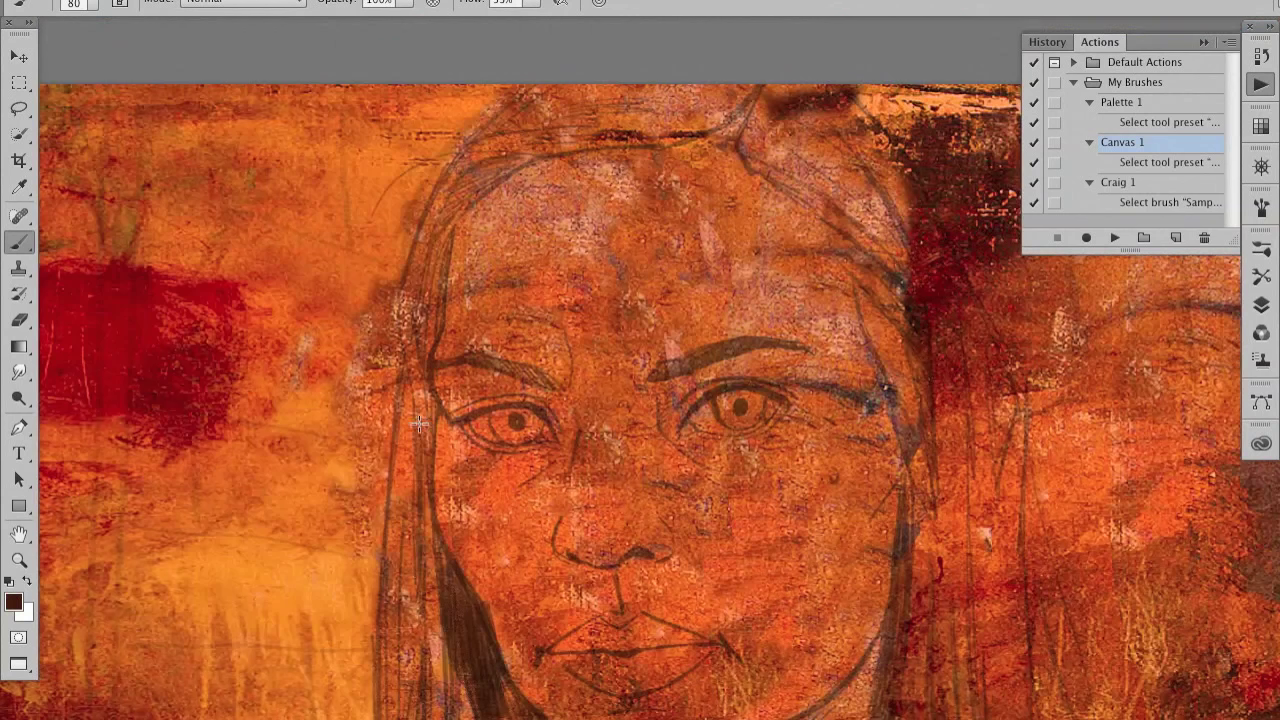
pyautogui.moveTo(420, 580)
pyautogui.mouseDown()
pyautogui.moveTo(421, 316)
pyautogui.moveTo(500, 152)
pyautogui.mouseUp()
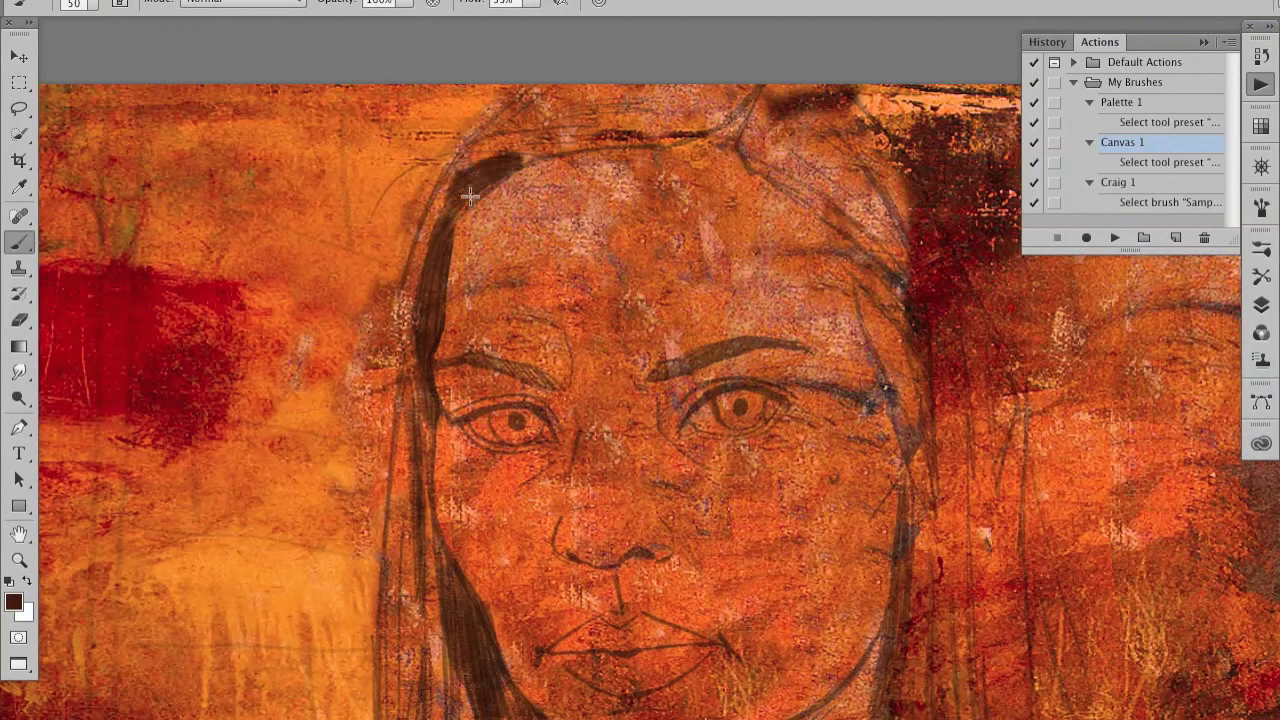
pyautogui.moveTo(445, 215); pyautogui.dragTo(555, 155)
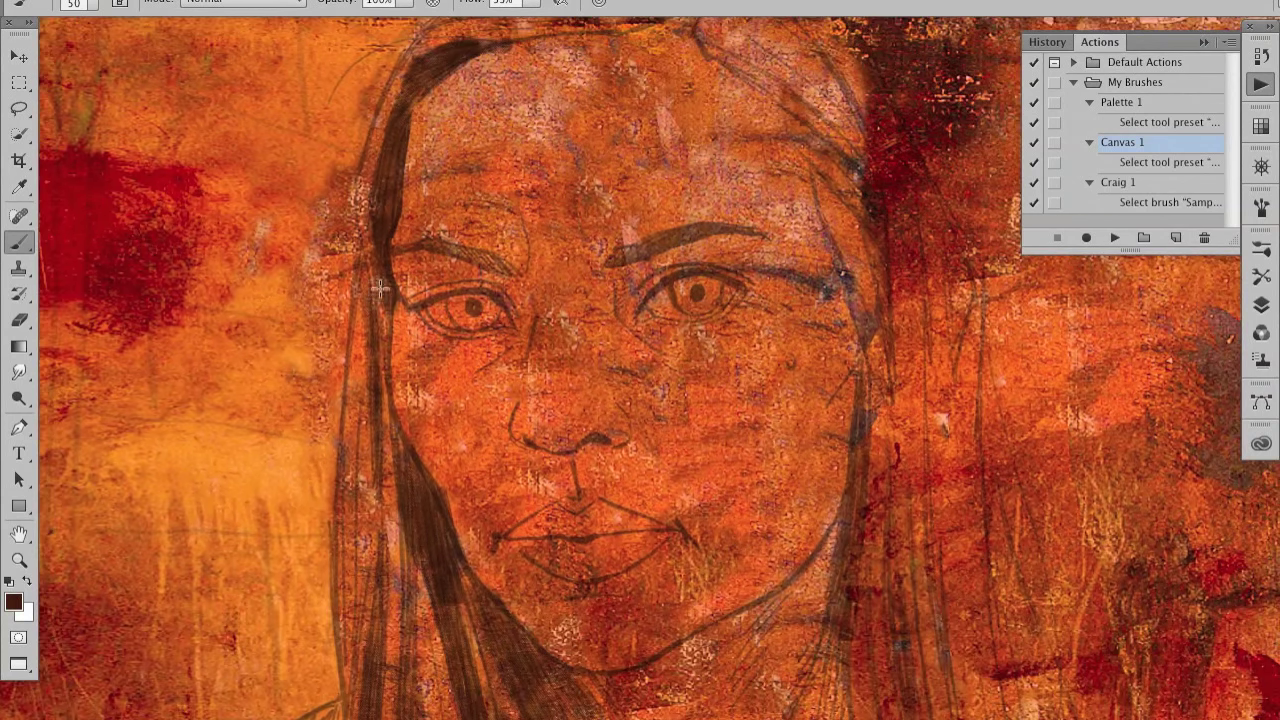
pyautogui.moveTo(372, 280); pyautogui.dragTo(395, 418)
pyautogui.moveTo(400, 305)
pyautogui.mouseDown()
pyautogui.moveTo(414, 449)
pyautogui.moveTo(480, 596)
pyautogui.moveTo(410, 95)
pyautogui.moveTo(490, 55)
pyautogui.mouseUp()
# Step: With a smaller brush, shade under both eyes and along the inner brow
pyautogui.press('[')
pyautogui.press('[')
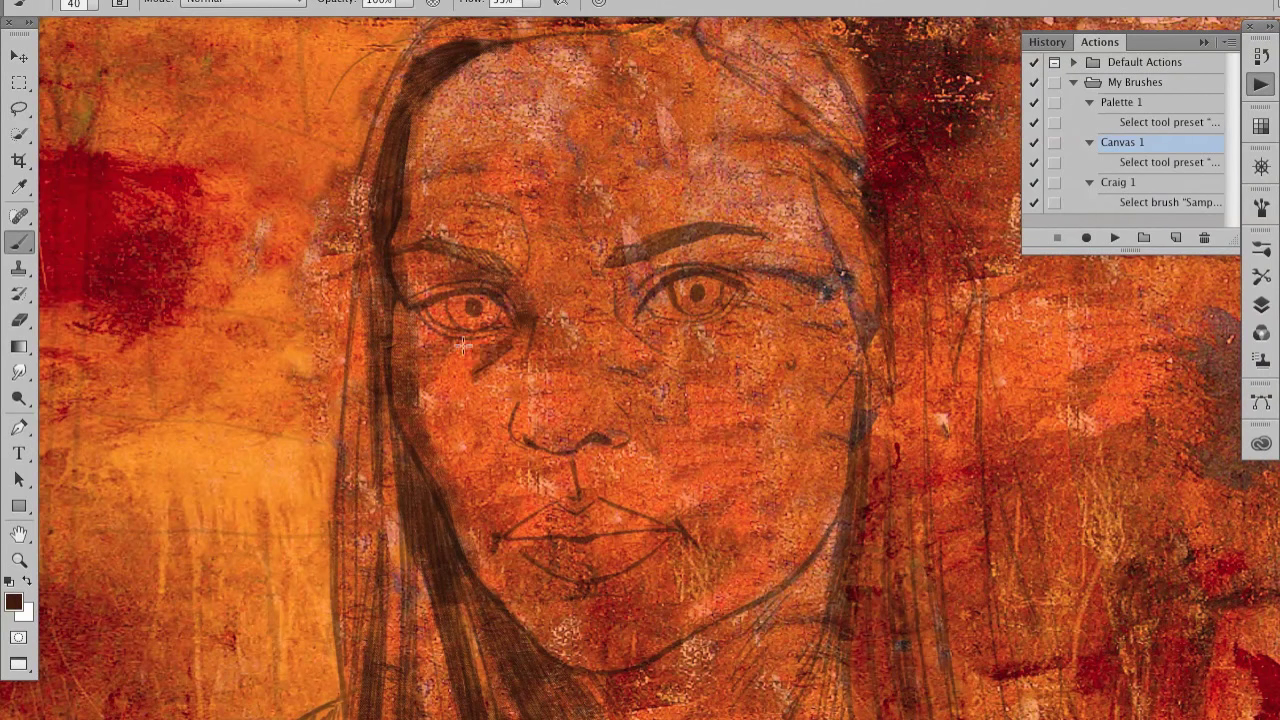
pyautogui.moveTo(511, 326); pyautogui.dragTo(445, 348)
pyautogui.moveTo(620, 318); pyautogui.dragTo(630, 295)
pyautogui.moveTo(638, 250)
pyautogui.mouseDown()
pyautogui.moveTo(668, 268)
pyautogui.moveTo(680, 355)
pyautogui.moveTo(716, 333)
pyautogui.mouseUp()
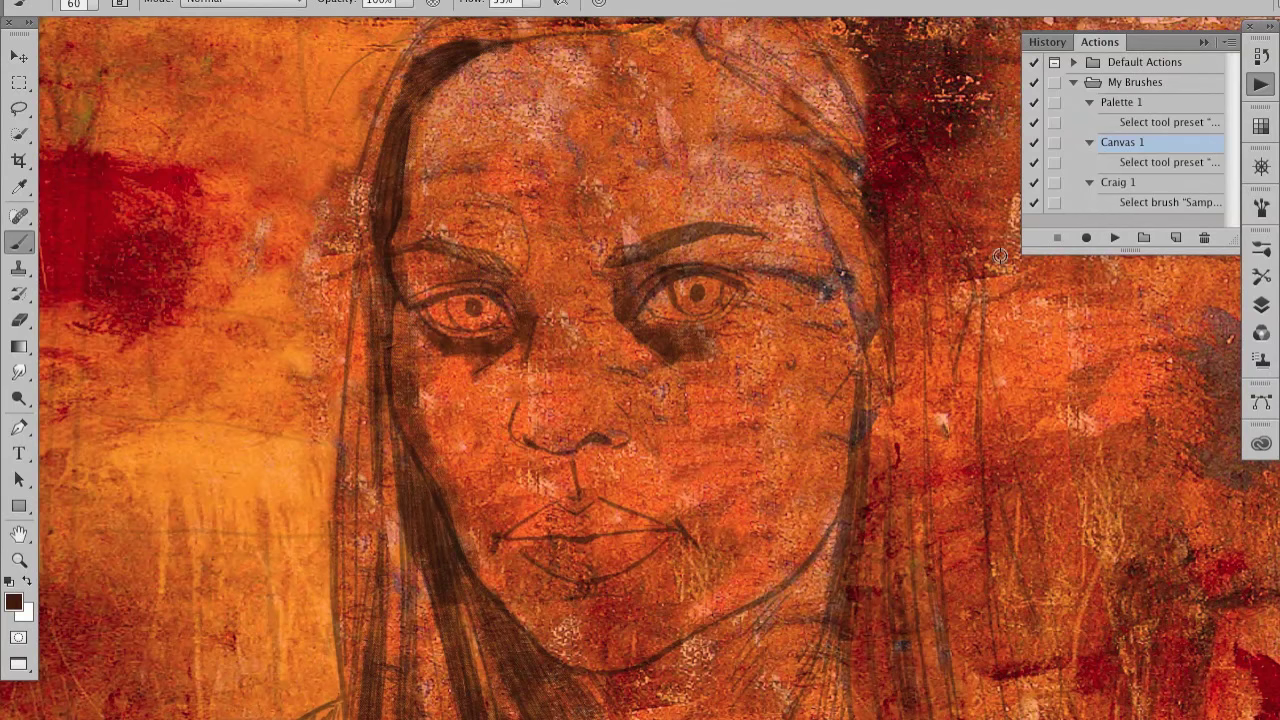
# Step: Add dark shading below the lips and on the cheek beside the nose
pyautogui.scroll(-3, 915, 163)
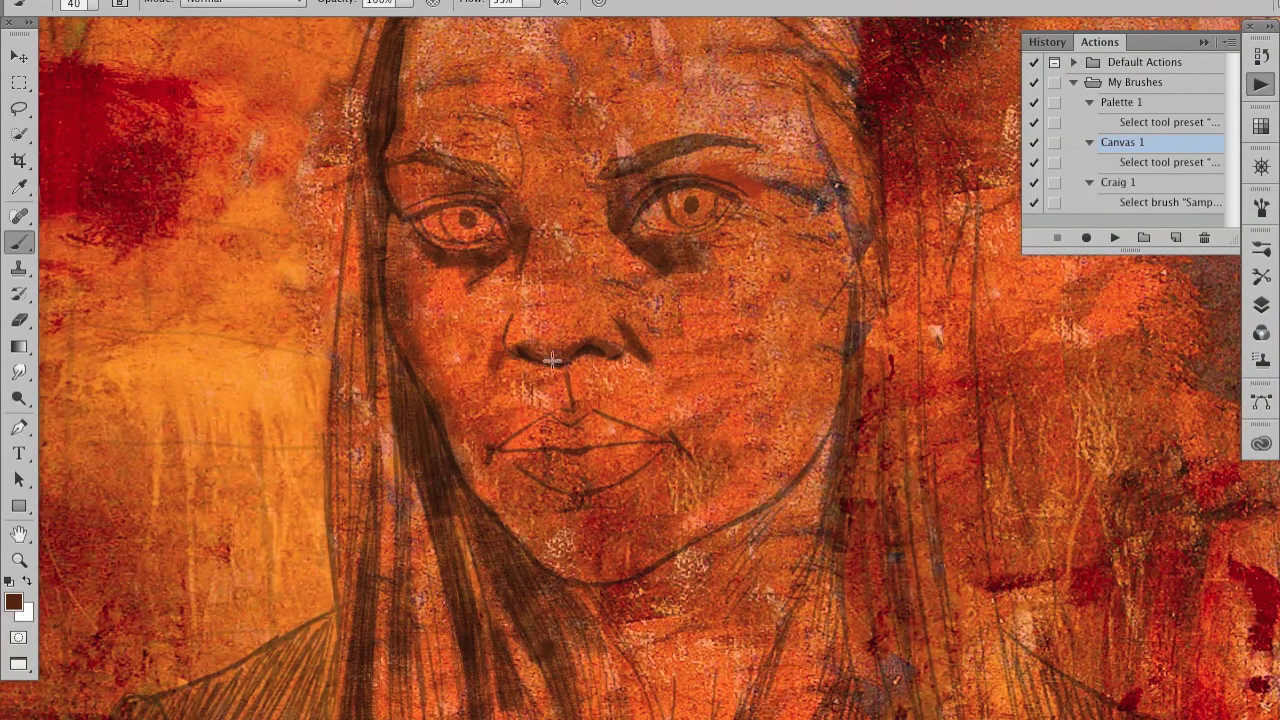
pyautogui.scroll(-1, 763, 306)
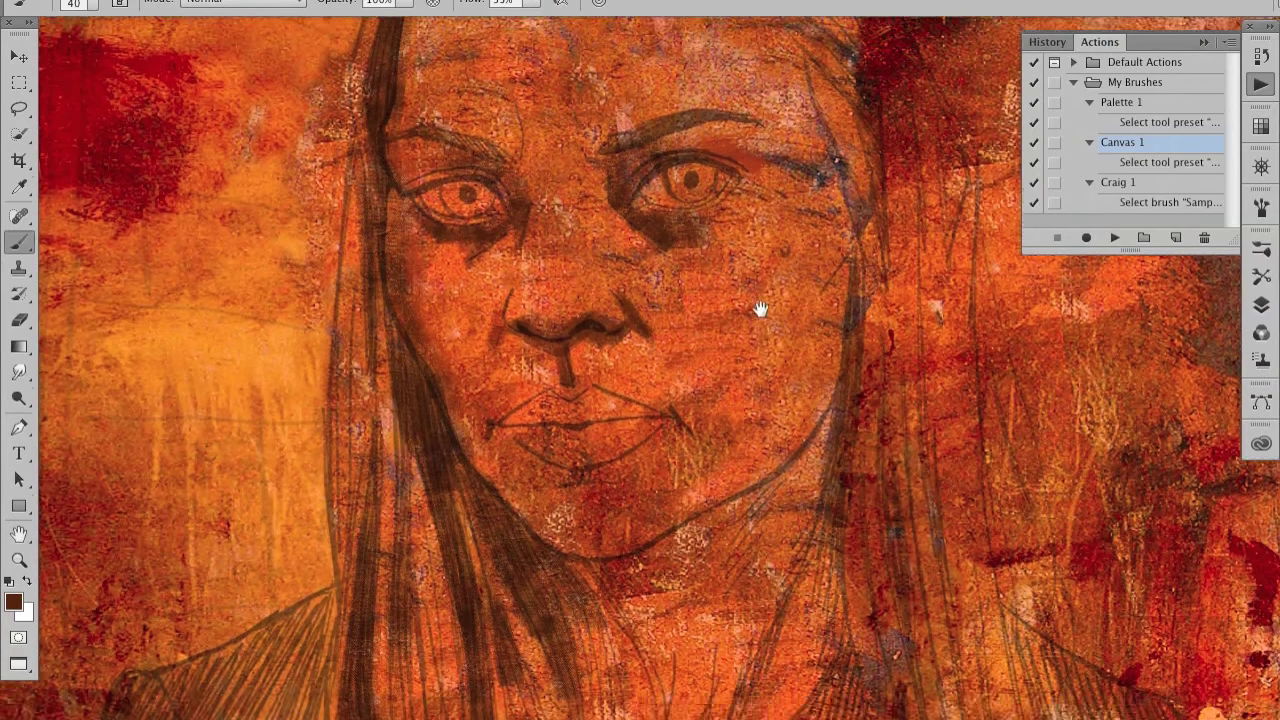
pyautogui.scroll(-3, 763, 306)
pyautogui.moveTo(626, 398); pyautogui.dragTo(560, 418)
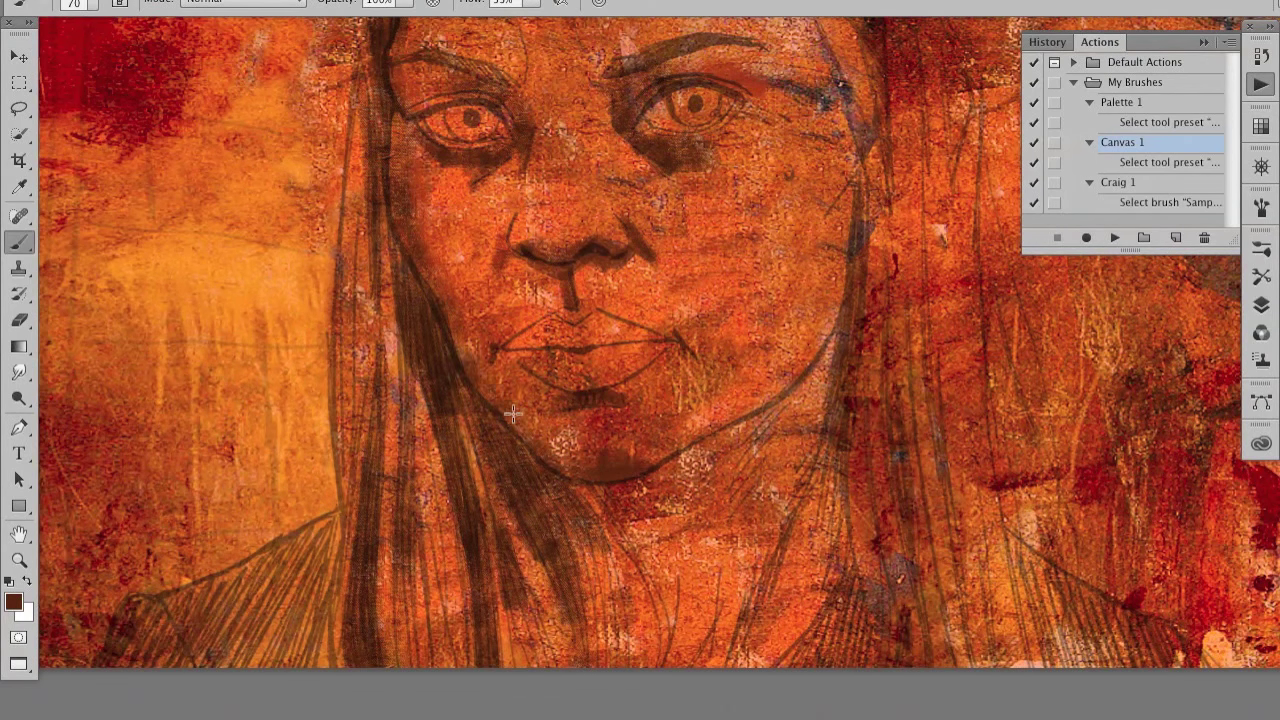
pyautogui.scroll(5, 493, 432)
pyautogui.moveTo(493, 432)
pyautogui.mouseDown()
pyautogui.moveTo(495, 470)
pyautogui.moveTo(514, 337)
pyautogui.moveTo(538, 423)
pyautogui.moveTo(591, 386)
pyautogui.moveTo(605, 300)
pyautogui.moveTo(650, 290)
pyautogui.mouseUp()
# Step: Darken the lips and the area under the nose
pyautogui.scroll(2, 698, 202)
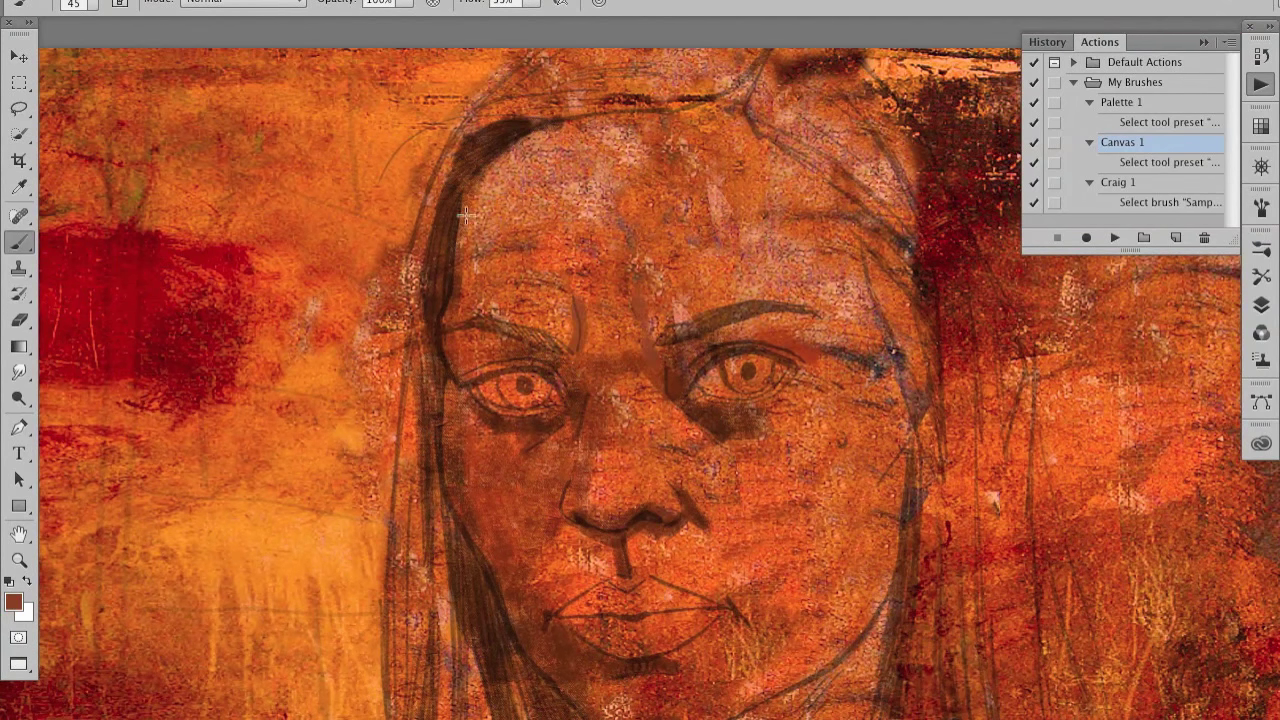
pyautogui.scroll(-3, 596, 155)
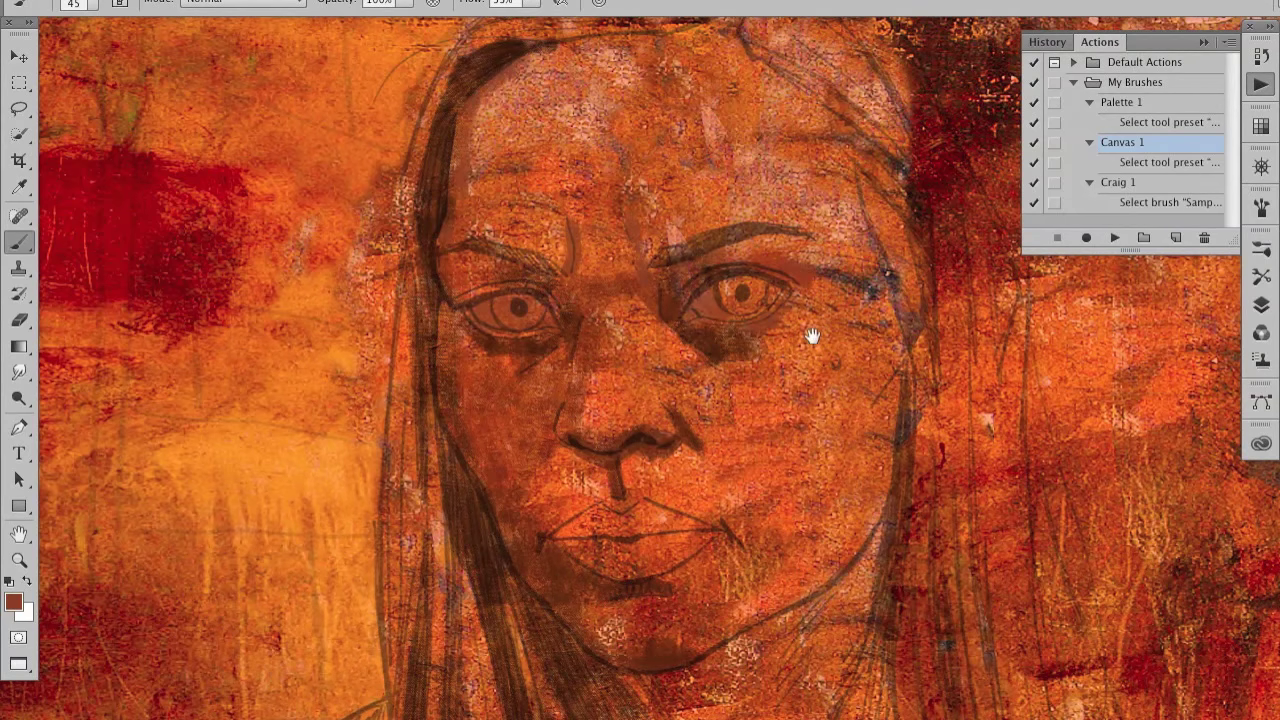
pyautogui.scroll(-2, 766, 325)
pyautogui.scroll(-3, 694, 331)
pyautogui.moveTo(551, 358)
pyautogui.mouseDown()
pyautogui.moveTo(600, 368)
pyautogui.moveTo(580, 405)
pyautogui.moveTo(535, 300)
pyautogui.moveTo(581, 321)
pyautogui.moveTo(550, 455)
pyautogui.mouseUp()
pyautogui.scroll(3, 610, 320)
pyautogui.scroll(-3, 518, 377)
pyautogui.scroll(4, 586, 385)
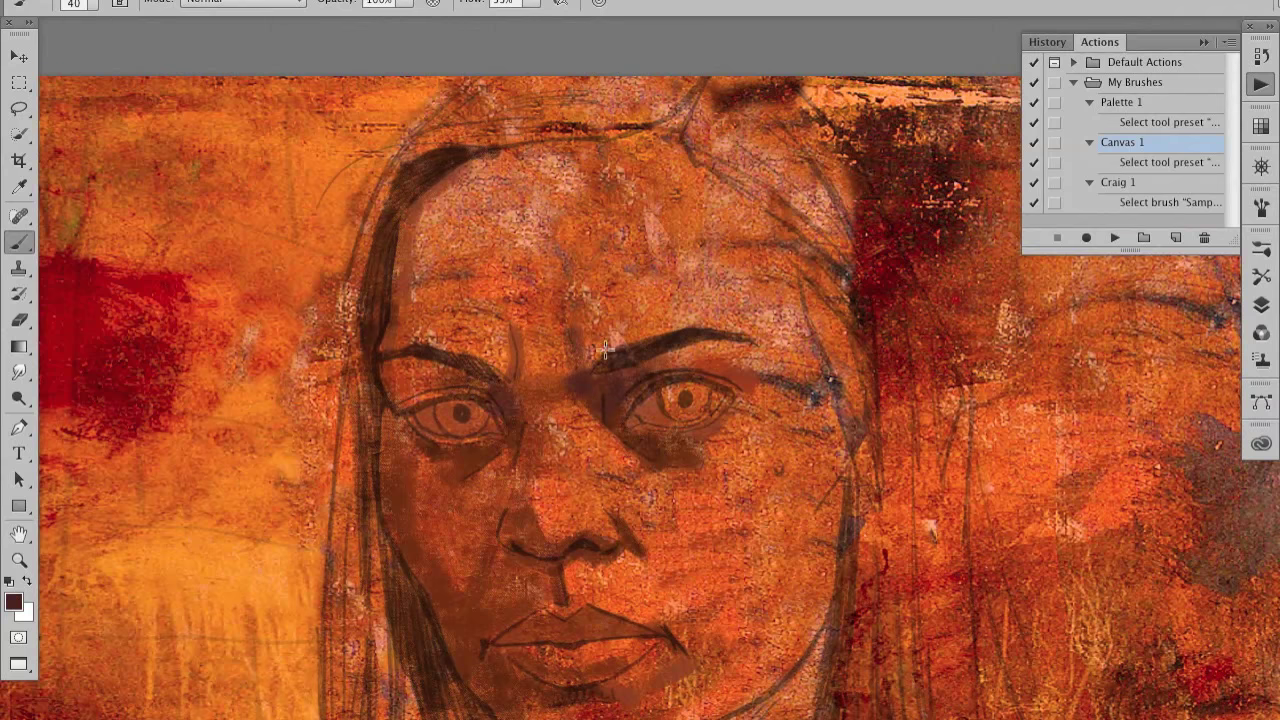
pyautogui.scroll(5, 620, 340)
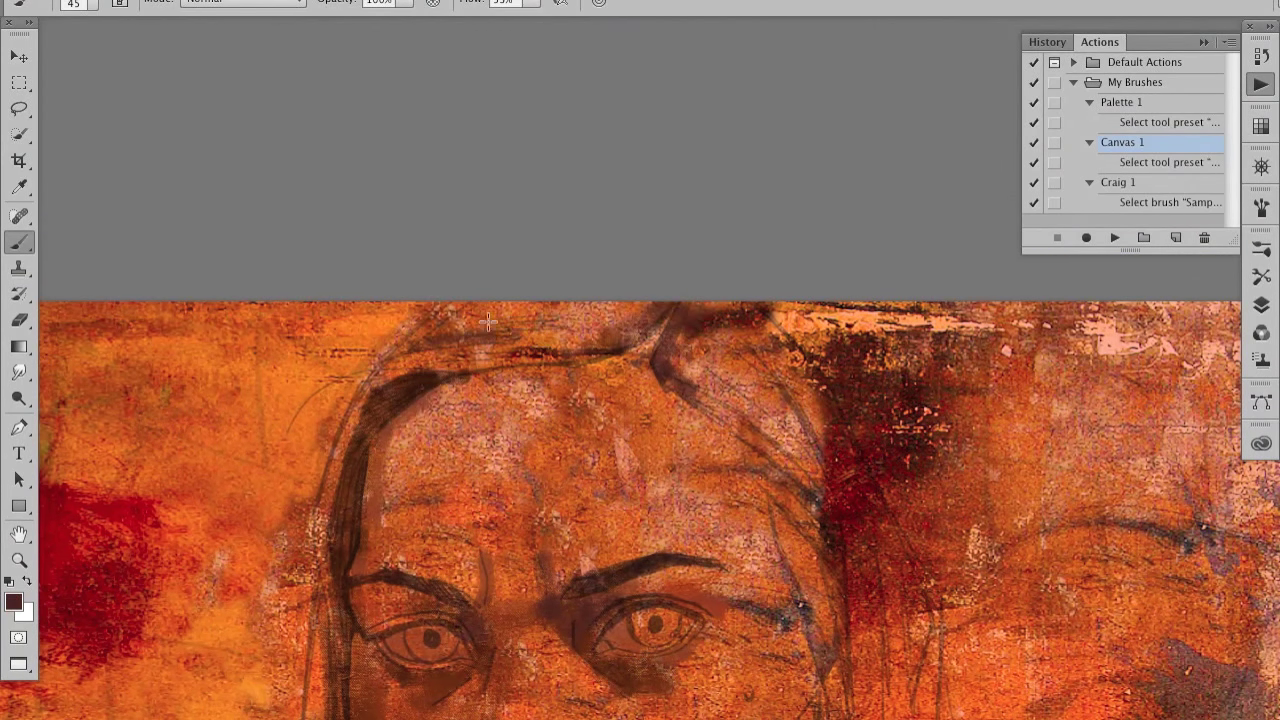
pyautogui.scroll(-2, 649, 311)
pyautogui.hotkey('ctrl', '-')
pyautogui.hotkey('ctrl', '+')
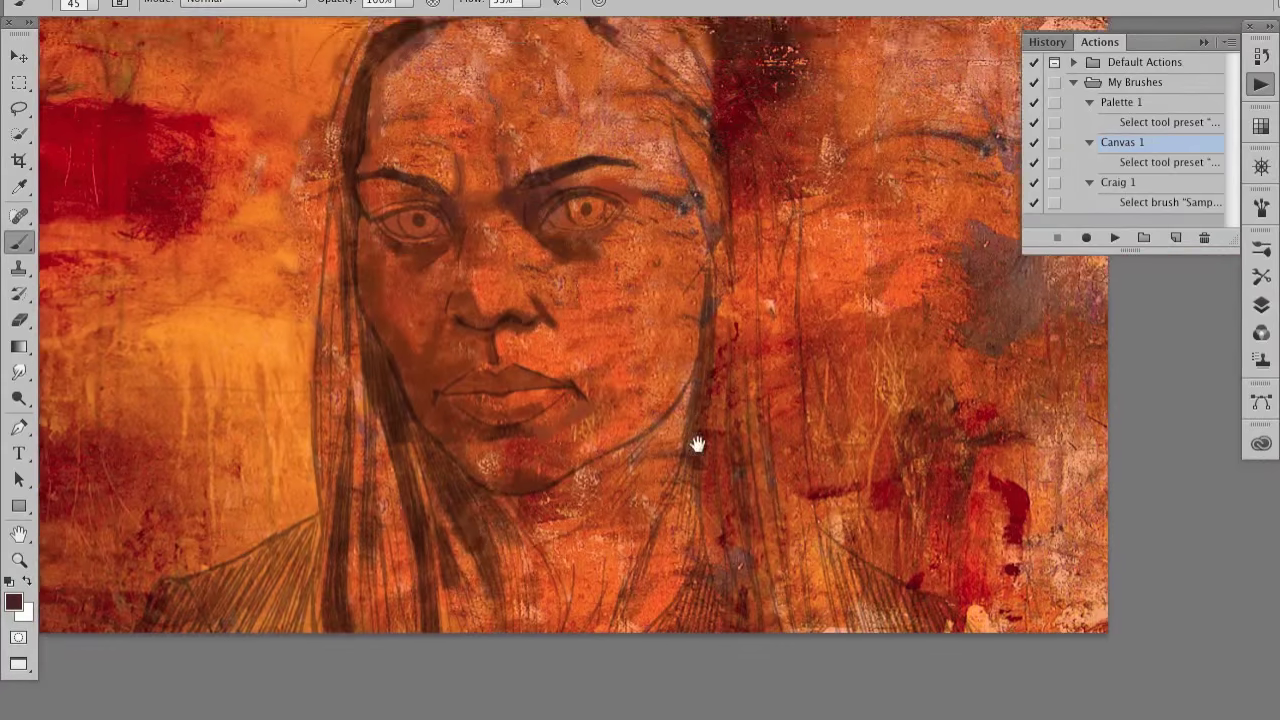
# Step: With a larger brush, darken the hair beside the jaw and the left shoulder
pyautogui.press(']')
pyautogui.press(']')
pyautogui.moveTo(652, 408)
pyautogui.mouseDown()
pyautogui.moveTo(610, 500)
pyautogui.moveTo(640, 600)
pyautogui.mouseUp()
pyautogui.moveTo(680, 380); pyautogui.dragTo(620, 550)
pyautogui.moveTo(690, 440)
pyautogui.mouseDown()
pyautogui.moveTo(677, 568)
pyautogui.moveTo(720, 610)
pyautogui.mouseUp()
pyautogui.moveTo(300, 510)
pyautogui.mouseDown()
pyautogui.moveTo(171, 557)
pyautogui.moveTo(300, 495)
pyautogui.mouseUp()
pyautogui.moveTo(395, 360); pyautogui.dragTo(380, 508)
# Step: Add dark strokes along the right hair strand
pyautogui.hscroll(2, 380, 508)
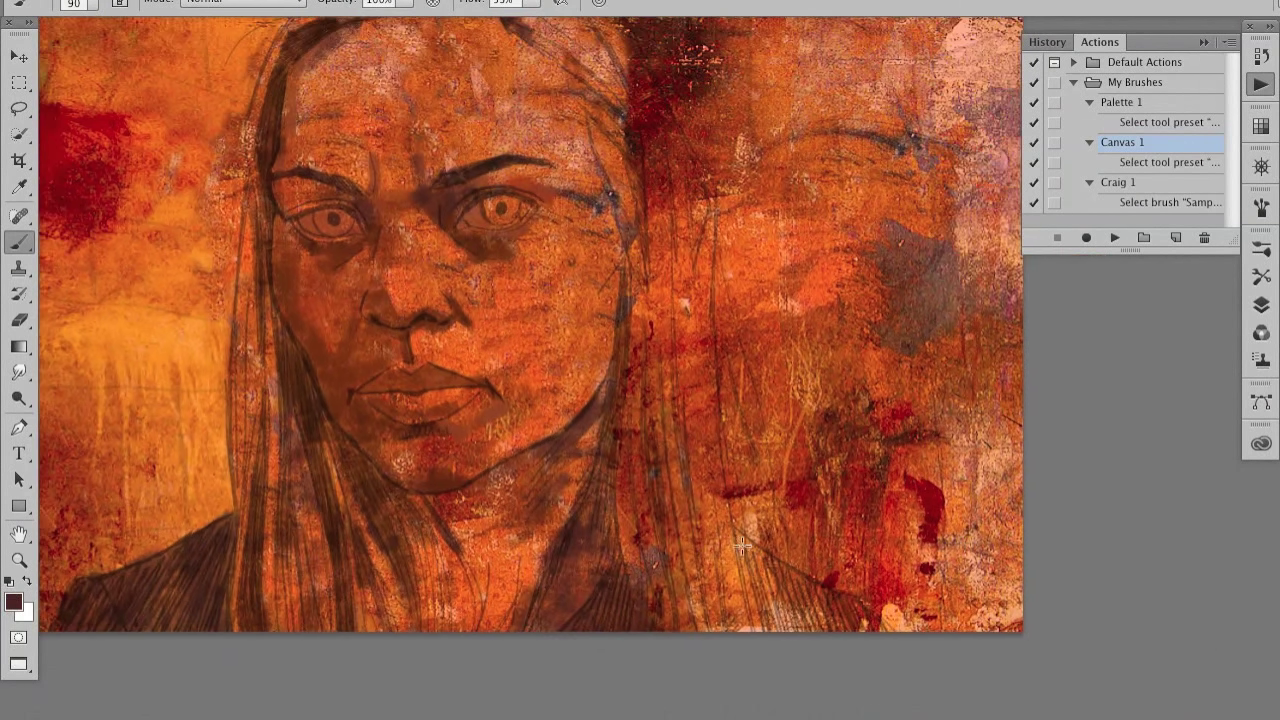
pyautogui.moveTo(646, 380); pyautogui.dragTo(668, 550)
pyautogui.scroll(4, 645, 333)
pyautogui.moveTo(645, 333); pyautogui.dragTo(626, 432)
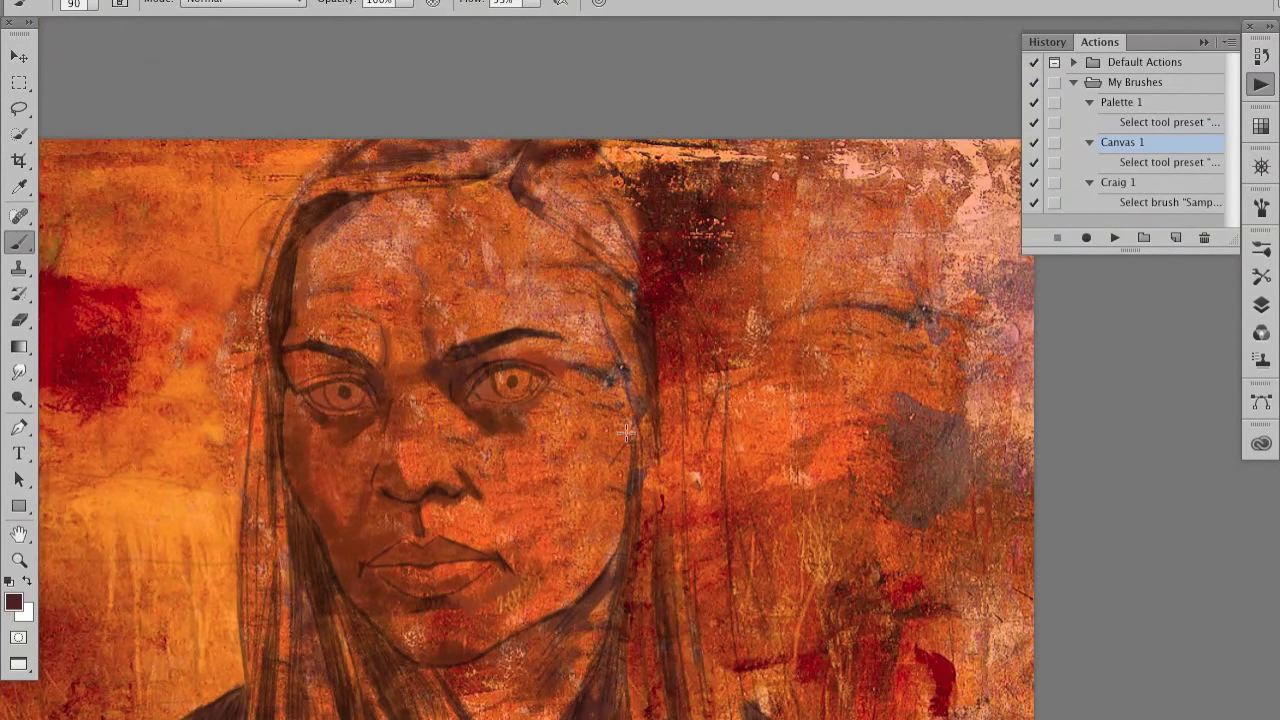
pyautogui.scroll(-2, 640, 300)
pyautogui.hscroll(-2, 640, 300)
pyautogui.scroll(3, 611, 290)
pyautogui.hscroll(1, 611, 290)
pyautogui.hscroll(-3, 611, 290)
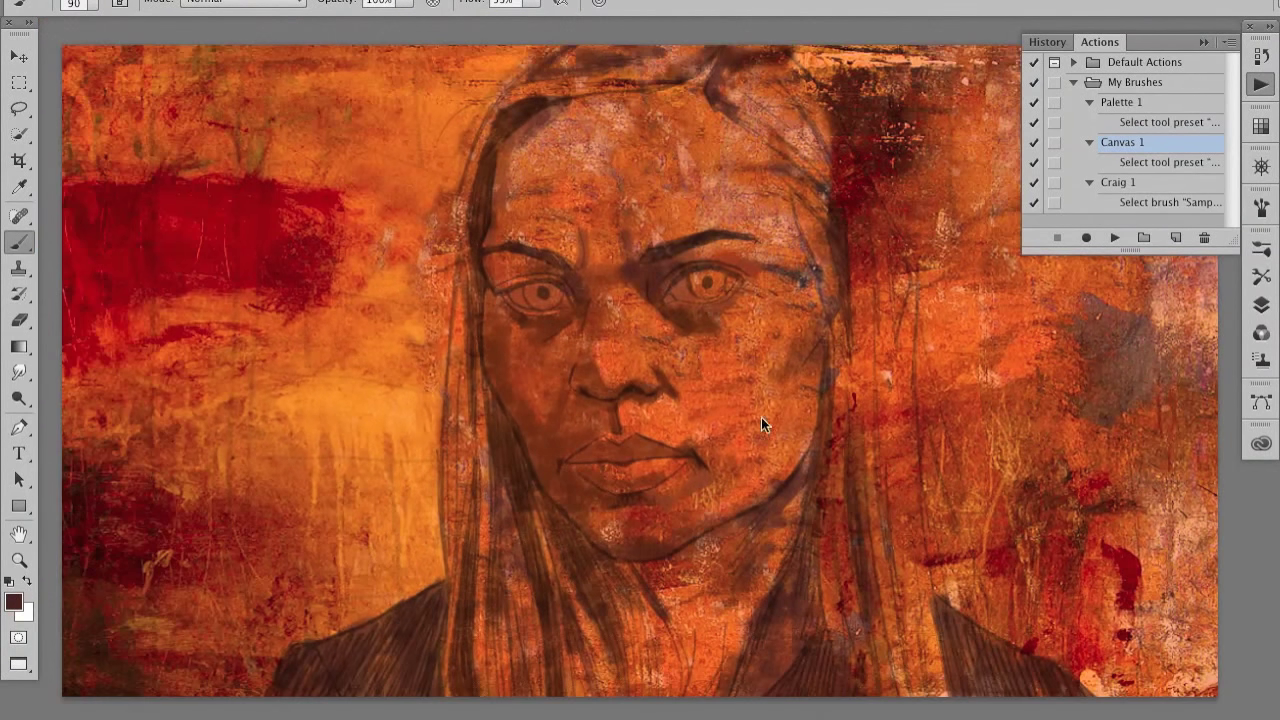
pyautogui.hscroll(2, 761, 417)
pyautogui.scroll(-3, 786, 500)
pyautogui.scroll(1, 854, 438)
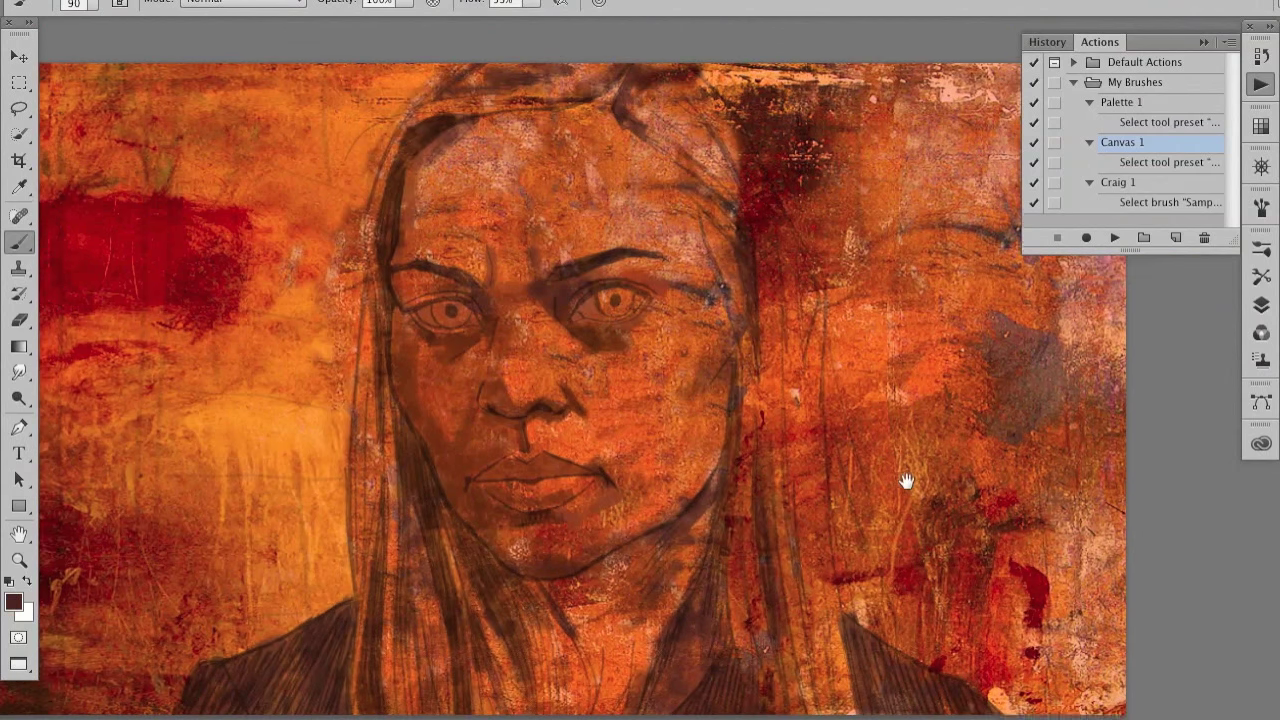
# Step: Create a new layer named PELE in the Layers panel
pyautogui.click(1261, 305)
pyautogui.hotkey('ctrl', 'shift', 'alt', 'n')
pyautogui.doubleClick(1088, 340)
pyautogui.write('PELE')
pyautogui.press('Return')
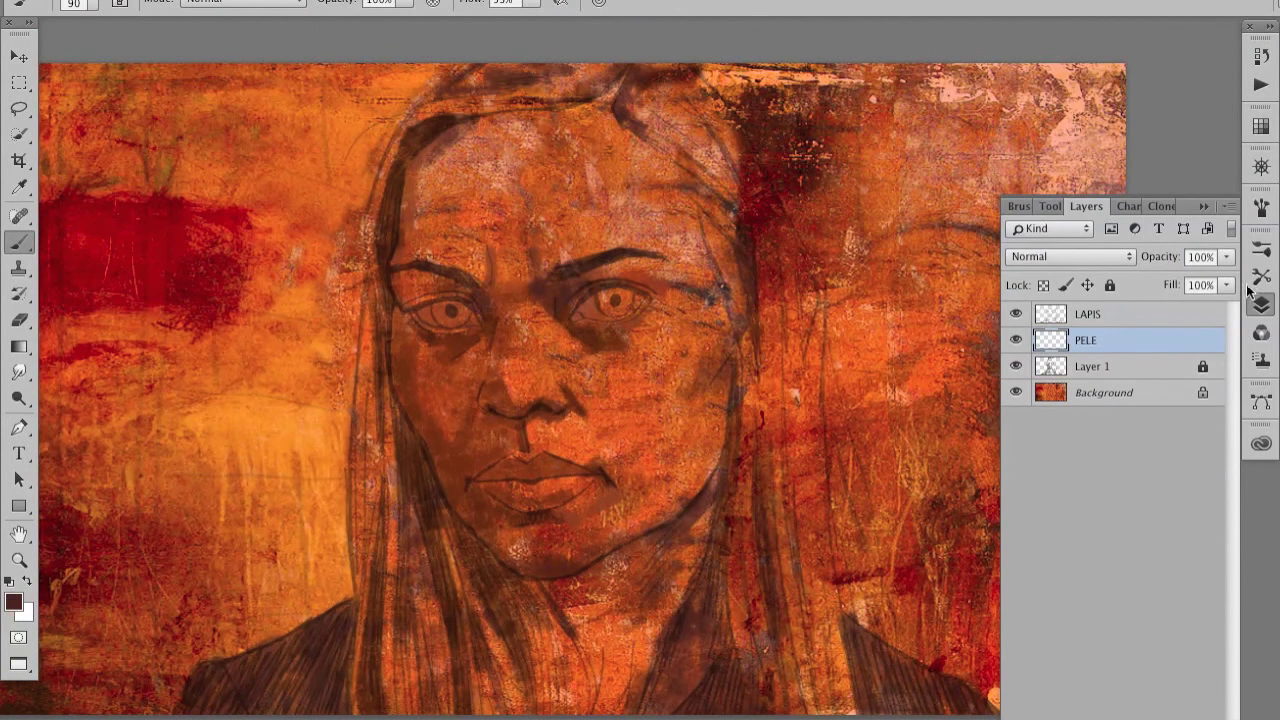
# Step: Choose a light peach skin tone as the foreground colour
pyautogui.click(14, 601)
pyautogui.click(489, 217)
pyautogui.moveTo(489, 217); pyautogui.dragTo(477, 209)
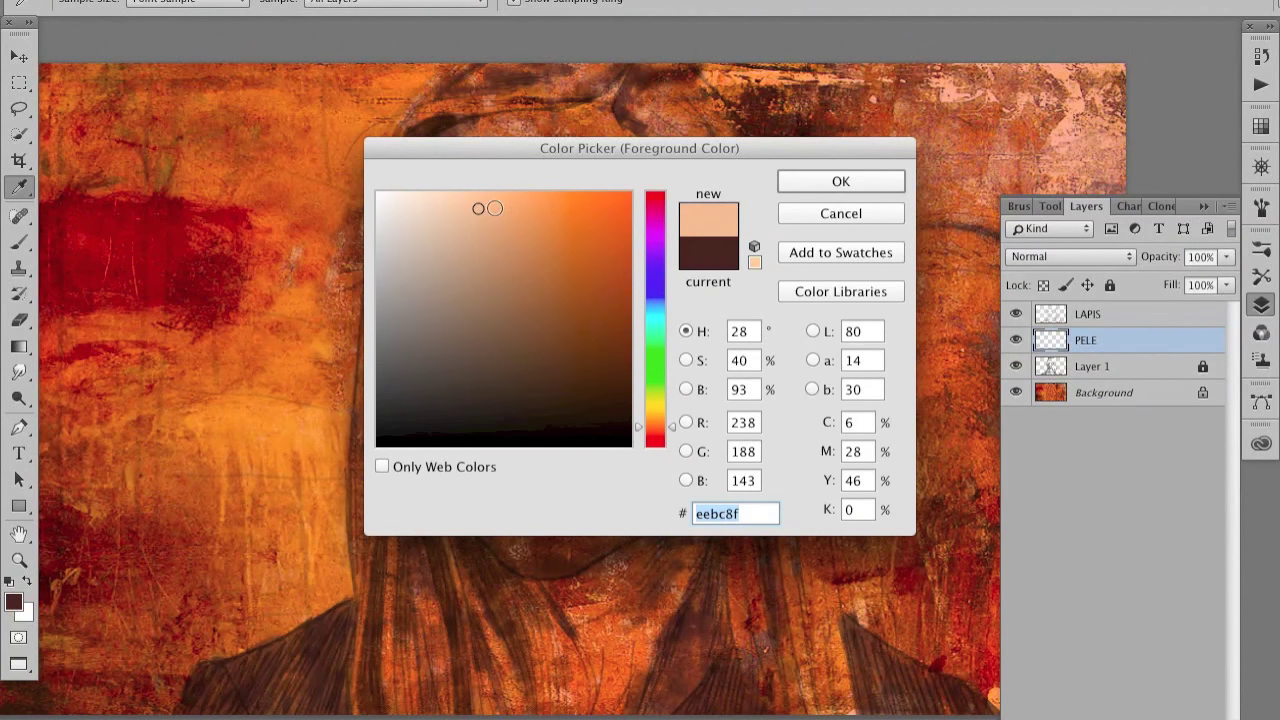
pyautogui.click(863, 180)
# Step: Replace the first PELE layer with a new PELE layer above Layer 1 and enlarge the brush
pyautogui.scroll(2, 544, 352)
pyautogui.keyDown('ctrl'); pyautogui.click(544, 352); pyautogui.keyUp('ctrl')
pyautogui.press('BackSpace')
pyautogui.press(']')
pyautogui.click(1070, 256)
pyautogui.press('Escape')
pyautogui.hotkey('ctrl', 'shift', 'alt', 'n')
pyautogui.doubleClick(1087, 340)
pyautogui.write('PELE')
pyautogui.press('Return')
pyautogui.press(']')
pyautogui.press(']')
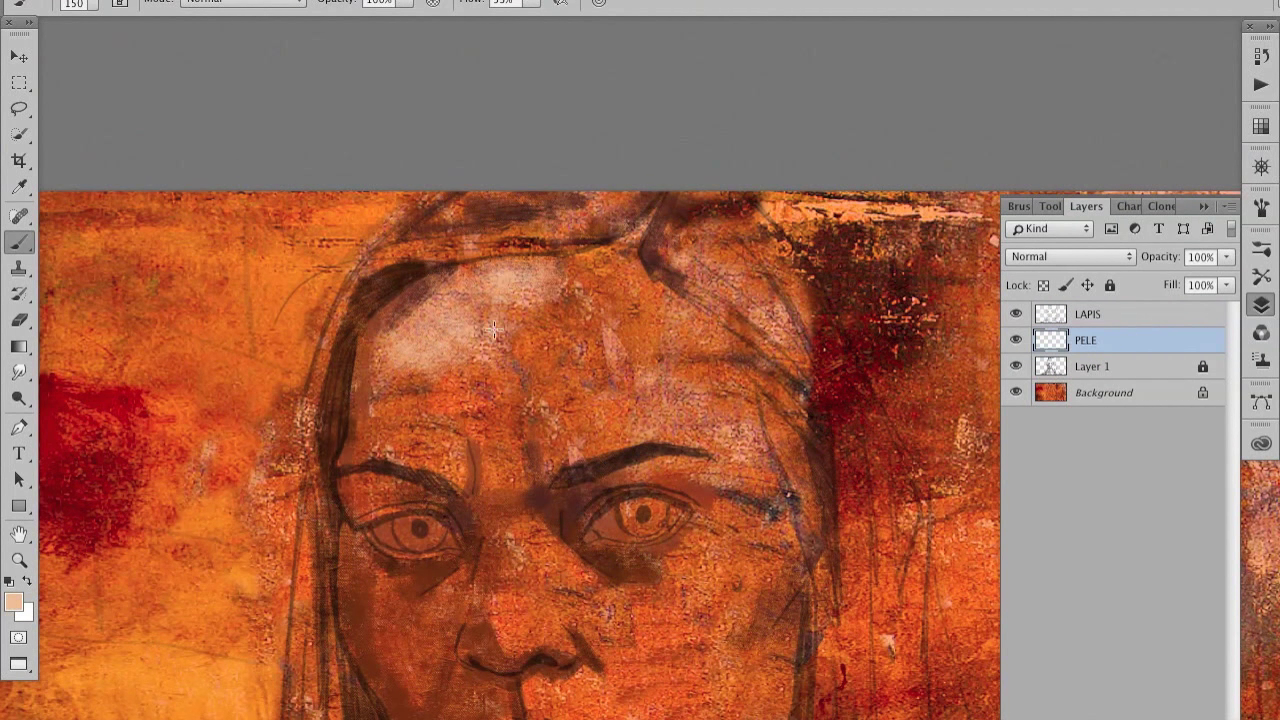
# Step: Paint light peach across the forehead and above both eyebrows
pyautogui.moveTo(400, 320); pyautogui.dragTo(507, 398)
pyautogui.press('[')
pyautogui.press('[')
pyautogui.press('[')
pyautogui.moveTo(400, 370)
pyautogui.mouseDown()
pyautogui.moveTo(524, 424)
pyautogui.moveTo(500, 400)
pyautogui.moveTo(555, 455)
pyautogui.moveTo(604, 287)
pyautogui.mouseUp()
pyautogui.press(']')
pyautogui.press(']')
pyautogui.press(']')
pyautogui.press(']')
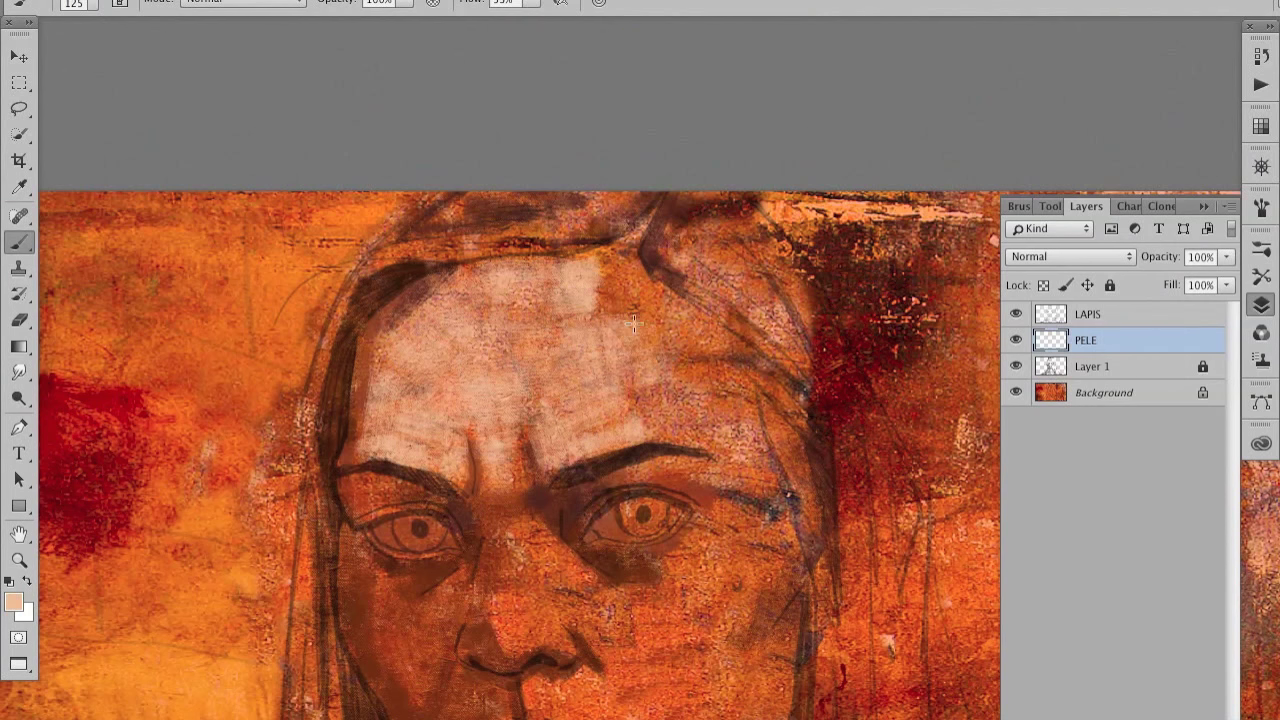
pyautogui.moveTo(604, 287)
pyautogui.mouseDown()
pyautogui.moveTo(755, 483)
pyautogui.moveTo(709, 417)
pyautogui.moveTo(640, 530)
pyautogui.moveTo(697, 531)
pyautogui.moveTo(718, 485)
pyautogui.moveTo(707, 410)
pyautogui.moveTo(715, 440)
pyautogui.moveTo(690, 600)
pyautogui.moveTo(670, 553)
pyautogui.moveTo(650, 600)
pyautogui.moveTo(590, 590)
pyautogui.moveTo(660, 500)
pyautogui.moveTo(615, 570)
pyautogui.moveTo(564, 452)
pyautogui.moveTo(472, 380)
pyautogui.moveTo(445, 428)
pyautogui.mouseUp()
pyautogui.press('[')
pyautogui.press('[')
pyautogui.press('[')
pyautogui.press(']')
pyautogui.press(']')
pyautogui.press(']')
pyautogui.press('[')
pyautogui.press('[')
pyautogui.press(']')
pyautogui.press('[')
pyautogui.press('[')
pyautogui.press('[')
pyautogui.press('[')
pyautogui.press('[')
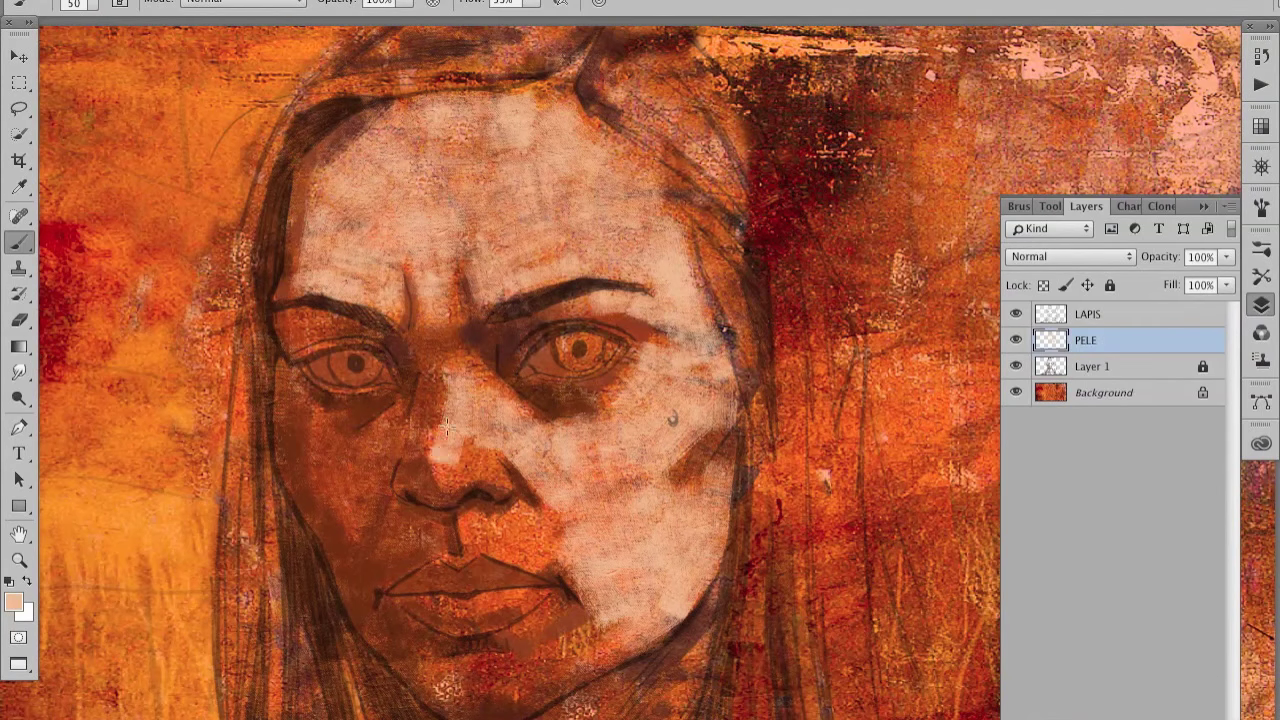
# Step: Brush peach over the lips, chin, right jaw and neck
pyautogui.moveTo(476, 519)
pyautogui.mouseDown()
pyautogui.moveTo(520, 545)
pyautogui.moveTo(540, 520)
pyautogui.moveTo(590, 600)
pyautogui.moveTo(540, 620)
pyautogui.mouseUp()
pyautogui.moveTo(536, 618)
pyautogui.mouseDown()
pyautogui.moveTo(566, 546)
pyautogui.moveTo(530, 600)
pyautogui.moveTo(571, 612)
pyautogui.moveTo(462, 628)
pyautogui.mouseUp()
pyautogui.moveTo(605, 590); pyautogui.dragTo(680, 528)
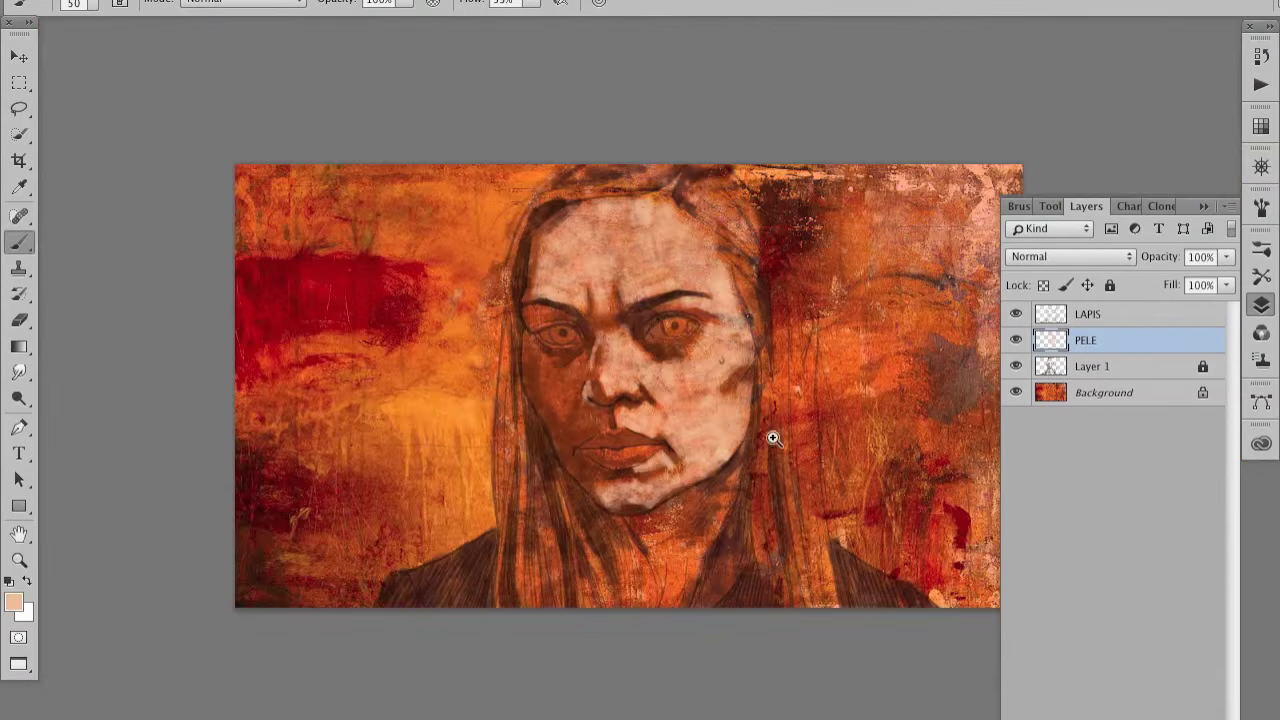
pyautogui.moveTo(630, 288); pyautogui.dragTo(704, 449)
pyautogui.press(']')
pyautogui.press(']')
pyautogui.press(']')
pyautogui.moveTo(619, 399)
pyautogui.mouseDown()
pyautogui.moveTo(600, 432)
pyautogui.moveTo(628, 505)
pyautogui.mouseUp()
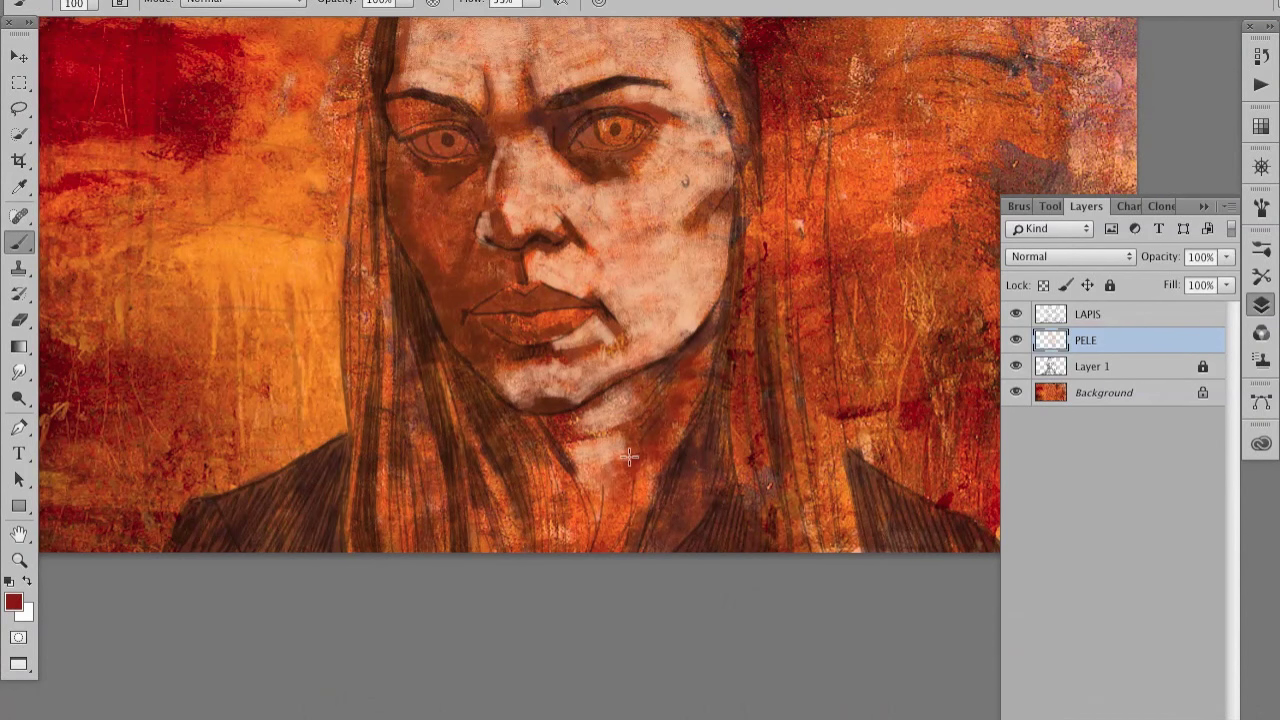
# Step: Sample dark brown from the painting and shade the right and lower neck
pyautogui.keyDown('alt'); pyautogui.click(700, 340); pyautogui.keyUp('alt')
pyautogui.moveTo(700, 380); pyautogui.dragTo(636, 550)
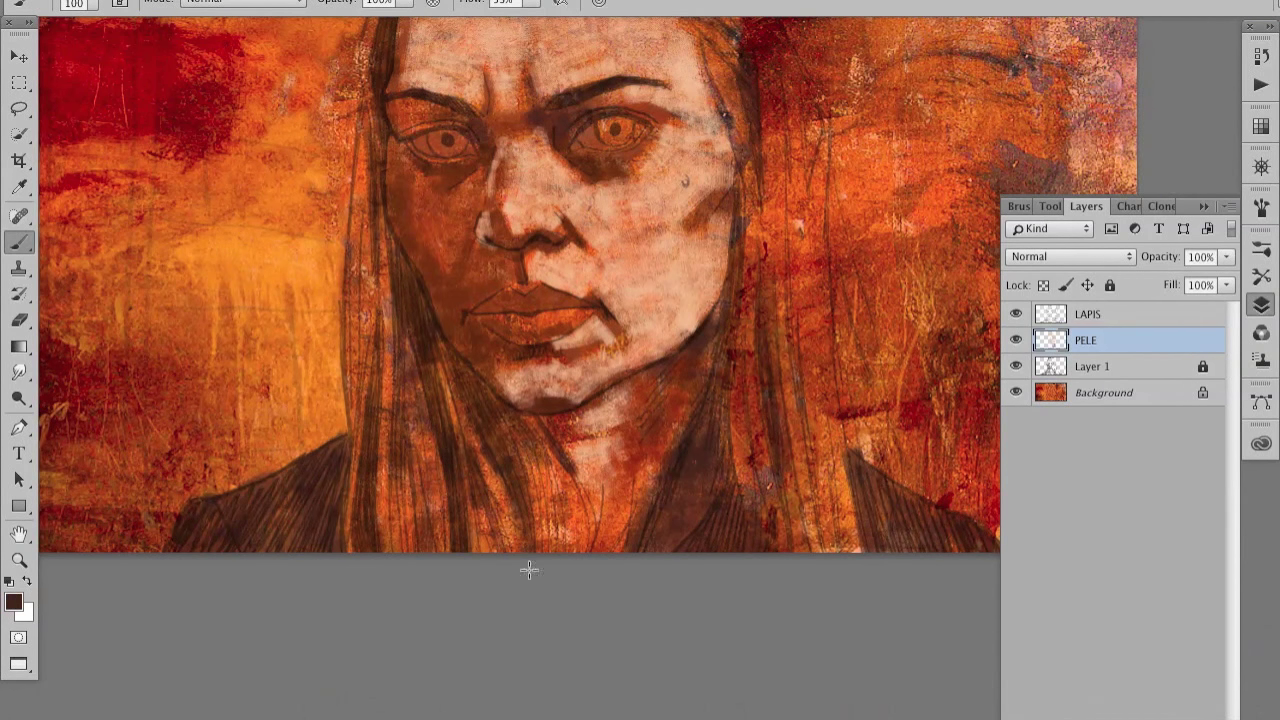
pyautogui.moveTo(511, 474); pyautogui.dragTo(535, 550)
pyautogui.moveTo(580, 465); pyautogui.dragTo(615, 555)
pyautogui.scroll(5, 700, 480)
pyautogui.hscroll(3, 707, 443)
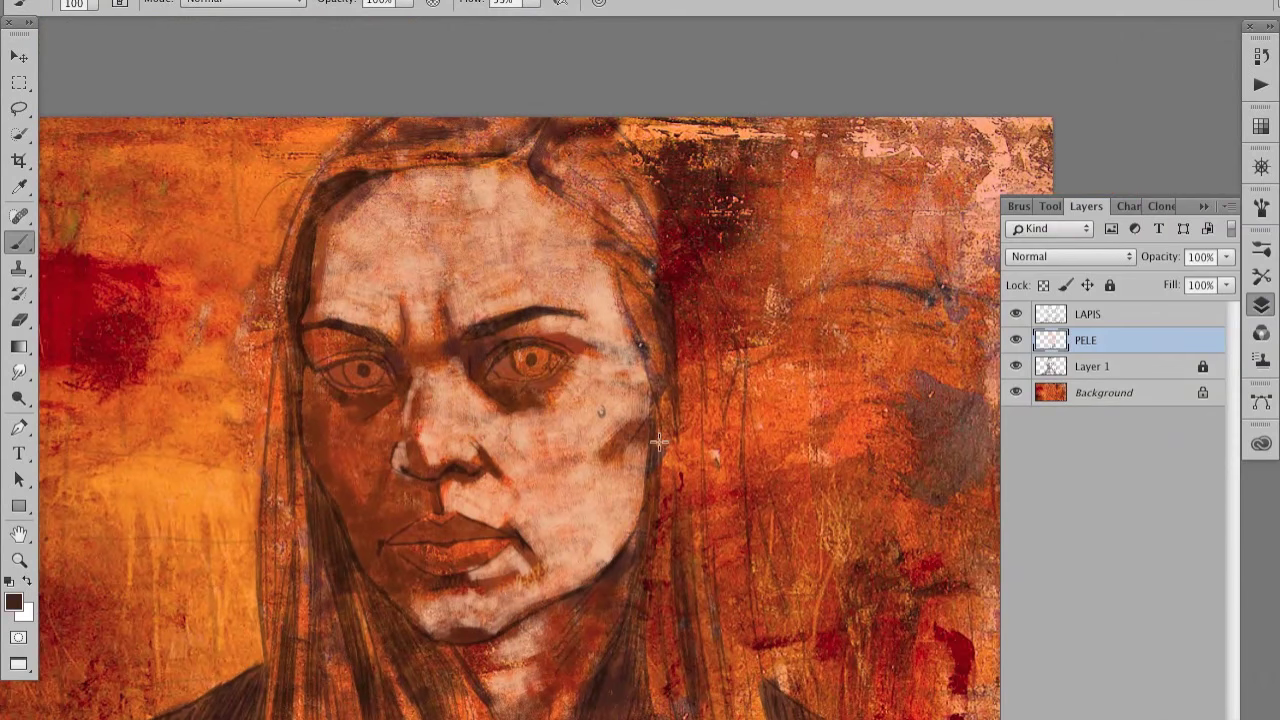
pyautogui.scroll(-3, 670, 328)
pyautogui.hscroll(1, 670, 328)
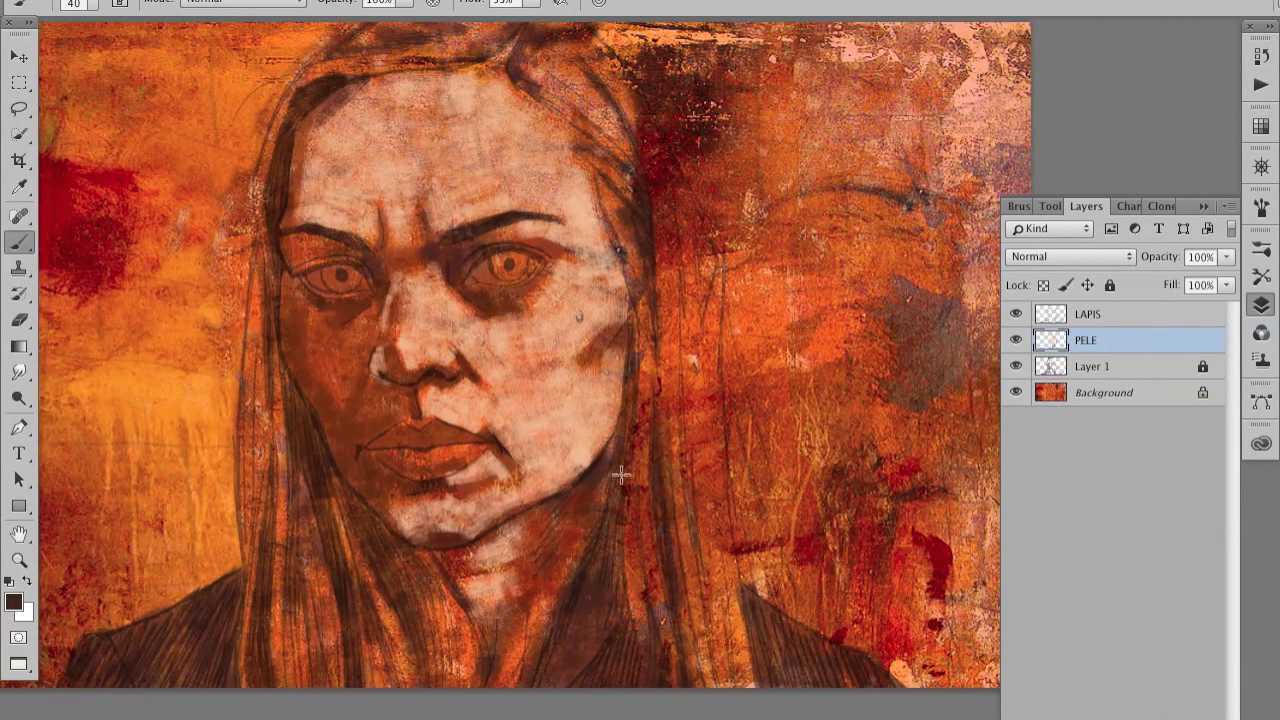
pyautogui.moveTo(612, 575)
pyautogui.mouseDown()
pyautogui.moveTo(623, 537)
pyautogui.moveTo(694, 537)
pyautogui.moveTo(766, 580)
pyautogui.mouseUp()
pyautogui.scroll(-3, 660, 537)
pyautogui.scroll(5, 405, 476)
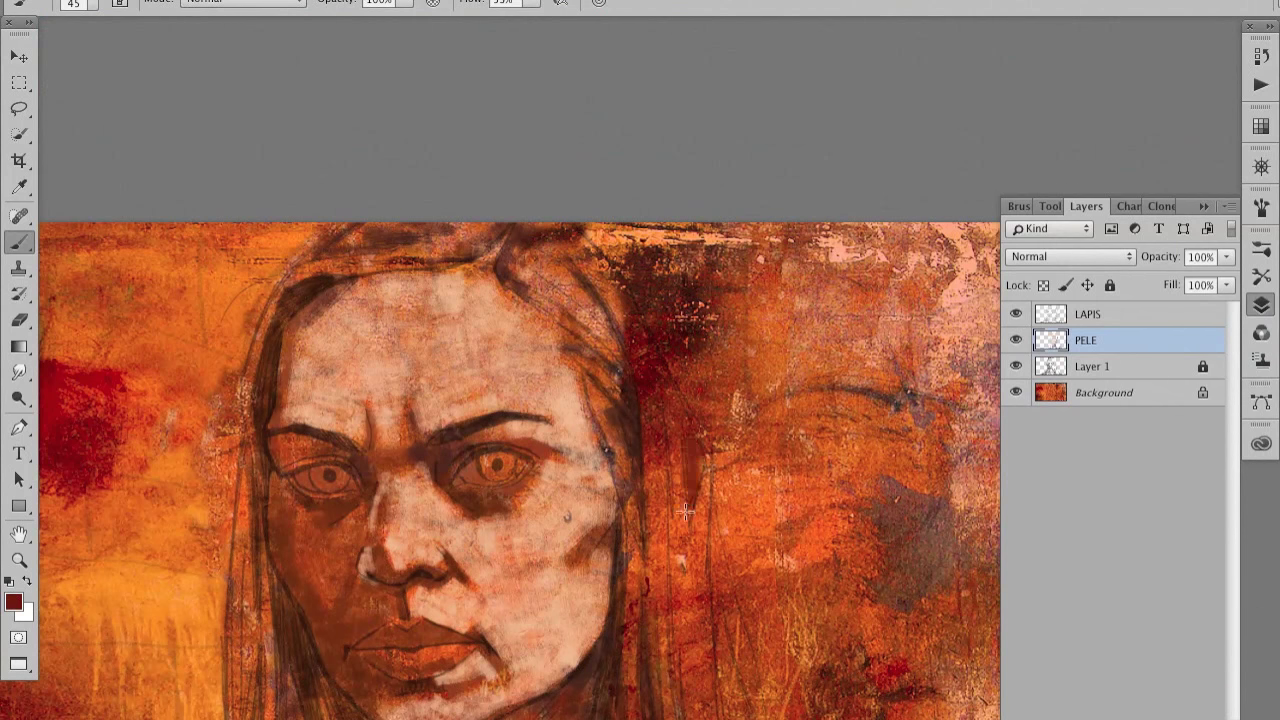
pyautogui.scroll(-5, 690, 470)
pyautogui.hscroll(-4, 695, 470)
# Step: Resample the light peach skin colour and bring up Hue/Saturation
pyautogui.keyDown('alt'); pyautogui.click(701, 470); pyautogui.keyUp('alt')
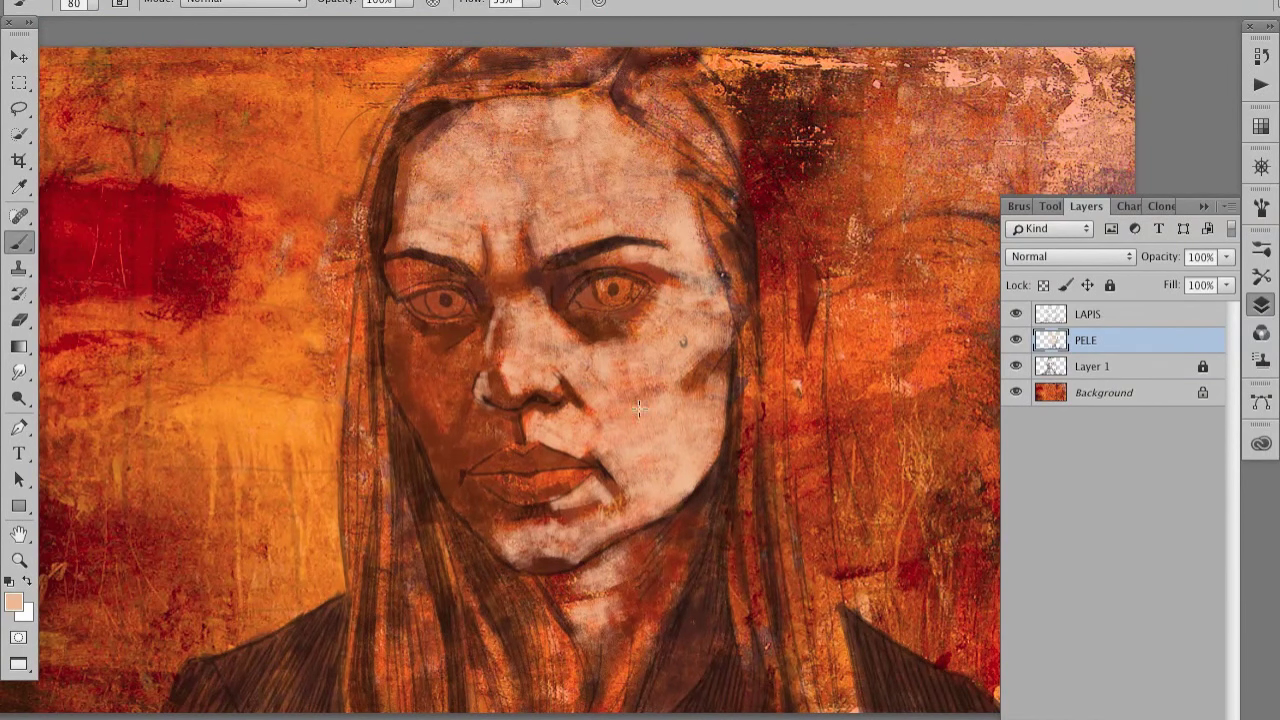
pyautogui.scroll(1, 700, 430)
pyautogui.hscroll(1, 700, 430)
pyautogui.hotkey('ctrl', 'u')
# Step: Apply a Colorize Hue/Saturation skin tint with a redder hue and raised saturation
pyautogui.moveTo(918, 544); pyautogui.dragTo(936, 544)
pyautogui.moveTo(878, 496); pyautogui.dragTo(872, 496)
pyautogui.moveTo(902, 541); pyautogui.dragTo(940, 544)
pyautogui.moveTo(967, 596); pyautogui.dragTo(954, 596)
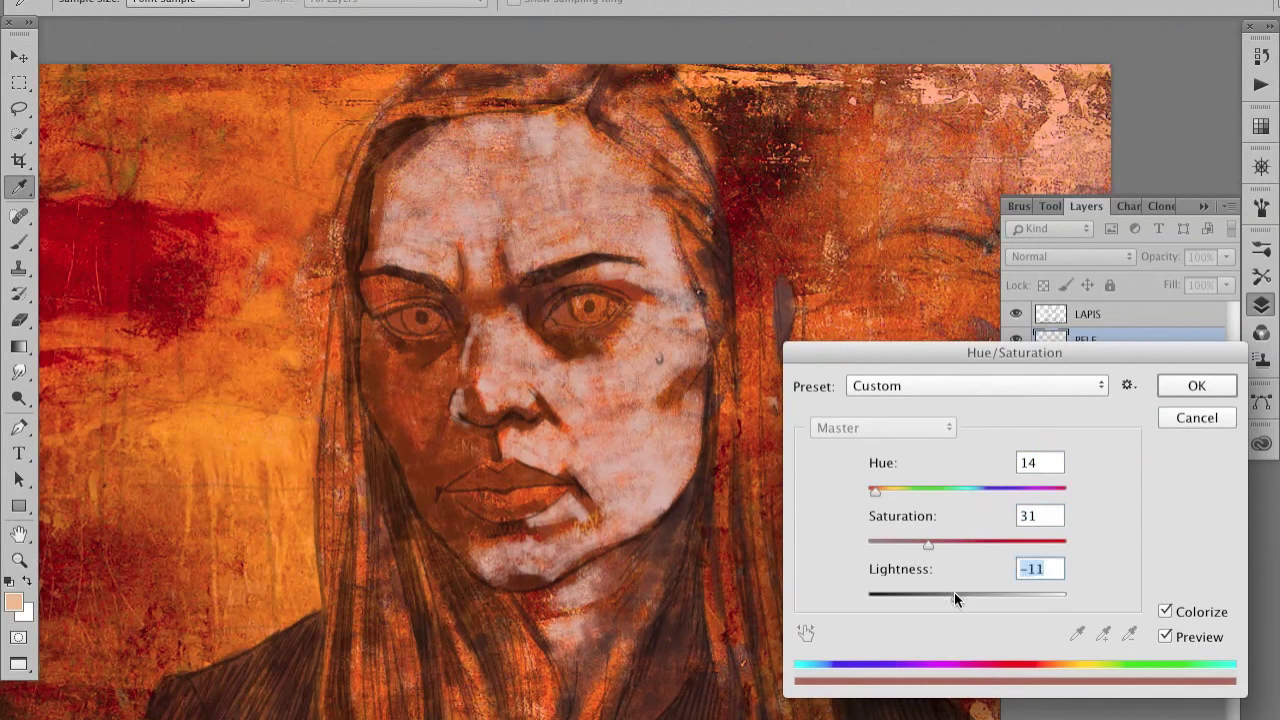
pyautogui.hotkey('ctrl', 'z')
pyautogui.press('Return')
# Step: With an enlarged brush, paint light pink beside the nose, above the lip and beside the chin
pyautogui.press('b')
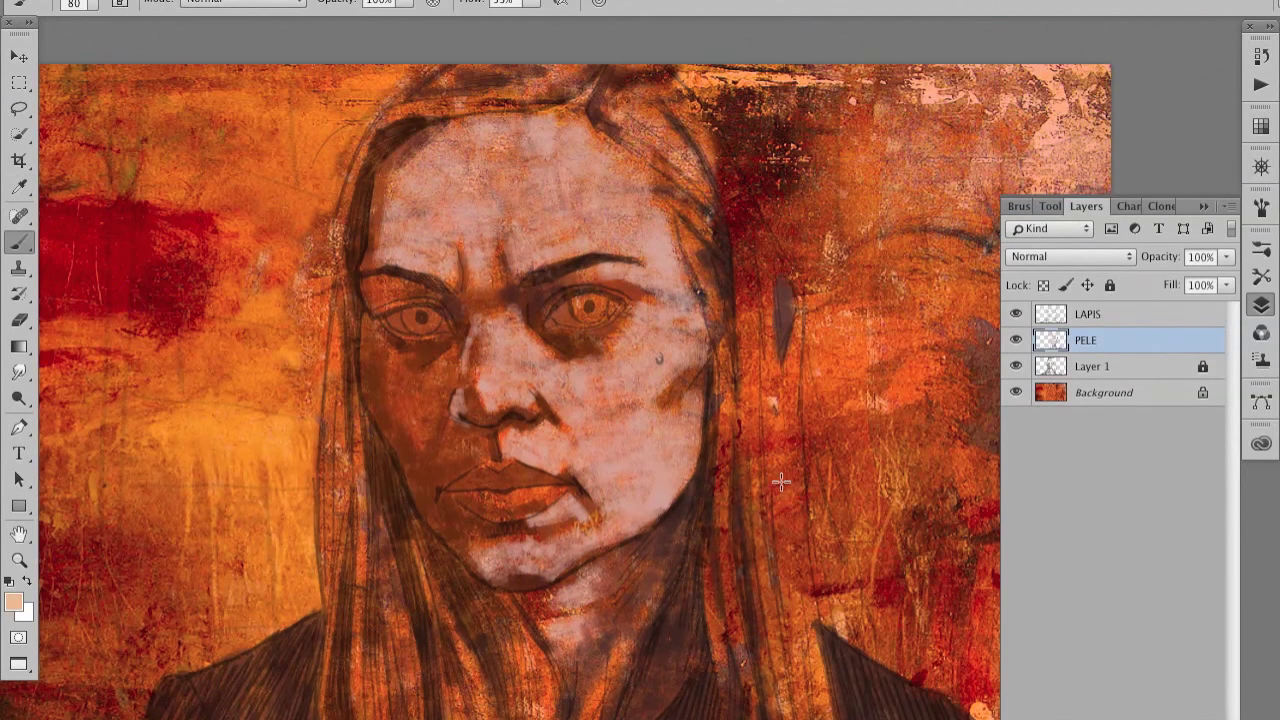
pyautogui.scroll(1, 389, 289)
pyautogui.scroll(1, 400, 300)
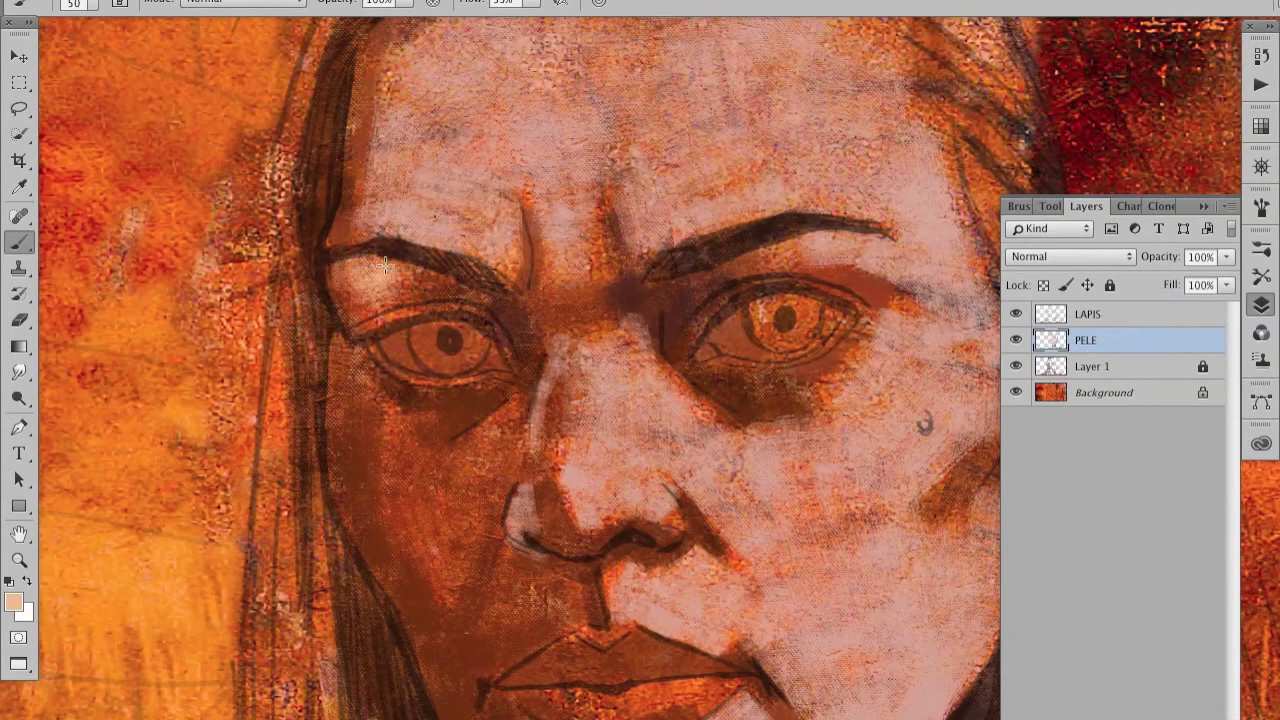
pyautogui.scroll(-2, 519, 456)
pyautogui.press(']')
pyautogui.press(']')
pyautogui.moveTo(490, 540)
pyautogui.mouseDown()
pyautogui.moveTo(470, 480)
pyautogui.moveTo(520, 500)
pyautogui.moveTo(469, 558)
pyautogui.mouseUp()
pyautogui.scroll(-2, 469, 558)
pyautogui.moveTo(440, 505); pyautogui.dragTo(500, 567)
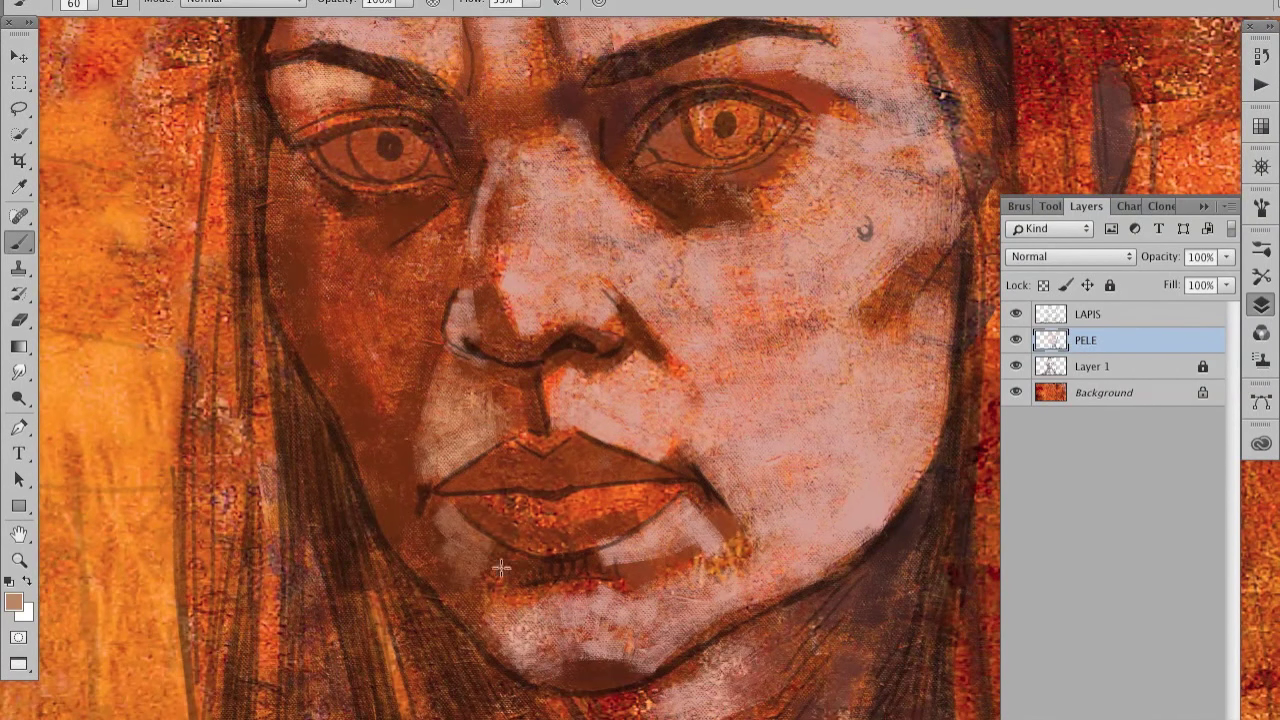
pyautogui.scroll(-2, 503, 600)
# Step: Soften the mouth-corner shadow and paint dark brown shadow beside and below the left eye
pyautogui.keyDown('alt'); pyautogui.click(528, 608); pyautogui.keyUp('alt')
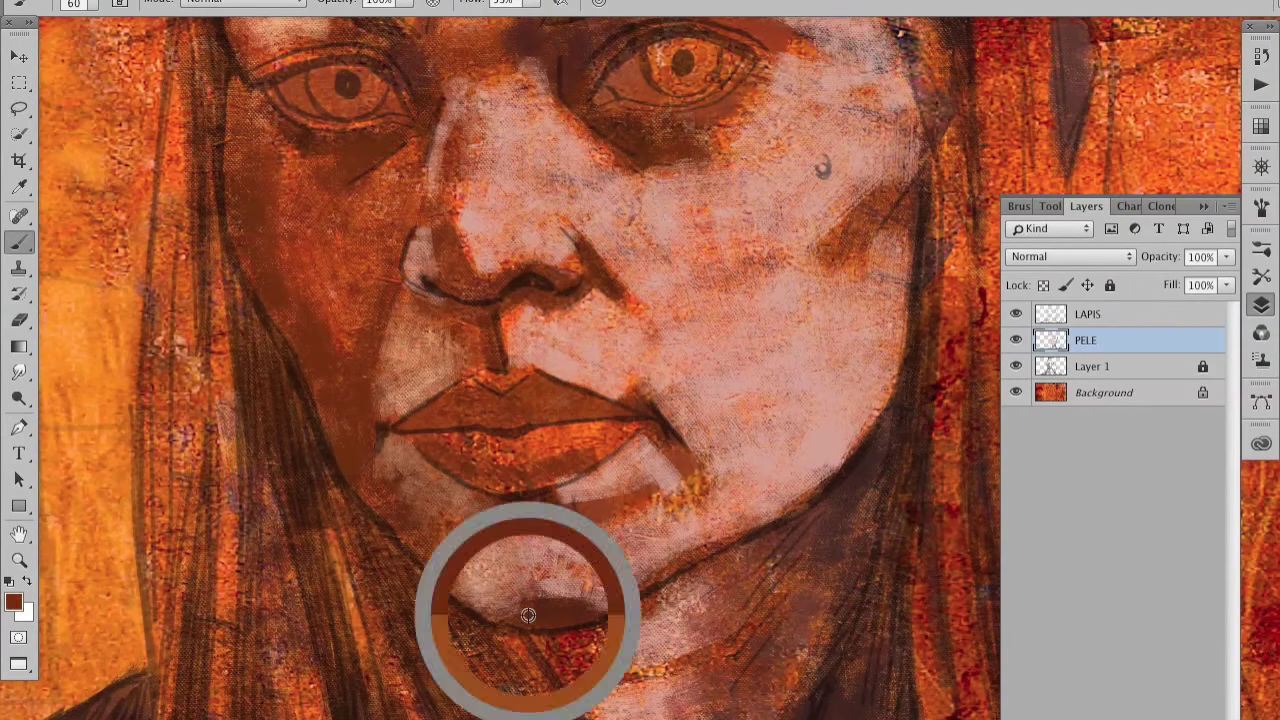
pyautogui.keyDown('alt'); pyautogui.click(540, 610); pyautogui.keyUp('alt')
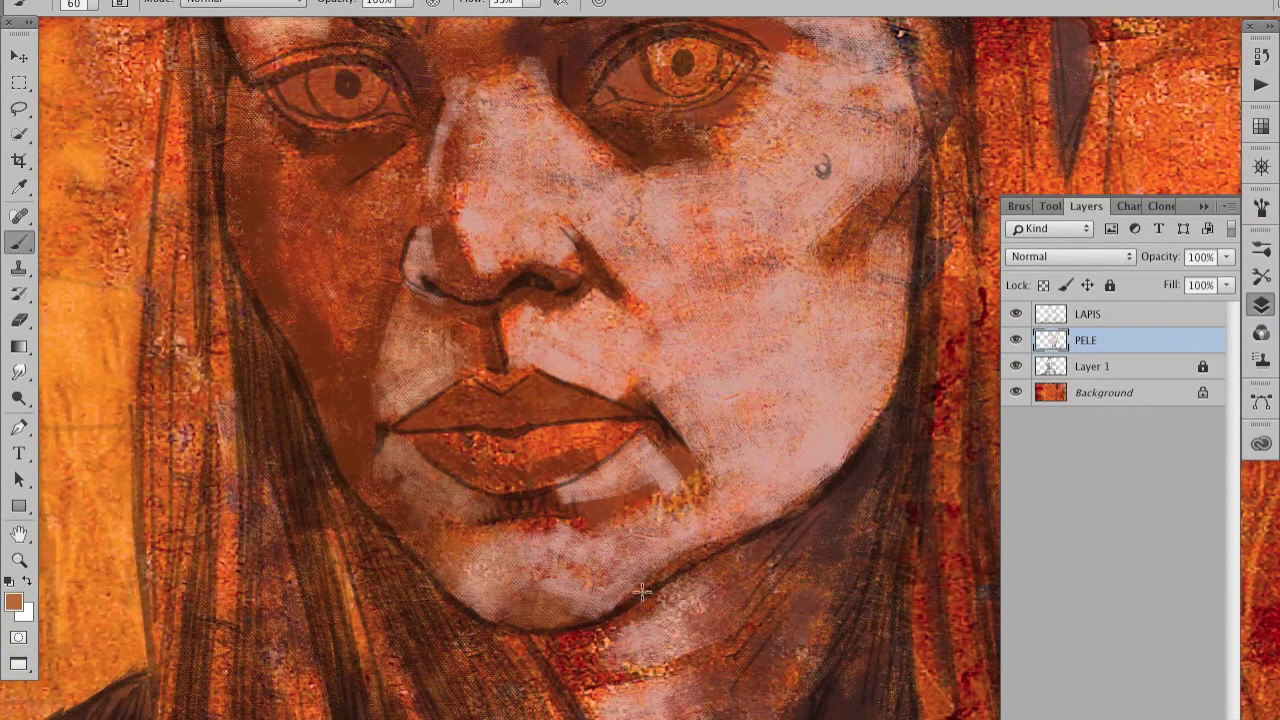
pyautogui.scroll(1, 657, 423)
pyautogui.click(677, 514)
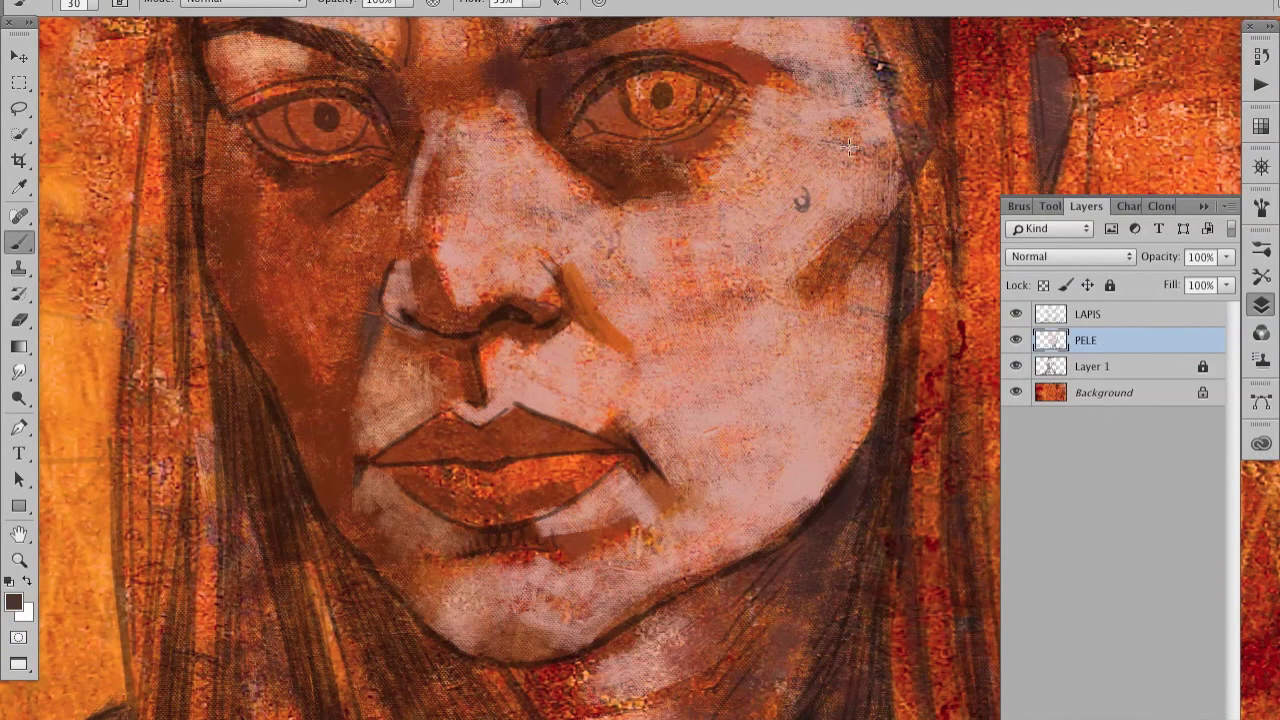
pyautogui.scroll(6, 700, 173)
pyautogui.keyDown('alt'); pyautogui.click(270, 299); pyautogui.keyUp('alt')
pyautogui.moveTo(280, 300); pyautogui.dragTo(305, 375)
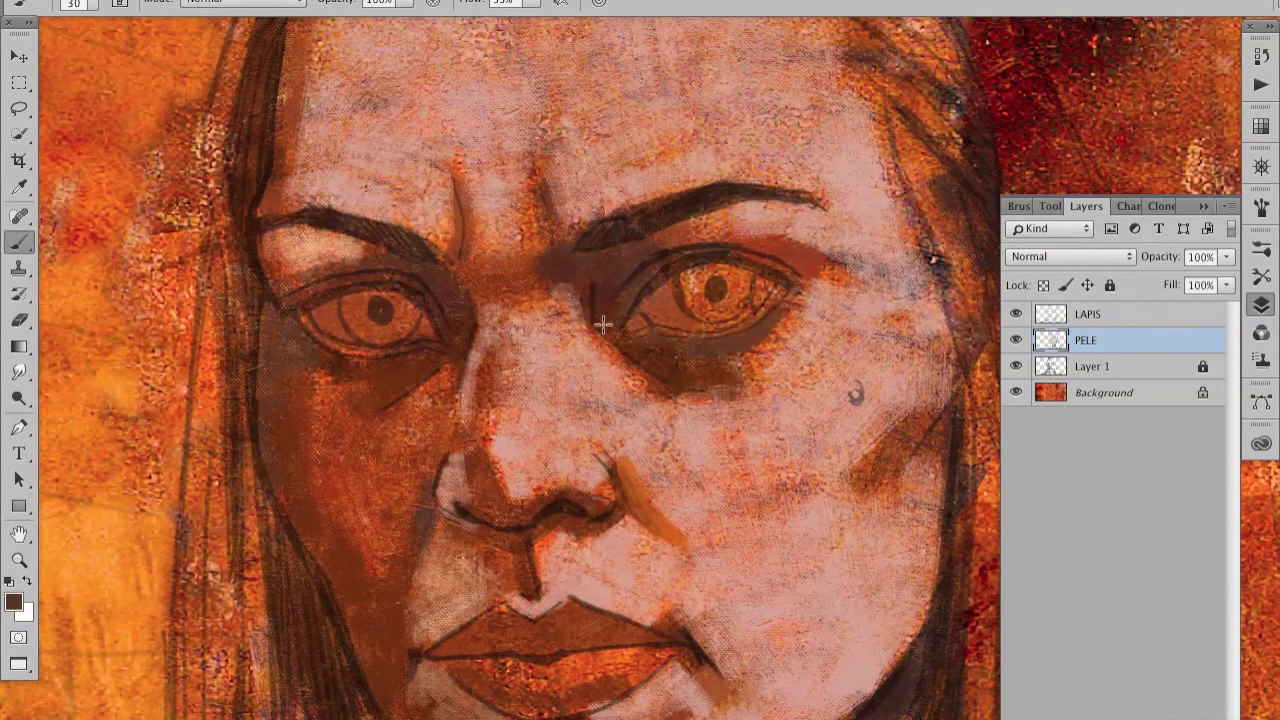
# Step: Sample pink skin tones and lighten the skin between the eyebrows
pyautogui.scroll(-3, 612, 327)
pyautogui.scroll(-2, 467, 487)
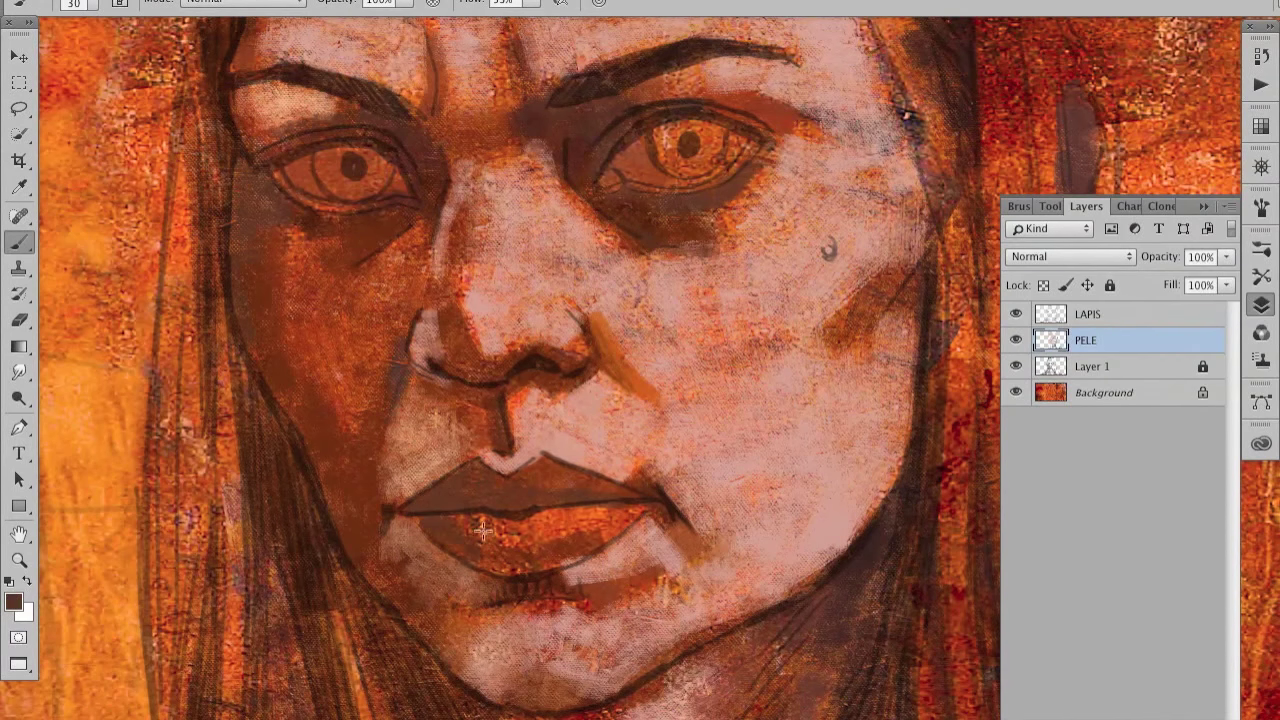
pyautogui.scroll(2, 737, 534)
pyautogui.scroll(-3, 737, 534)
pyautogui.hscroll(4, 737, 534)
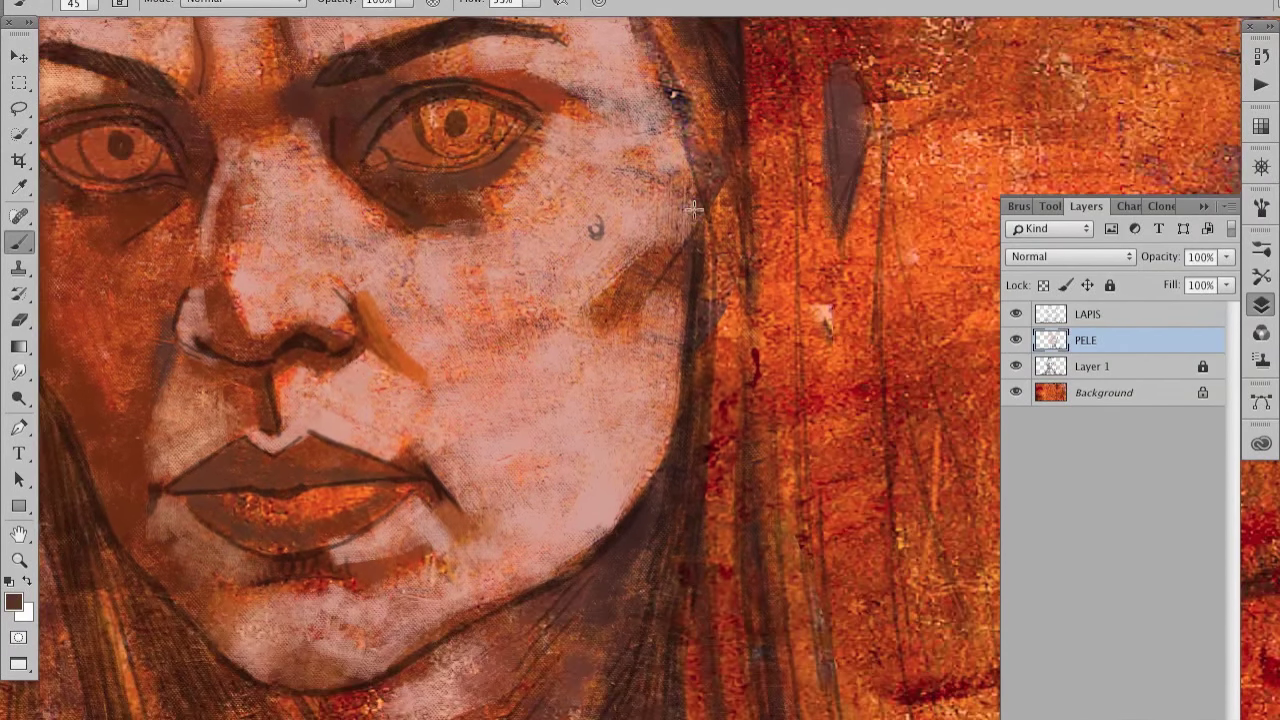
pyautogui.scroll(-4, 722, 296)
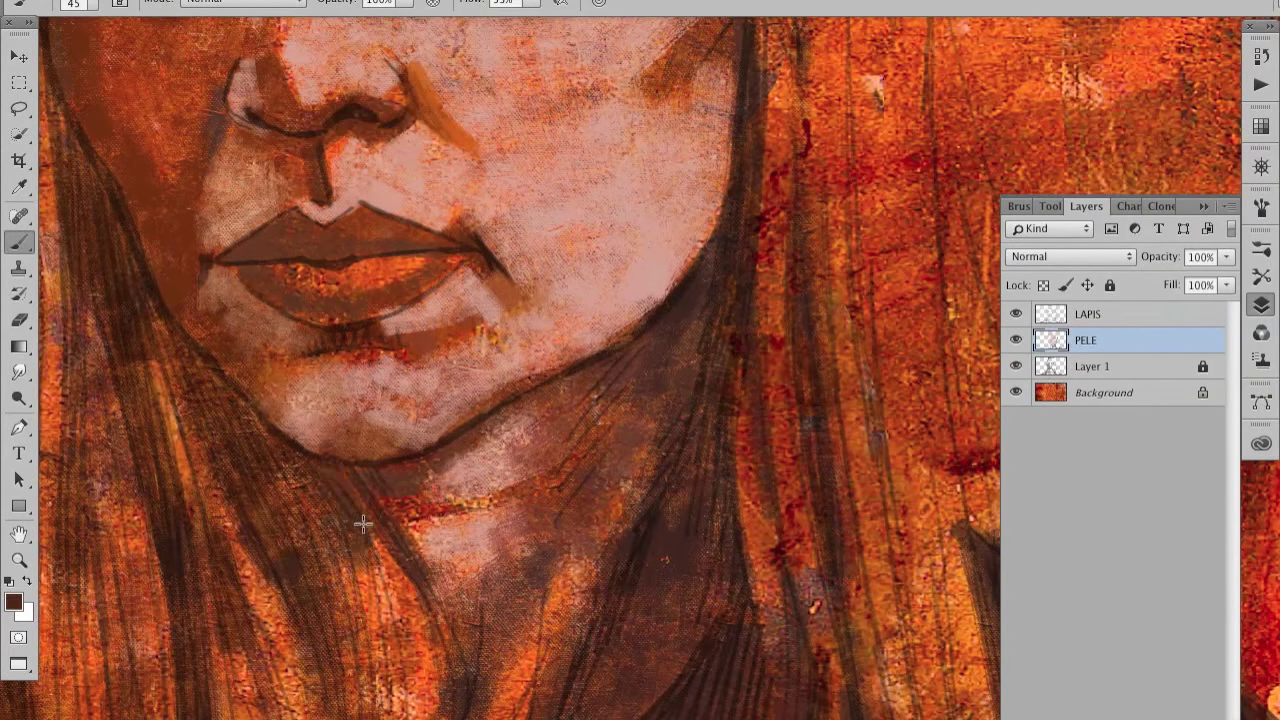
pyautogui.scroll(-1, 363, 523)
pyautogui.hscroll(-3, 363, 523)
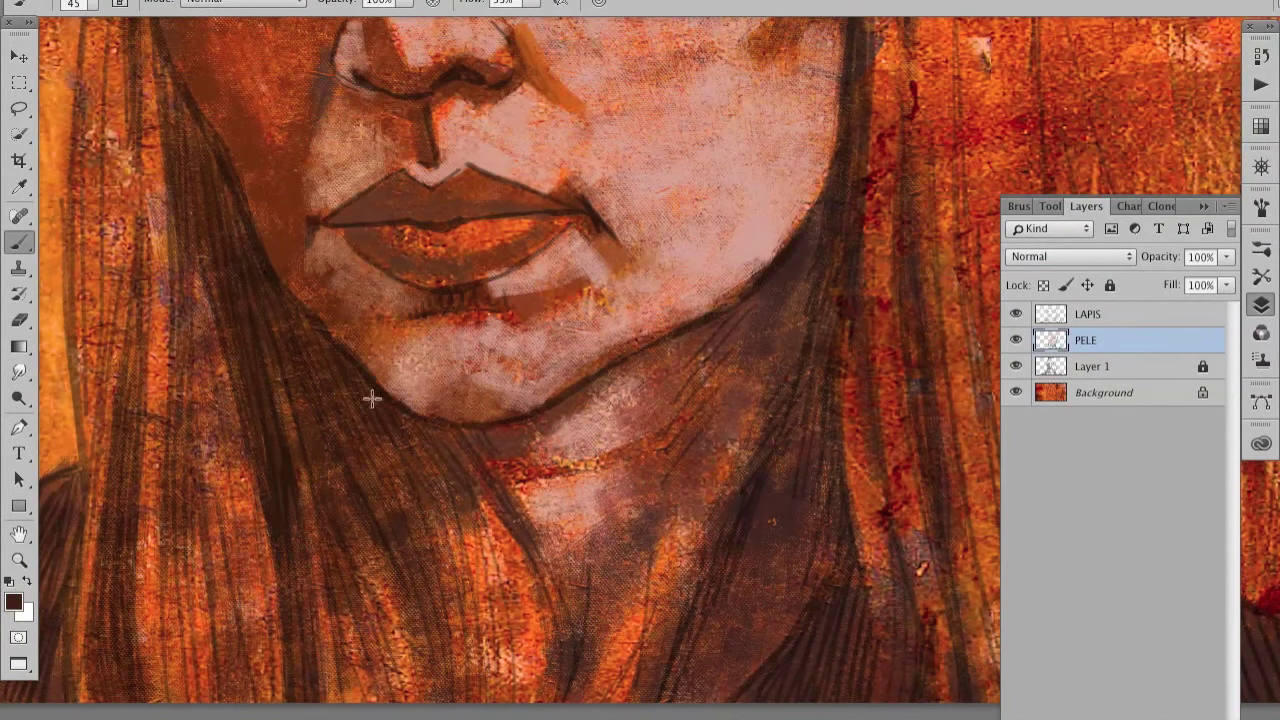
pyautogui.hscroll(-5, 380, 643)
pyautogui.scroll(10, 348, 300)
pyautogui.scroll(6, 443, 571)
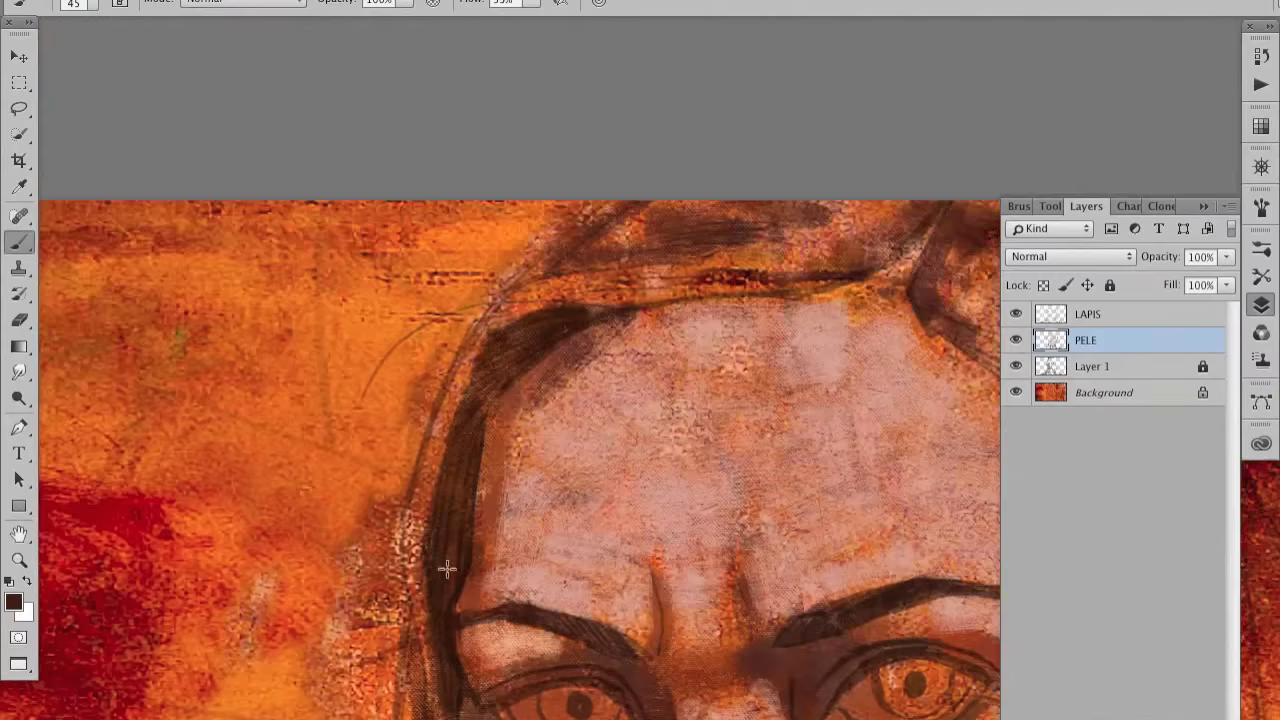
pyautogui.scroll(-2, 666, 286)
pyautogui.scroll(-8, 429, 180)
pyautogui.scroll(3, 474, 220)
pyautogui.keyDown('alt'); pyautogui.click(474, 220); pyautogui.keyUp('alt')
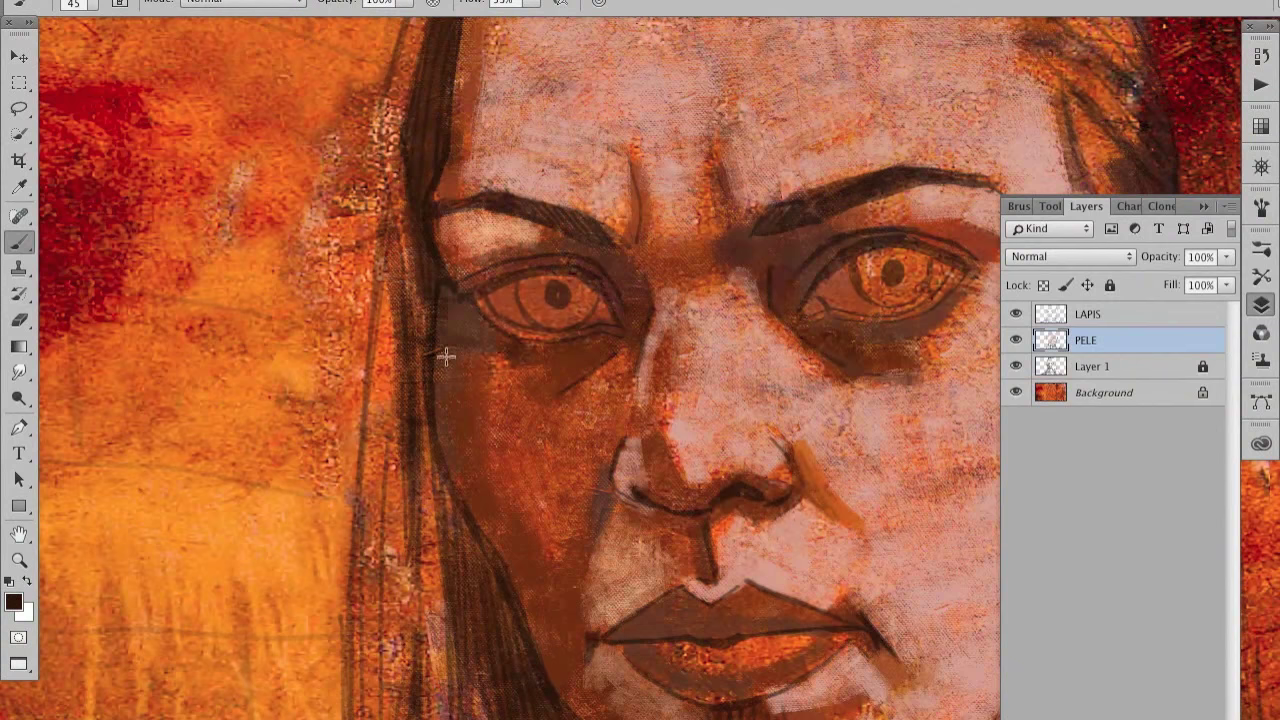
pyautogui.scroll(-5, 440, 340)
pyautogui.hotkey('ctrl', '0')
pyautogui.scroll(2, 562, 416)
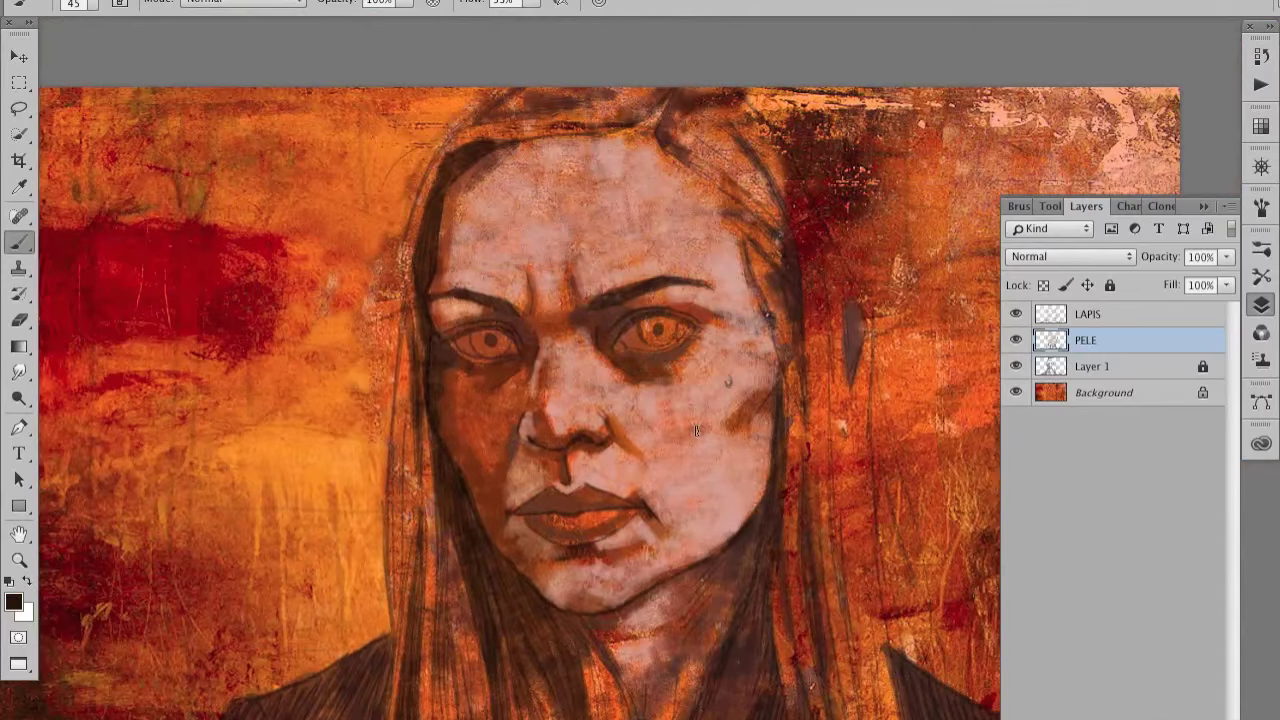
pyautogui.scroll(3, 520, 408)
pyautogui.keyDown('alt'); pyautogui.click(490, 331); pyautogui.keyUp('alt')
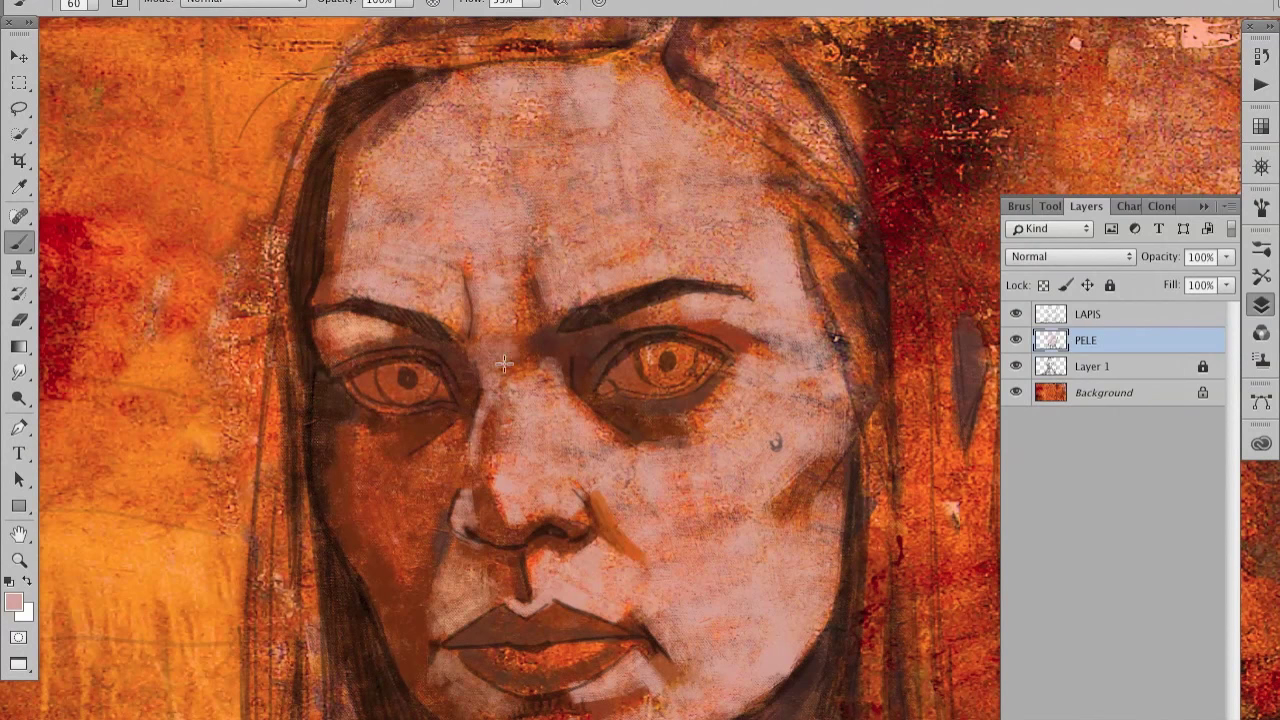
pyautogui.moveTo(519, 362)
pyautogui.mouseDown()
pyautogui.moveTo(532, 325)
pyautogui.moveTo(522, 435)
pyautogui.mouseUp()
pyautogui.press(']')
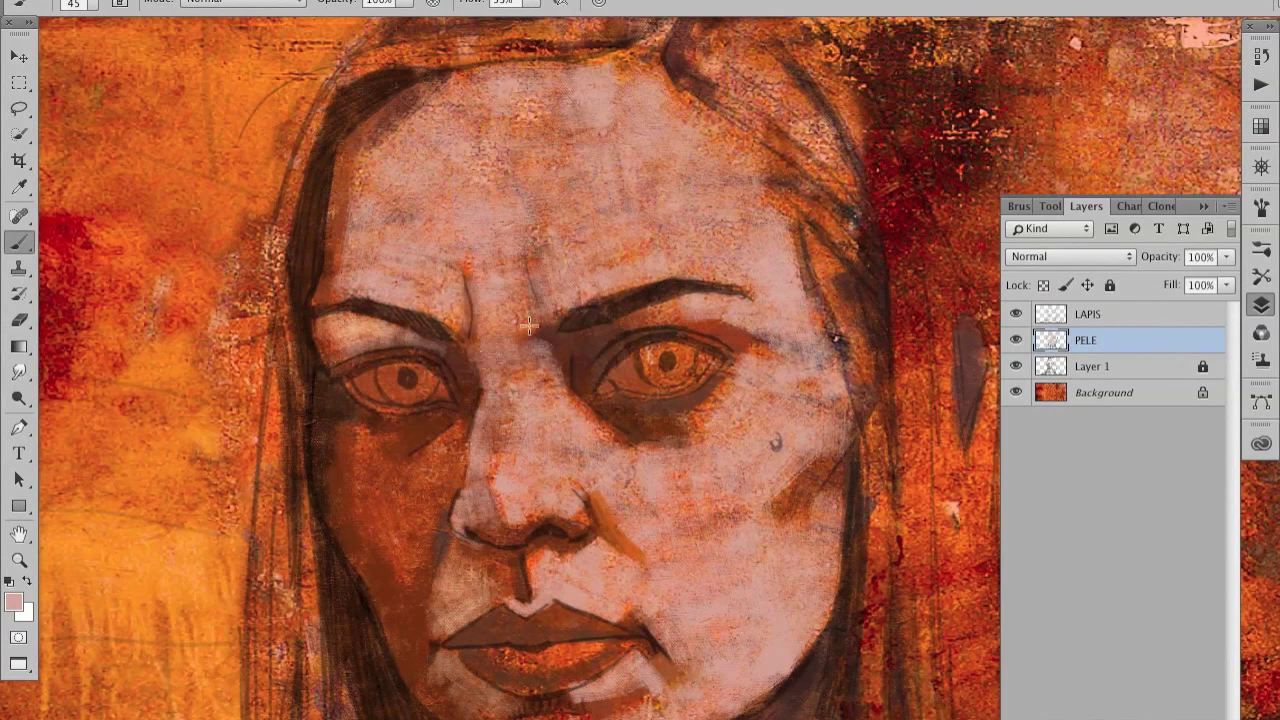
# Step: Model the cheek under the left eye and lighten the upper left forehead
pyautogui.keyDown('alt'); pyautogui.click(447, 420); pyautogui.keyUp('alt')
pyautogui.moveTo(387, 484); pyautogui.dragTo(466, 424)
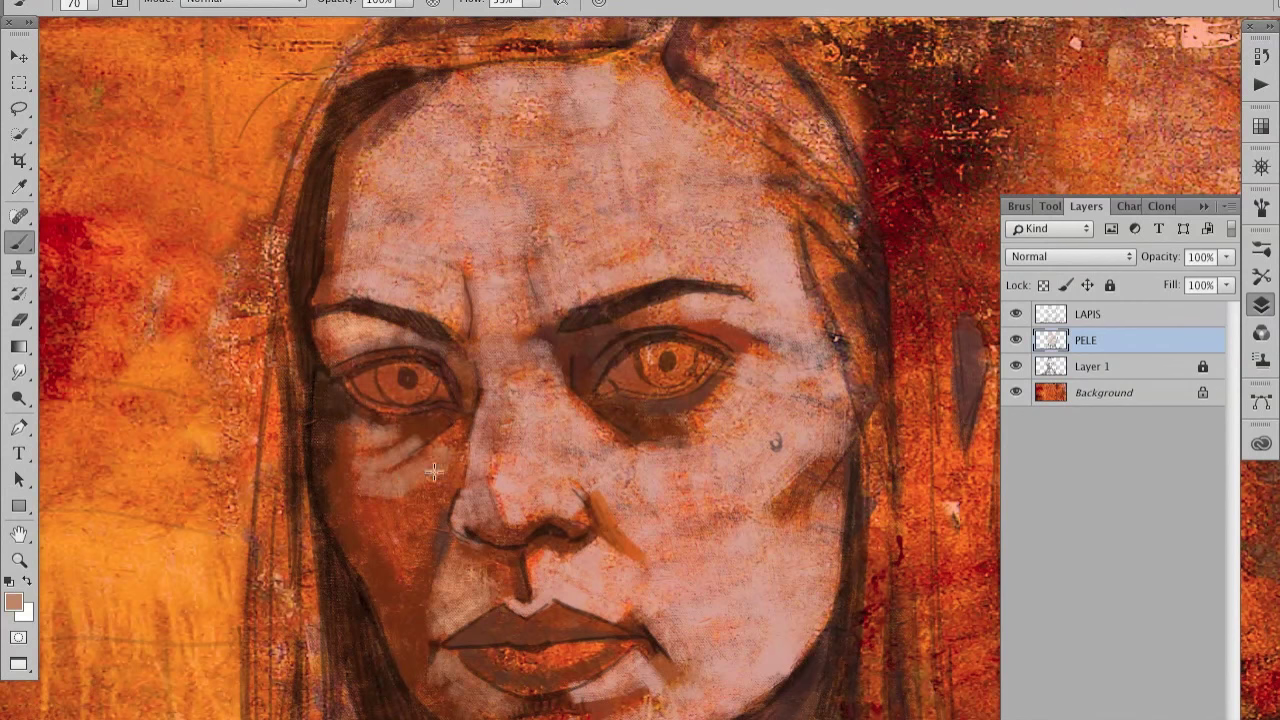
pyautogui.press(']')
pyautogui.moveTo(438, 476)
pyautogui.mouseDown()
pyautogui.moveTo(420, 500)
pyautogui.moveTo(431, 505)
pyautogui.mouseUp()
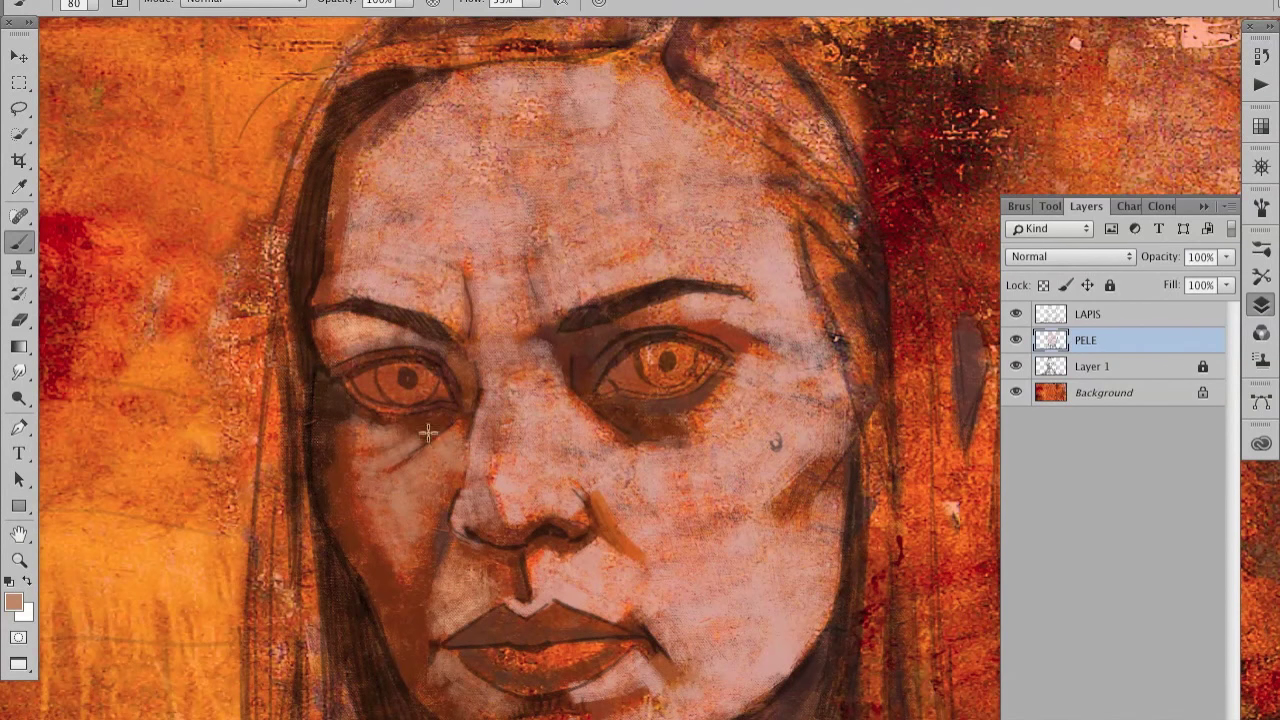
pyautogui.moveTo(355, 208)
pyautogui.mouseDown()
pyautogui.moveTo(398, 126)
pyautogui.moveTo(472, 106)
pyautogui.mouseUp()
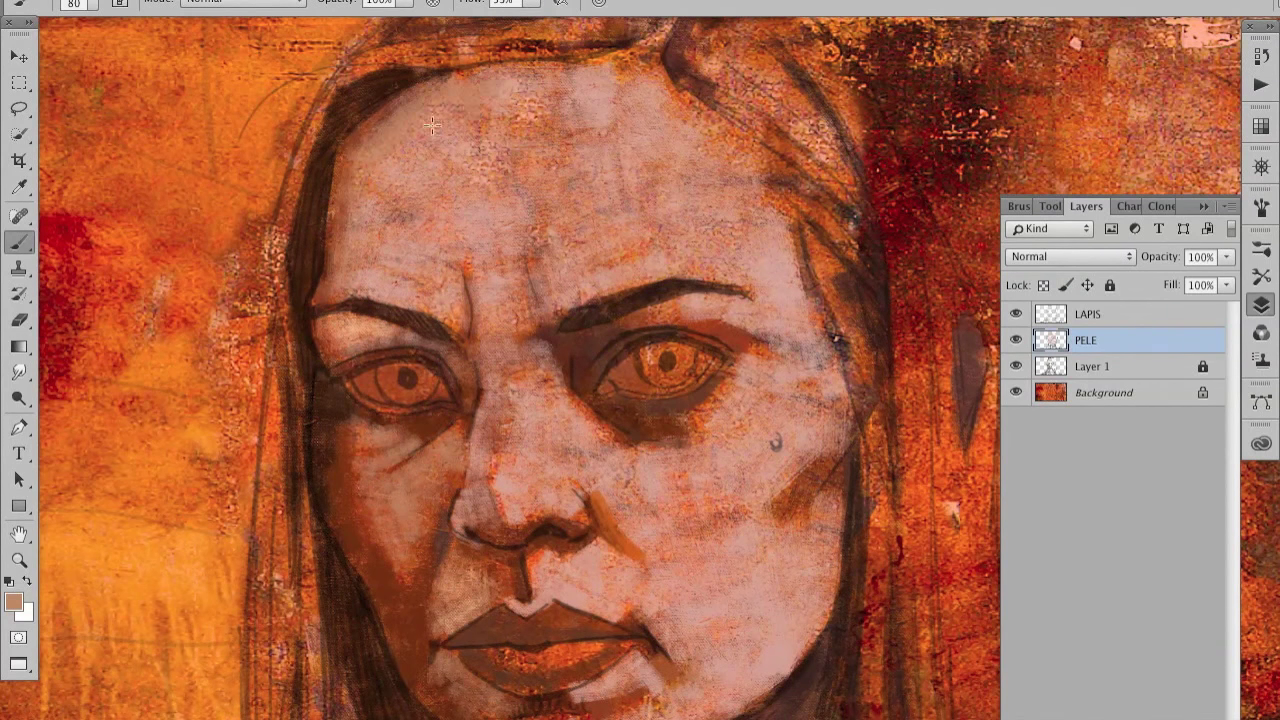
# Step: Paint the nose bridge a lighter pink, then sample a darker skin tone
pyautogui.keyDown('alt'); pyautogui.click(480, 457); pyautogui.keyUp('alt')
pyautogui.moveTo(495, 412); pyautogui.dragTo(500, 469)
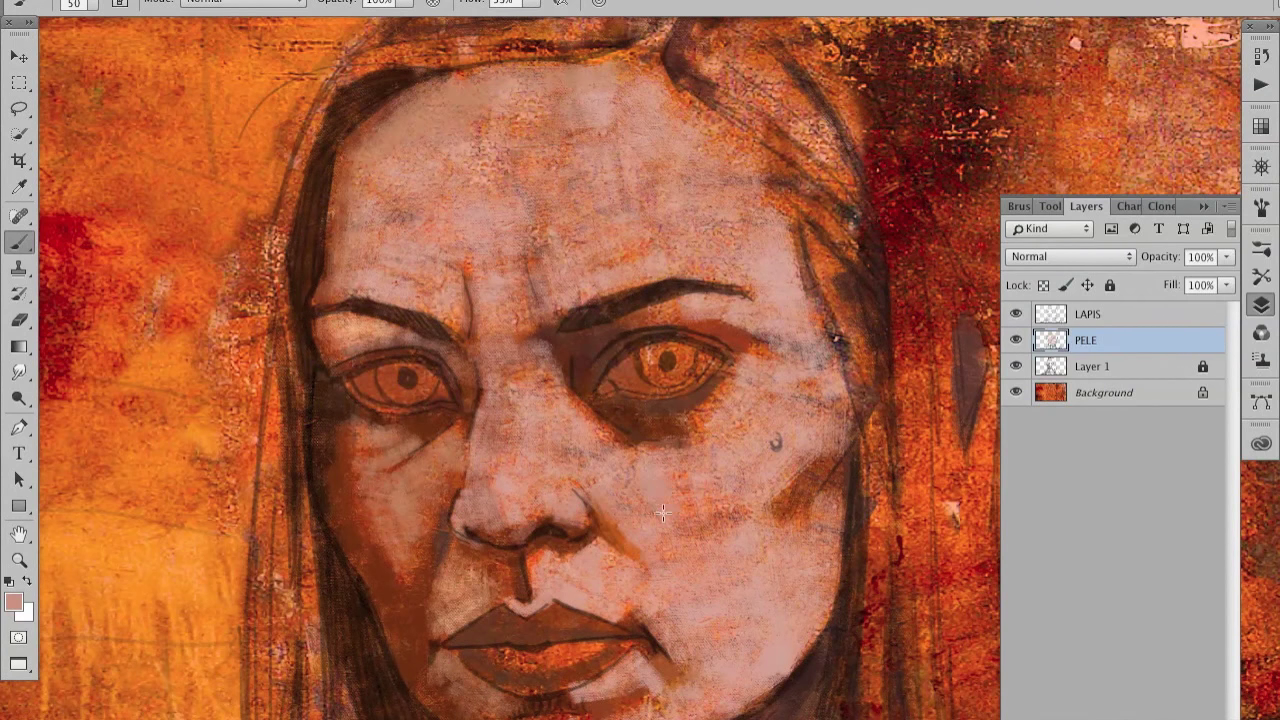
pyautogui.press('i')
pyautogui.click(795, 485)
pyautogui.click(13, 601)
# Step: Pick a pink-red blush colour and paint a blush on the right cheek
pyautogui.click(559, 240)
pyautogui.moveTo(671, 431); pyautogui.dragTo(671, 445)
pyautogui.press('Return')
pyautogui.moveTo(795, 465); pyautogui.dragTo(780, 505)
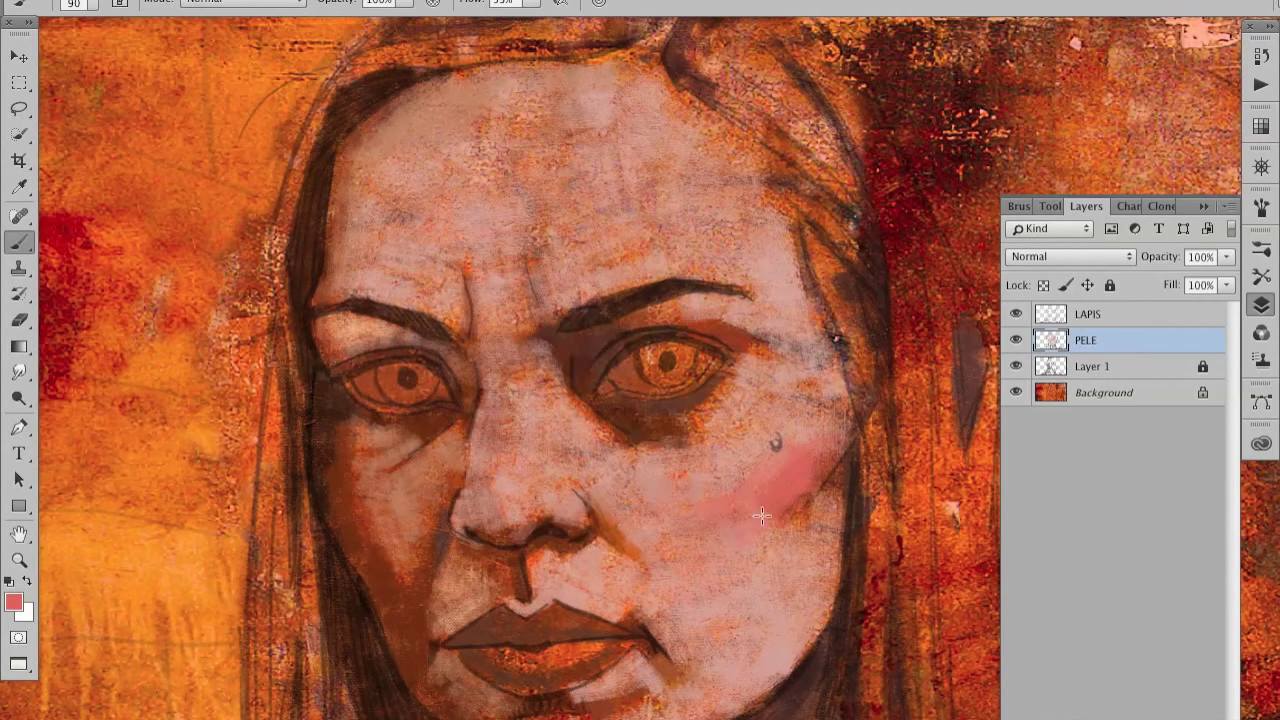
# Step: With a smaller brush, lighten the skin under the left eye with light pink
pyautogui.press('[')
pyautogui.scroll(-3, 676, 652)
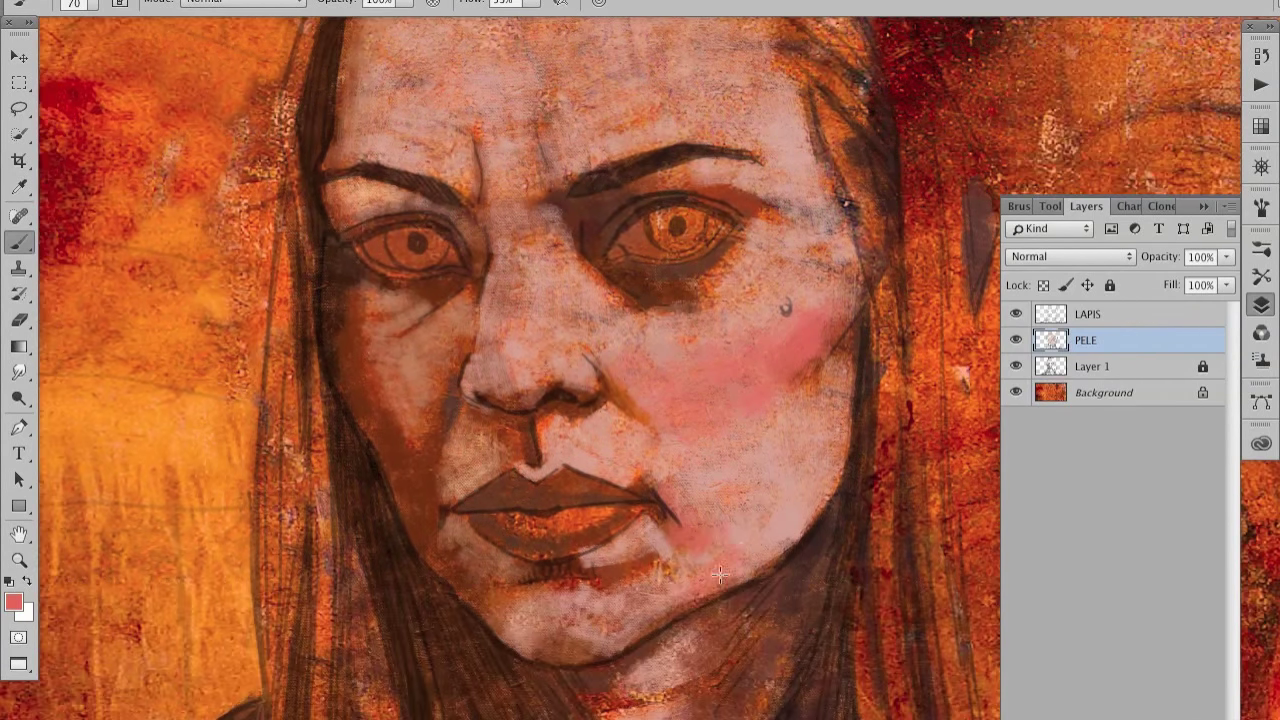
pyautogui.scroll(2, 711, 341)
pyautogui.scroll(3, 746, 276)
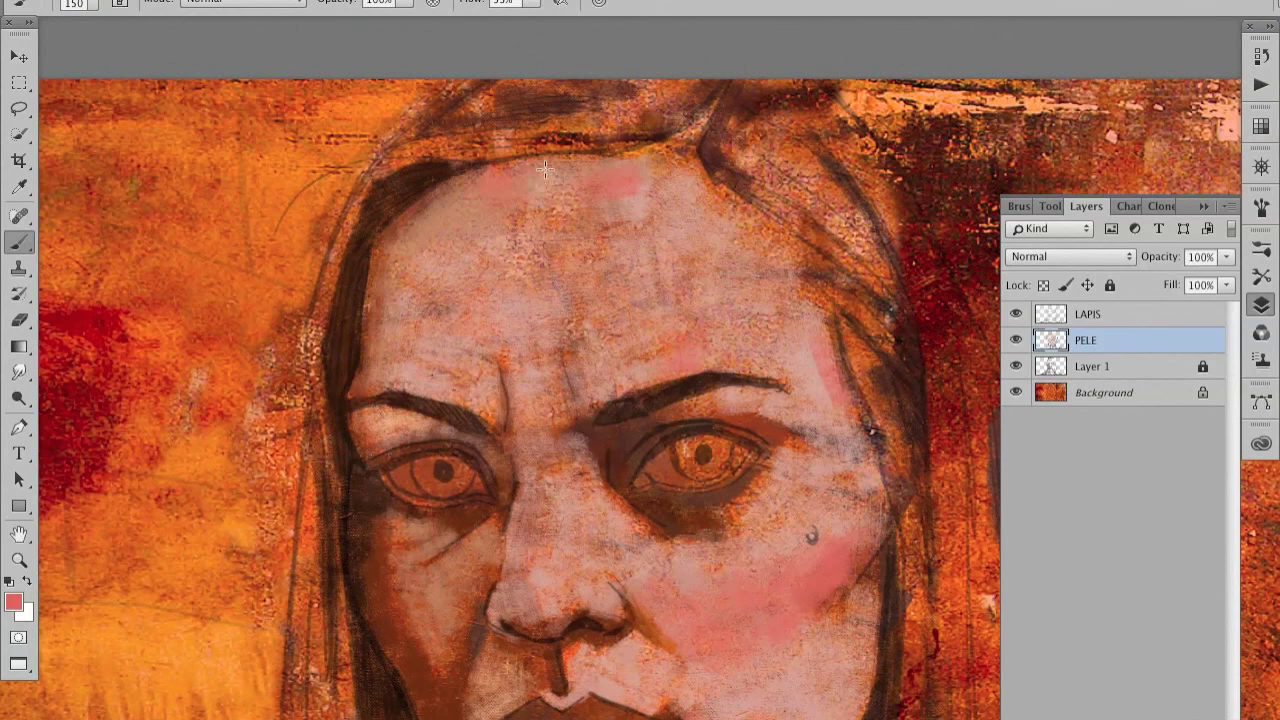
pyautogui.scroll(-1, 640, 240)
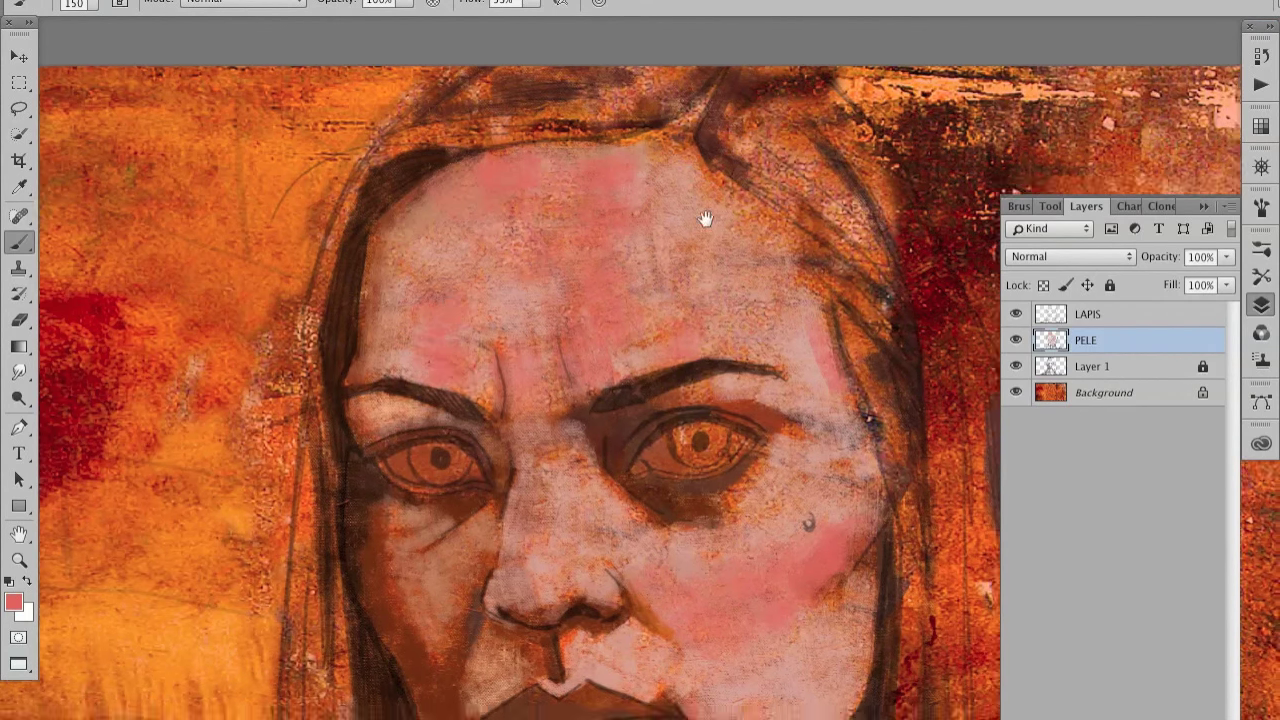
pyautogui.scroll(-4, 634, 470)
pyautogui.scroll(-3, 529, 370)
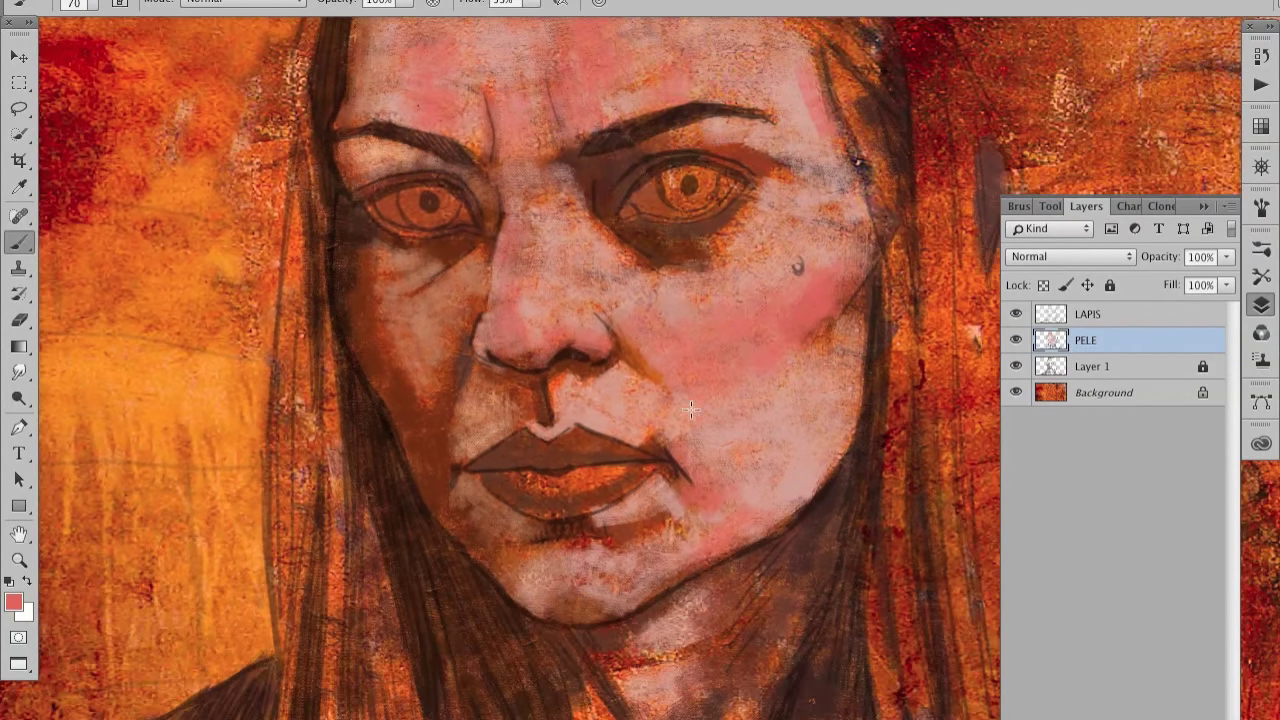
pyautogui.scroll(-1, 664, 452)
pyautogui.scroll(-2, 688, 467)
pyautogui.scroll(2, 700, 420)
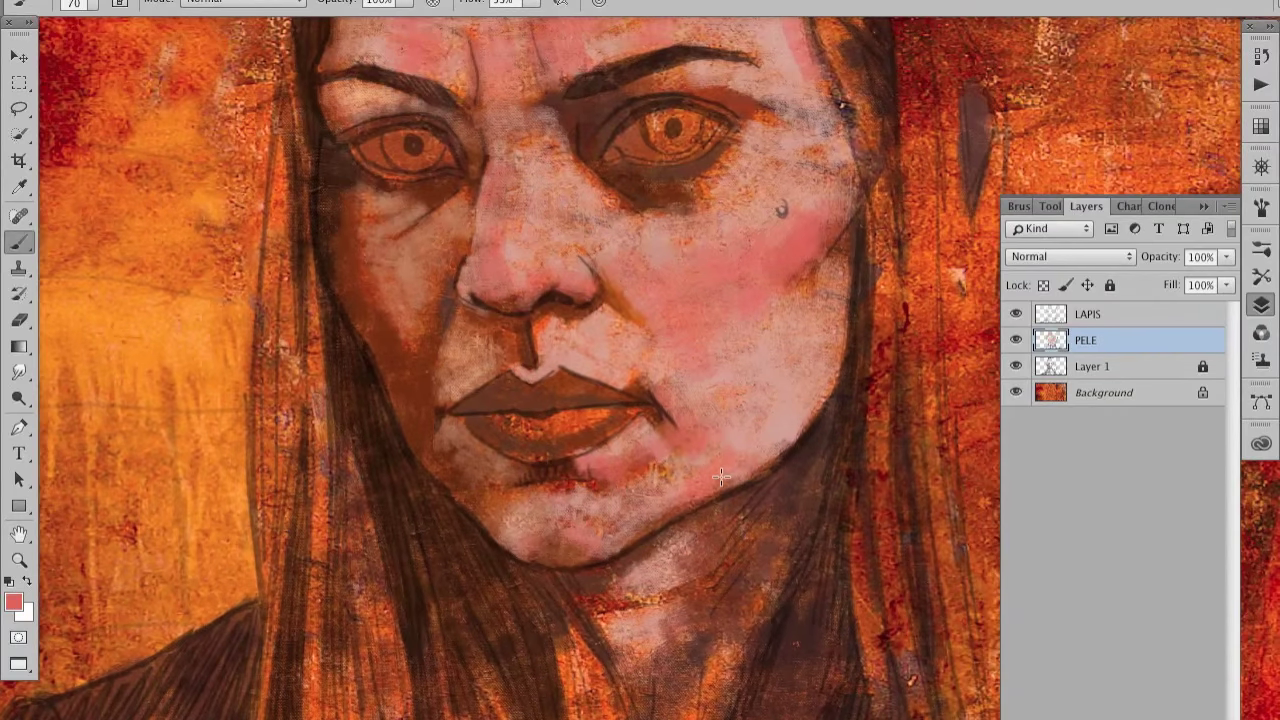
pyautogui.scroll(3, 740, 320)
pyautogui.press('[')
pyautogui.keyDown('alt'); pyautogui.click(358, 245); pyautogui.keyUp('alt')
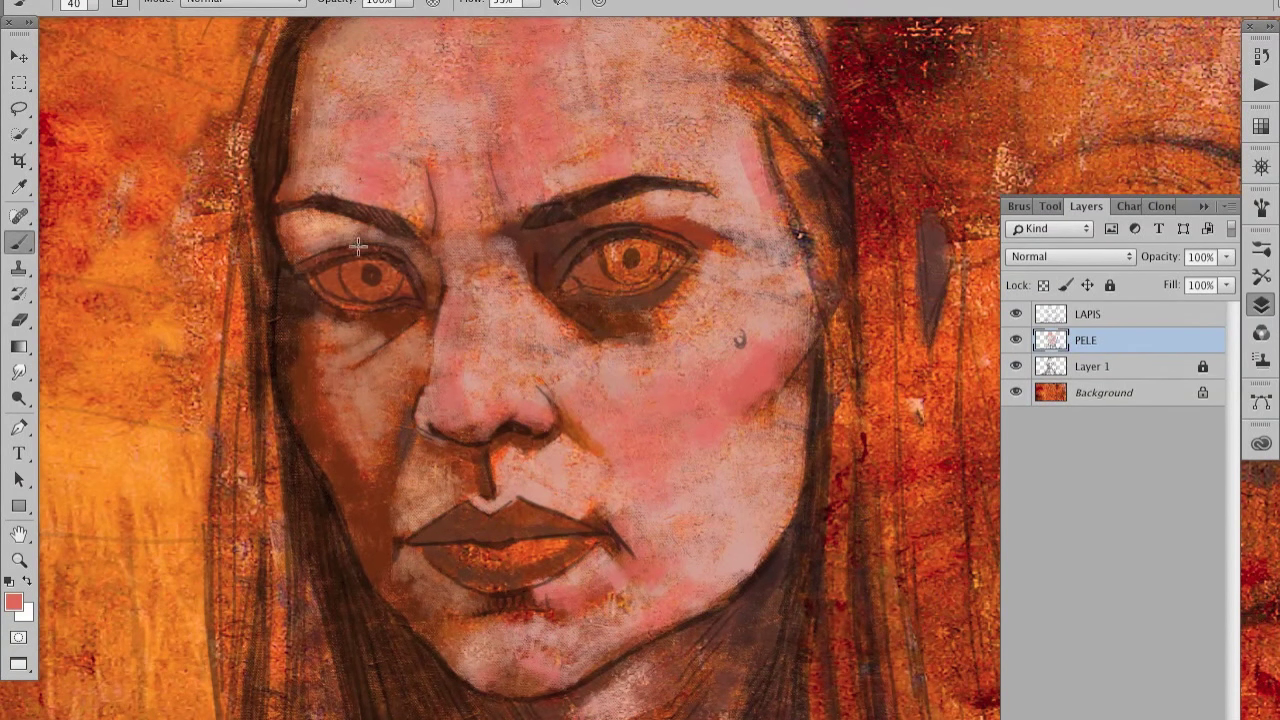
pyautogui.keyDown('alt'); pyautogui.click(373, 296); pyautogui.keyUp('alt')
pyautogui.moveTo(318, 318); pyautogui.dragTo(395, 341)
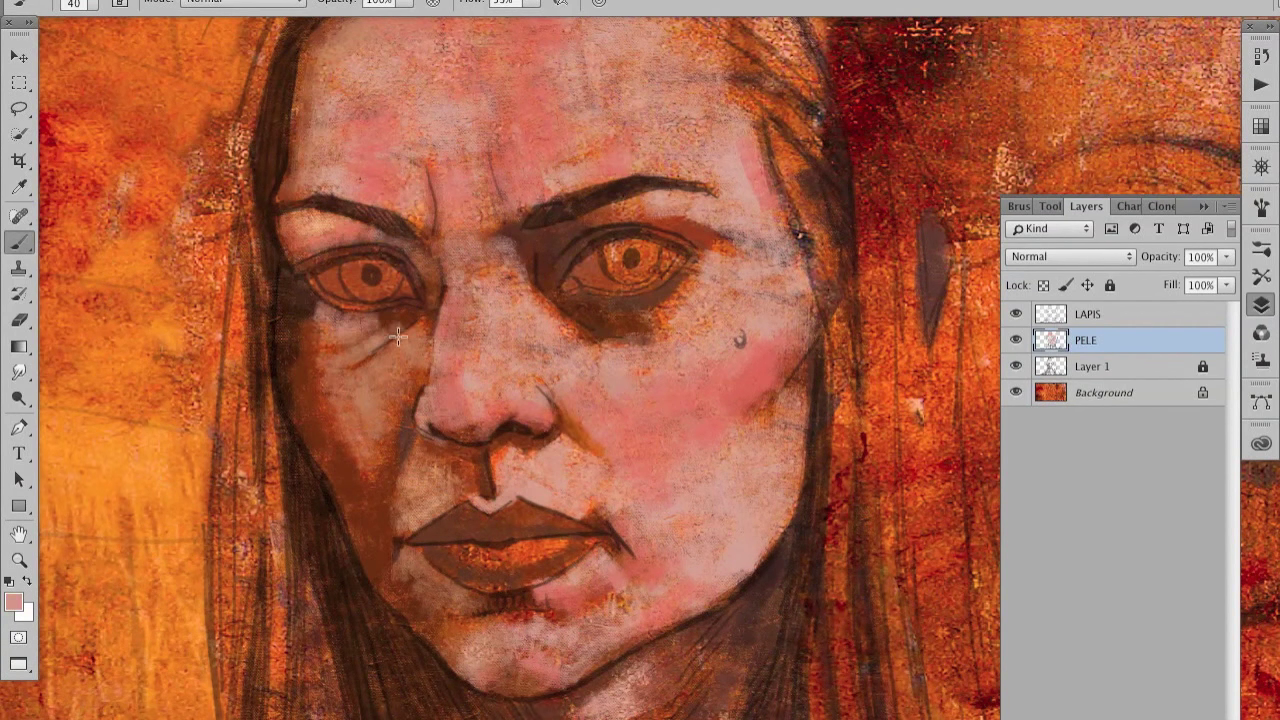
# Step: Paint an orange-red tan stroke down the nose bridge with a larger brush
pyautogui.press(']')
pyautogui.press(']')
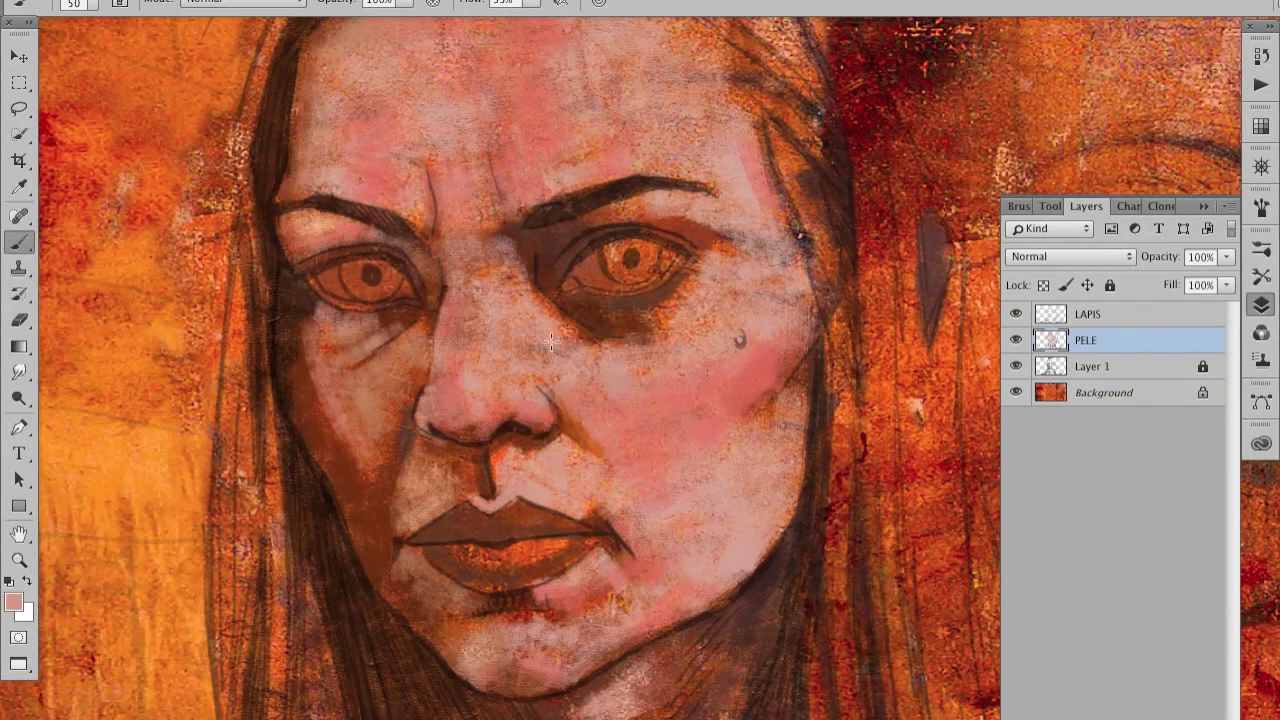
pyautogui.keyDown('alt'); pyautogui.click(491, 265); pyautogui.keyUp('alt')
pyautogui.moveTo(512, 302); pyautogui.dragTo(518, 361)
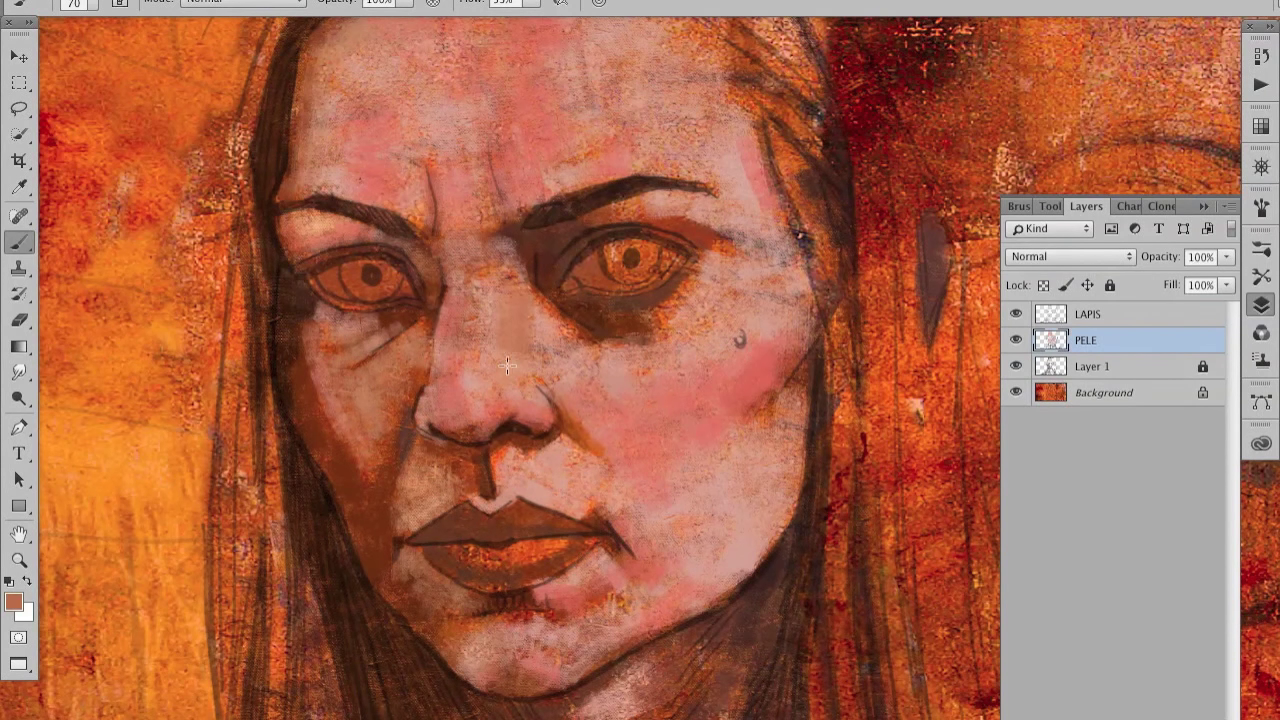
# Step: Choose a light grey in the Color Picker as the painting colour
pyautogui.keyDown('alt'); pyautogui.click(619, 211); pyautogui.keyUp('alt')
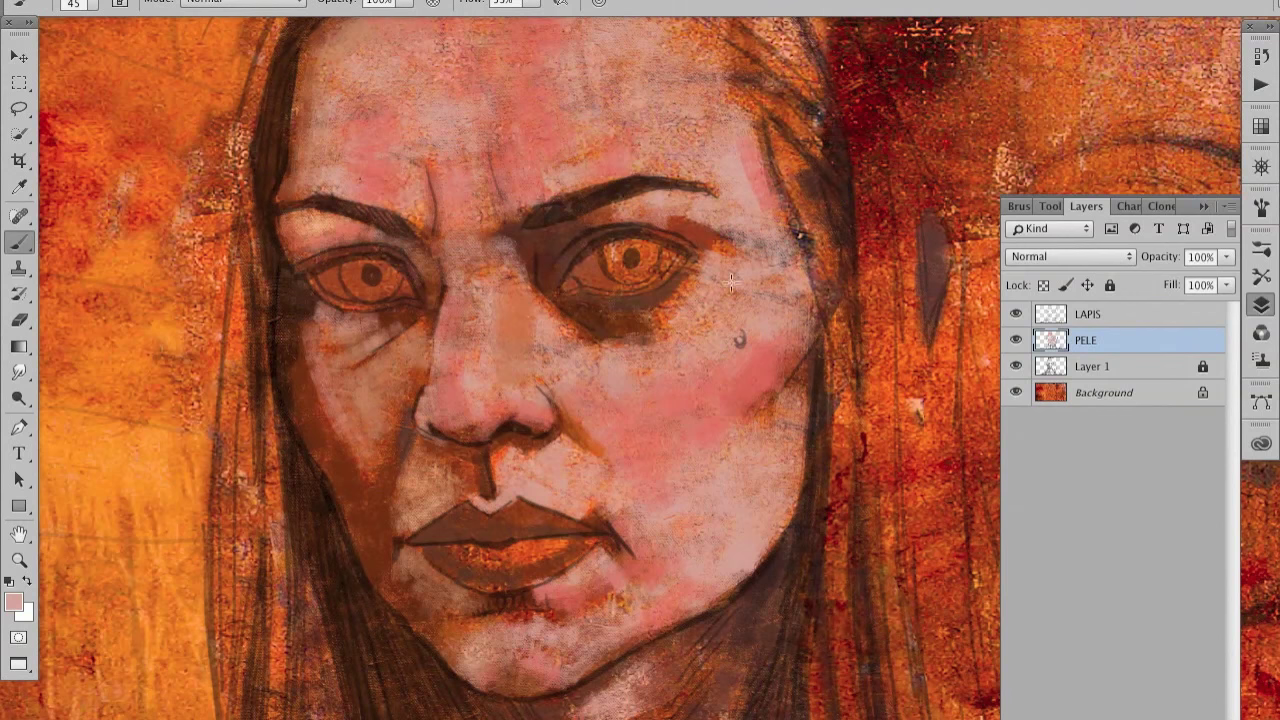
pyautogui.click(13, 601)
pyautogui.click(404, 267)
pyautogui.press('Return')
pyautogui.click(13, 601)
# Step: Paint the eye white light grey and the left iris light blue-grey
pyautogui.press('Return')
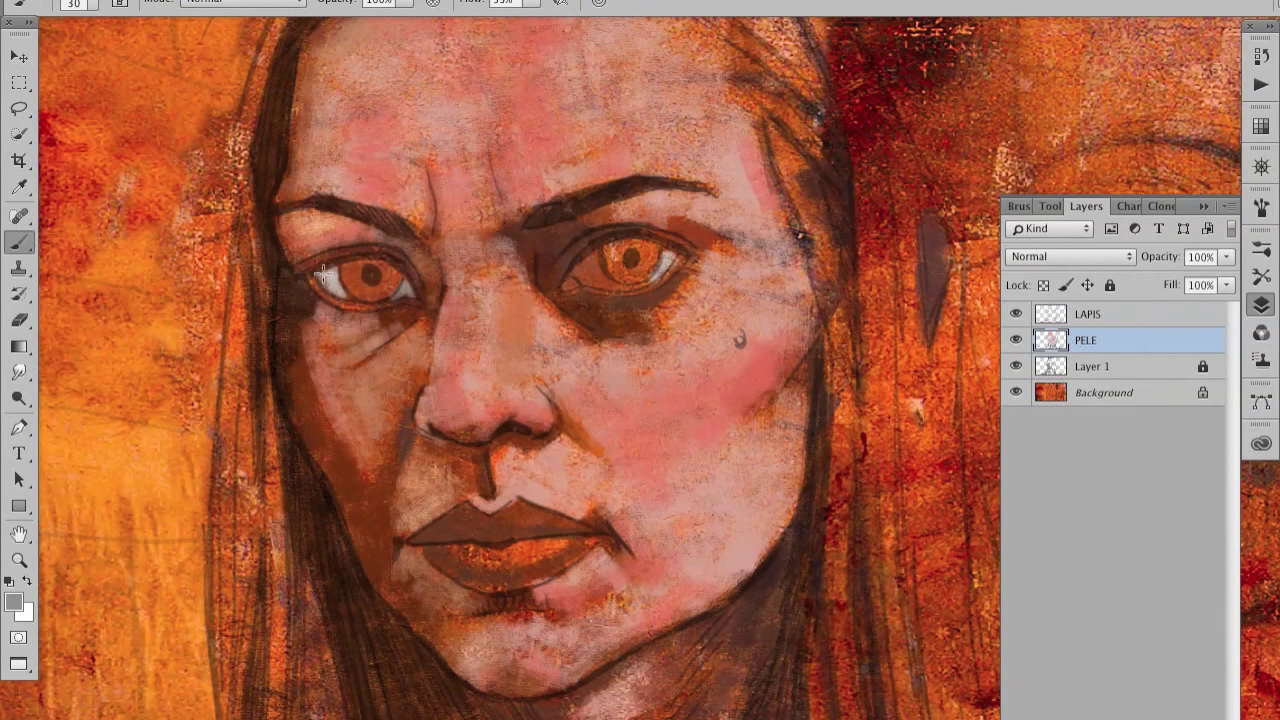
pyautogui.moveTo(578, 268); pyautogui.dragTo(621, 273)
pyautogui.click(13, 601)
pyautogui.click(446, 269)
pyautogui.click(866, 180)
pyautogui.moveTo(350, 268)
pyautogui.mouseDown()
pyautogui.moveTo(370, 298)
pyautogui.moveTo(378, 270)
pyautogui.moveTo(392, 282)
pyautogui.mouseUp()
# Step: Paint the other iris blue-grey and darken the eyes with Levels midtone 0.54
pyautogui.press(']')
pyautogui.moveTo(610, 262)
pyautogui.mouseDown()
pyautogui.moveTo(645, 262)
pyautogui.moveTo(618, 275)
pyautogui.mouseUp()
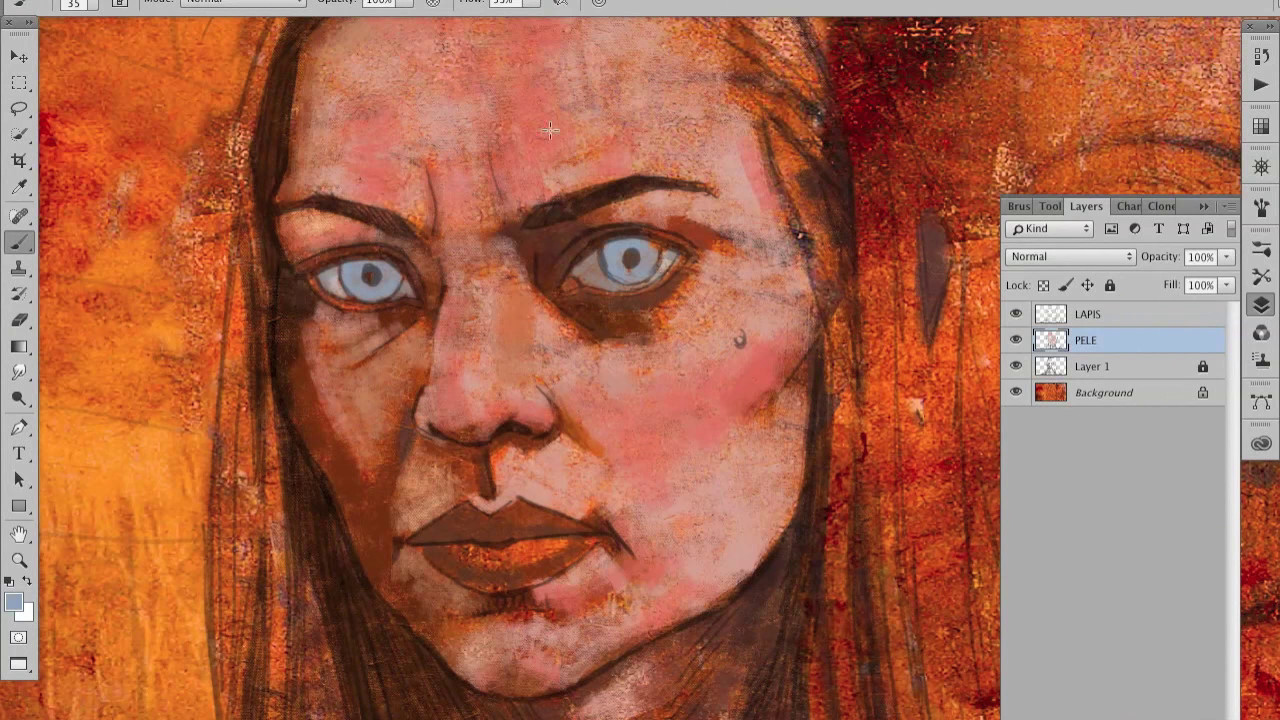
pyautogui.hotkey('ctrl', 'l')
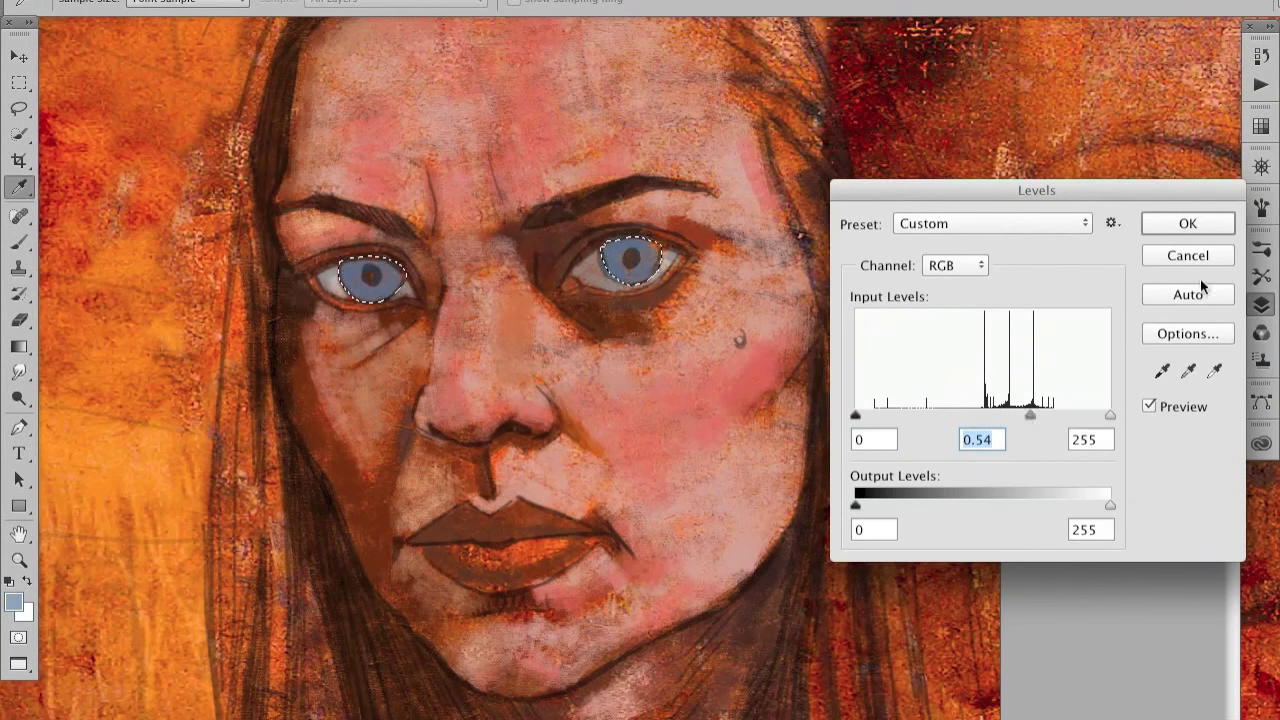
pyautogui.press('Return')
pyautogui.hotkey('ctrl', 'd')
# Step: Paint the left eye's pupil black
pyautogui.press('b')
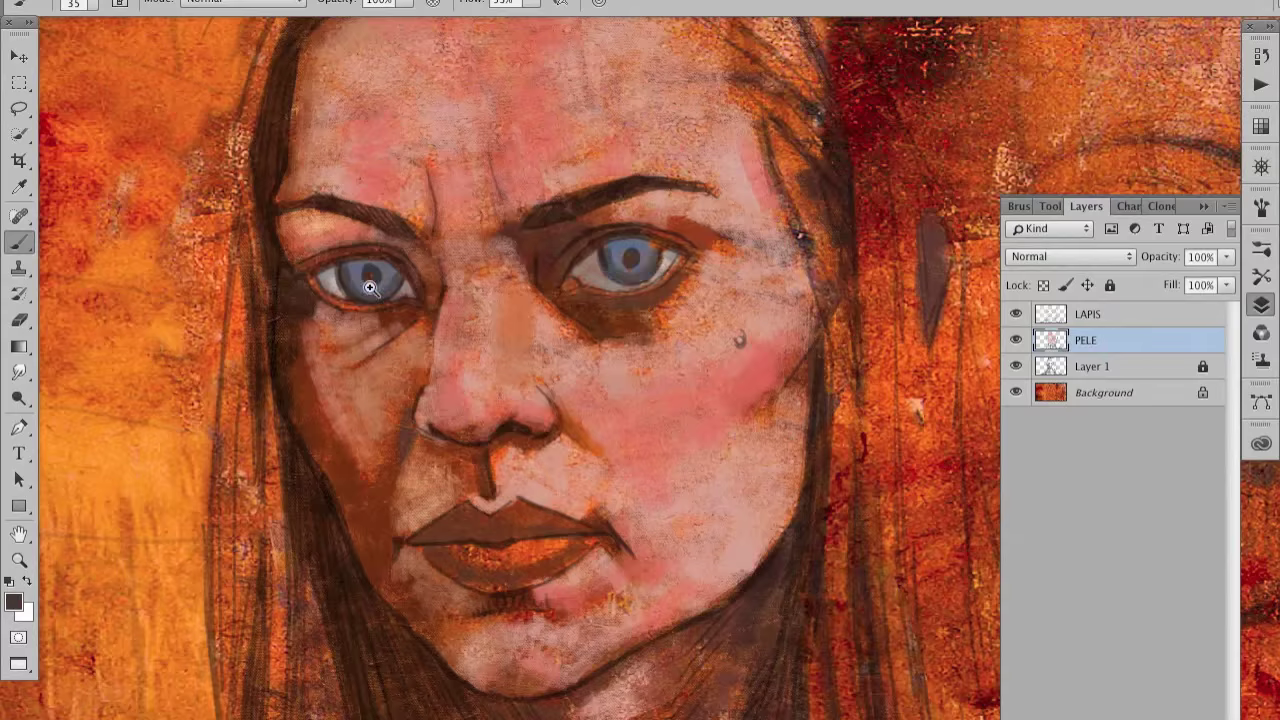
pyautogui.scroll(3, 370, 288)
pyautogui.keyDown('alt'); pyautogui.click(350, 263); pyautogui.keyUp('alt')
pyautogui.press('d')
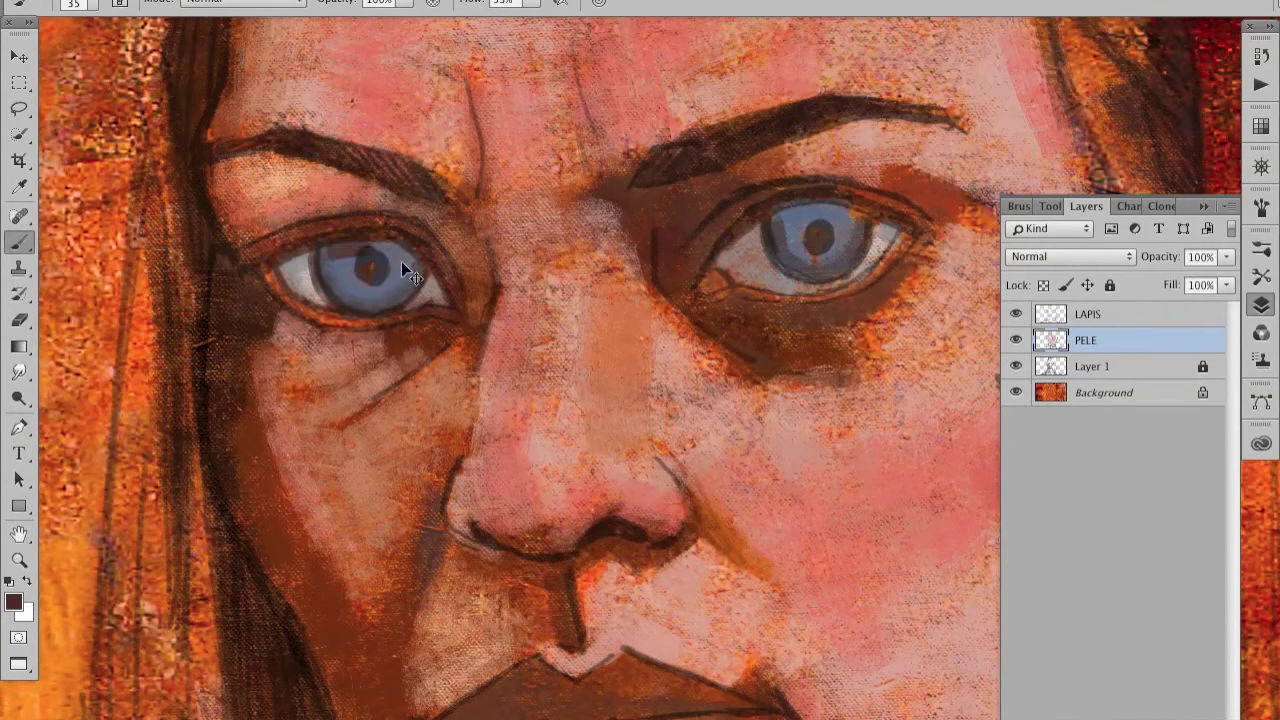
pyautogui.moveTo(365, 262); pyautogui.dragTo(375, 270)
# Step: Paint the right pupil black and draw dark lash lines on both upper lids
pyautogui.moveTo(812, 241)
pyautogui.mouseDown()
pyautogui.moveTo(817, 223)
pyautogui.moveTo(845, 250)
pyautogui.mouseUp()
pyautogui.keyDown('alt'); pyautogui.click(780, 235); pyautogui.keyUp('alt')
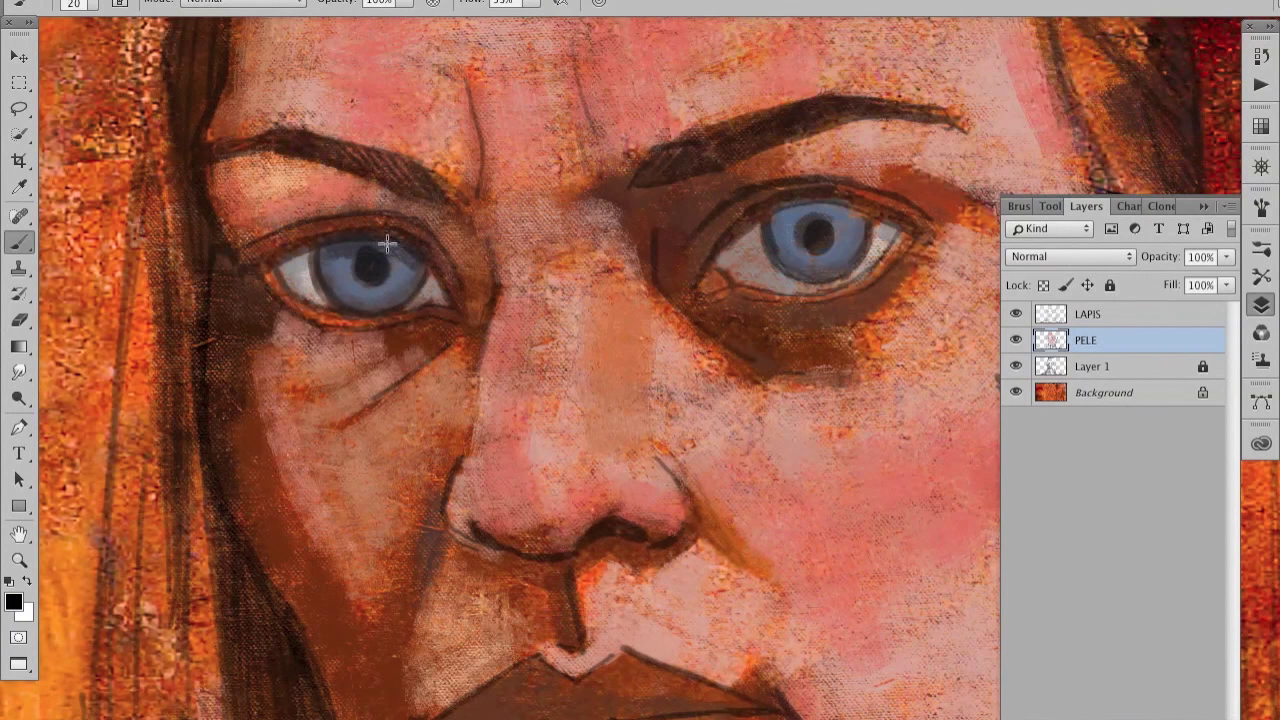
pyautogui.moveTo(240, 268); pyautogui.dragTo(445, 245)
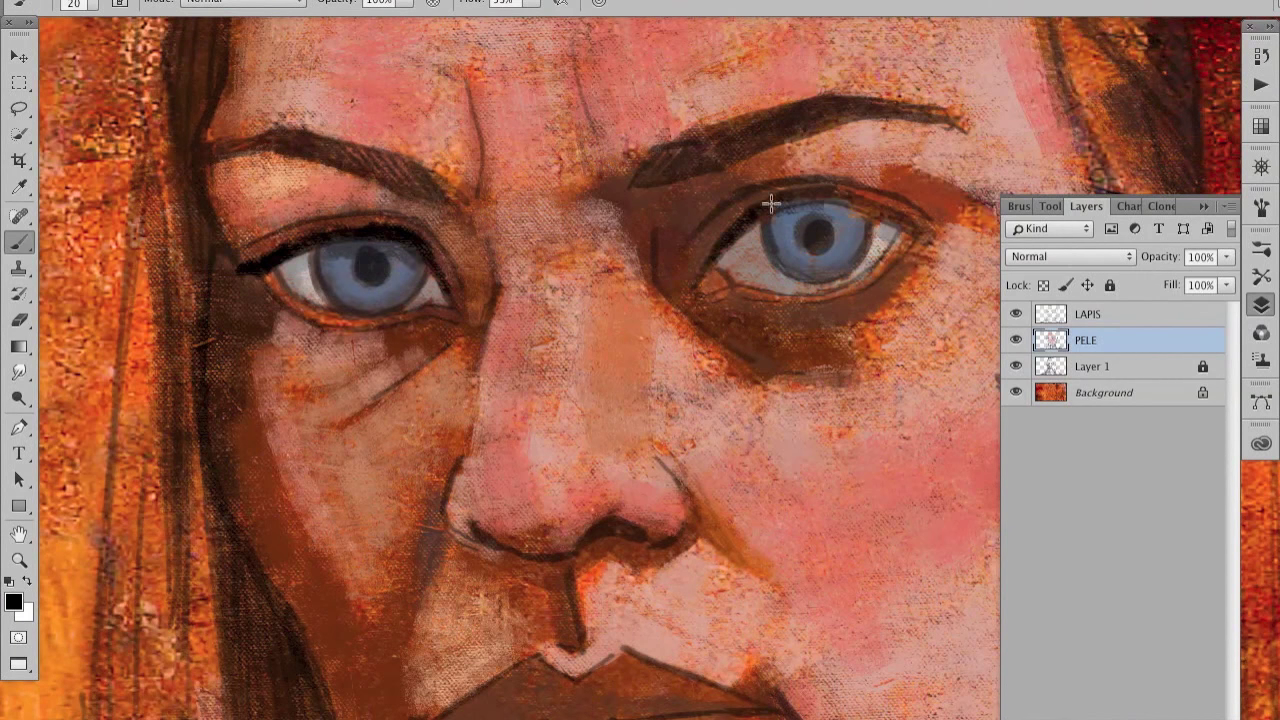
pyautogui.moveTo(771, 204); pyautogui.dragTo(925, 228)
pyautogui.moveTo(770, 210); pyautogui.dragTo(875, 212)
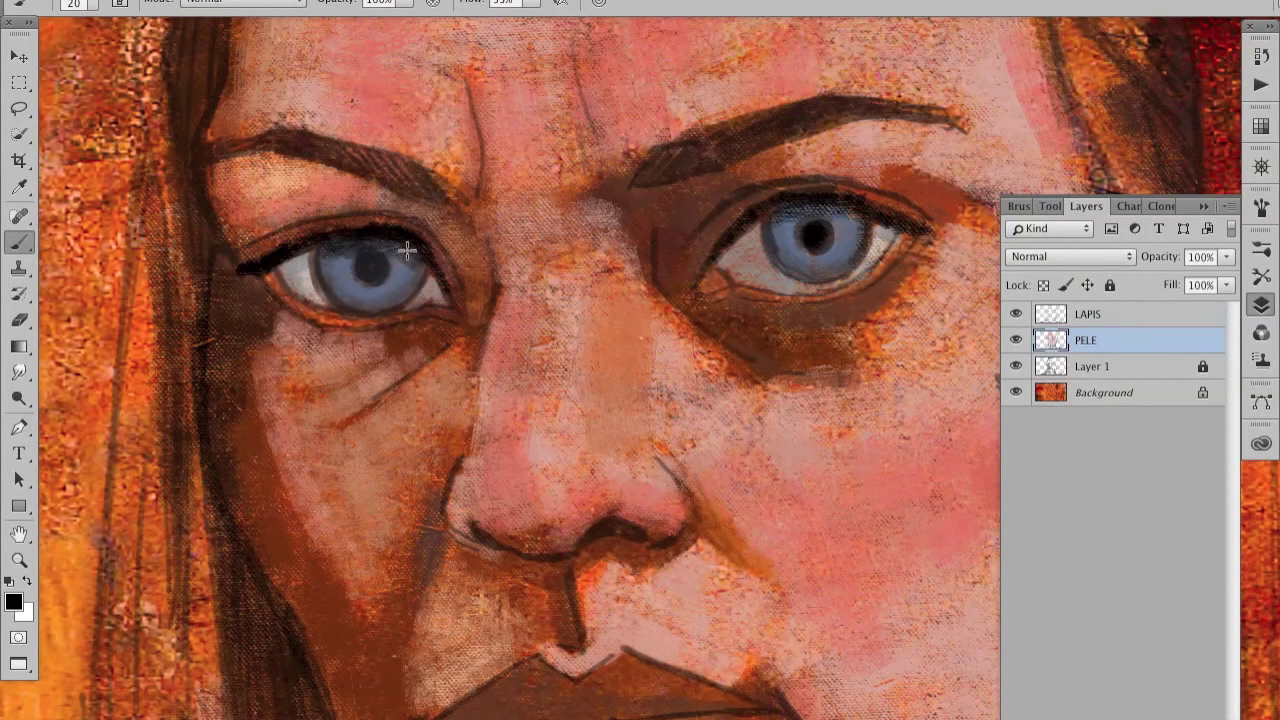
# Step: Darken the lower edge of the right iris in black
pyautogui.keyDown('alt'); pyautogui.click(401, 273); pyautogui.keyUp('alt')
pyautogui.click(13, 601)
pyautogui.click(840, 180)
pyautogui.press('d')
pyautogui.moveTo(776, 280); pyautogui.dragTo(846, 266)
# Step: Cycle the painting colour through light and grey tones, ending on blue-grey
pyautogui.keyDown('alt'); pyautogui.click(930, 190); pyautogui.keyUp('alt')
pyautogui.click(13, 601)
pyautogui.click(860, 180)
pyautogui.click(13, 601)
pyautogui.click(860, 180)
pyautogui.keyDown('alt'); pyautogui.click(299, 266); pyautogui.keyUp('alt')
pyautogui.click(13, 601)
pyautogui.click(840, 178)
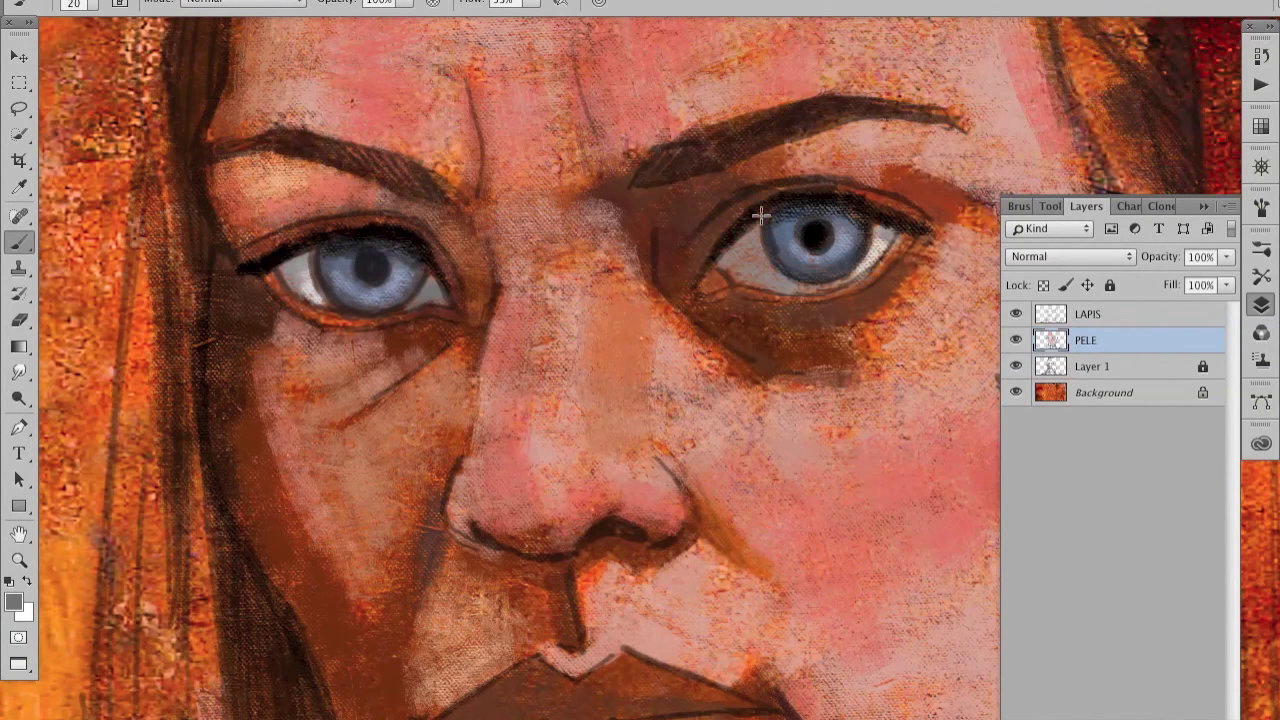
pyautogui.keyDown('alt'); pyautogui.click(778, 300); pyautogui.keyUp('alt')
pyautogui.click(13, 601)
pyautogui.click(857, 177)
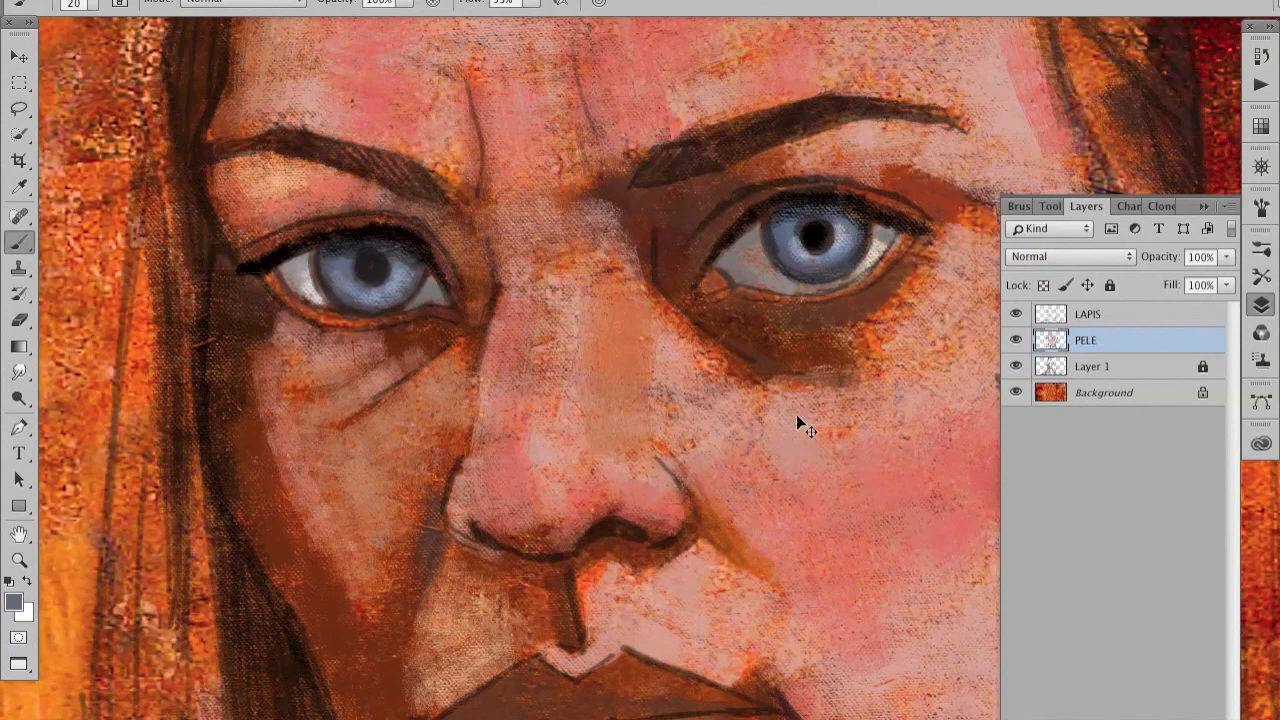
# Step: Deepen the shadow under the left eye in dark brown, then brighten it with Dodge
pyautogui.scroll(2, 793, 421)
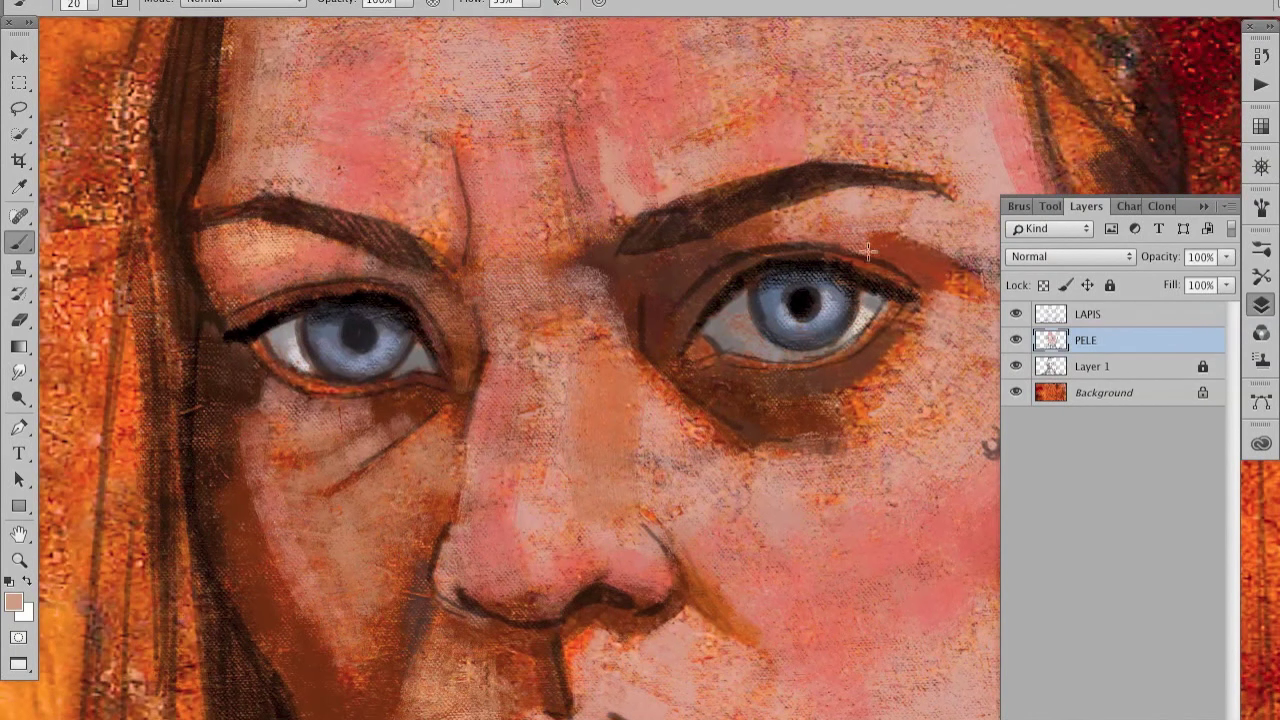
pyautogui.keyDown('alt'); pyautogui.click(282, 395); pyautogui.keyUp('alt')
pyautogui.moveTo(428, 403); pyautogui.dragTo(360, 432)
pyautogui.scroll(-1, 581, 316)
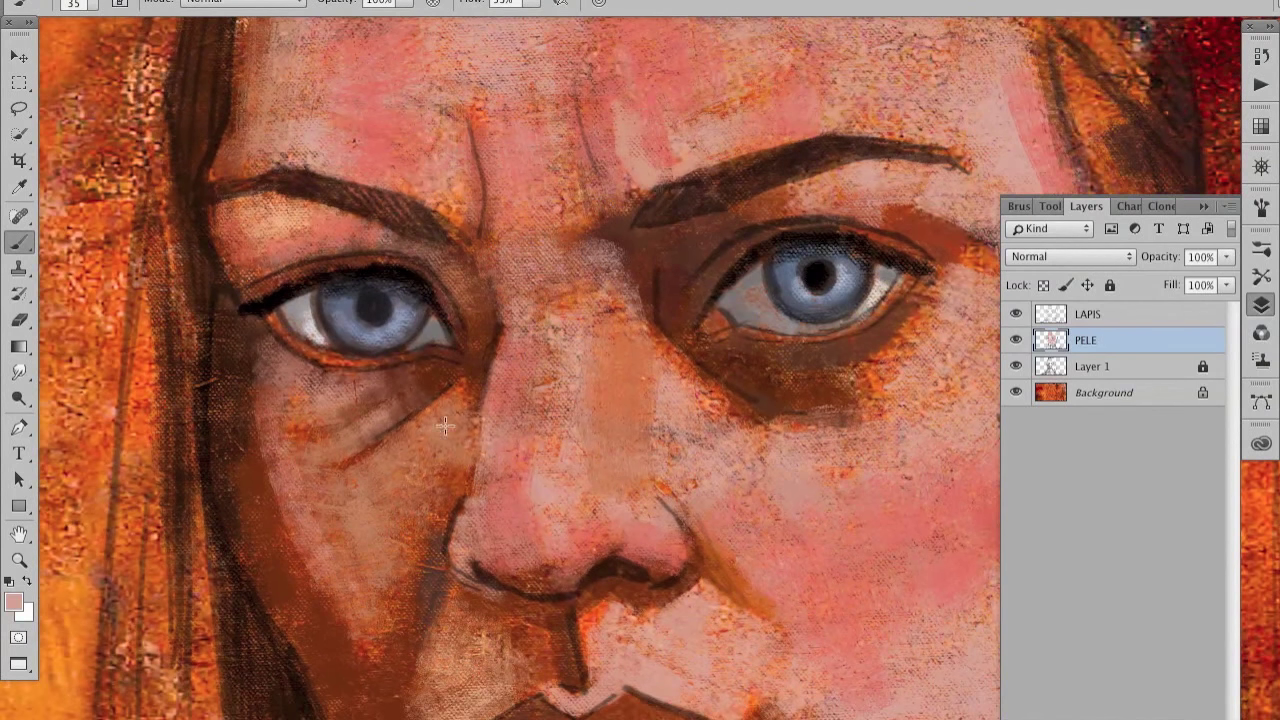
pyautogui.press('o')
pyautogui.moveTo(308, 542); pyautogui.dragTo(350, 500)
pyautogui.hotkey('ctrl', '-')
pyautogui.hotkey('ctrl', '-')
pyautogui.hotkey('ctrl', '-')
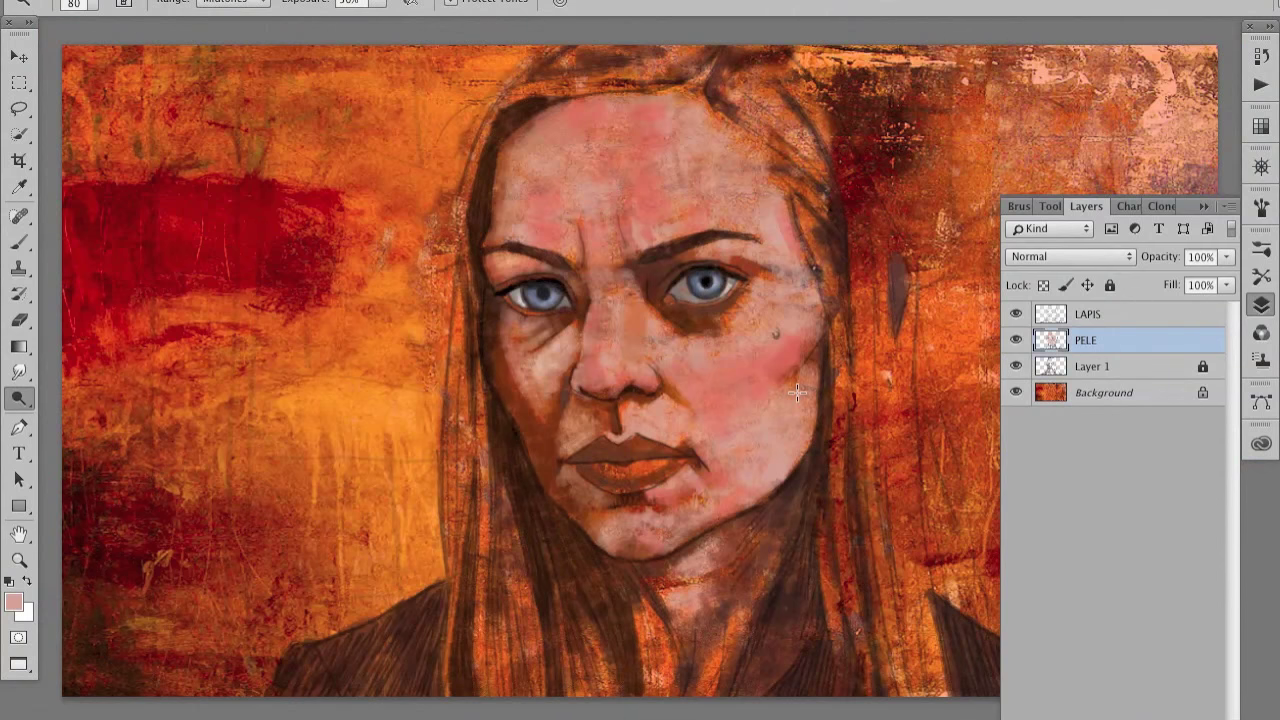
pyautogui.click(585, 300)
# Step: Lasso the left eye, toggle the LAPIS layer, and return to painting on PELE
pyautogui.press('l')
pyautogui.moveTo(465, 258); pyautogui.dragTo(468, 258)
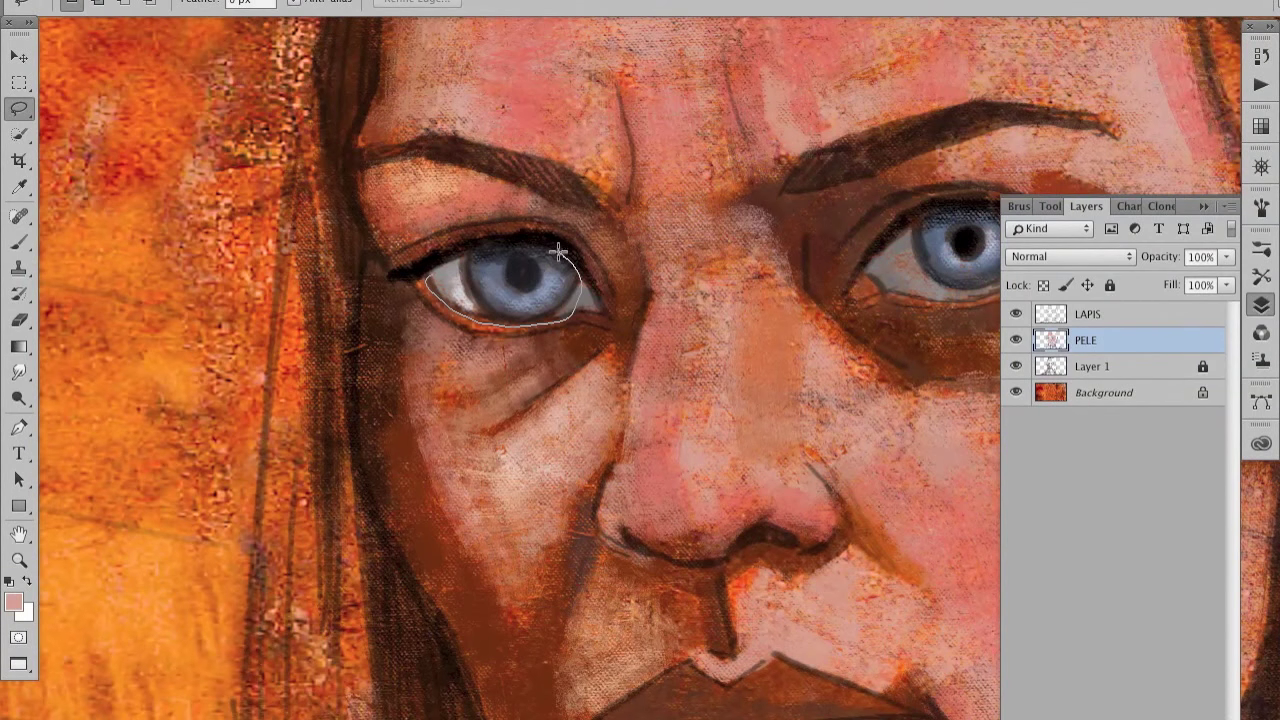
pyautogui.hotkey('ctrl', 'd')
pyautogui.click(1087, 314)
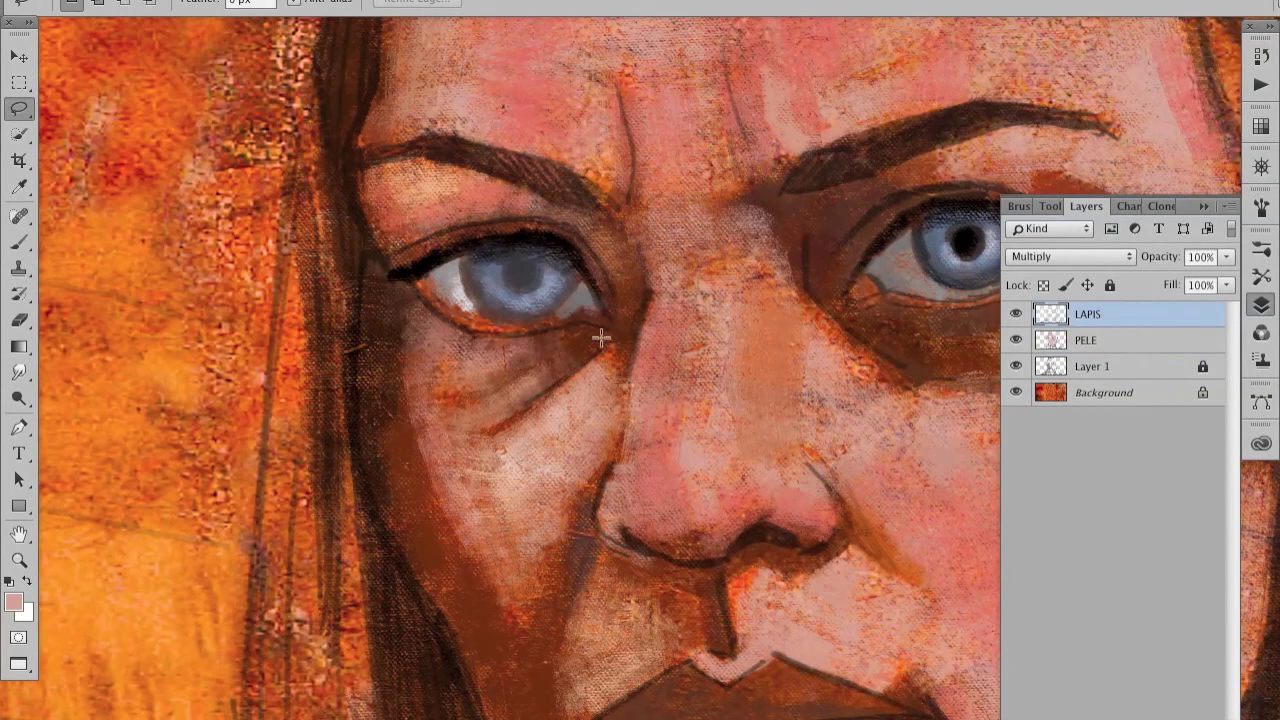
pyautogui.hscroll(5, 817, 391)
pyautogui.moveTo(1155, 340); pyautogui.dragTo(947, 485)
pyautogui.press('b')
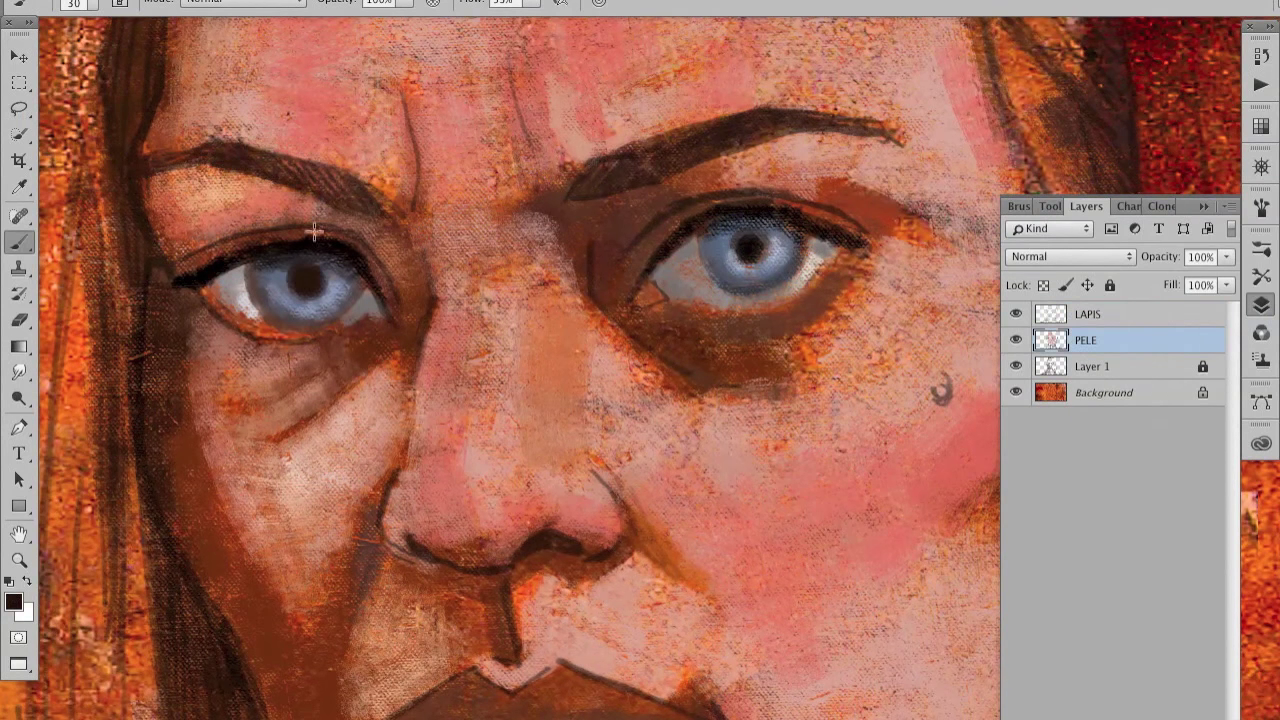
# Step: Paint dark outlines around both irises and deepen both lower lids
pyautogui.moveTo(300, 340); pyautogui.dragTo(325, 287)
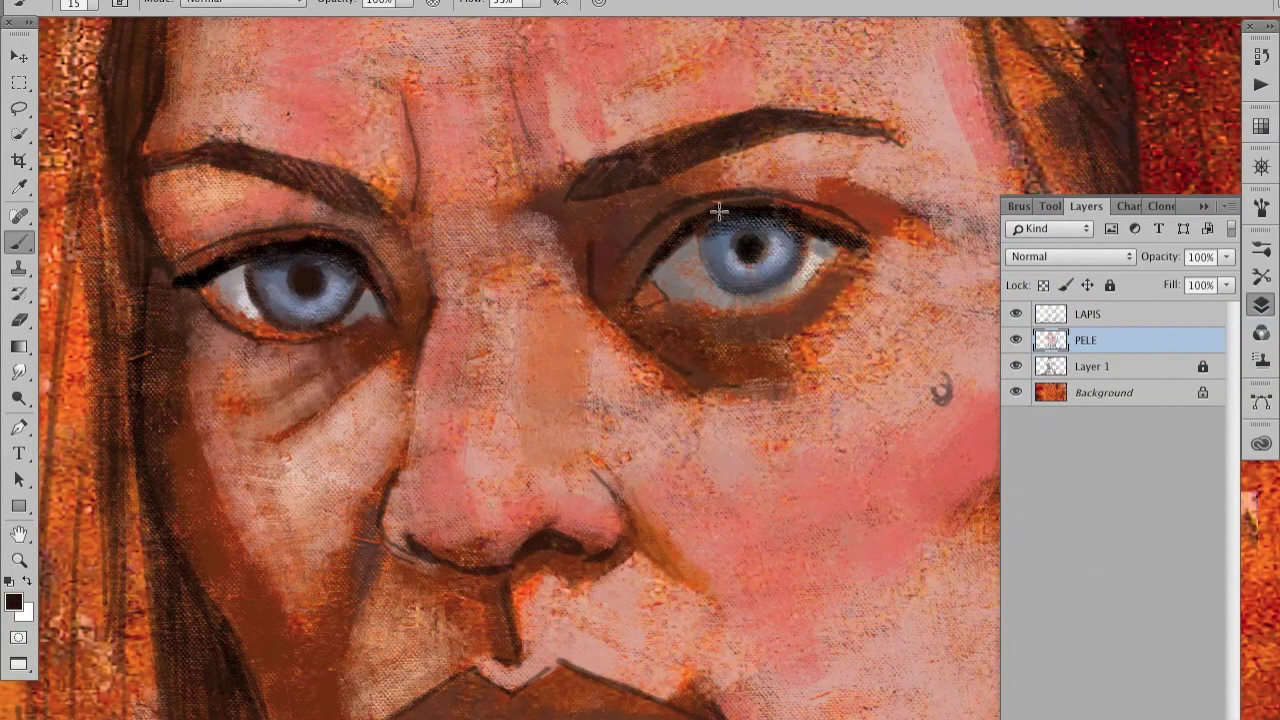
pyautogui.moveTo(729, 291)
pyautogui.mouseDown()
pyautogui.moveTo(700, 255)
pyautogui.moveTo(740, 246)
pyautogui.mouseUp()
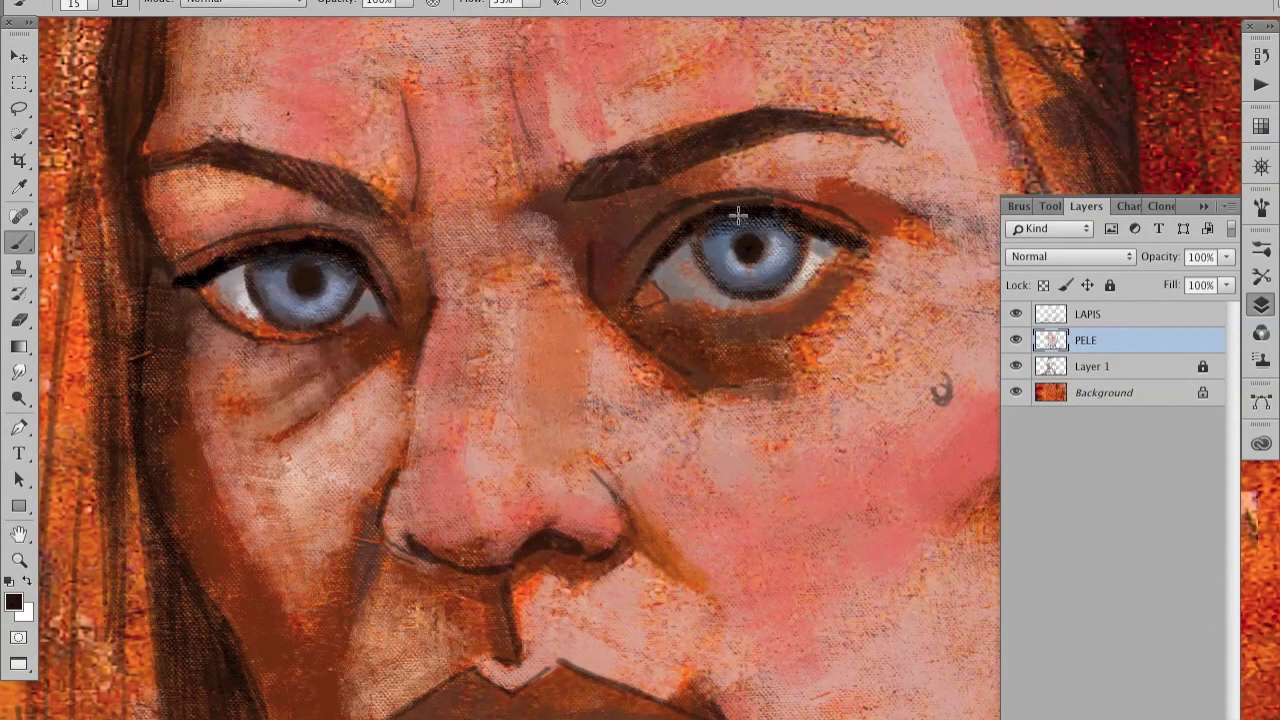
pyautogui.moveTo(828, 233); pyautogui.dragTo(735, 297)
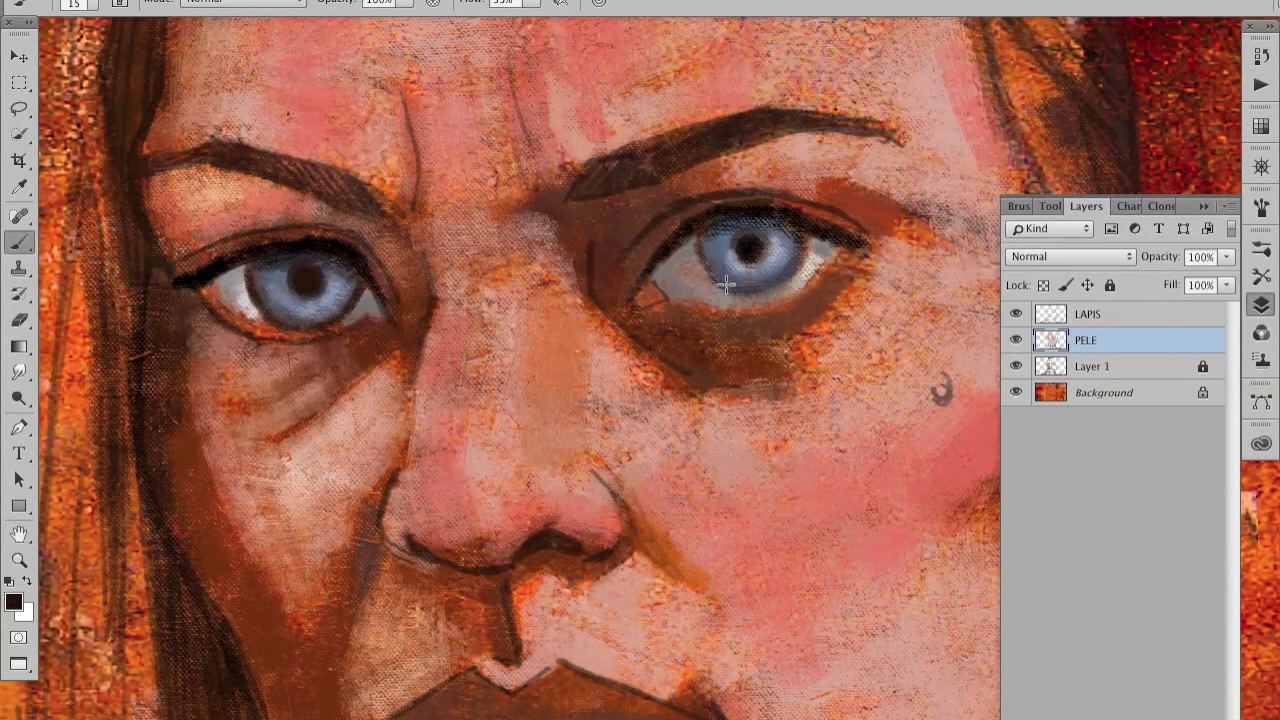
pyautogui.moveTo(691, 244)
pyautogui.mouseDown()
pyautogui.moveTo(785, 285)
pyautogui.moveTo(838, 248)
pyautogui.mouseUp()
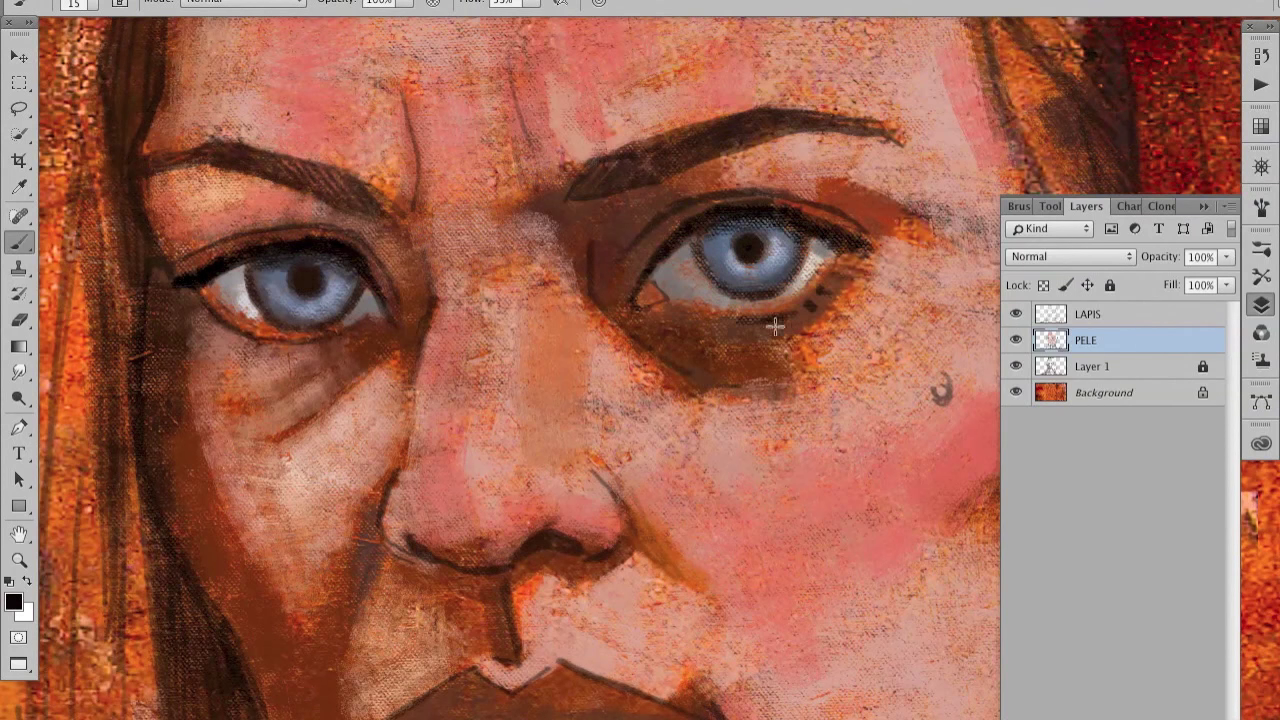
# Step: Shade under the left lower lid in warm orange-brown and paint a light pink waterline
pyautogui.moveTo(198, 300); pyautogui.dragTo(300, 350)
pyautogui.moveTo(194, 322)
pyautogui.mouseDown()
pyautogui.moveTo(275, 345)
pyautogui.moveTo(328, 337)
pyautogui.mouseUp()
pyautogui.keyDown('alt'); pyautogui.click(335, 338); pyautogui.keyUp('alt')
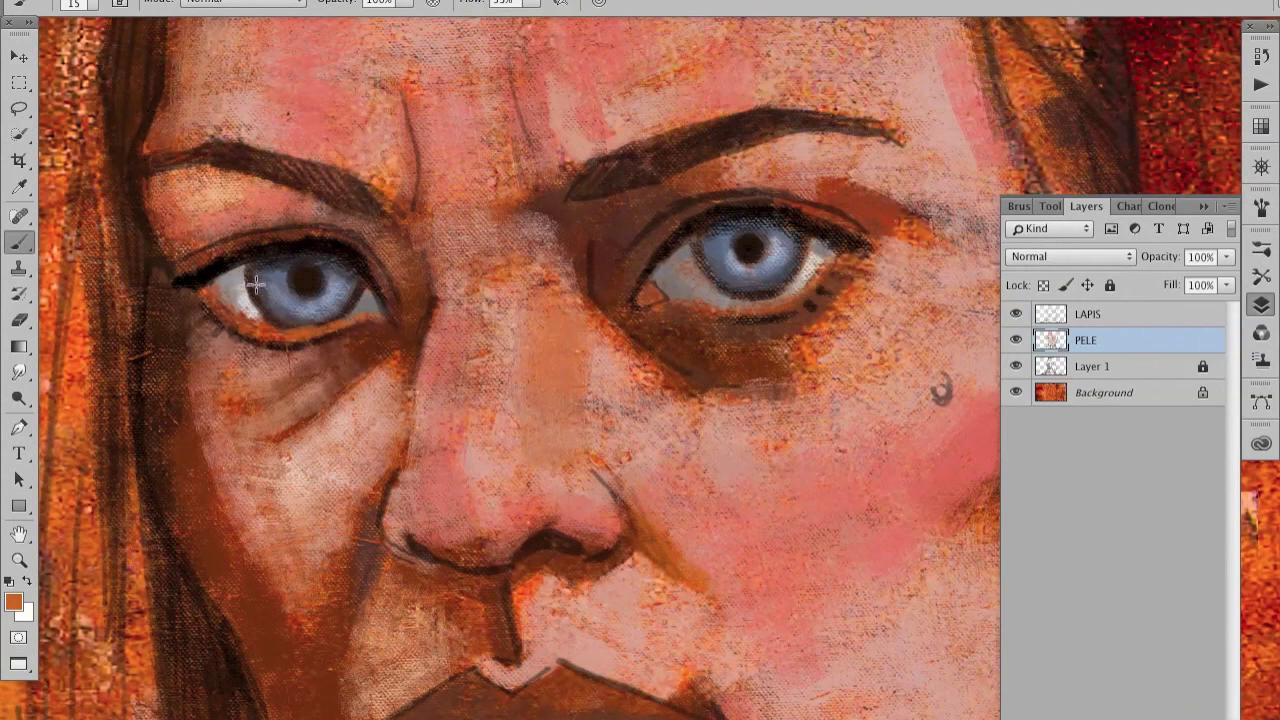
pyautogui.press('[')
pyautogui.press('[')
pyautogui.keyDown('alt'); pyautogui.click(232, 243); pyautogui.keyUp('alt')
pyautogui.keyDown('alt'); pyautogui.click(234, 265); pyautogui.keyUp('alt')
pyautogui.moveTo(281, 340); pyautogui.dragTo(352, 325)
# Step: Sample dark brown, iris blue-grey and near-black around the left eye, then make LAPIS active
pyautogui.keyDown('alt'); pyautogui.click(287, 345); pyautogui.keyUp('alt')
pyautogui.keyDown('alt'); pyautogui.click(347, 280); pyautogui.keyUp('alt')
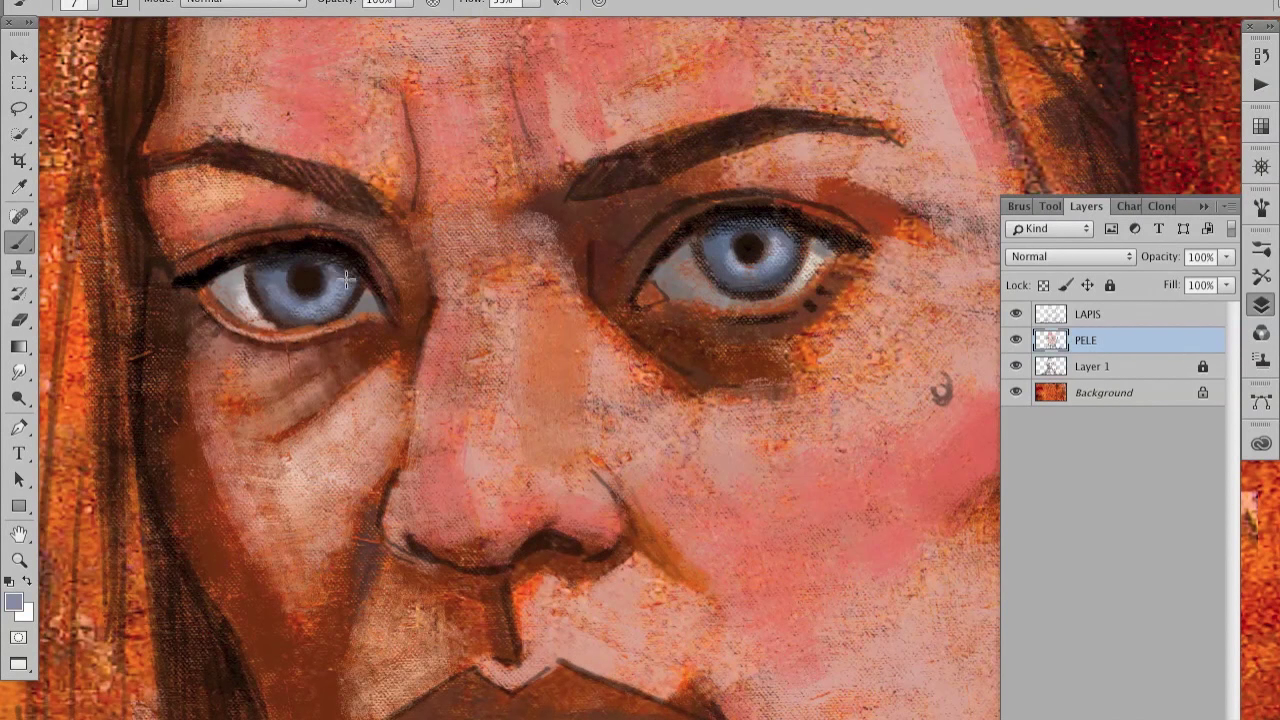
pyautogui.keyDown('alt'); pyautogui.click(344, 312); pyautogui.keyUp('alt')
pyautogui.keyDown('alt'); pyautogui.click(302, 268); pyautogui.keyUp('alt')
pyautogui.keyDown('alt'); pyautogui.click(350, 315); pyautogui.keyUp('alt')
pyautogui.keyDown('alt'); pyautogui.click(357, 362); pyautogui.keyUp('alt')
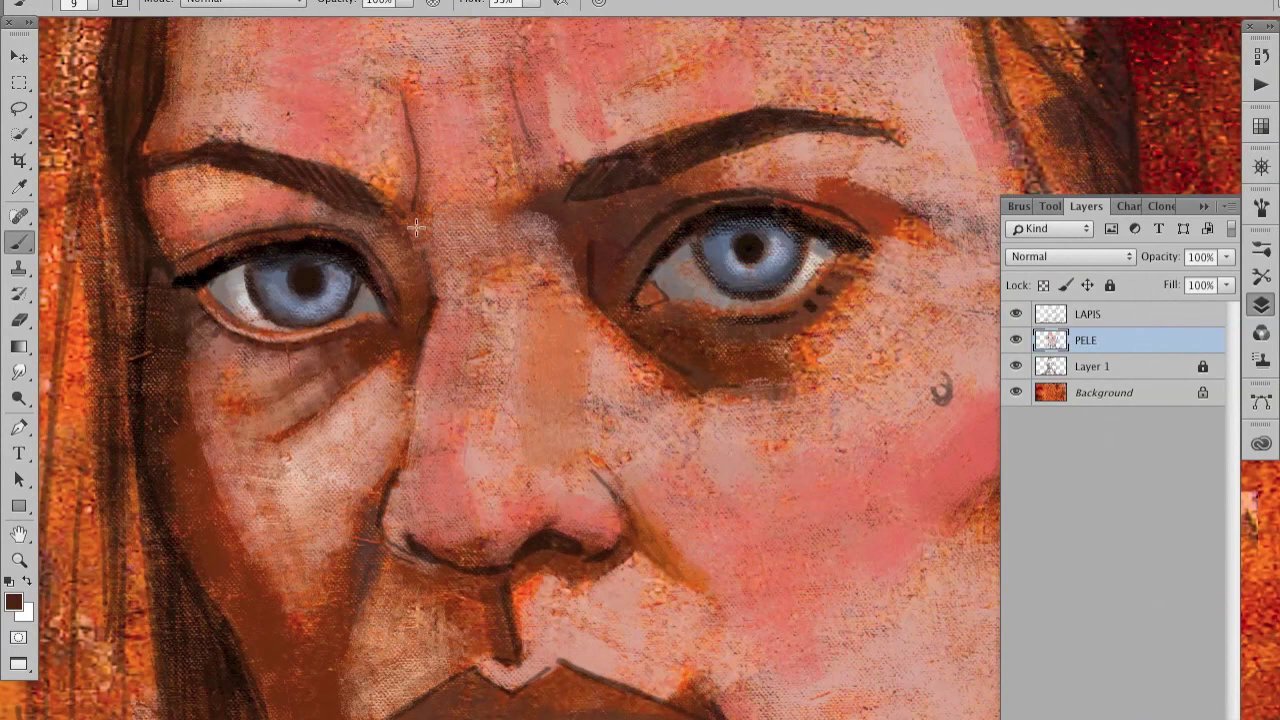
pyautogui.hotkey('alt', ']')
pyautogui.hotkey('ctrl', 'alt', 'z')
pyautogui.hotkey('ctrl', 'alt', 'z')
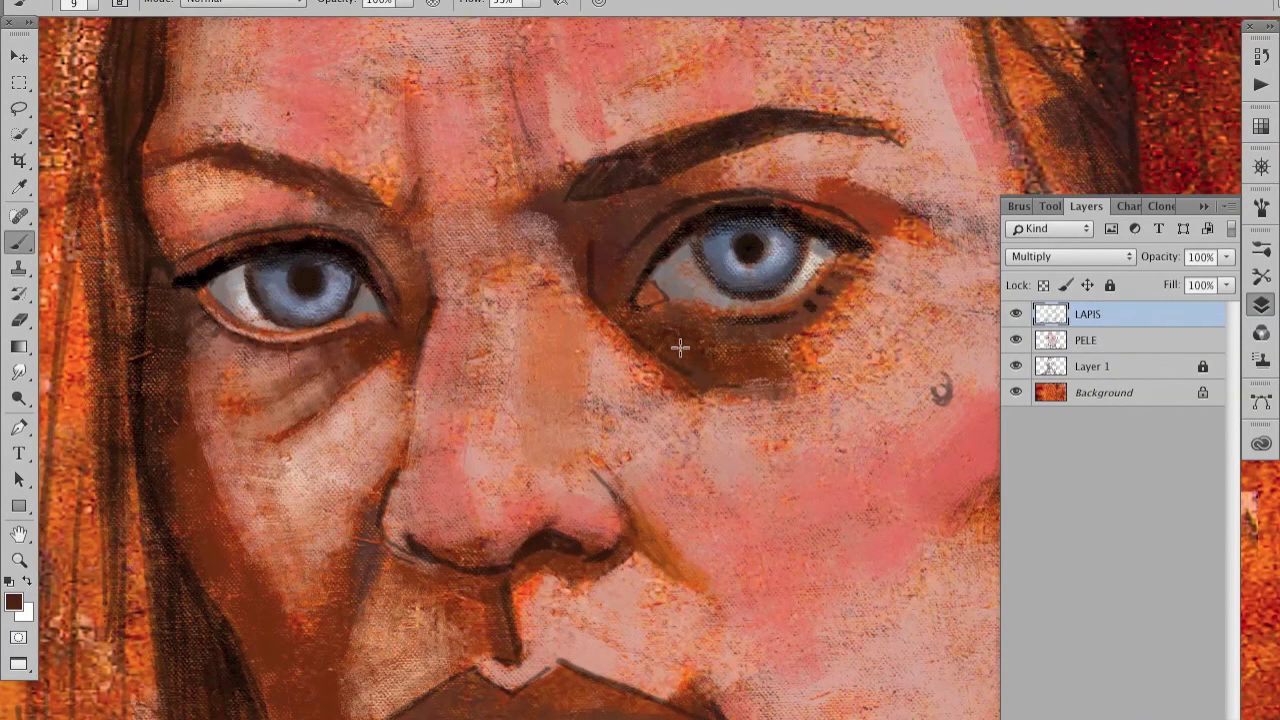
# Step: Paint pink skin strokes above the right eyebrow, sampling light and deeper pink tones
pyautogui.keyDown('alt'); pyautogui.click(405, 212); pyautogui.keyUp('alt')
pyautogui.hscroll(3, 416, 160)
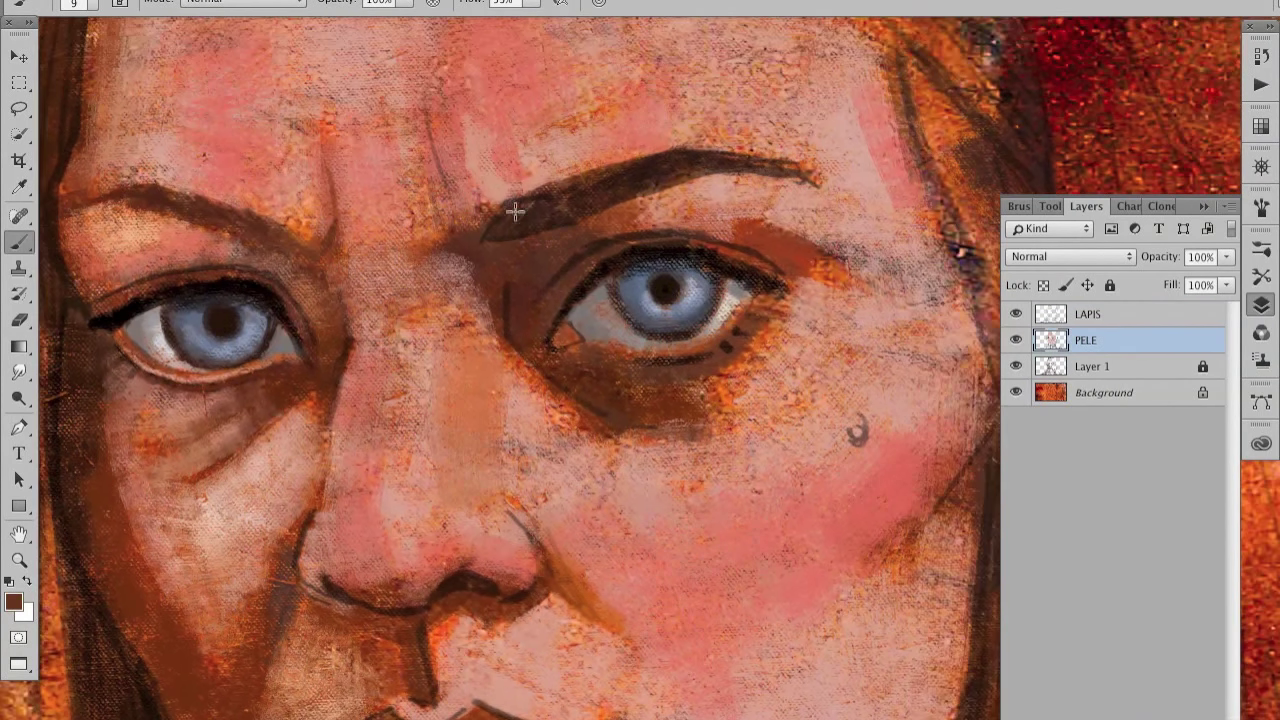
pyautogui.press(']')
pyautogui.press(']')
pyautogui.press(']')
pyautogui.moveTo(470, 190); pyautogui.dragTo(520, 115)
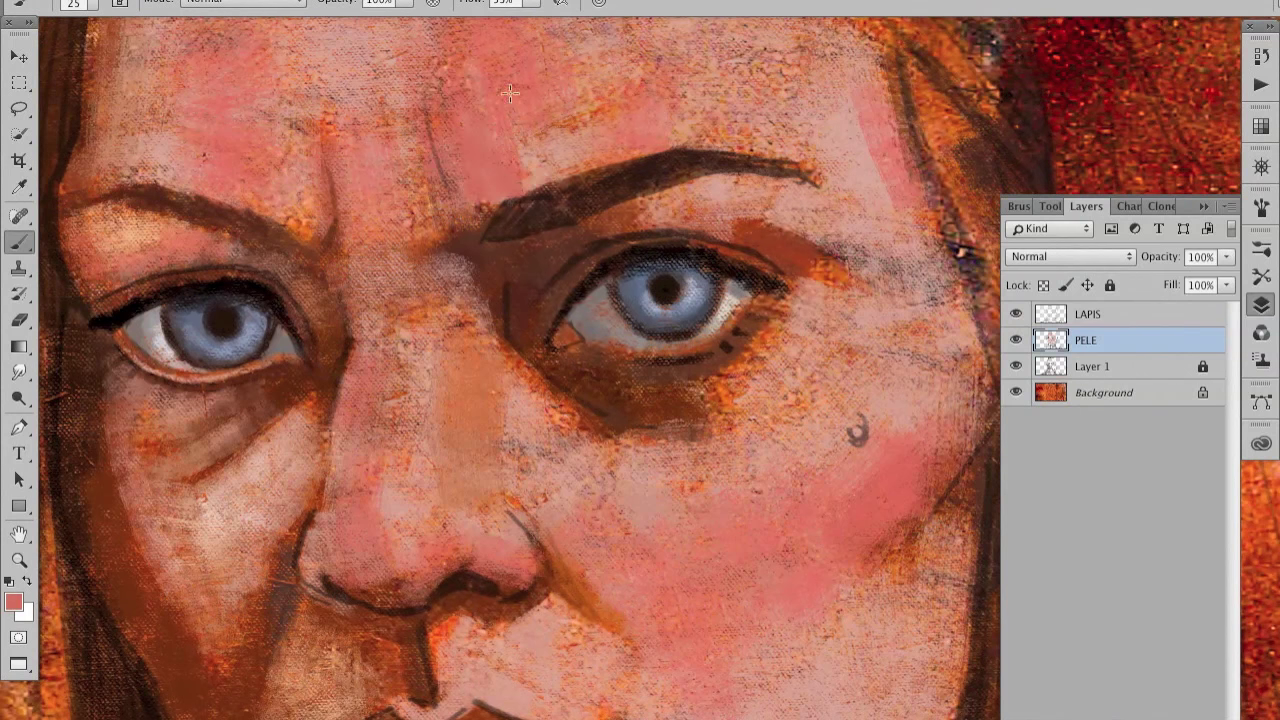
pyautogui.moveTo(540, 190)
pyautogui.mouseDown()
pyautogui.moveTo(500, 130)
pyautogui.moveTo(560, 178)
pyautogui.moveTo(530, 104)
pyautogui.mouseUp()
pyautogui.keyDown('alt'); pyautogui.click(265, 465); pyautogui.keyUp('alt')
pyautogui.keyDown('alt'); pyautogui.click(530, 190); pyautogui.keyUp('alt')
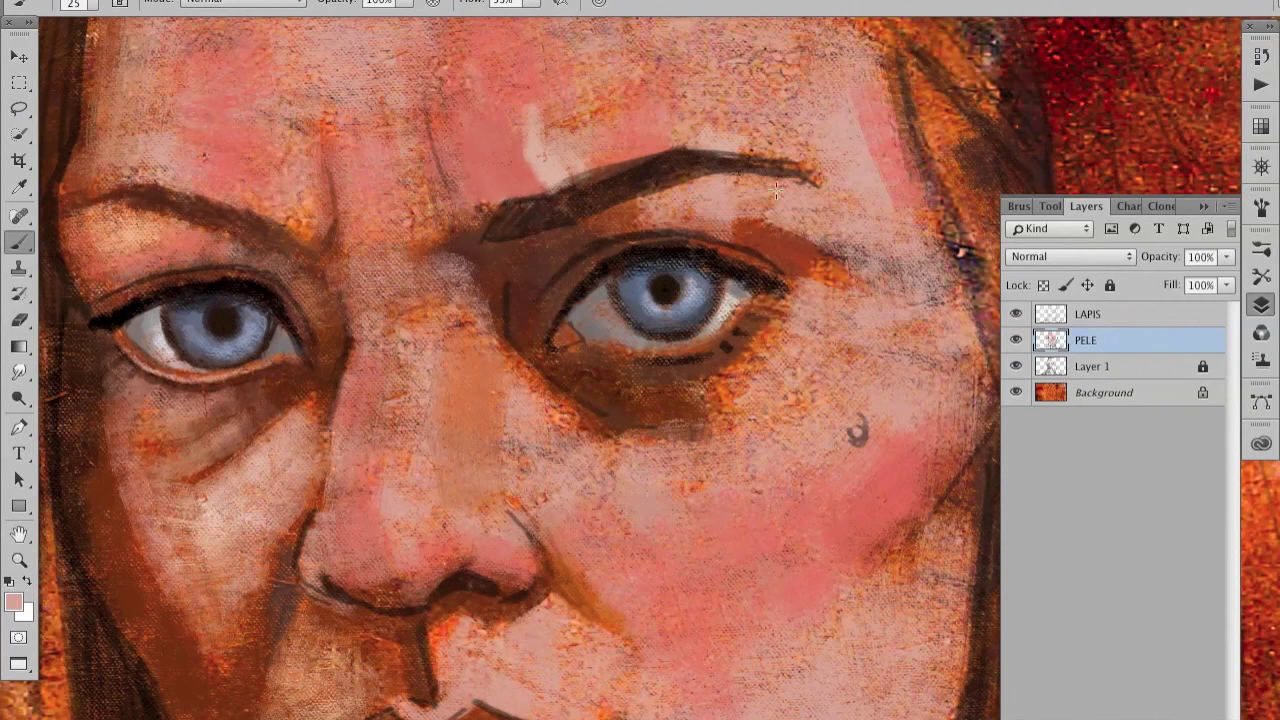
# Step: Erase the dark brown eyebrow strokes accidentally painted on LAPIS and return to PELE
pyautogui.hotkey('alt', ']')
pyautogui.keyDown('alt'); pyautogui.click(768, 158); pyautogui.keyUp('alt')
pyautogui.moveTo(580, 205)
pyautogui.mouseDown()
pyautogui.moveTo(491, 222)
pyautogui.moveTo(668, 168)
pyautogui.moveTo(520, 238)
pyautogui.moveTo(668, 168)
pyautogui.mouseUp()
pyautogui.moveTo(492, 222); pyautogui.dragTo(820, 160)
pyautogui.press('l')
pyautogui.moveTo(486, 188); pyautogui.dragTo(797, 200)
pyautogui.press('Delete')
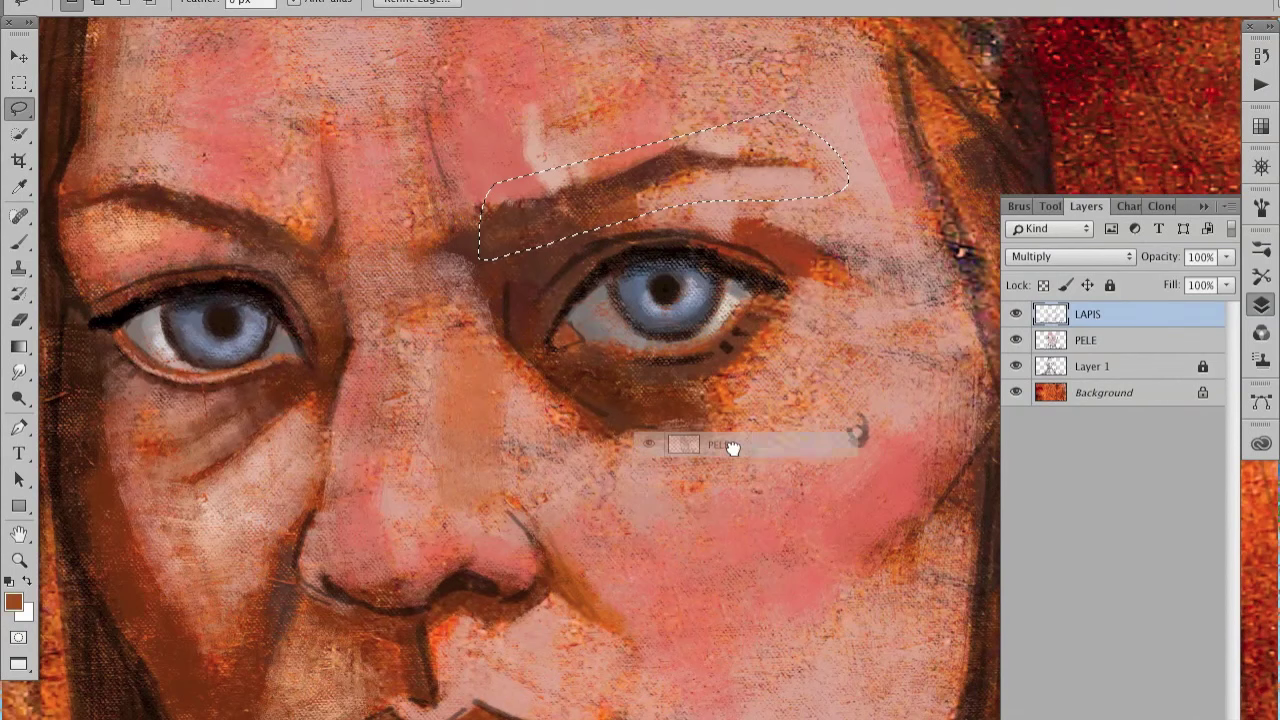
pyautogui.hotkey('ctrl', 'd')
pyautogui.hotkey('alt', '[')
pyautogui.press('b')
# Step: Repaint the right eyebrow dark brown and cover the red patch above the right eye
pyautogui.keyDown('alt'); pyautogui.click(643, 359); pyautogui.keyUp('alt')
pyautogui.moveTo(500, 243); pyautogui.dragTo(686, 166)
pyautogui.moveTo(560, 225); pyautogui.dragTo(591, 255)
pyautogui.keyDown('alt'); pyautogui.click(626, 244); pyautogui.keyUp('alt')
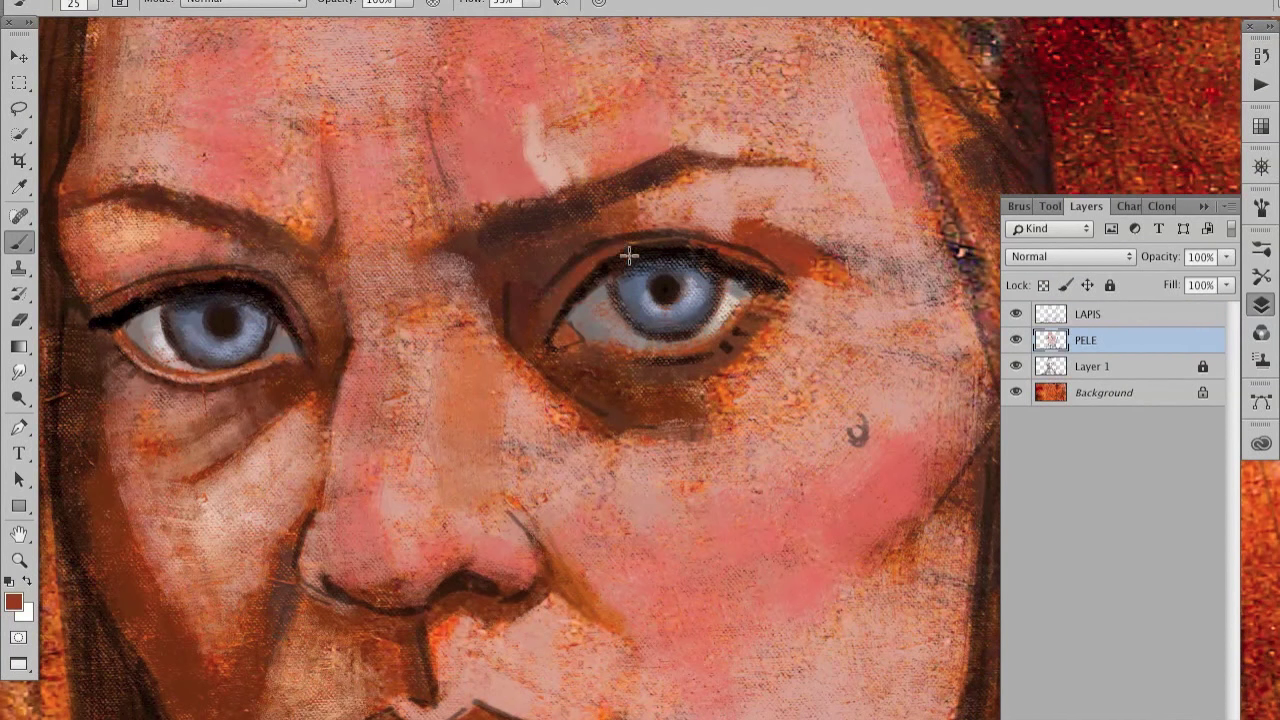
pyautogui.press(']')
pyautogui.press(']')
pyautogui.keyDown('alt'); pyautogui.click(745, 240); pyautogui.keyUp('alt')
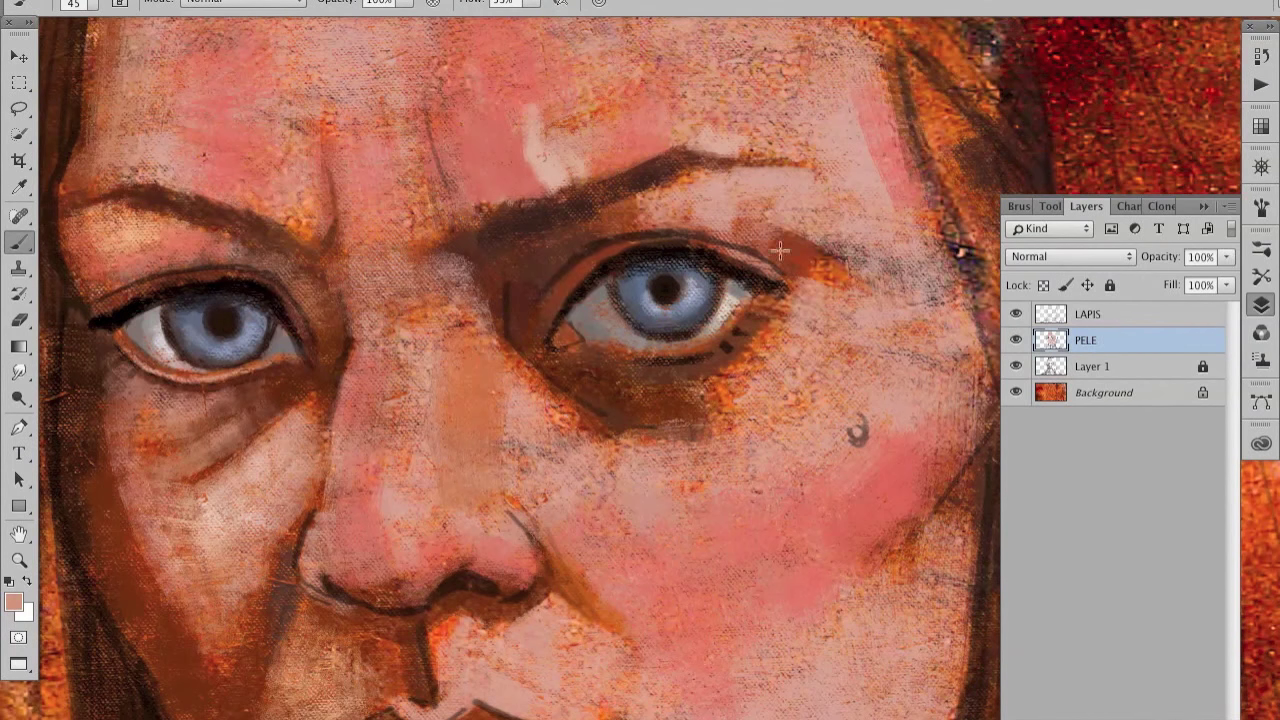
pyautogui.moveTo(740, 235); pyautogui.dragTo(830, 255)
pyautogui.moveTo(700, 228)
pyautogui.mouseDown()
pyautogui.moveTo(826, 270)
pyautogui.moveTo(805, 305)
pyautogui.mouseUp()
pyautogui.press('[')
pyautogui.press('[')
pyautogui.press('[')
pyautogui.keyDown('alt'); pyautogui.click(686, 235); pyautogui.keyUp('alt')
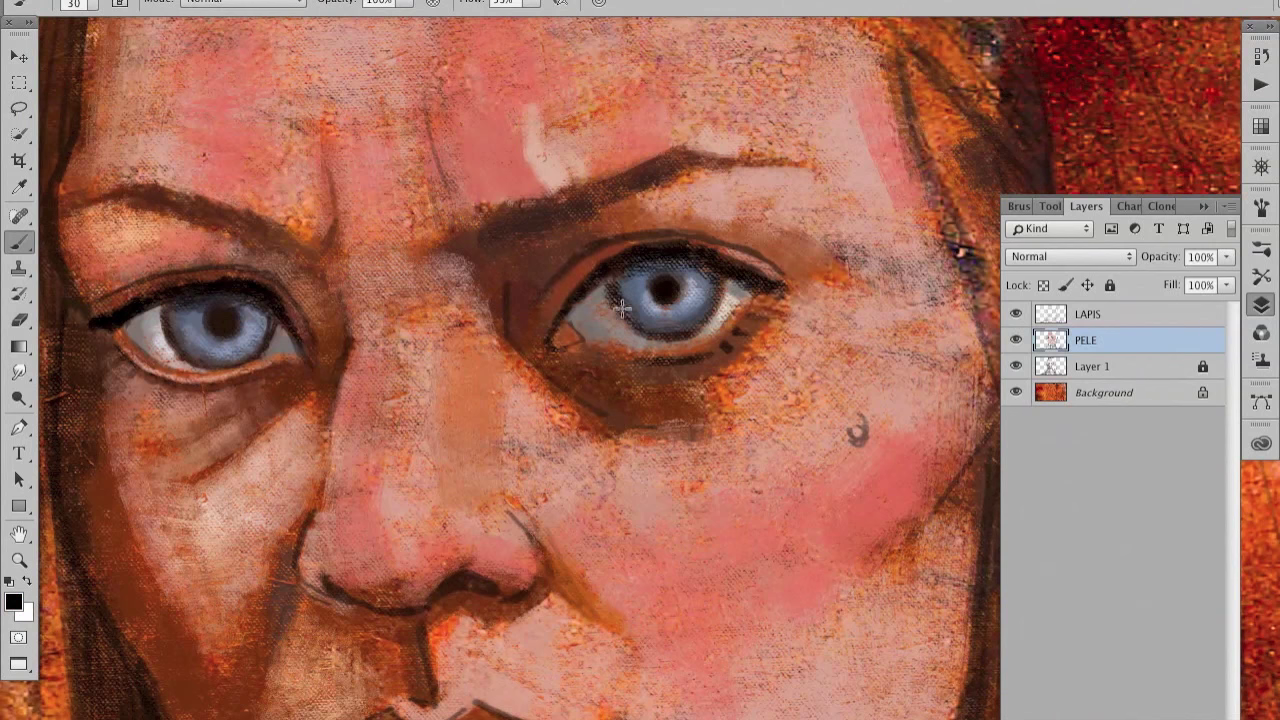
# Step: Select the left upper eyelid sketch lines on LAPIS, then clear it and return to PELE
pyautogui.press('l')
pyautogui.hotkey('alt', ']')
pyautogui.moveTo(145, 280)
pyautogui.mouseDown()
pyautogui.moveTo(257, 250)
pyautogui.moveTo(148, 282)
pyautogui.moveTo(282, 264)
pyautogui.mouseUp()
pyautogui.hotkey('ctrl', 'd')
pyautogui.press('b')
pyautogui.hotkey('alt', '[')
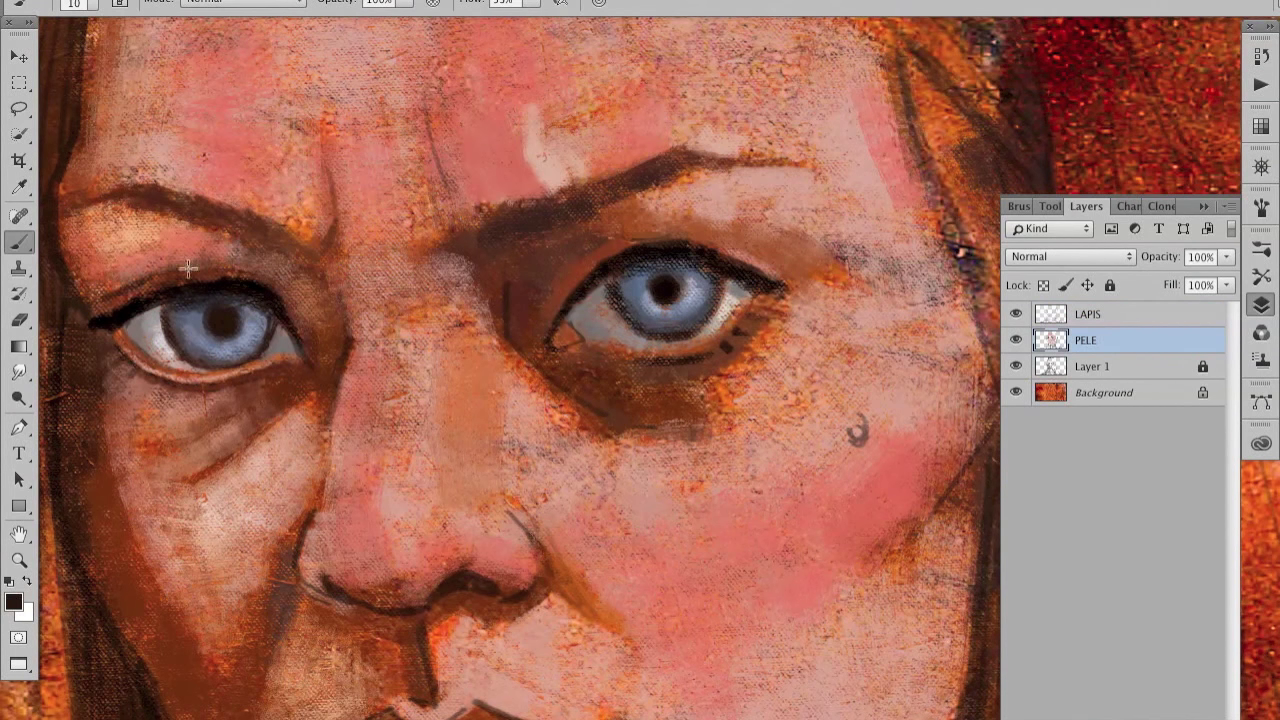
# Step: Darken the right eye's upper crease and lower lash line and repaint the pale iris blue
pyautogui.moveTo(555, 285); pyautogui.dragTo(785, 270)
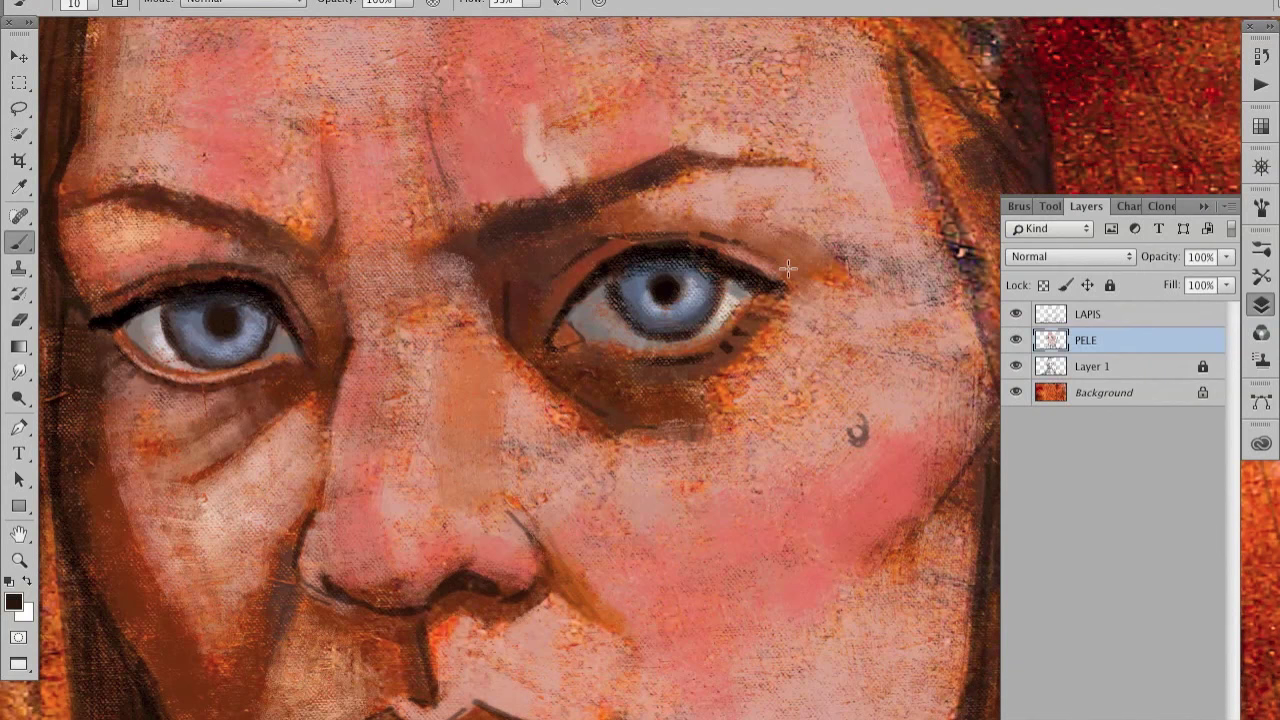
pyautogui.moveTo(611, 343); pyautogui.dragTo(699, 339)
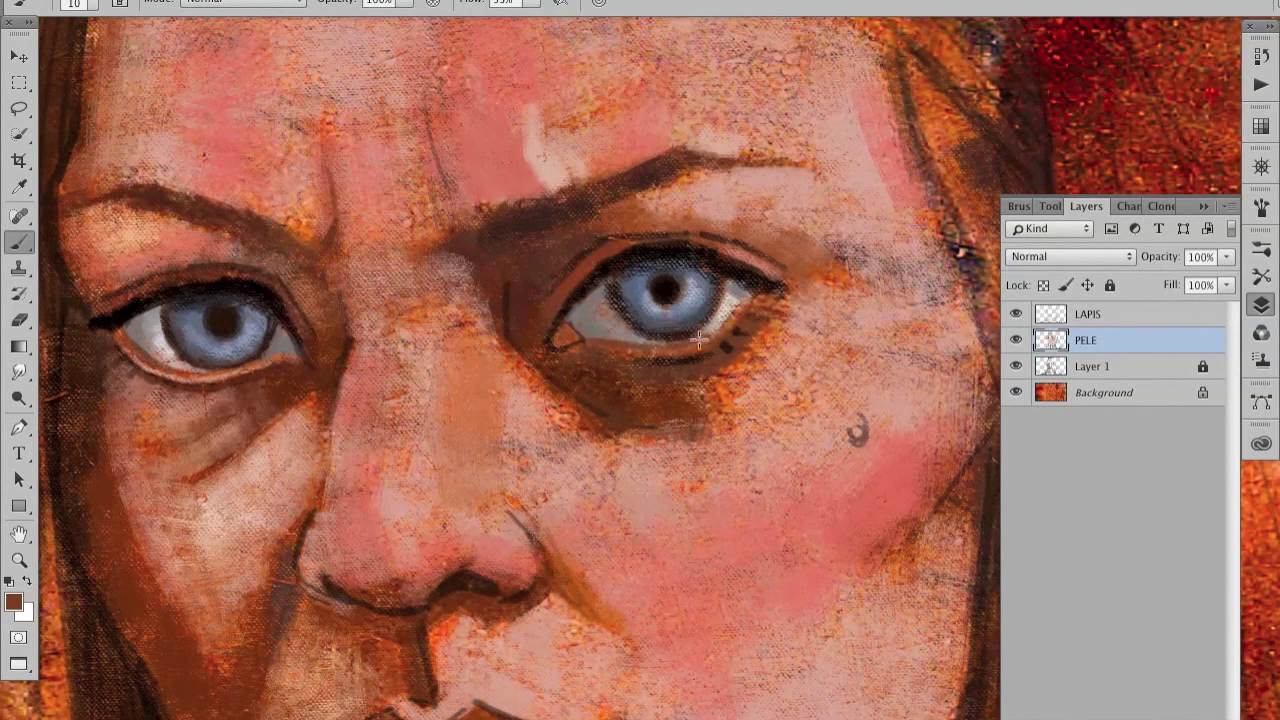
pyautogui.moveTo(588, 337); pyautogui.dragTo(686, 341)
pyautogui.moveTo(608, 292); pyautogui.dragTo(679, 341)
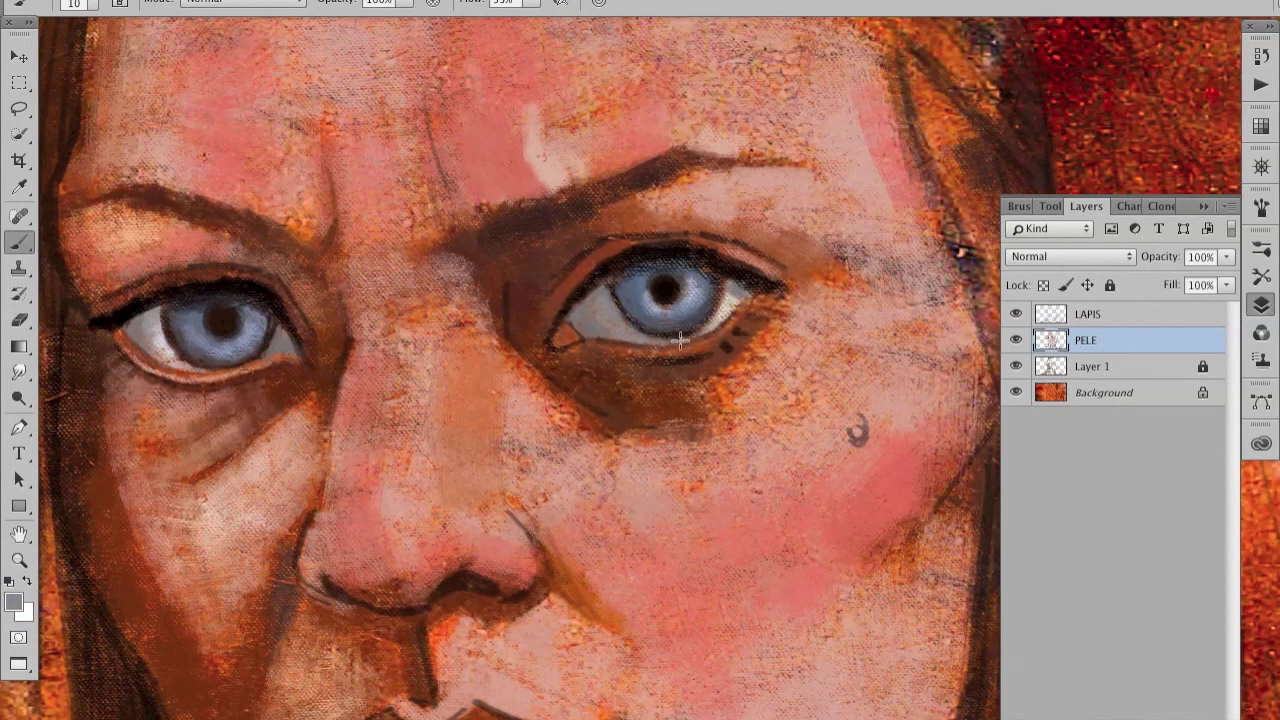
# Step: Thicken the right eye's upper lash line in black over the iris
pyautogui.press('l')
pyautogui.moveTo(566, 326); pyautogui.dragTo(570, 344)
pyautogui.hotkey('alt', ']')
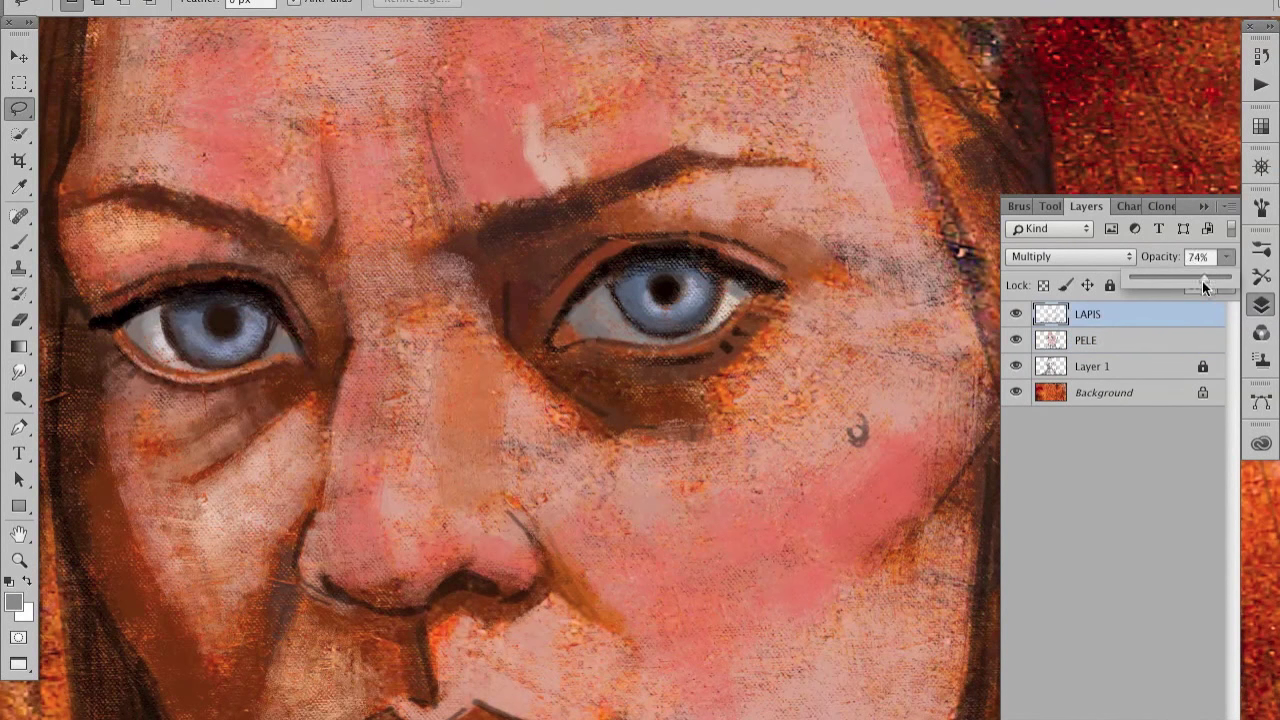
pyautogui.hotkey('alt', '[')
pyautogui.press('b')
pyautogui.keyDown('alt'); pyautogui.click(674, 268); pyautogui.keyUp('alt')
pyautogui.moveTo(598, 276); pyautogui.dragTo(609, 260)
# Step: Sample iris blue-grey, lid brown and near-black tones, then view the whole painting and re-zoom
pyautogui.keyDown('alt'); pyautogui.click(610, 300); pyautogui.keyUp('alt')
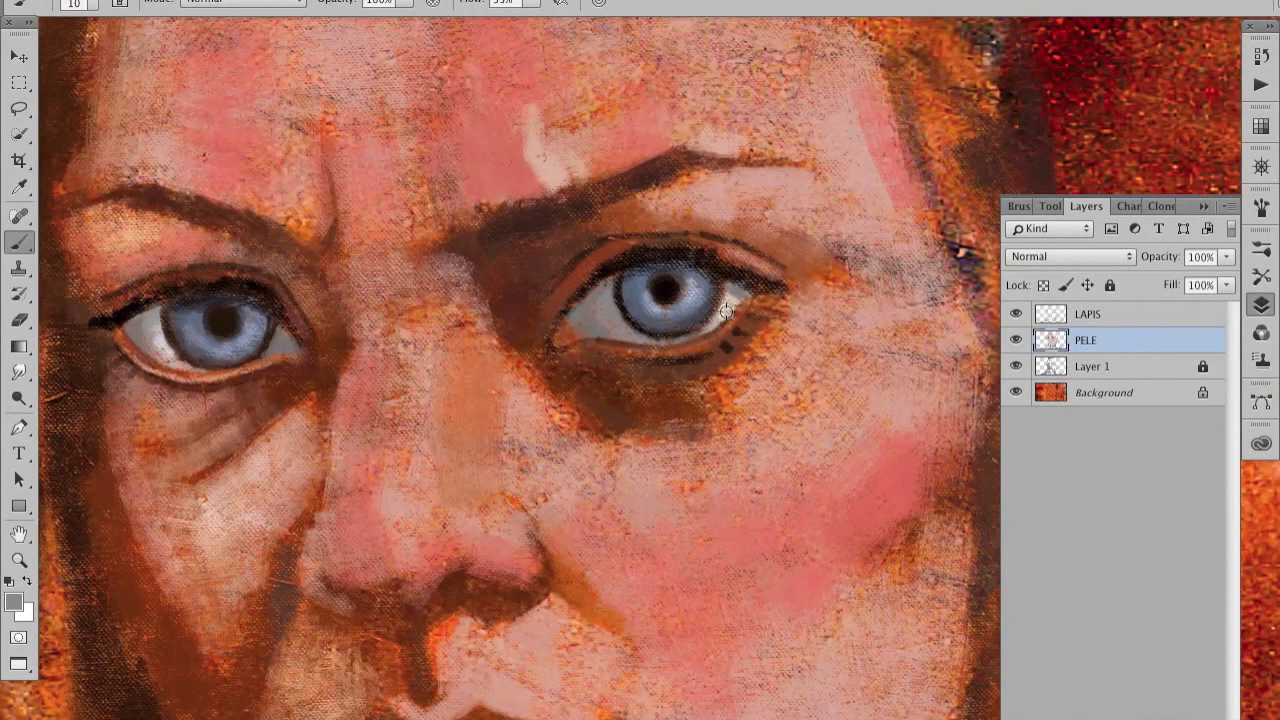
pyautogui.keyDown('alt'); pyautogui.click(651, 238); pyautogui.keyUp('alt')
pyautogui.keyDown('alt'); pyautogui.click(733, 260); pyautogui.keyUp('alt')
pyautogui.hscroll(-5, 282, 277)
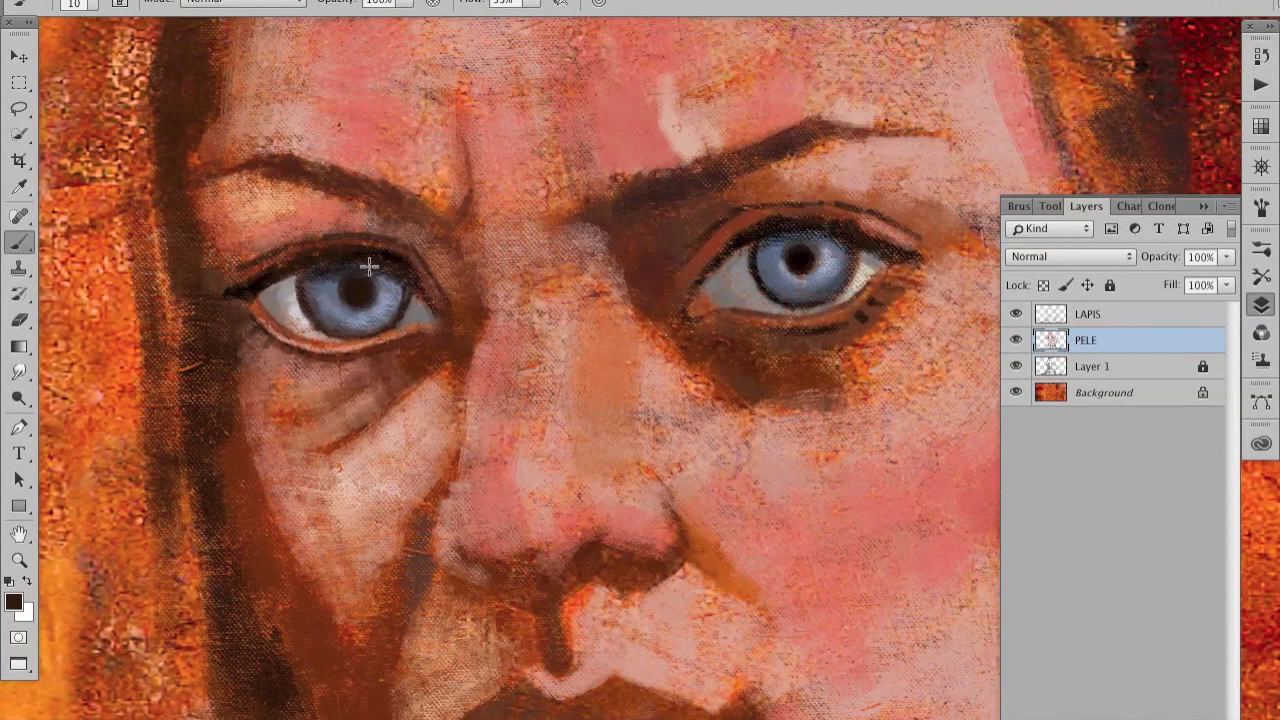
pyautogui.hscroll(2, 400, 307)
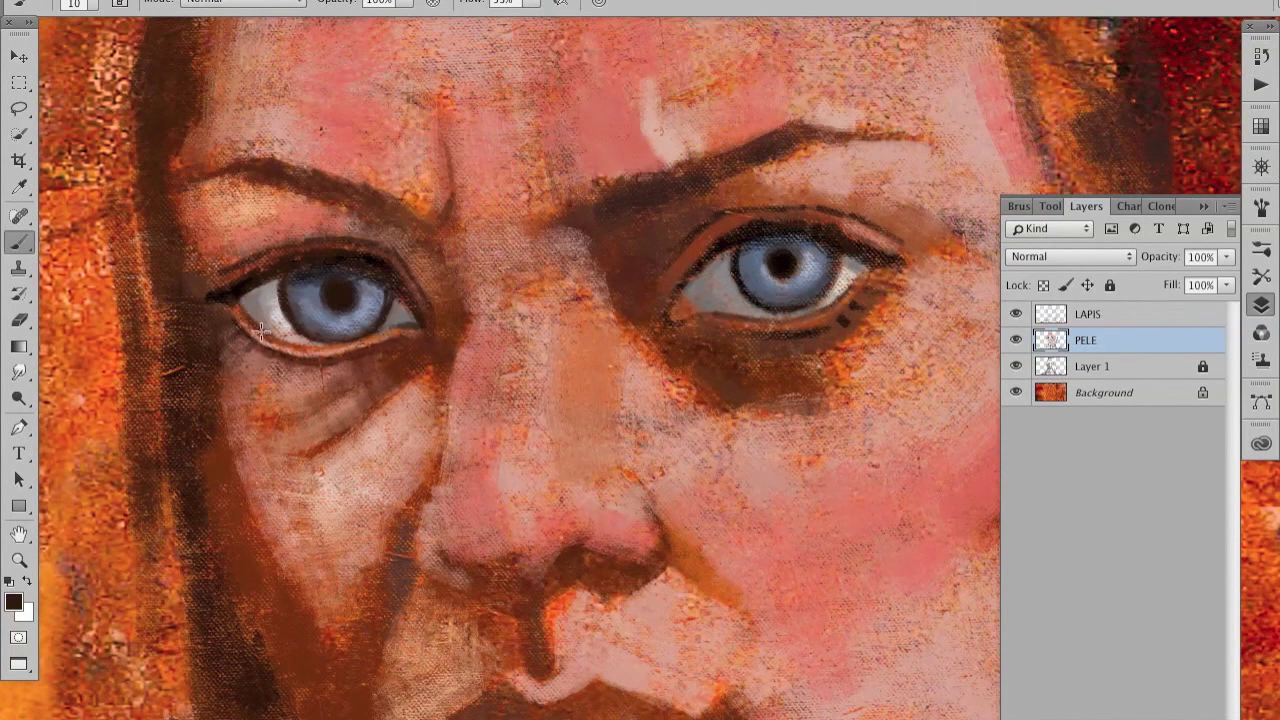
pyautogui.hscroll(6, 278, 357)
pyautogui.scroll(2, 278, 357)
pyautogui.keyDown('alt'); pyautogui.click(590, 362); pyautogui.keyUp('alt')
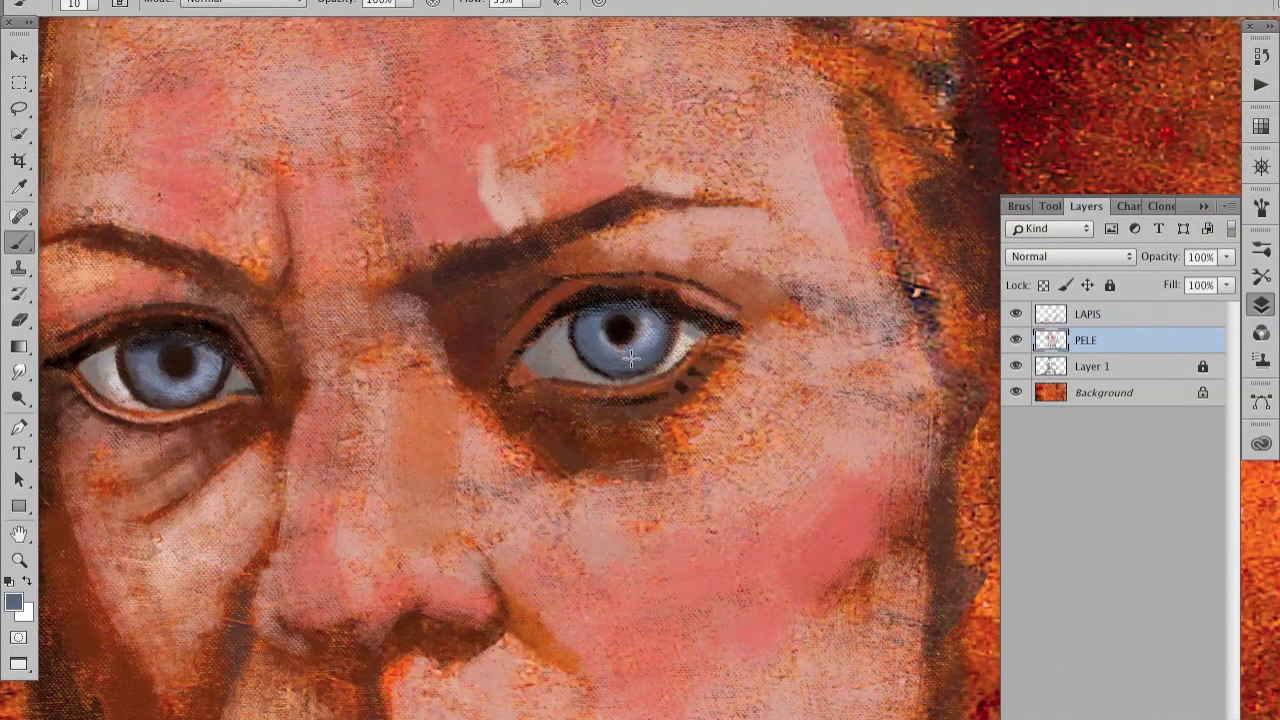
pyautogui.hscroll(-3, 612, 367)
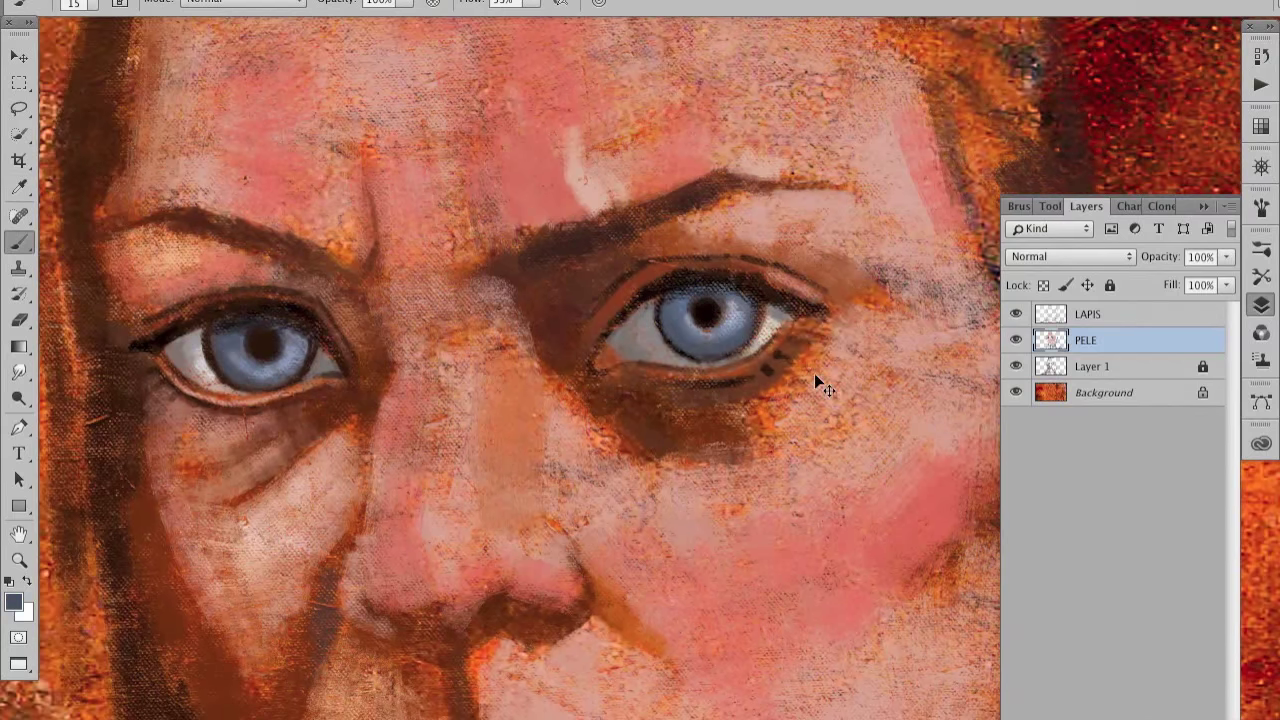
pyautogui.hotkey('ctrl', '0')
pyautogui.keyDown('ctrl'); pyautogui.click(766, 418); pyautogui.keyUp('ctrl')
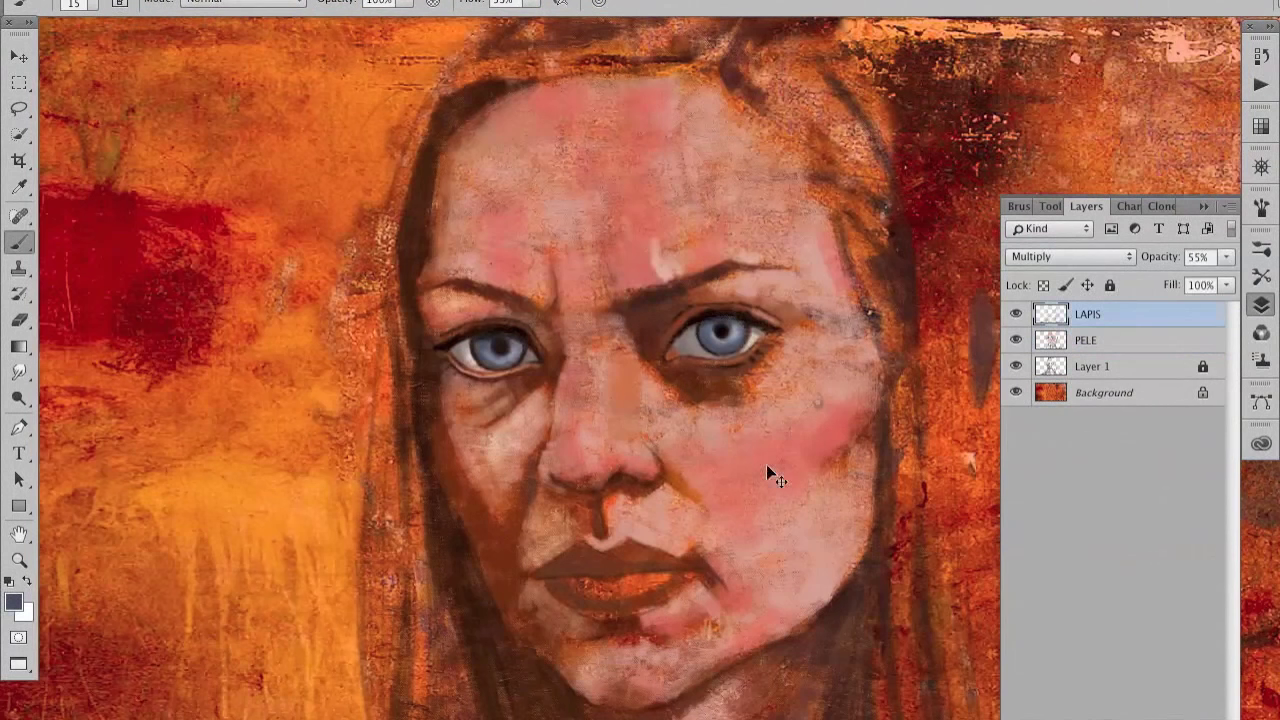
# Step: Lock the LAPIS sketch layer and swap the paint colour to white
pyautogui.click(1207, 316)
pyautogui.click(1207, 340)
pyautogui.press('x')
# Step: Add a new empty layer above PELE named LUZ
pyautogui.keyDown('ctrl'); pyautogui.click(758, 455); pyautogui.keyUp('ctrl')
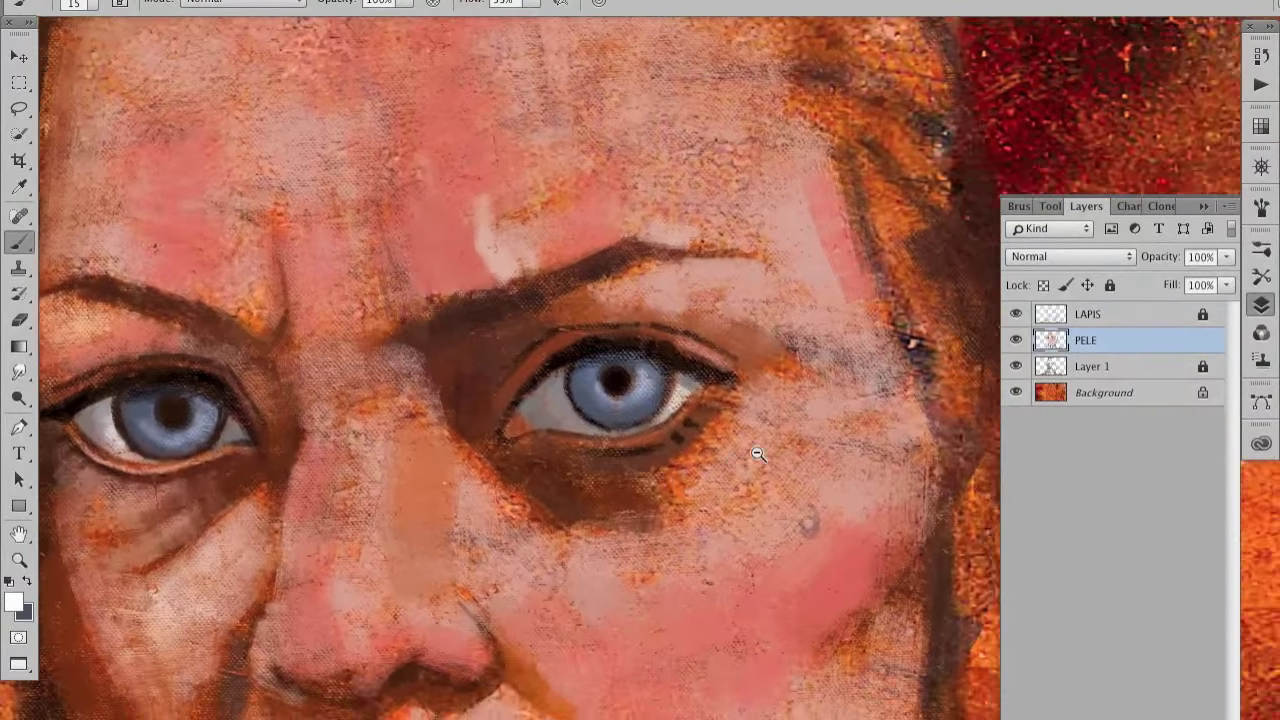
pyautogui.keyDown('alt'); pyautogui.click(758, 455); pyautogui.keyUp('alt')
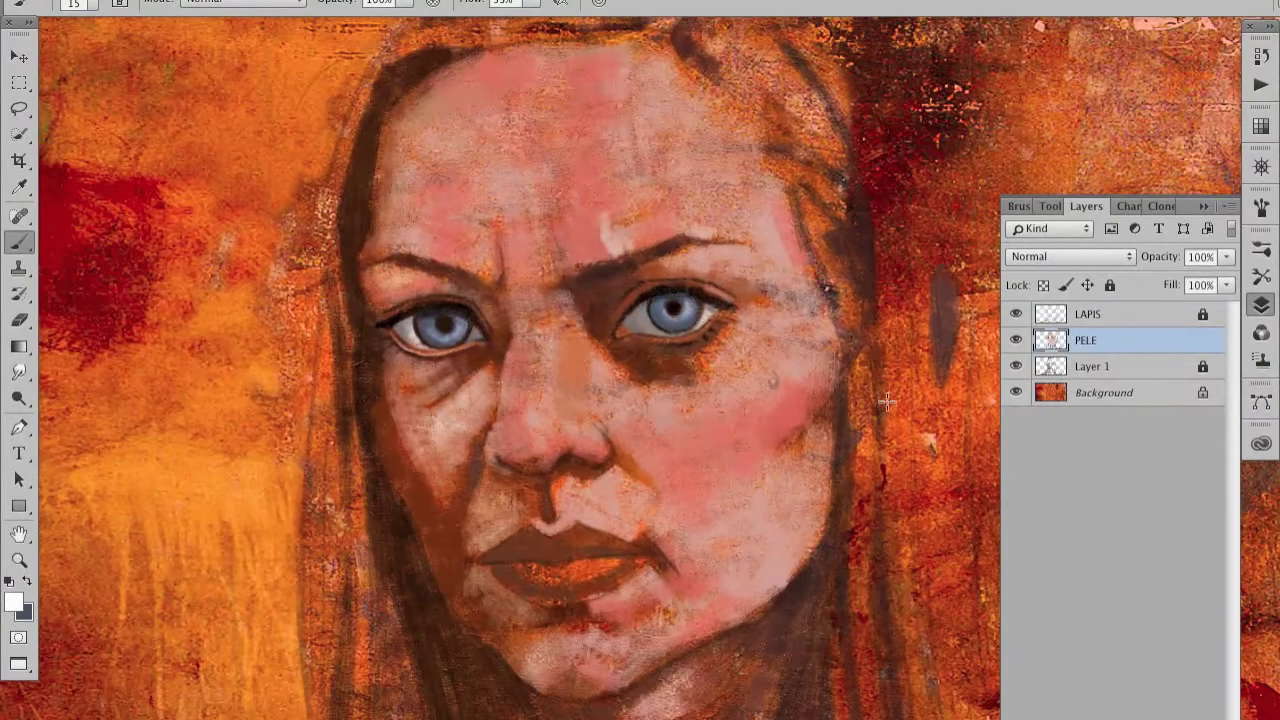
pyautogui.hotkey('ctrl', 'alt', 'shift', 'n')
pyautogui.doubleClick(1084, 340)
pyautogui.write('LUZ')
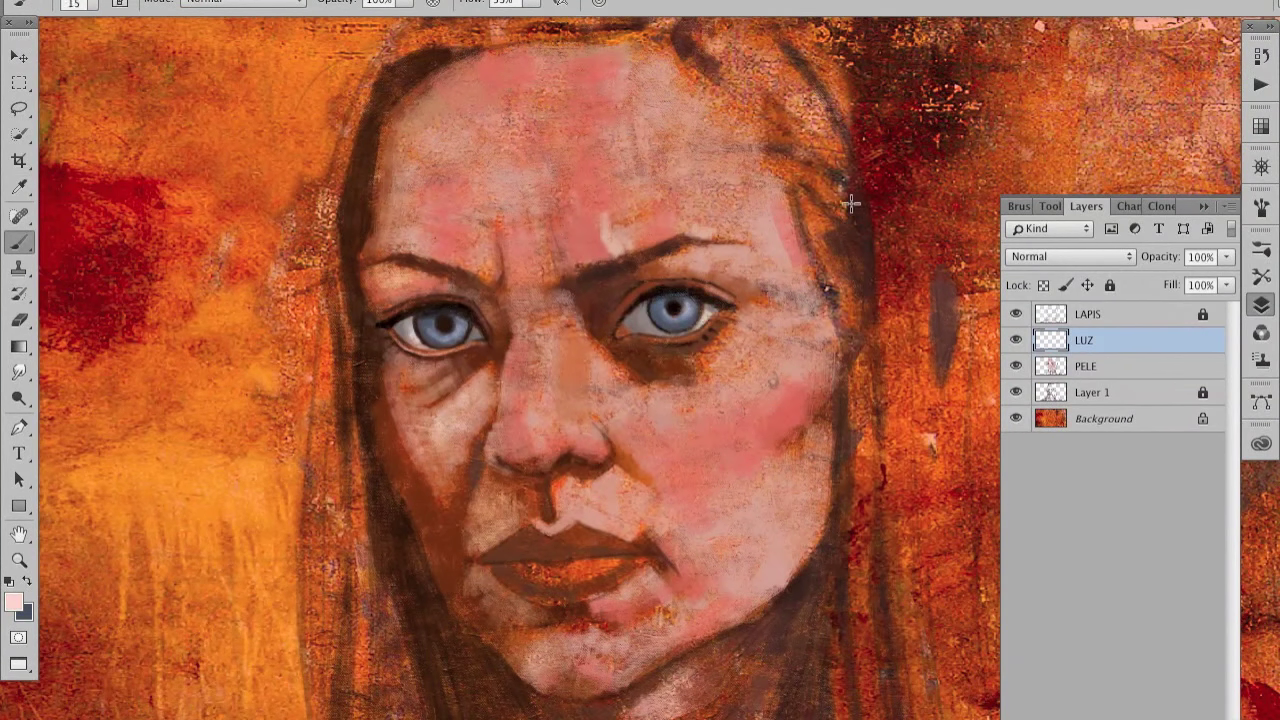
# Step: Brighten the right cheek, the area under the right eye and the right brow
pyautogui.moveTo(735, 349); pyautogui.dragTo(812, 356)
pyautogui.press(']')
pyautogui.press(']')
pyautogui.press(']')
pyautogui.moveTo(764, 270)
pyautogui.mouseDown()
pyautogui.moveTo(815, 360)
pyautogui.moveTo(728, 435)
pyautogui.moveTo(635, 455)
pyautogui.mouseUp()
pyautogui.moveTo(640, 395); pyautogui.dragTo(655, 447)
pyautogui.moveTo(725, 340)
pyautogui.mouseDown()
pyautogui.moveTo(682, 257)
pyautogui.moveTo(560, 100)
pyautogui.mouseUp()
# Step: Lighten the forehead above the right brow and the inner brow area
pyautogui.press(']')
pyautogui.press(']')
pyautogui.press(']')
pyautogui.moveTo(550, 145); pyautogui.dragTo(640, 215)
pyautogui.moveTo(600, 170); pyautogui.dragTo(665, 245)
pyautogui.press('[')
pyautogui.press('[')
pyautogui.press('[')
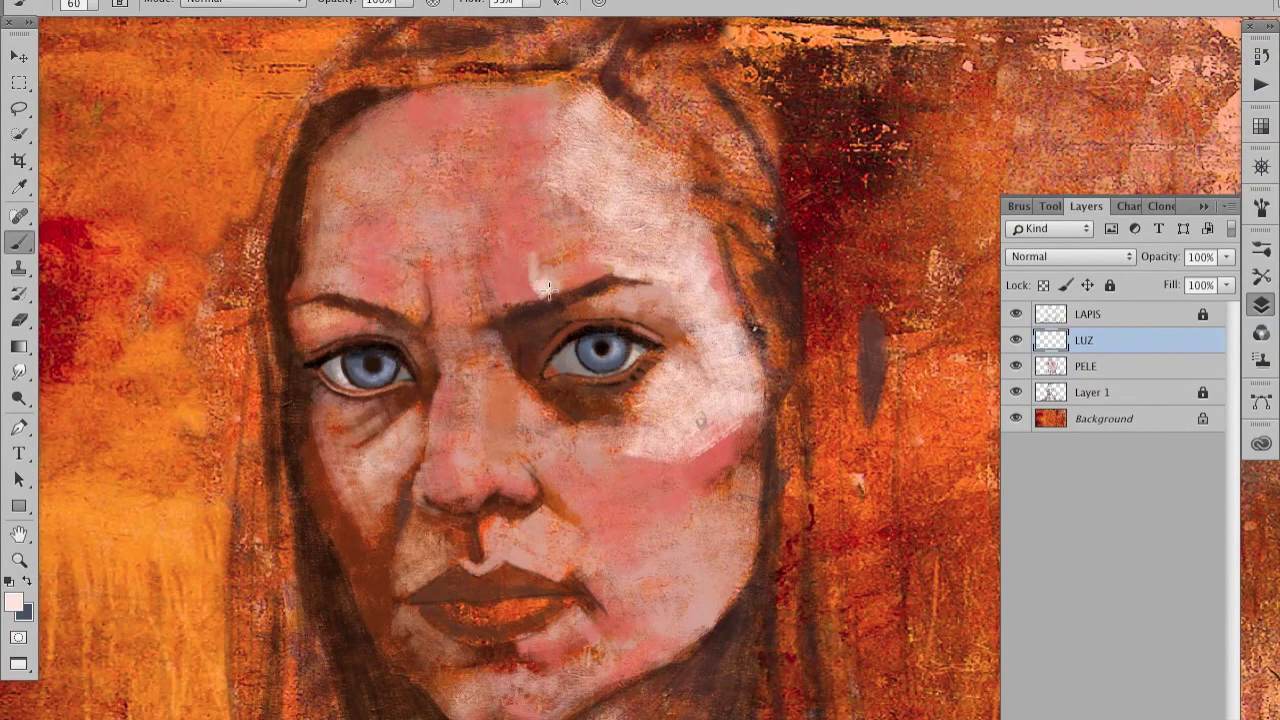
pyautogui.moveTo(530, 295)
pyautogui.mouseDown()
pyautogui.moveTo(560, 250)
pyautogui.moveTo(610, 272)
pyautogui.mouseUp()
pyautogui.moveTo(540, 210)
pyautogui.mouseDown()
pyautogui.moveTo(588, 153)
pyautogui.moveTo(510, 220)
pyautogui.moveTo(610, 270)
pyautogui.mouseUp()
pyautogui.press(']')
pyautogui.press('[')
pyautogui.press('[')
pyautogui.press('[')
# Step: Highlight the nose bridge, nose tip and its right side
pyautogui.moveTo(510, 365)
pyautogui.mouseDown()
pyautogui.moveTo(545, 415)
pyautogui.moveTo(478, 415)
pyautogui.moveTo(505, 440)
pyautogui.mouseUp()
pyautogui.moveTo(558, 428); pyautogui.dragTo(578, 261)
pyautogui.press(']')
pyautogui.moveTo(493, 321)
pyautogui.mouseDown()
pyautogui.moveTo(505, 298)
pyautogui.moveTo(570, 292)
pyautogui.mouseUp()
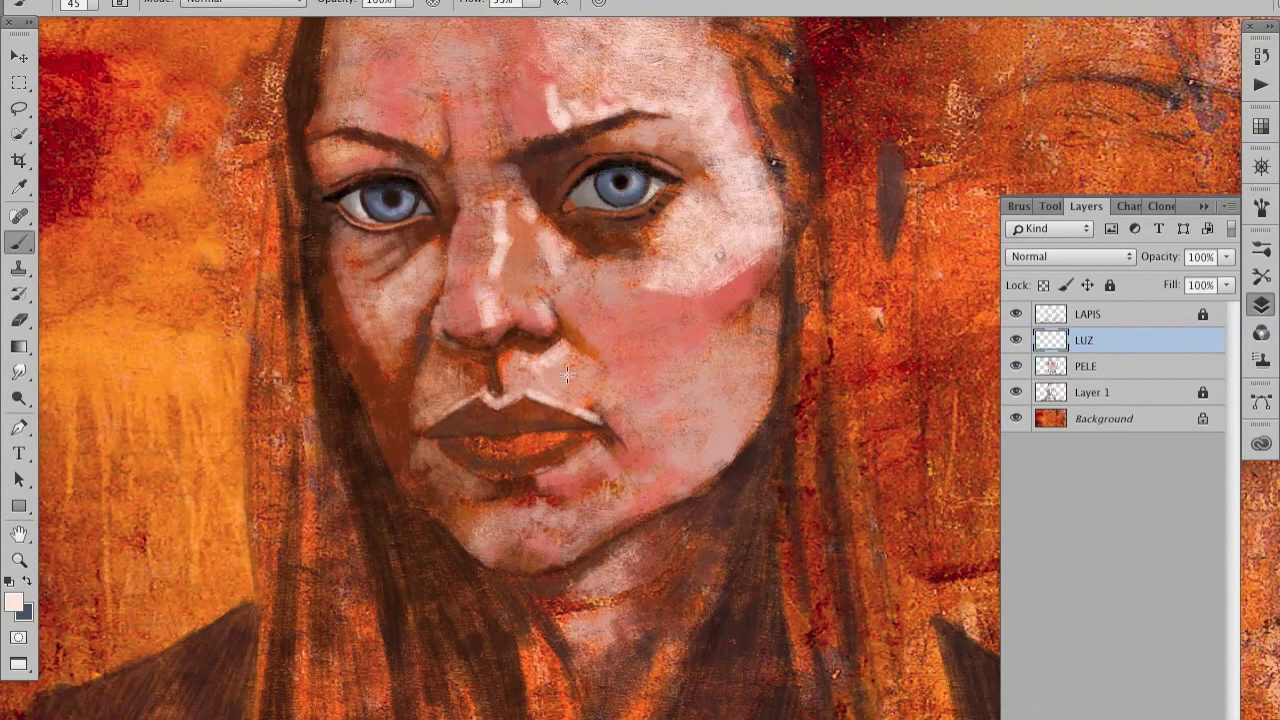
# Step: Paint and soften a pinker light patch on the right cheek
pyautogui.press(']')
pyautogui.press(']')
pyautogui.press(']')
pyautogui.press('Return')
pyautogui.moveTo(607, 281); pyautogui.dragTo(630, 315)
pyautogui.moveTo(760, 310)
pyautogui.mouseDown()
pyautogui.moveTo(700, 455)
pyautogui.moveTo(594, 306)
pyautogui.moveTo(690, 340)
pyautogui.mouseUp()
pyautogui.press(']')
pyautogui.press(']')
pyautogui.press(']')
pyautogui.moveTo(650, 390); pyautogui.dragTo(725, 305)
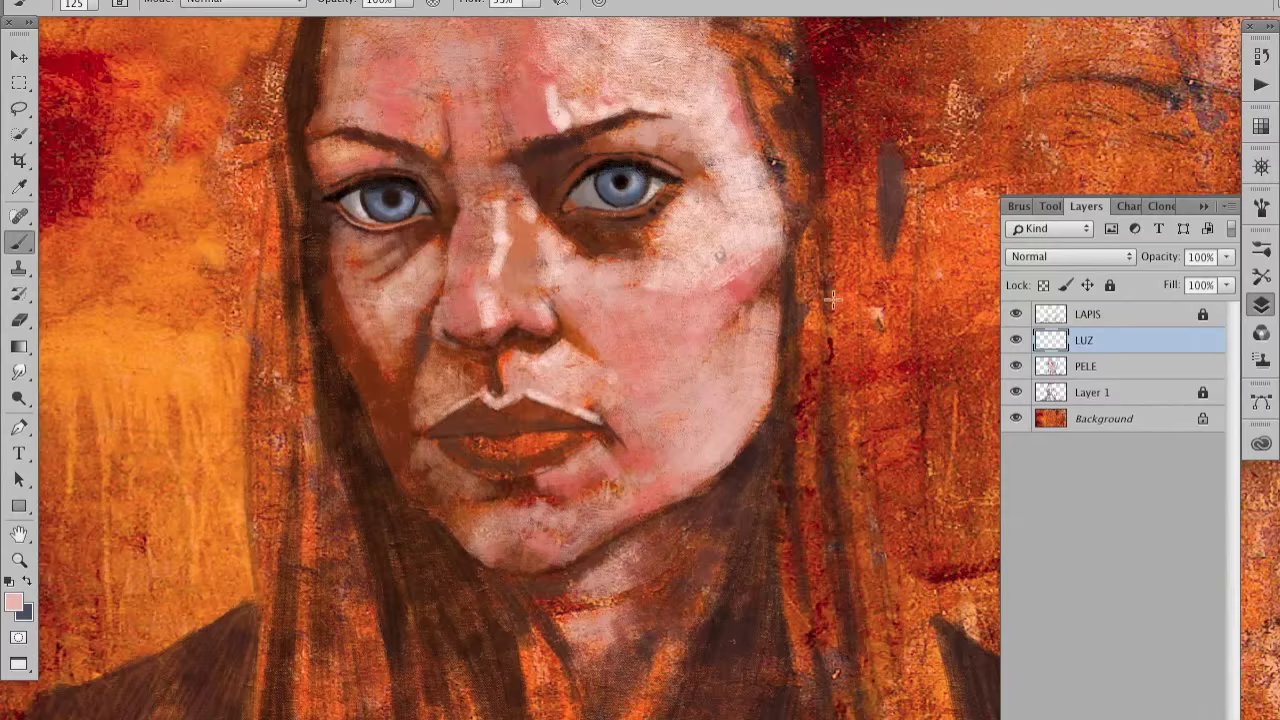
pyautogui.scroll(3, 831, 298)
# Step: Lighten the left side of the forehead and the right side of the nose
pyautogui.moveTo(368, 245); pyautogui.dragTo(420, 215)
pyautogui.press('[')
pyautogui.moveTo(390, 160); pyautogui.dragTo(360, 230)
pyautogui.moveTo(415, 90)
pyautogui.mouseDown()
pyautogui.moveTo(370, 200)
pyautogui.moveTo(500, 265)
pyautogui.moveTo(503, 447)
pyautogui.mouseUp()
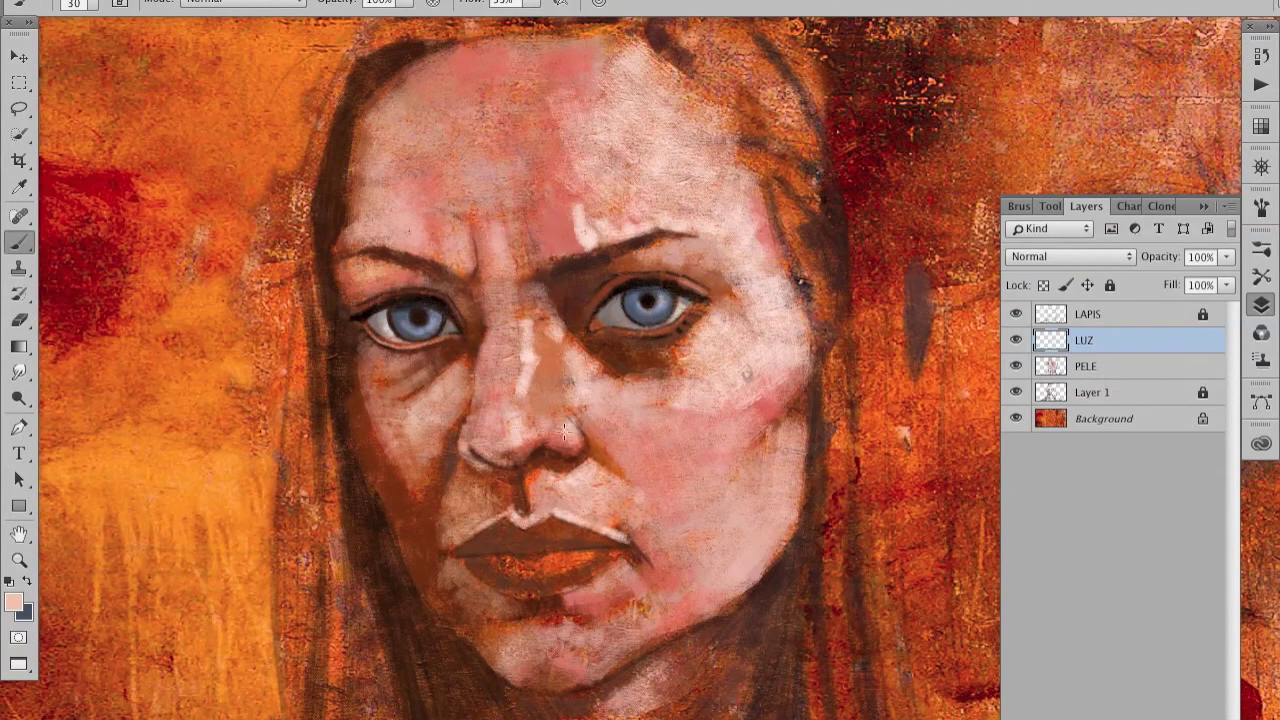
pyautogui.moveTo(553, 428); pyautogui.dragTo(530, 398)
pyautogui.press(']')
pyautogui.press(']')
pyautogui.press(']')
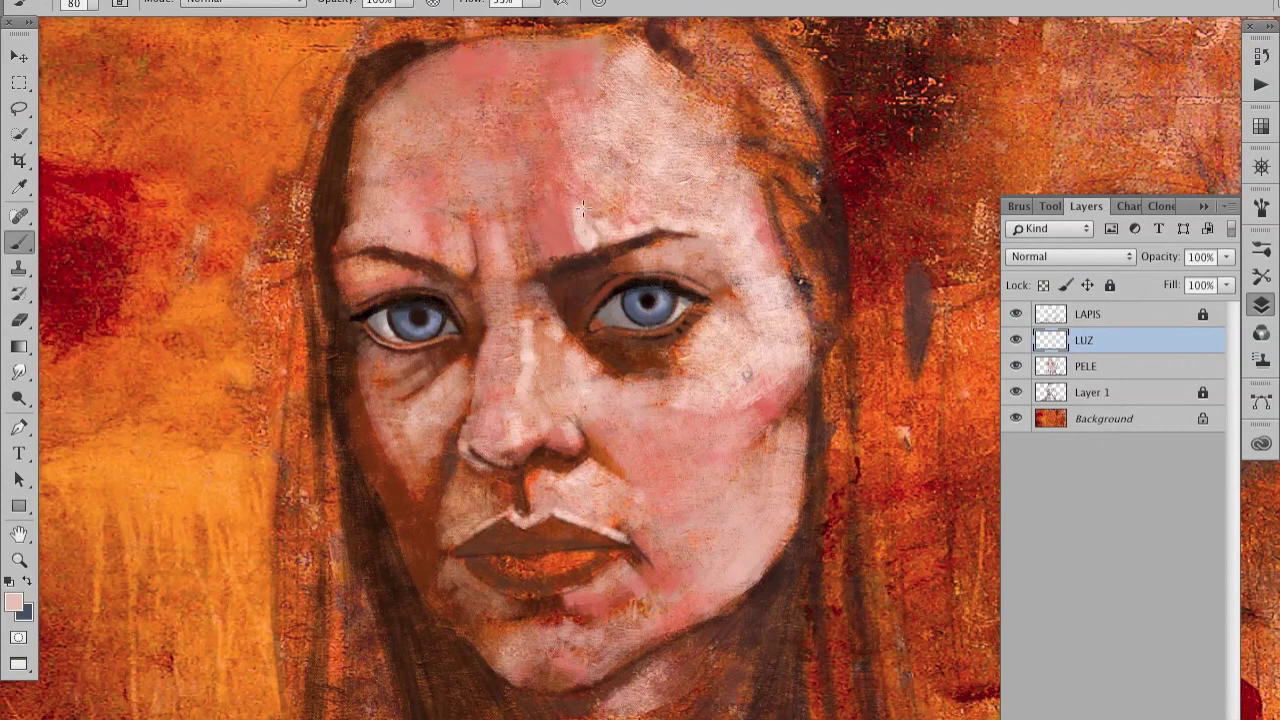
# Step: Lighten the right eye's inner corner and the dark shadow beneath it
pyautogui.scroll(3, 566, 223)
pyautogui.scroll(2, 580, 240)
pyautogui.press(']')
pyautogui.press(']')
pyautogui.press(']')
pyautogui.press('[')
pyautogui.press('[')
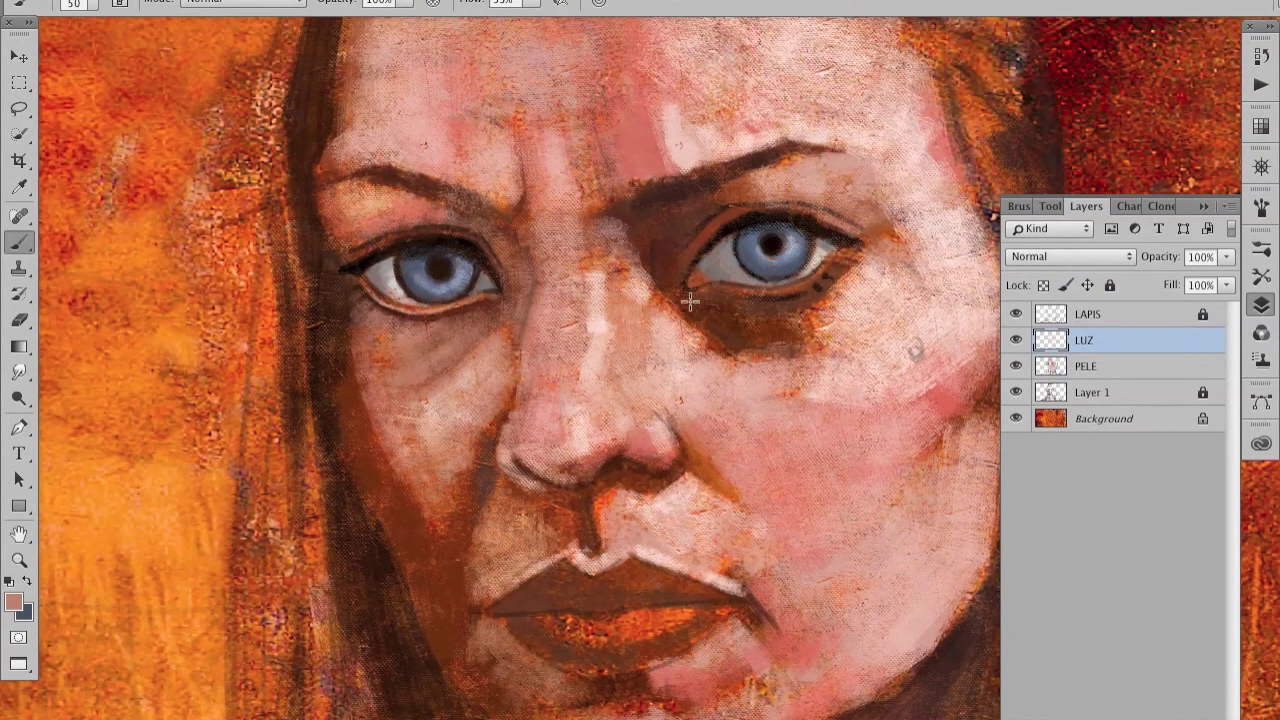
pyautogui.press('[')
pyautogui.press('[')
pyautogui.moveTo(690, 300)
pyautogui.mouseDown()
pyautogui.moveTo(662, 262)
pyautogui.moveTo(730, 200)
pyautogui.mouseUp()
pyautogui.press(']')
pyautogui.press(']')
pyautogui.press(']')
pyautogui.moveTo(826, 284)
pyautogui.mouseDown()
pyautogui.moveTo(768, 343)
pyautogui.moveTo(710, 350)
pyautogui.moveTo(790, 368)
pyautogui.moveTo(820, 340)
pyautogui.moveTo(860, 236)
pyautogui.mouseUp()
# Step: Lighten skin between right brow and eye and add a salmon-pink forehead stroke
pyautogui.keyDown('alt'); pyautogui.click(866, 258); pyautogui.keyUp('alt')
pyautogui.moveTo(870, 170)
pyautogui.mouseDown()
pyautogui.moveTo(775, 178)
pyautogui.moveTo(883, 176)
pyautogui.mouseUp()
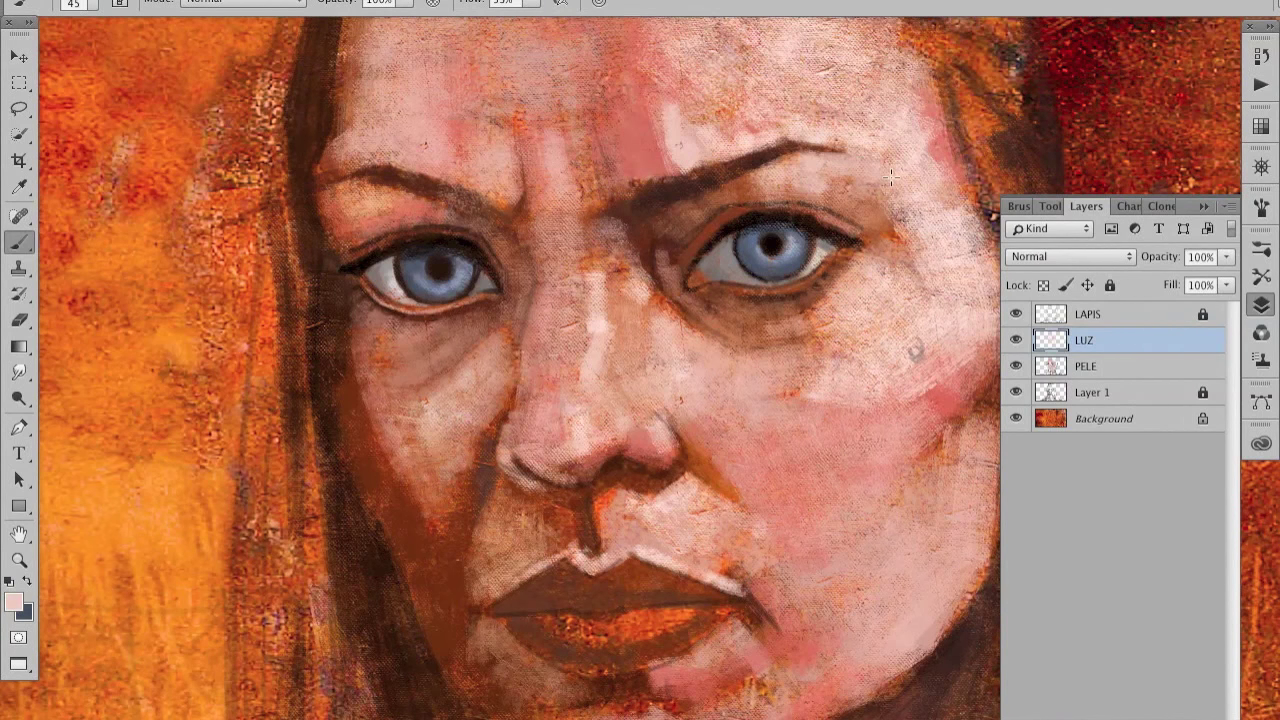
pyautogui.keyDown('alt'); pyautogui.click(653, 126); pyautogui.keyUp('alt')
pyautogui.press('[')
pyautogui.press('[')
pyautogui.press('[')
pyautogui.press(']')
pyautogui.moveTo(671, 104); pyautogui.dragTo(718, 140)
pyautogui.scroll(5, 765, 175)
pyautogui.press(']')
pyautogui.press(']')
pyautogui.press(']')
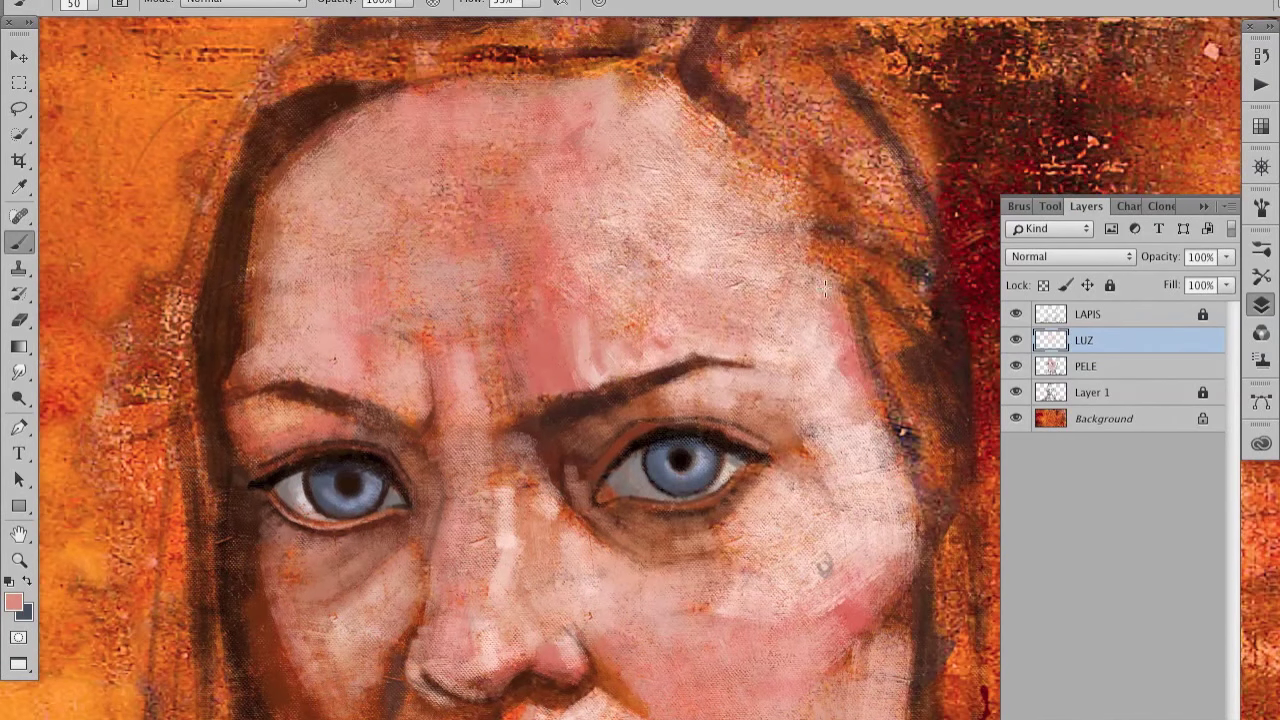
pyautogui.scroll(-3, 748, 180)
pyautogui.press(']')
pyautogui.press(']')
pyautogui.press(']')
pyautogui.hotkey('ctrl', '-')
pyautogui.hotkey('ctrl', '-')
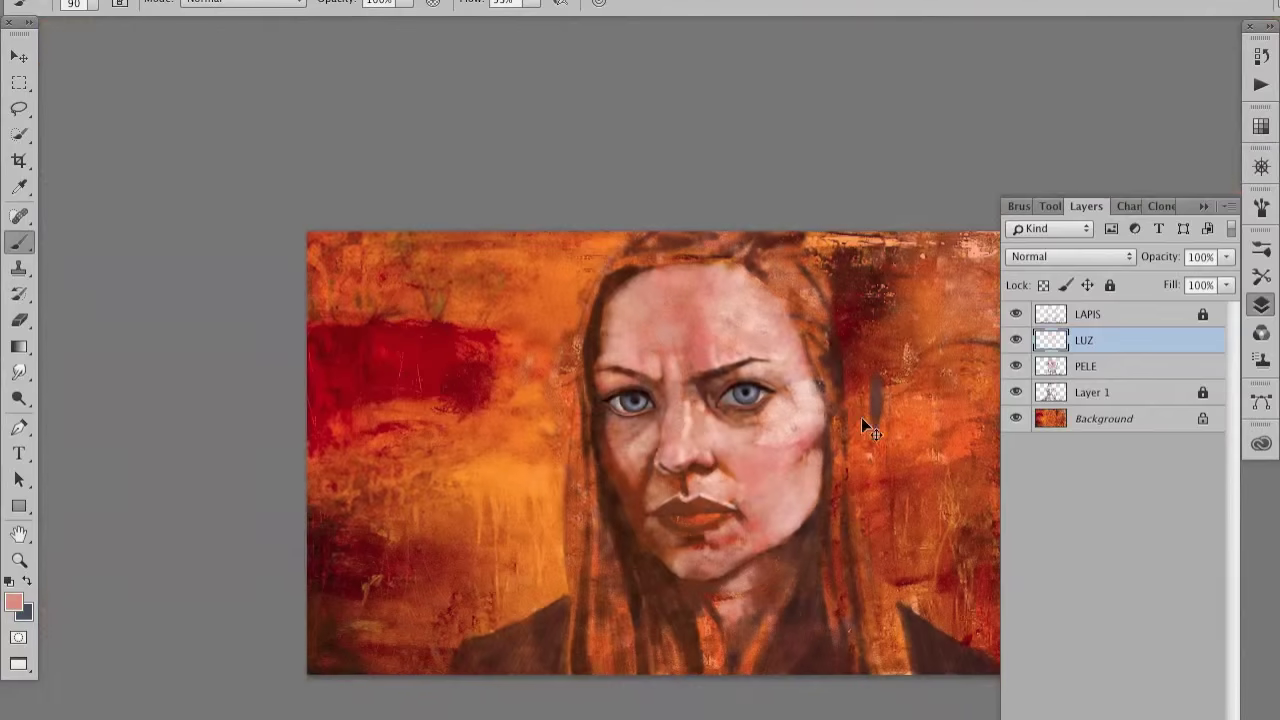
# Step: Add darker orange-brown and red strokes under the right eye, beside the mouth and on the chin
pyautogui.scroll(2, 789, 412)
pyautogui.keyDown('alt'); pyautogui.click(673, 311); pyautogui.keyUp('alt')
pyautogui.moveTo(660, 385); pyautogui.dragTo(720, 410)
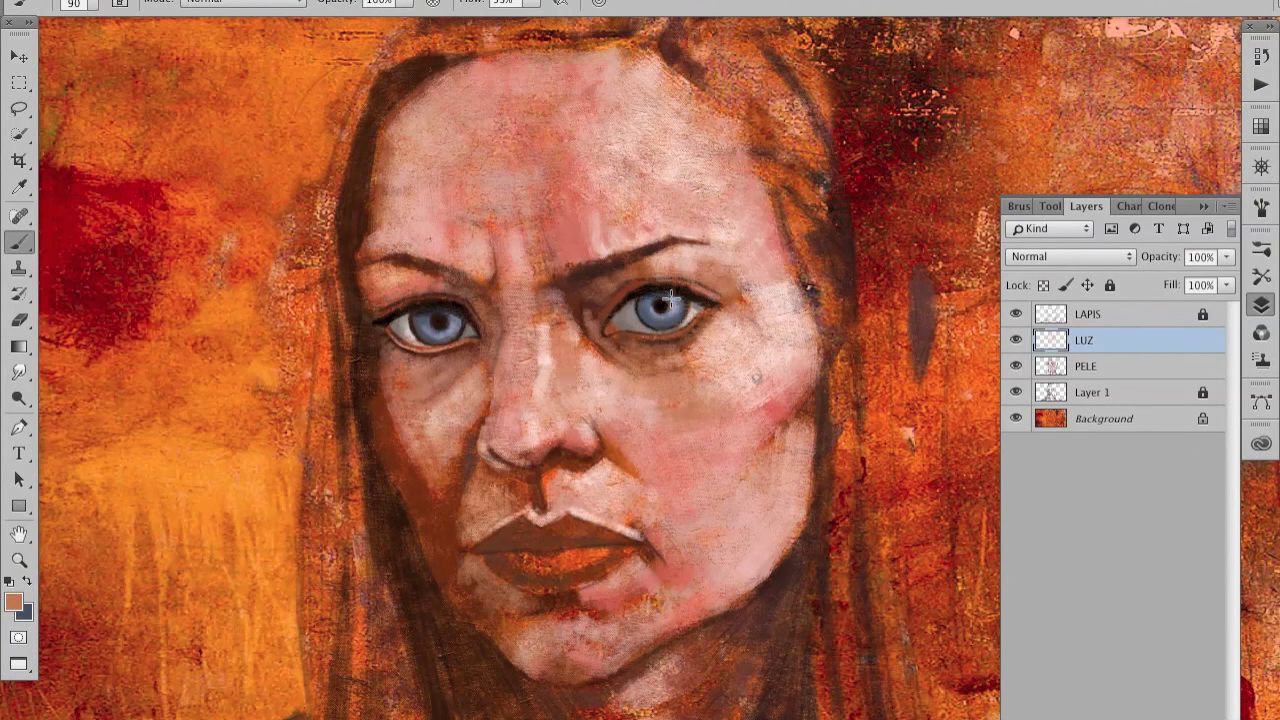
pyautogui.press('[')
pyautogui.press('[')
pyautogui.scroll(-3, 735, 400)
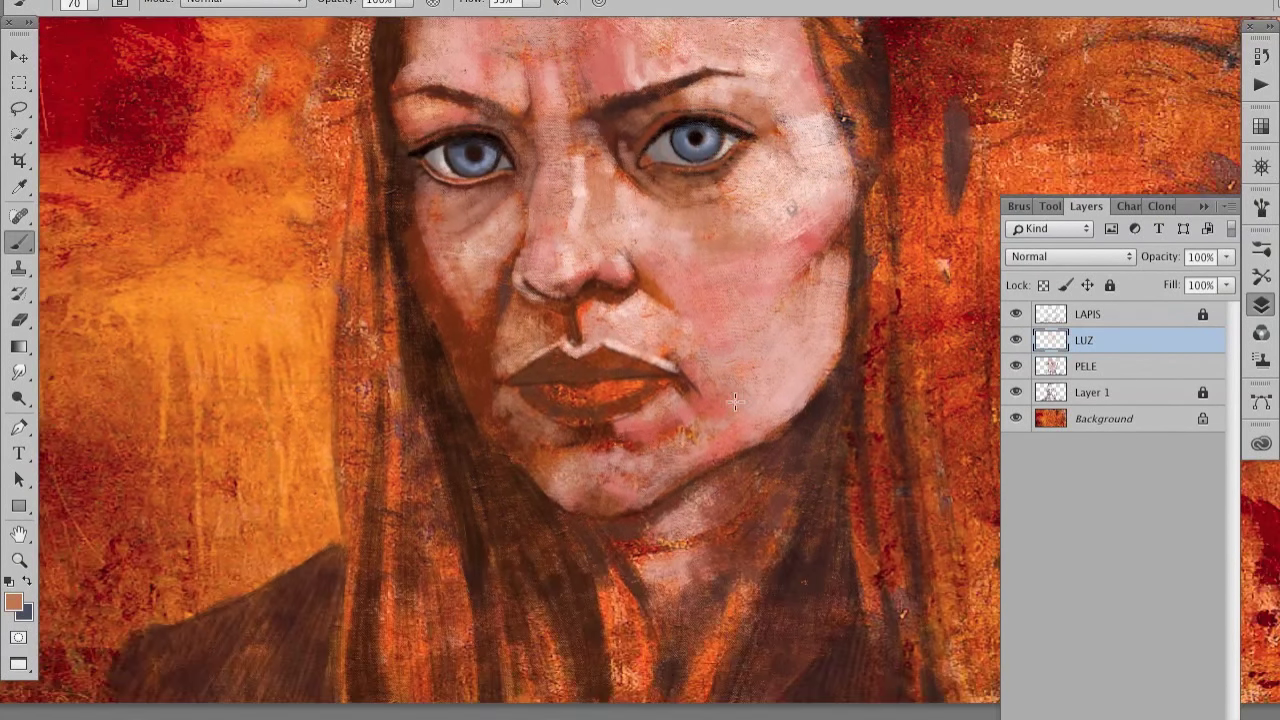
pyautogui.press('[')
pyautogui.press('[')
pyautogui.press('[')
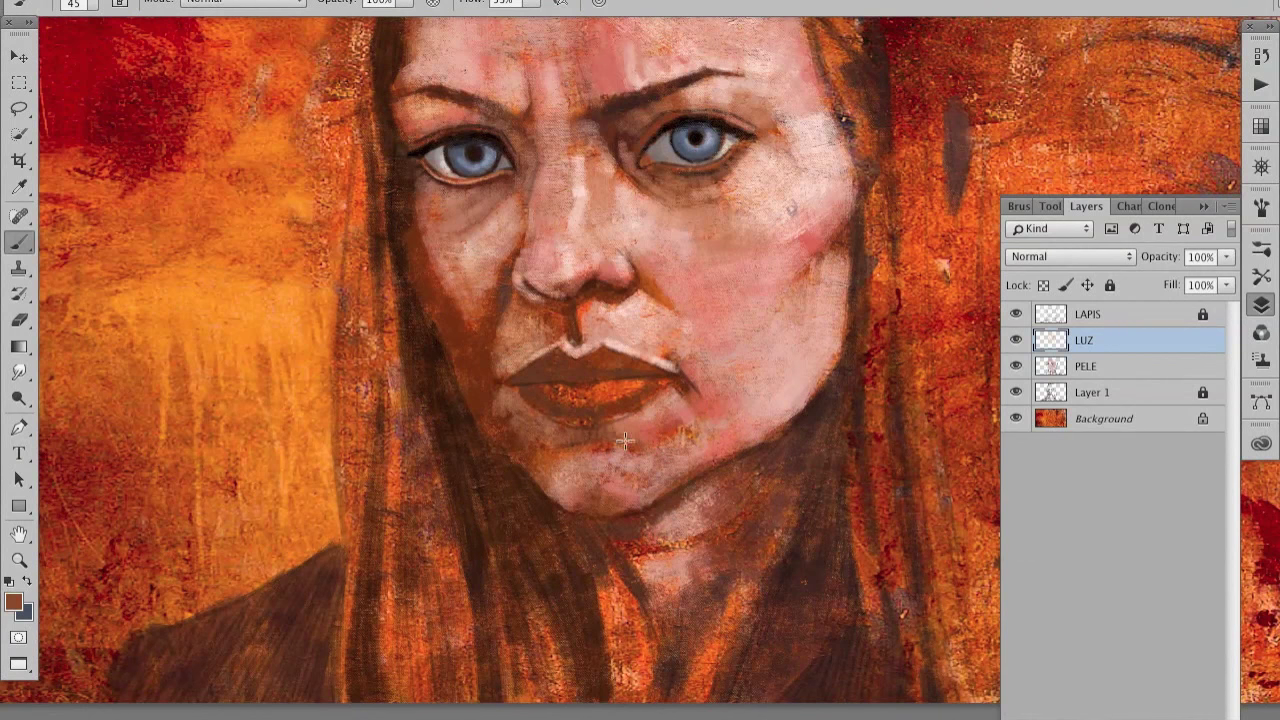
pyautogui.moveTo(702, 373); pyautogui.dragTo(720, 347)
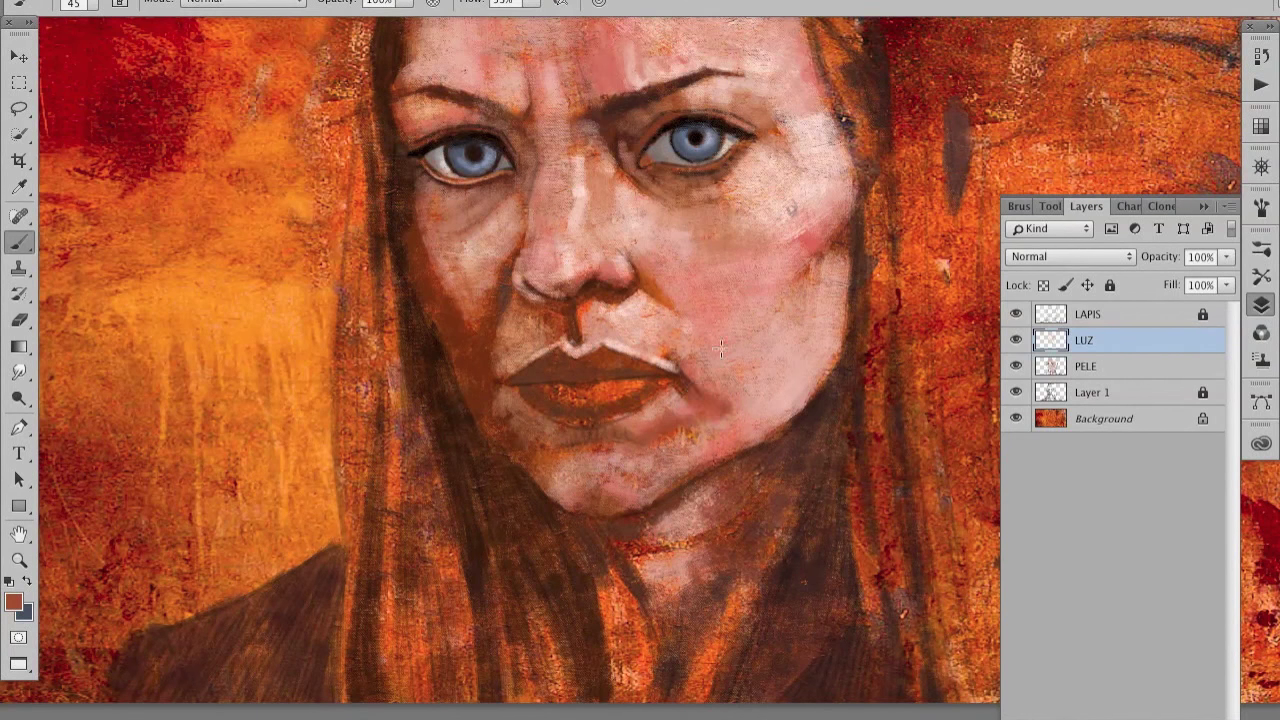
pyautogui.keyDown('alt'); pyautogui.click(640, 500); pyautogui.keyUp('alt')
pyautogui.moveTo(640, 496); pyautogui.dragTo(591, 489)
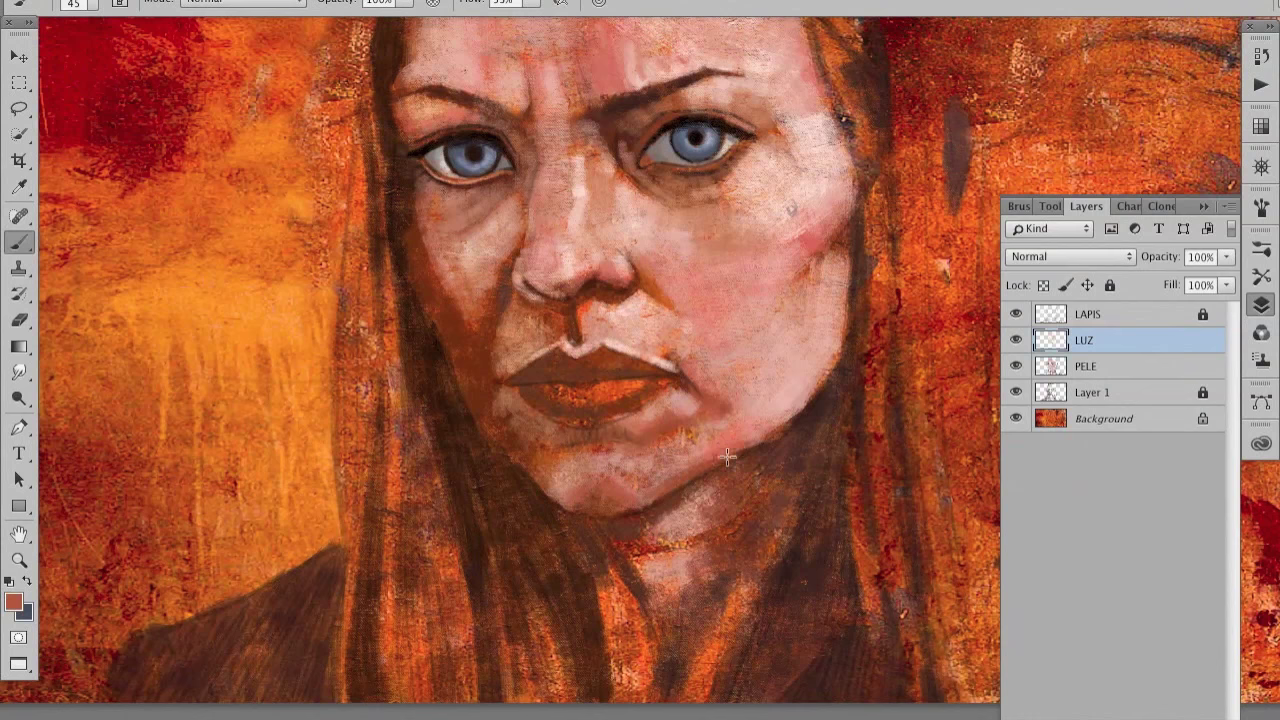
pyautogui.keyDown('alt'); pyautogui.click(713, 412); pyautogui.keyUp('alt')
pyautogui.keyDown('alt'); pyautogui.click(530, 420); pyautogui.keyUp('alt')
pyautogui.press(']')
pyautogui.press(']')
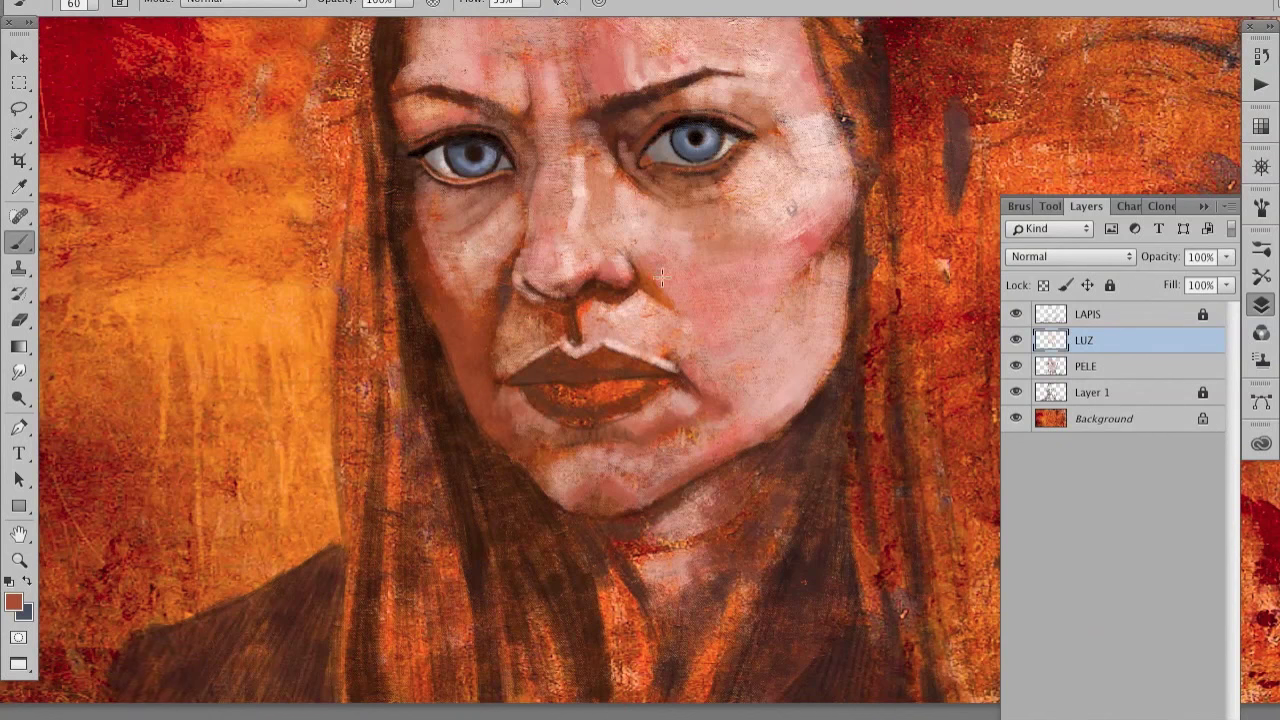
# Step: Lighten the skin left of the philtrum with a sampled orange-brown tone
pyautogui.scroll(2, 690, 423)
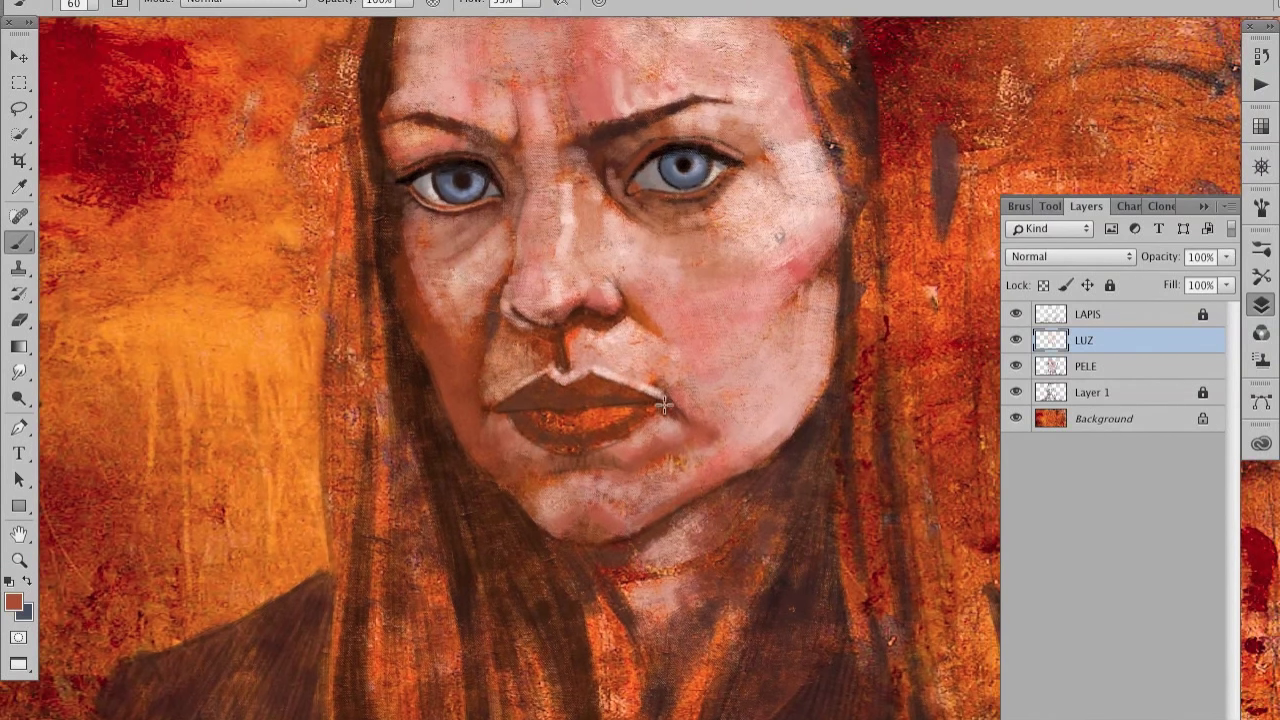
pyautogui.press('[')
pyautogui.press('[')
pyautogui.scroll(2, 545, 315)
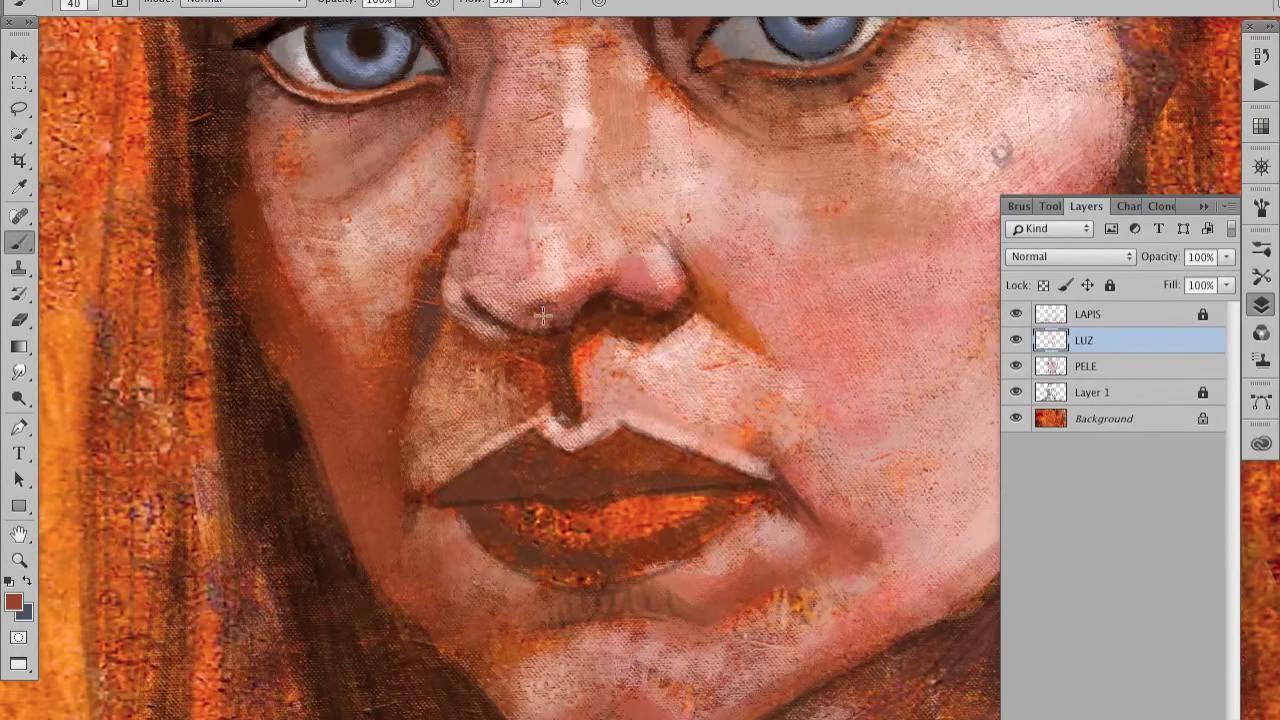
pyautogui.keyDown('alt'); pyautogui.click(540, 325); pyautogui.keyUp('alt')
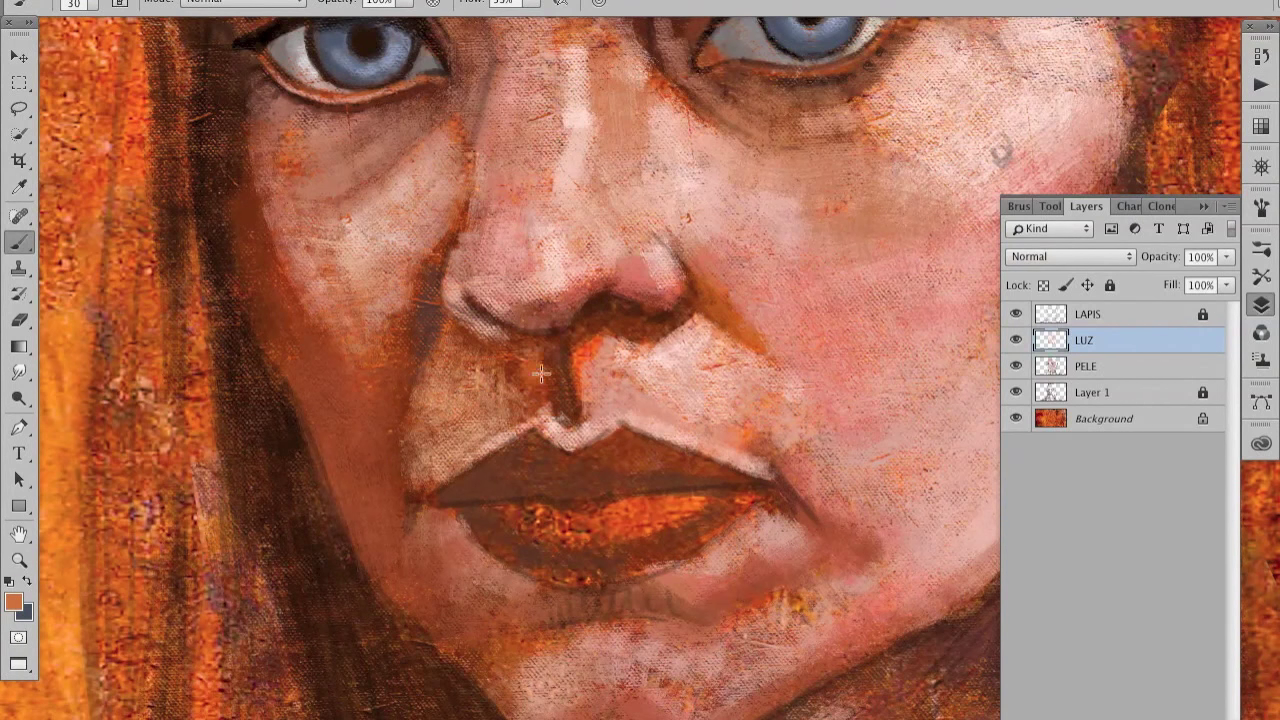
pyautogui.moveTo(537, 340)
pyautogui.mouseDown()
pyautogui.moveTo(520, 410)
pyautogui.moveTo(540, 383)
pyautogui.mouseUp()
# Step: Lighten the left cheek beside the mouth corner and nose, and the dark streak beside the nose
pyautogui.press(']')
pyautogui.keyDown('alt'); pyautogui.click(437, 397); pyautogui.keyUp('alt')
pyautogui.moveTo(440, 440)
pyautogui.mouseDown()
pyautogui.moveTo(430, 490)
pyautogui.moveTo(400, 475)
pyautogui.mouseUp()
pyautogui.moveTo(405, 410); pyautogui.dragTo(435, 495)
pyautogui.moveTo(339, 320); pyautogui.dragTo(400, 390)
pyautogui.moveTo(410, 290)
pyautogui.mouseDown()
pyautogui.moveTo(390, 420)
pyautogui.moveTo(310, 360)
pyautogui.mouseUp()
pyautogui.moveTo(300, 290); pyautogui.dragTo(340, 350)
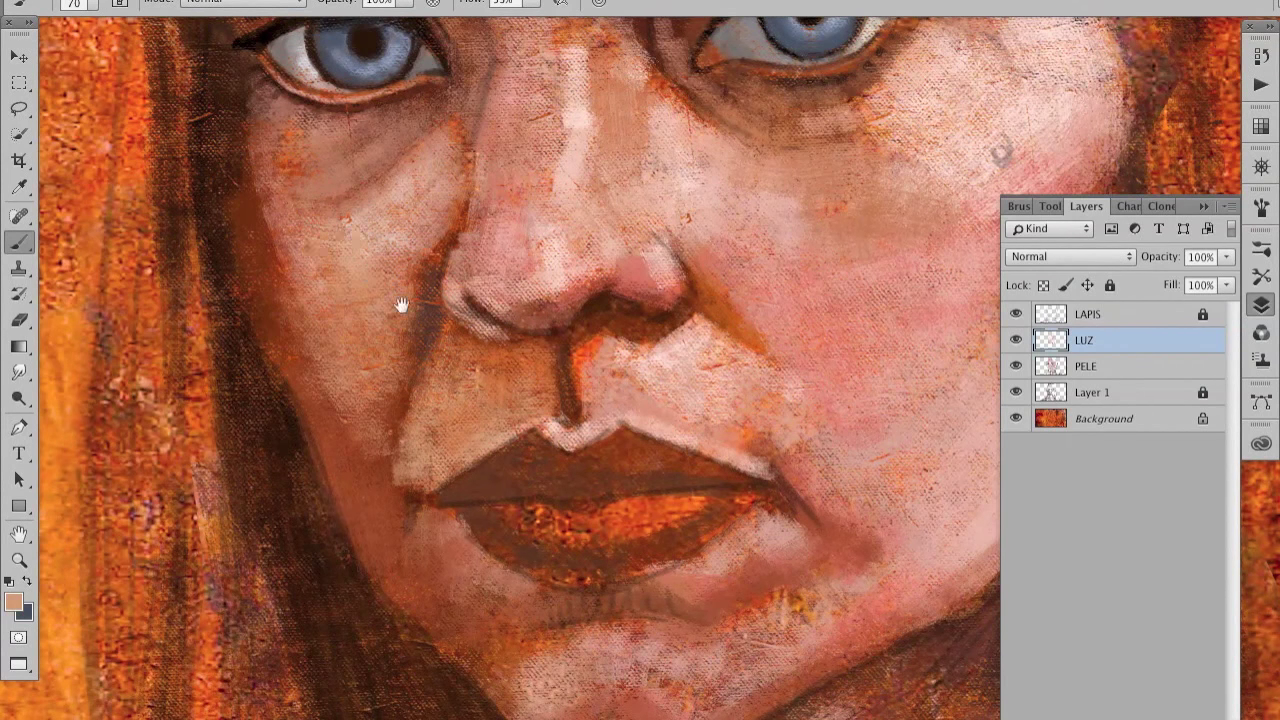
pyautogui.scroll(5, 406, 297)
pyautogui.scroll(-3, 480, 398)
pyautogui.moveTo(480, 398); pyautogui.dragTo(471, 375)
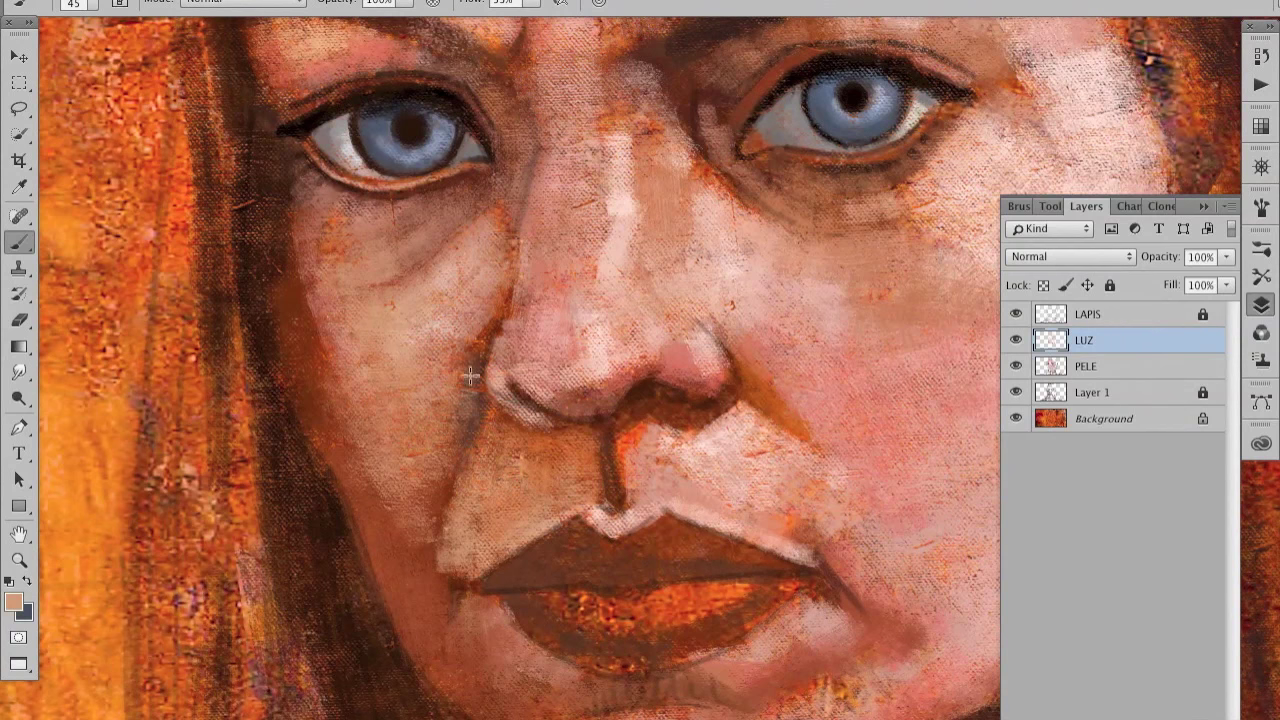
pyautogui.moveTo(604, 436); pyautogui.dragTo(616, 500)
pyautogui.scroll(-5, 470, 420)
# Step: Return to the LUZ layer and add small light peach strokes around the nose
pyautogui.press('l')
pyautogui.click(1087, 314)
pyautogui.click(1084, 340)
pyautogui.press('b')
pyautogui.press('[')
pyautogui.press('[')
pyautogui.press('[')
pyautogui.keyDown('alt'); pyautogui.click(648, 379); pyautogui.keyUp('alt')
pyautogui.keyDown('alt'); pyautogui.click(628, 234); pyautogui.keyUp('alt')
pyautogui.press(']')
pyautogui.press(']')
pyautogui.press(']')
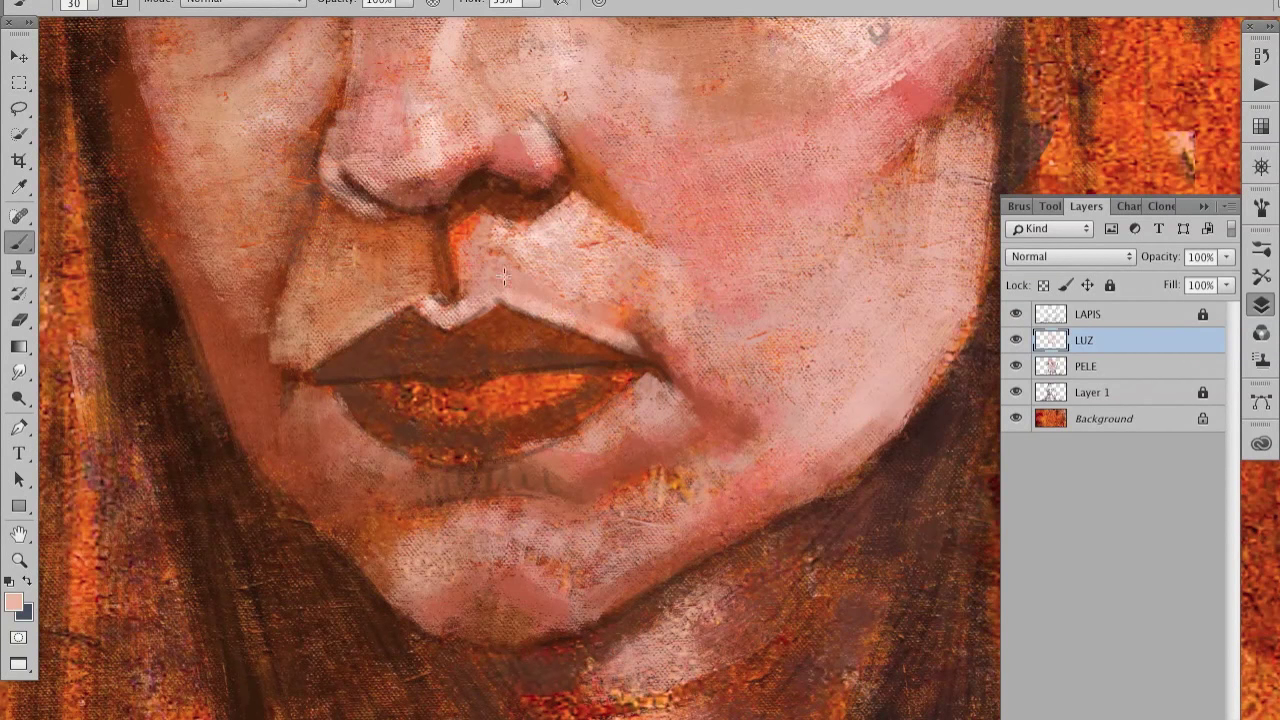
pyautogui.moveTo(621, 148); pyautogui.dragTo(720, 220)
pyautogui.moveTo(590, 245)
pyautogui.mouseDown()
pyautogui.moveTo(617, 206)
pyautogui.moveTo(670, 255)
pyautogui.moveTo(535, 230)
pyautogui.mouseUp()
pyautogui.moveTo(547, 182); pyautogui.dragTo(575, 240)
# Step: Highlight the nose's left edge and nostril, and soften the dark brown line beside the nose
pyautogui.keyDown('alt'); pyautogui.click(471, 314); pyautogui.keyUp('alt')
pyautogui.press('[')
pyautogui.press('[')
pyautogui.press('[')
pyautogui.moveTo(497, 258); pyautogui.dragTo(488, 287)
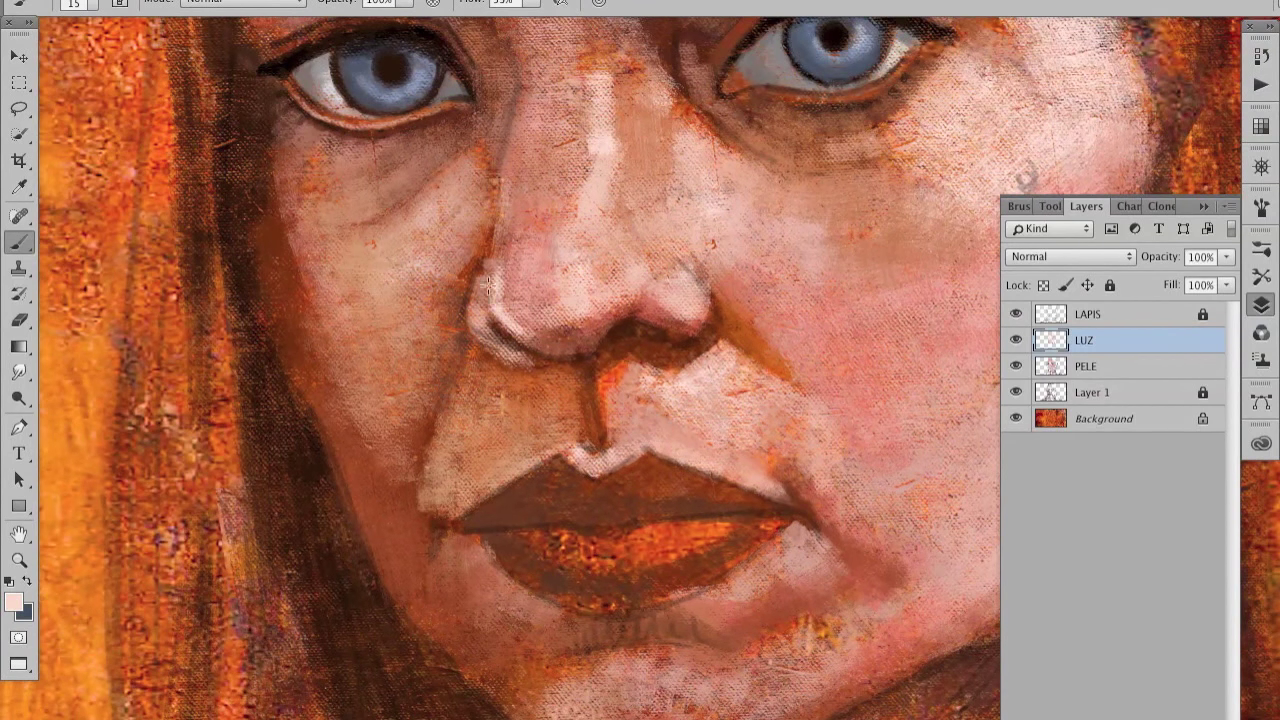
pyautogui.moveTo(518, 334)
pyautogui.mouseDown()
pyautogui.moveTo(547, 338)
pyautogui.moveTo(511, 336)
pyautogui.mouseUp()
pyautogui.keyDown('alt'); pyautogui.click(488, 335); pyautogui.keyUp('alt')
pyautogui.keyDown('alt'); pyautogui.click(465, 296); pyautogui.keyUp('alt')
pyautogui.moveTo(462, 300); pyautogui.dragTo(450, 372)
# Step: Zoom out to review the whole face and back in, with the brush restored to 30
pyautogui.press(']')
pyautogui.press(']')
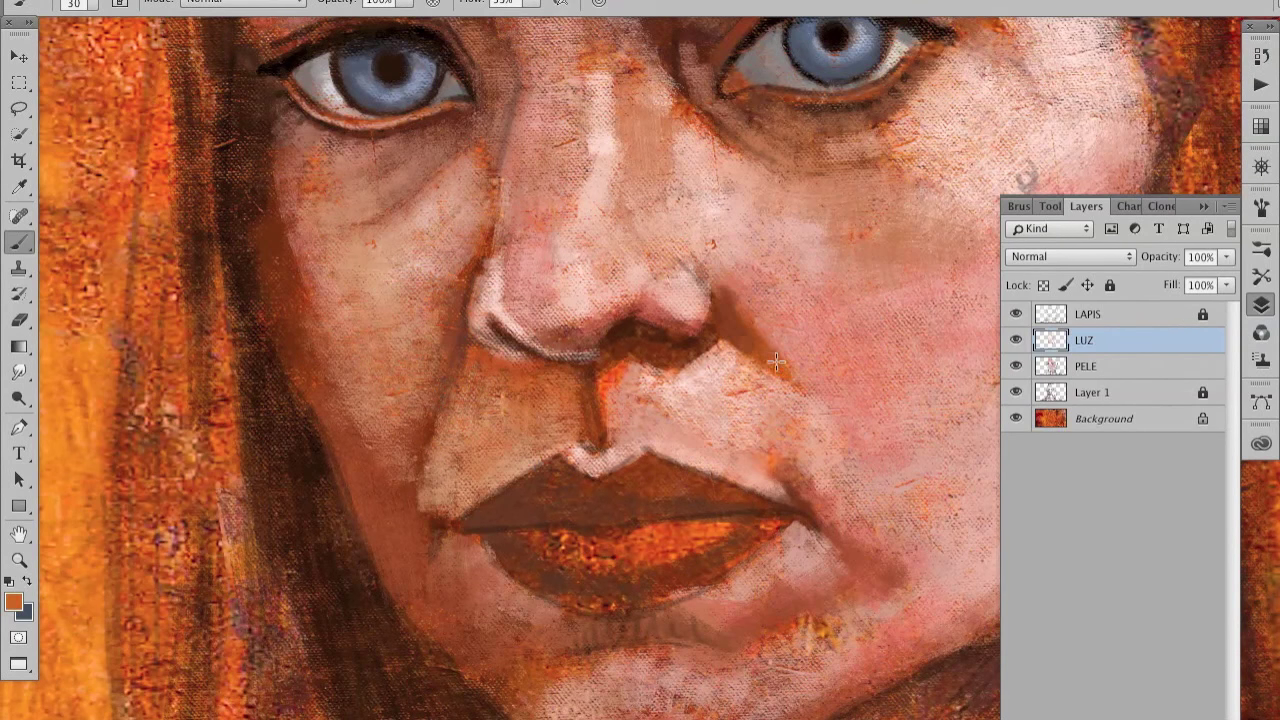
pyautogui.keyDown('alt'); pyautogui.click(750, 337); pyautogui.keyUp('alt')
pyautogui.hotkey('ctrl', '-')
pyautogui.hotkey('ctrl', '-')
pyautogui.hotkey('ctrl', '+')
pyautogui.hotkey('alt', ']')
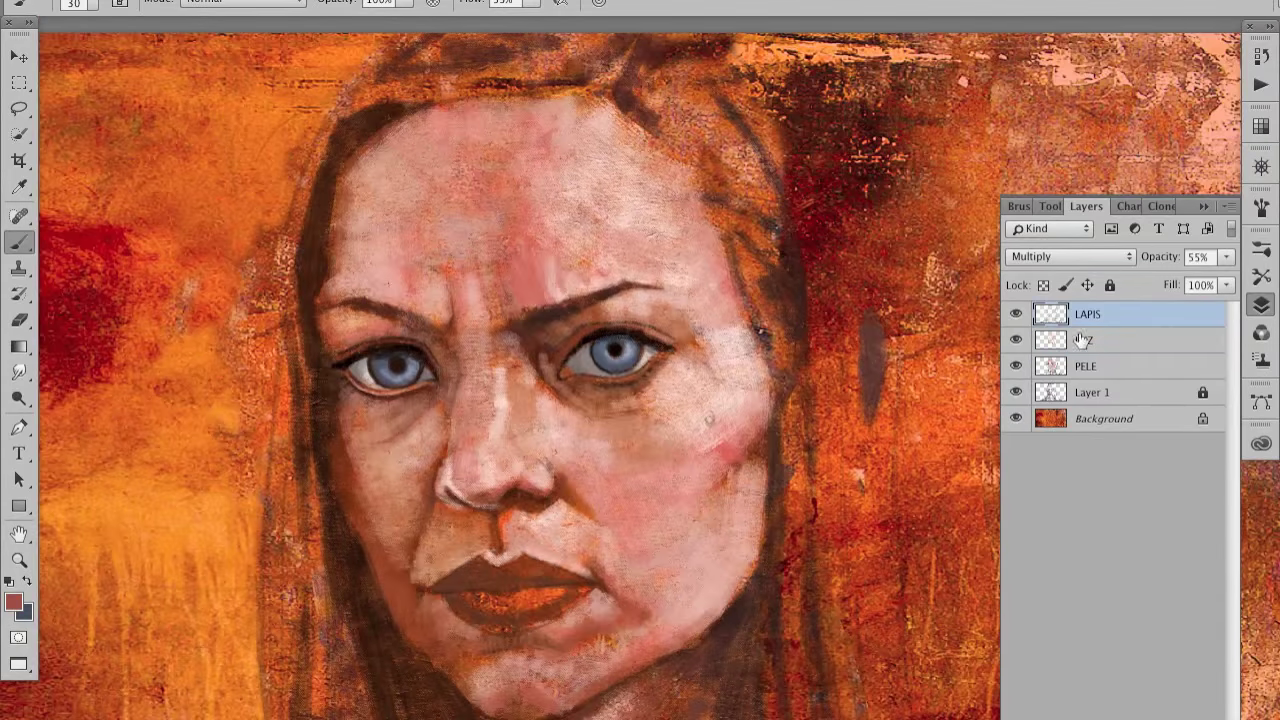
# Step: Lock the LAPIS layer and repaint the right cheek edge in light skin red on PELE
pyautogui.press('/')
pyautogui.hotkey('alt', '[')
pyautogui.hotkey('alt', '[')
pyautogui.keyDown('alt'); pyautogui.click(762, 401); pyautogui.keyUp('alt')
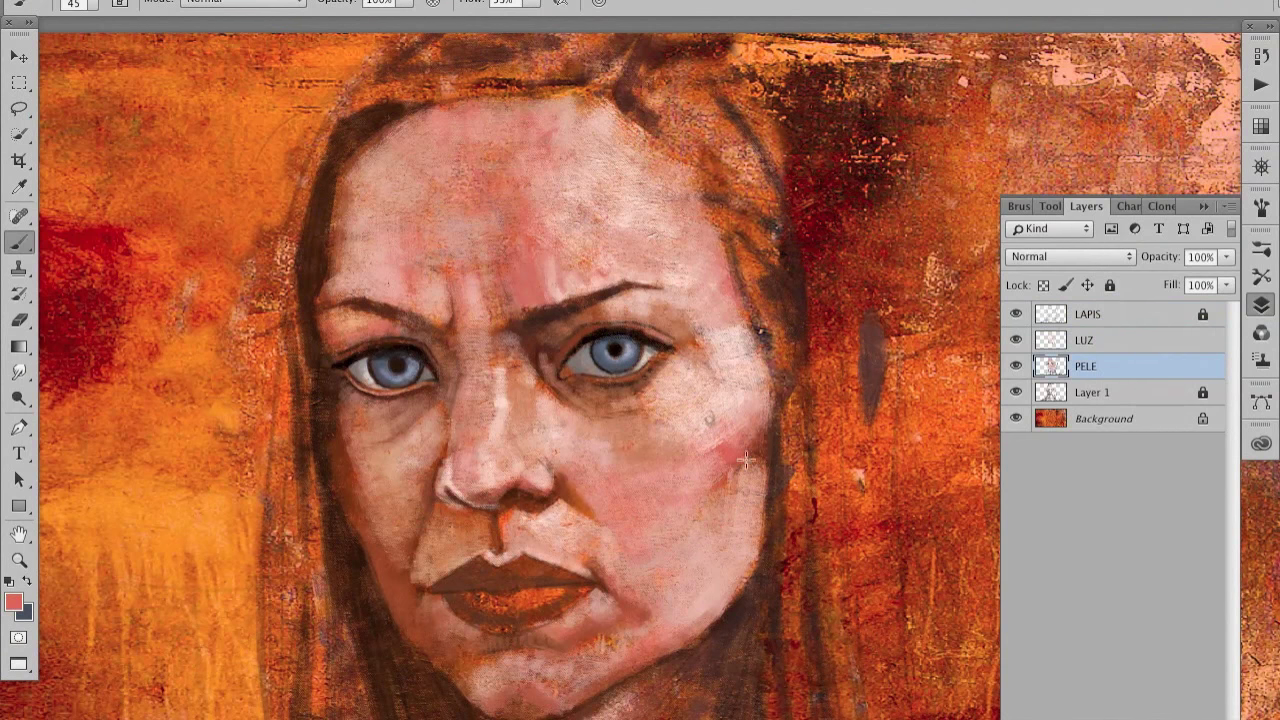
pyautogui.moveTo(762, 455); pyautogui.dragTo(755, 571)
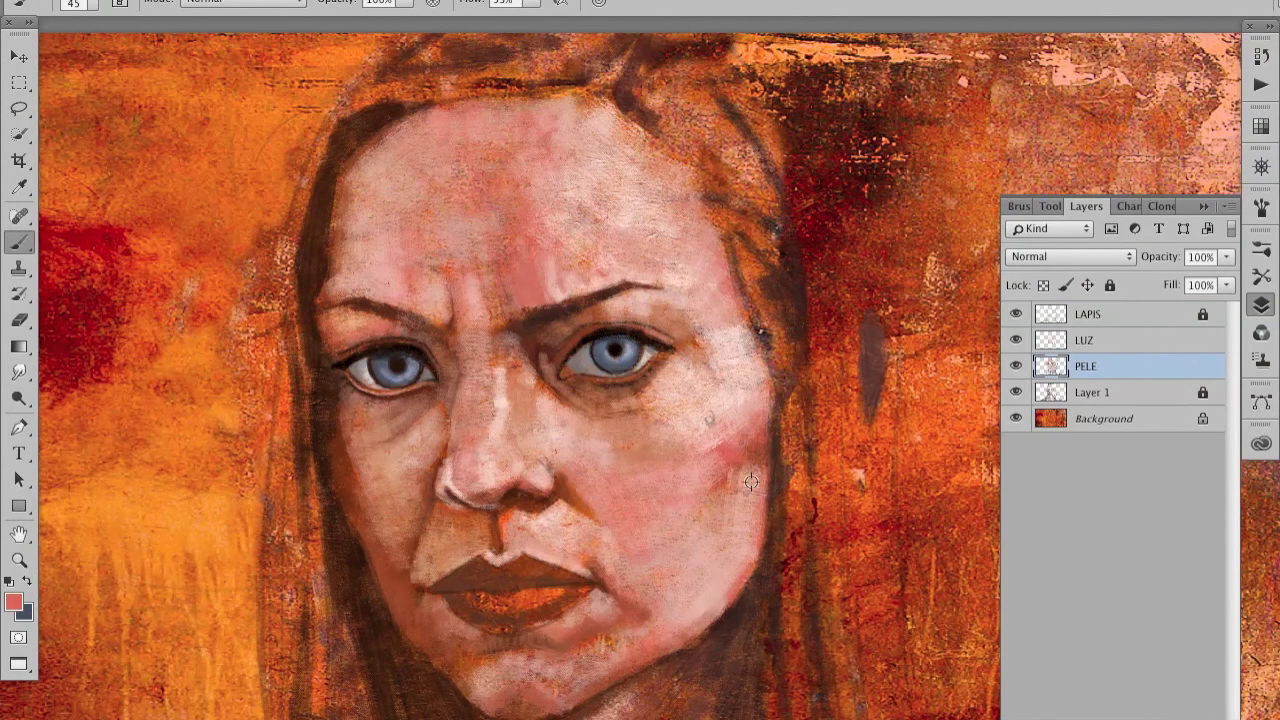
pyautogui.moveTo(740, 432)
pyautogui.mouseDown()
pyautogui.moveTo(756, 477)
pyautogui.moveTo(731, 482)
pyautogui.mouseUp()
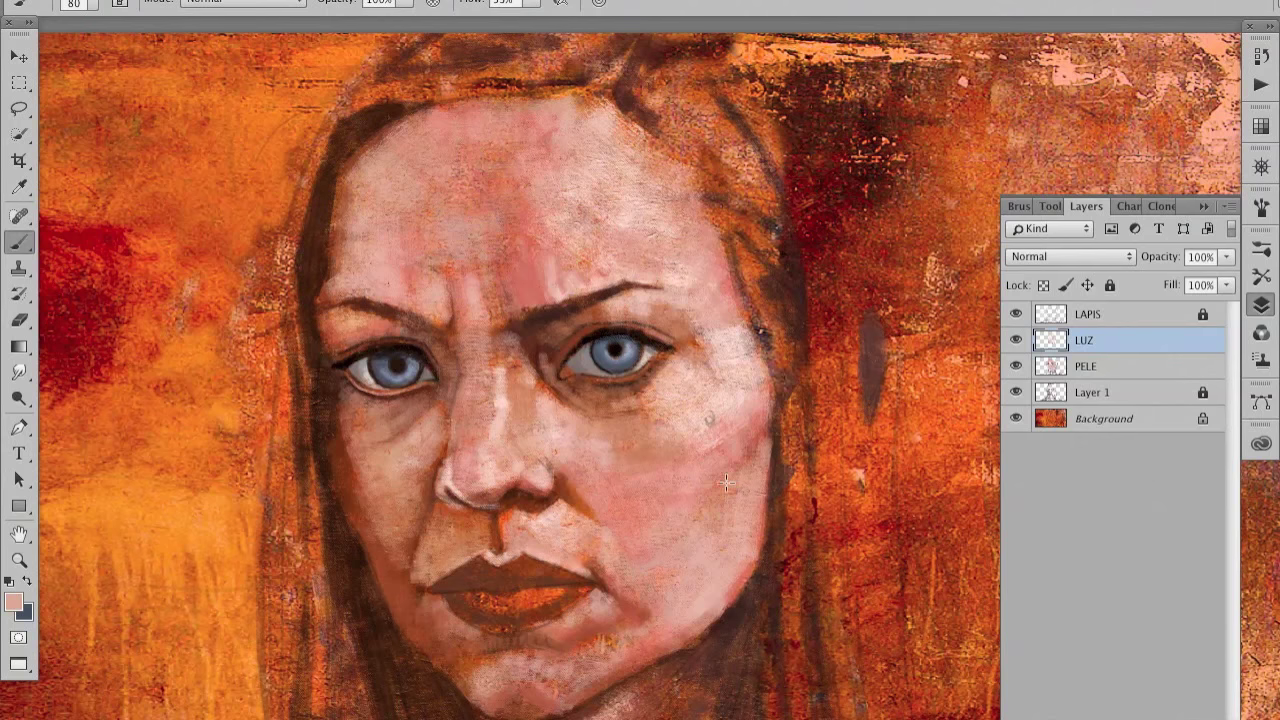
# Step: Sample pale pink and reddish-brown face tones while cycling between the LUZ, PELE and LAPIS layers
pyautogui.keyDown('alt'); pyautogui.click(740, 518); pyautogui.keyUp('alt')
pyautogui.keyDown('alt'); pyautogui.click(495, 288); pyautogui.keyUp('alt')
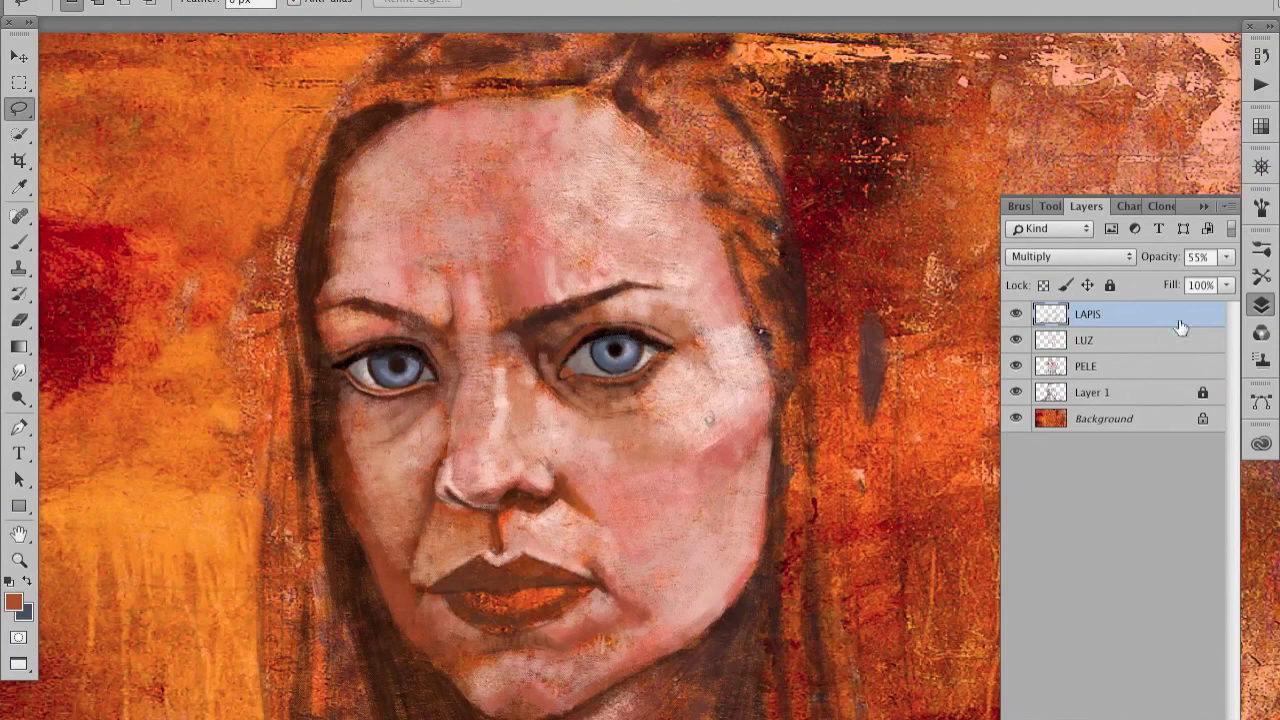
pyautogui.click(1100, 340)
pyautogui.press('b')
pyautogui.keyDown('alt'); pyautogui.click(520, 330); pyautogui.keyUp('alt')
pyautogui.hotkey('alt', '[')
pyautogui.hotkey('alt', ']')
pyautogui.hotkey('alt', ']')
# Step: Sample pink, brown and orange tones around the brow and forehead, settling on the PELE layer
pyautogui.keyDown('alt'); pyautogui.click(555, 292); pyautogui.keyUp('alt')
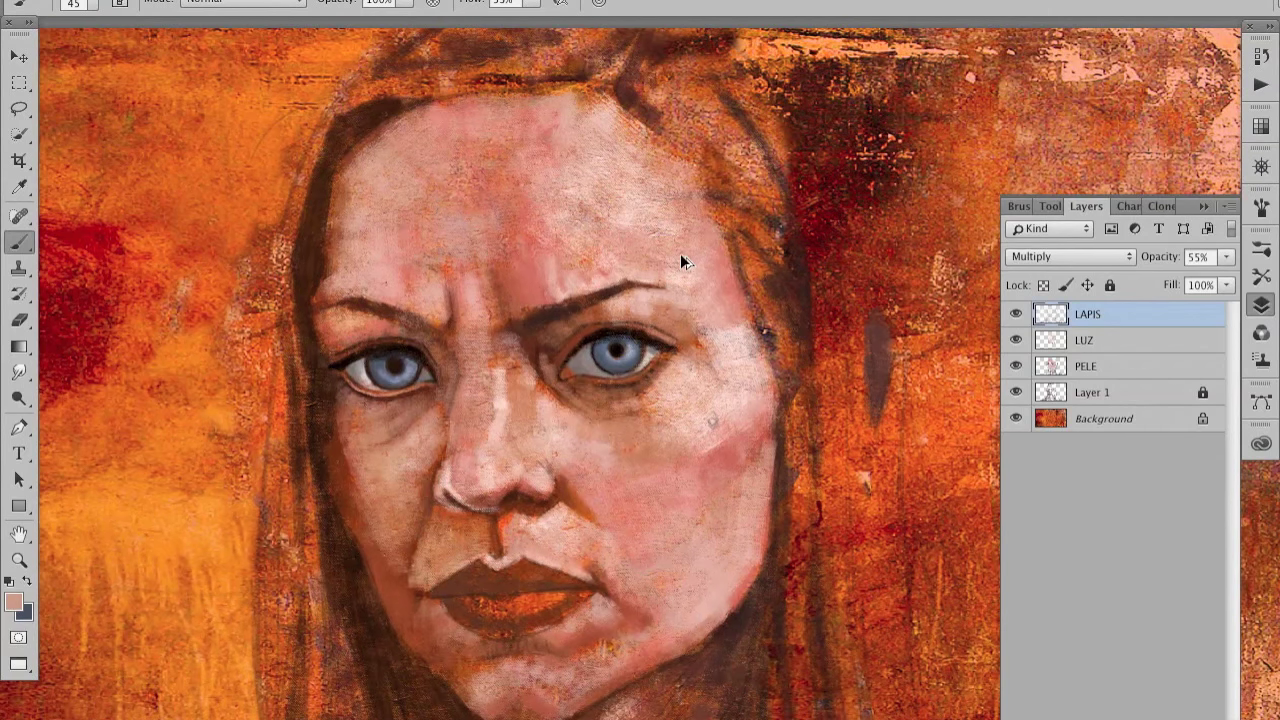
pyautogui.hotkey('alt', '[')
pyautogui.keyDown('alt'); pyautogui.click(561, 324); pyautogui.keyUp('alt')
pyautogui.hotkey('alt', '[')
pyautogui.hotkey('alt', ']')
pyautogui.hotkey('alt', ']')
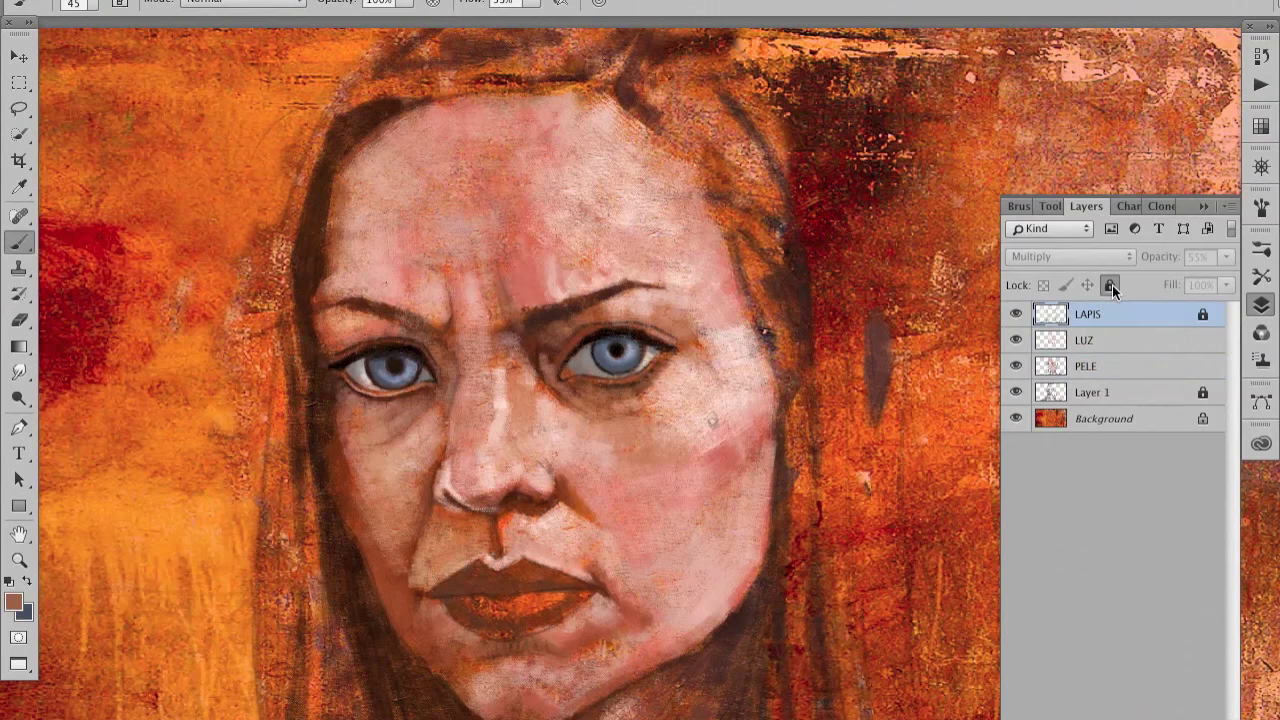
pyautogui.hotkey('alt', '[')
pyautogui.hotkey('alt', '[')
pyautogui.keyDown('alt'); pyautogui.click(510, 305); pyautogui.keyUp('alt')
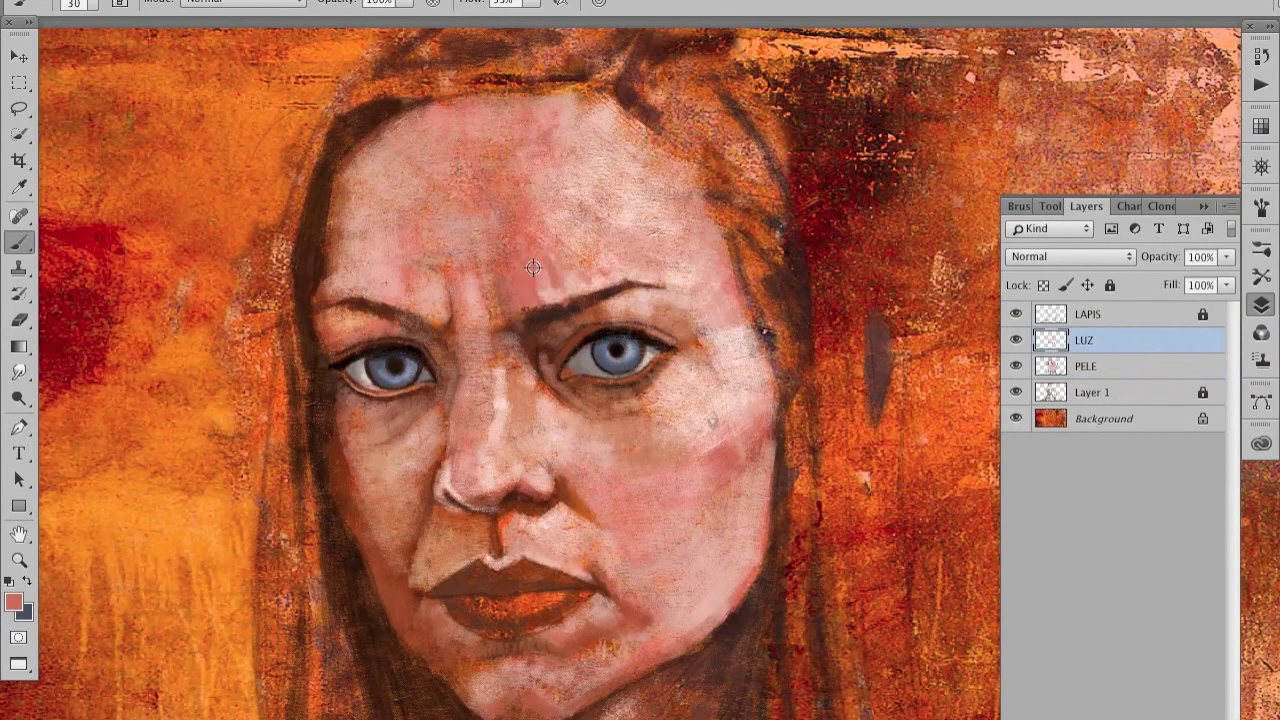
pyautogui.keyDown('alt'); pyautogui.click(479, 289); pyautogui.keyUp('alt')
pyautogui.keyDown('alt'); pyautogui.click(485, 308); pyautogui.keyUp('alt')
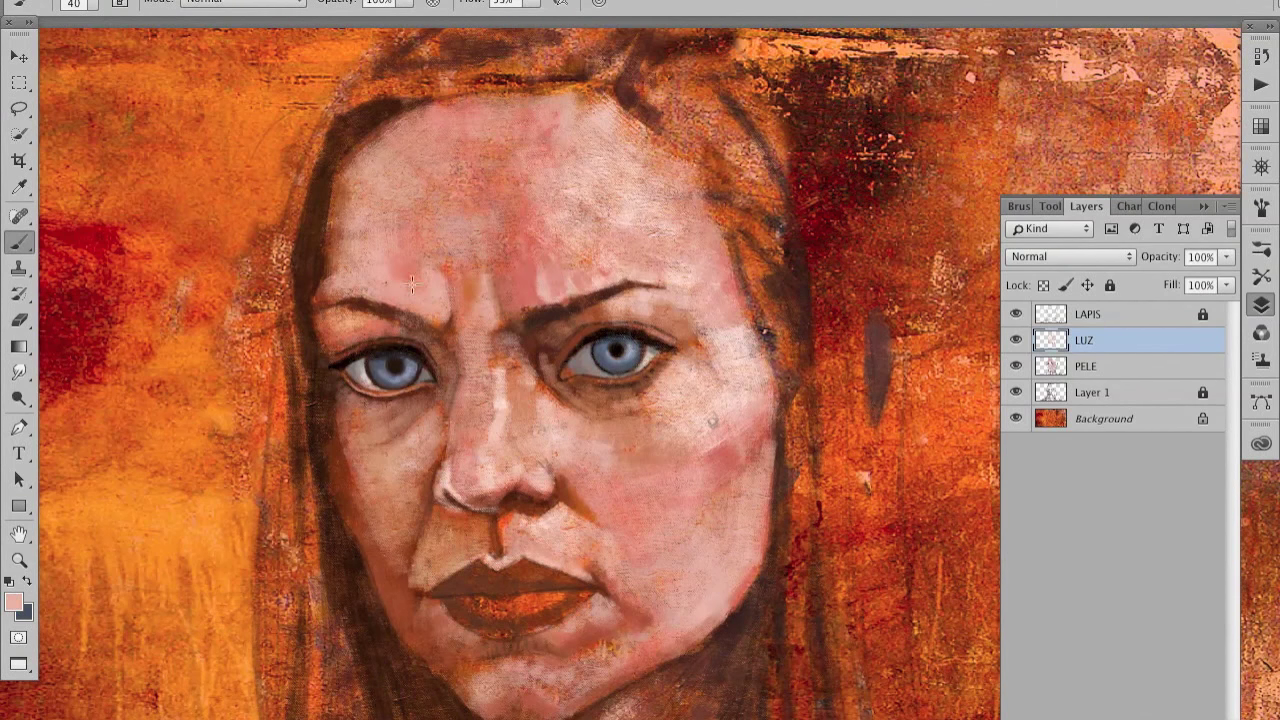
pyautogui.scroll(-5, 430, 322)
# Step: Brighten the jaw beside the chin and the right cheek with pale pink strokes
pyautogui.scroll(3, 686, 423)
pyautogui.scroll(2, 600, 480)
pyautogui.scroll(2, 600, 480)
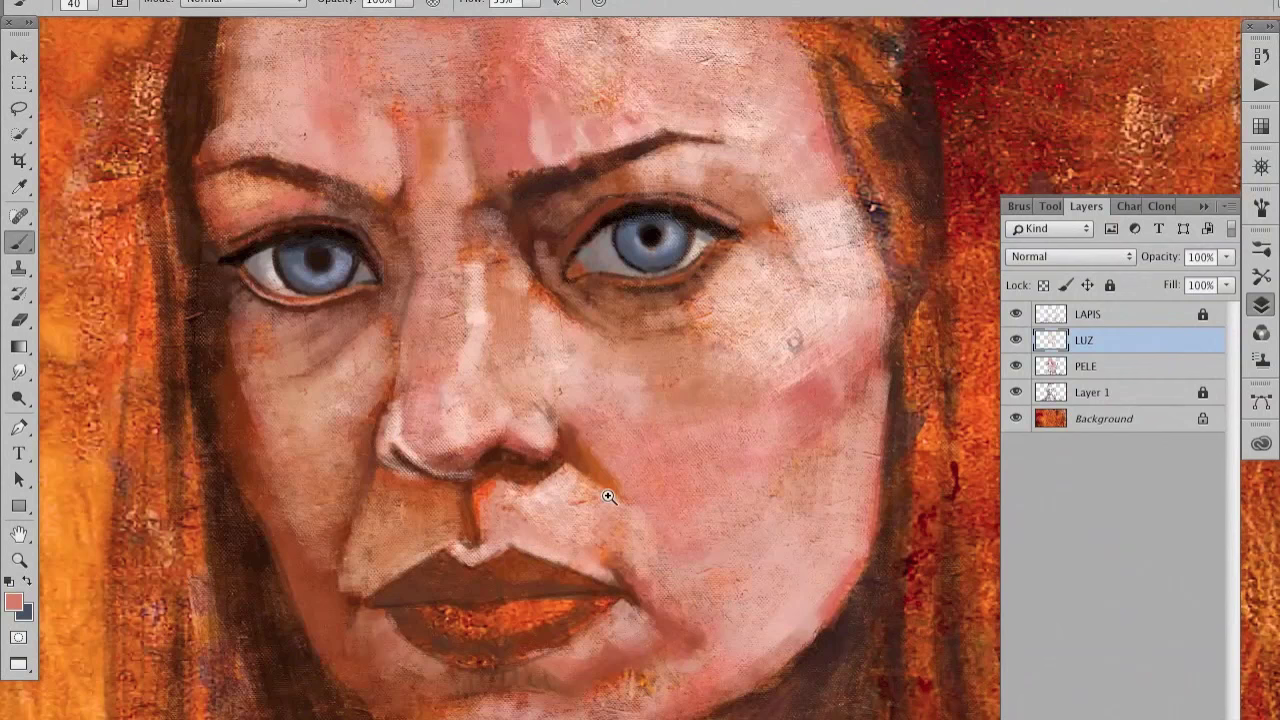
pyautogui.keyDown('alt'); pyautogui.click(485, 490); pyautogui.keyUp('alt')
pyautogui.keyDown('alt'); pyautogui.click(364, 543); pyautogui.keyUp('alt')
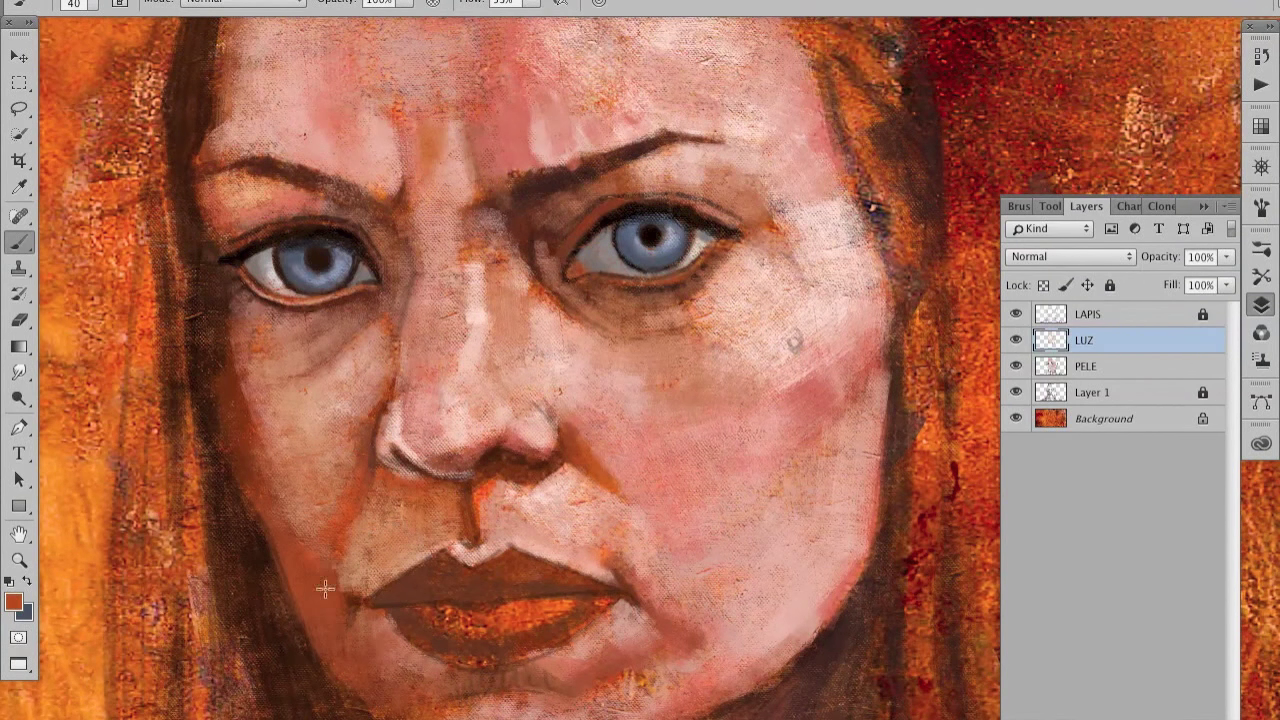
pyautogui.moveTo(306, 572); pyautogui.dragTo(278, 487)
pyautogui.press(']')
pyautogui.press(']')
pyautogui.press(']')
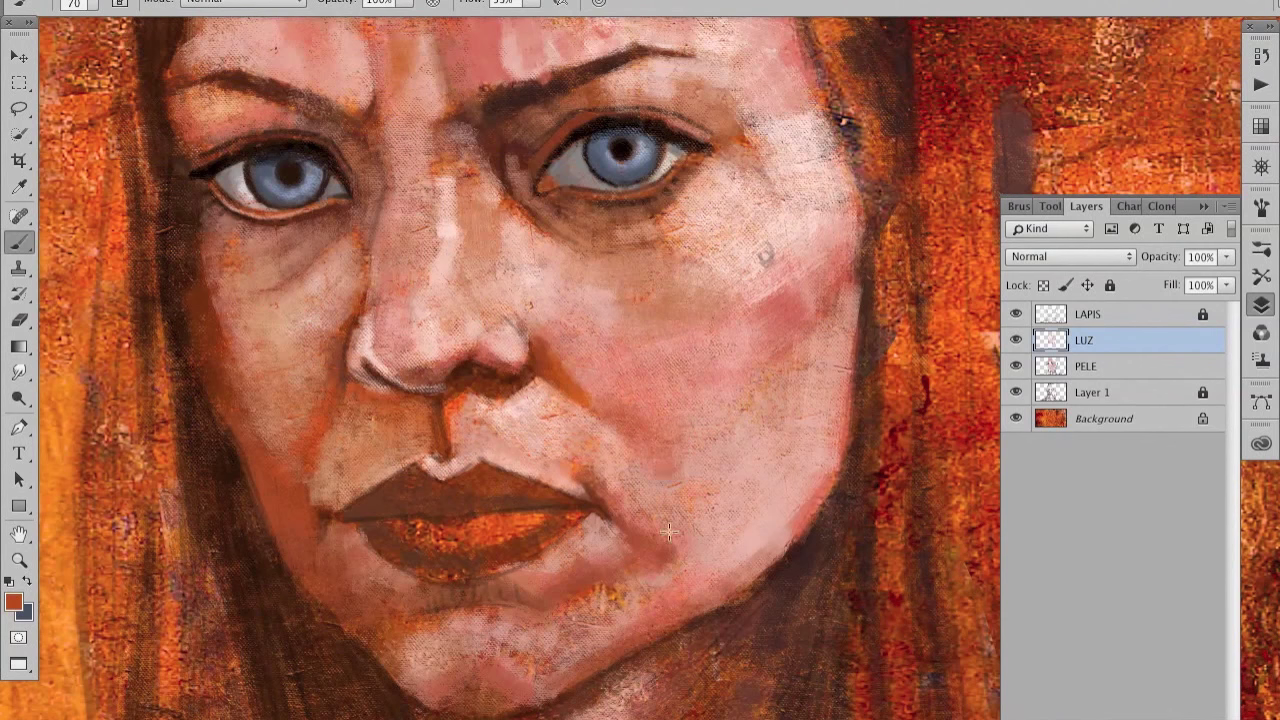
pyautogui.moveTo(668, 532); pyautogui.dragTo(700, 430)
pyautogui.keyDown('alt'); pyautogui.click(715, 515); pyautogui.keyUp('alt')
pyautogui.moveTo(674, 565)
pyautogui.mouseDown()
pyautogui.moveTo(668, 462)
pyautogui.moveTo(615, 410)
pyautogui.mouseUp()
pyautogui.moveTo(865, 362); pyautogui.dragTo(785, 480)
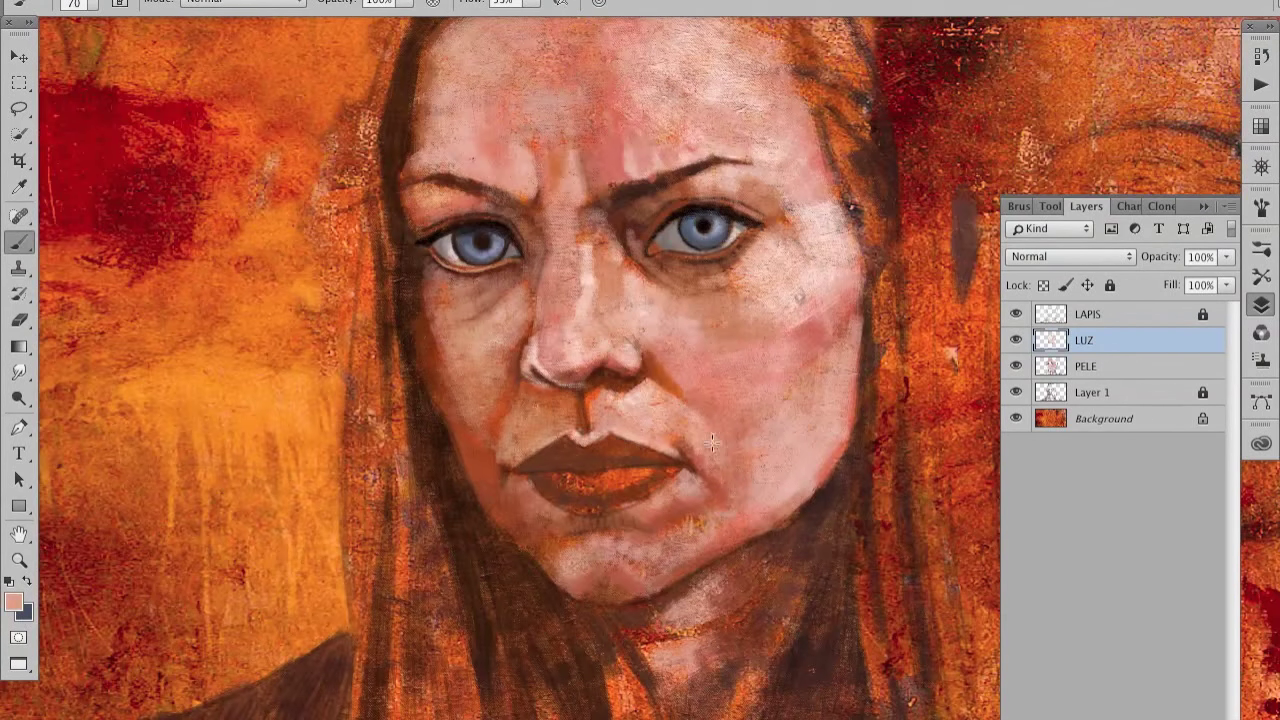
# Step: Brighten the cheek, temple and forehead with lighter skin-tone strokes
pyautogui.moveTo(808, 282); pyautogui.dragTo(720, 341)
pyautogui.keyDown('alt'); pyautogui.click(775, 270); pyautogui.keyUp('alt')
pyautogui.press('[')
pyautogui.press('[')
pyautogui.press('[')
pyautogui.moveTo(790, 300)
pyautogui.mouseDown()
pyautogui.moveTo(768, 143)
pyautogui.moveTo(690, 178)
pyautogui.moveTo(730, 195)
pyautogui.mouseUp()
pyautogui.moveTo(757, 346); pyautogui.dragTo(732, 436)
pyautogui.press(']')
pyautogui.press(']')
pyautogui.press(']')
pyautogui.moveTo(630, 200); pyautogui.dragTo(705, 180)
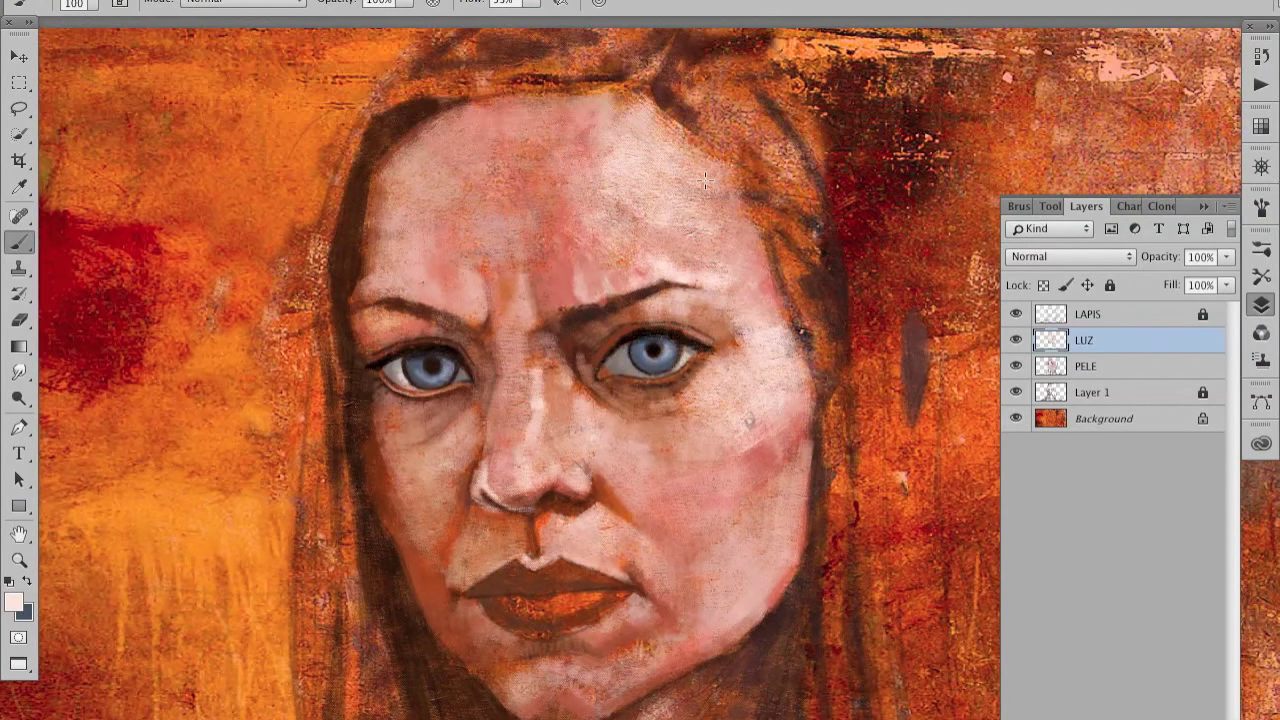
# Step: Lighten the dark area under the nose
pyautogui.scroll(-2, 808, 395)
pyautogui.scroll(1, 797, 431)
pyautogui.scroll(2, 651, 343)
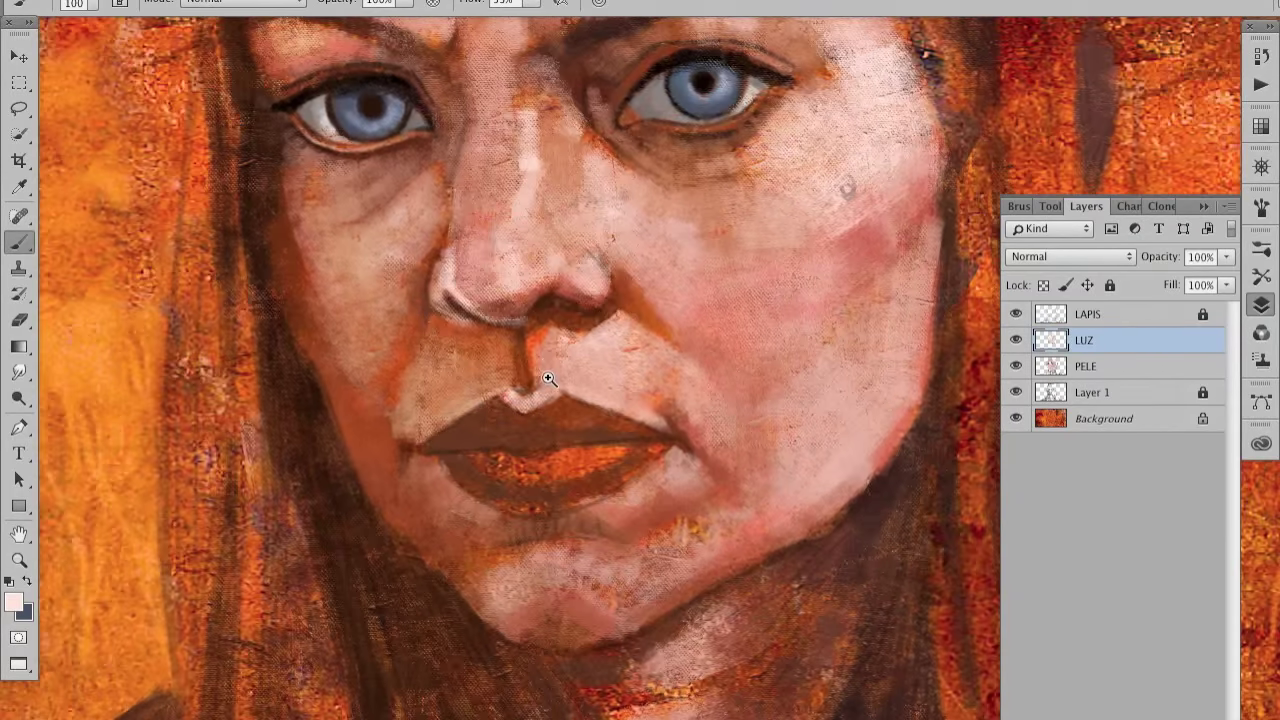
pyautogui.moveTo(533, 323); pyautogui.dragTo(570, 305)
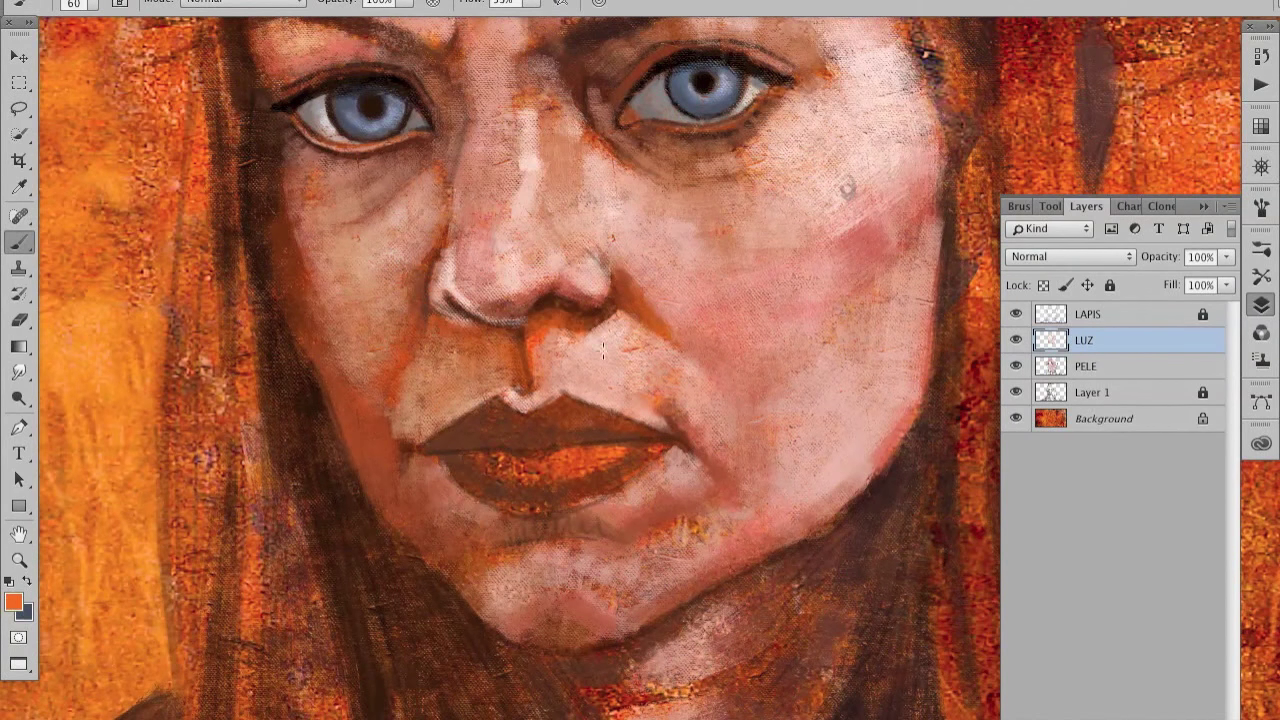
pyautogui.scroll(-2, 670, 320)
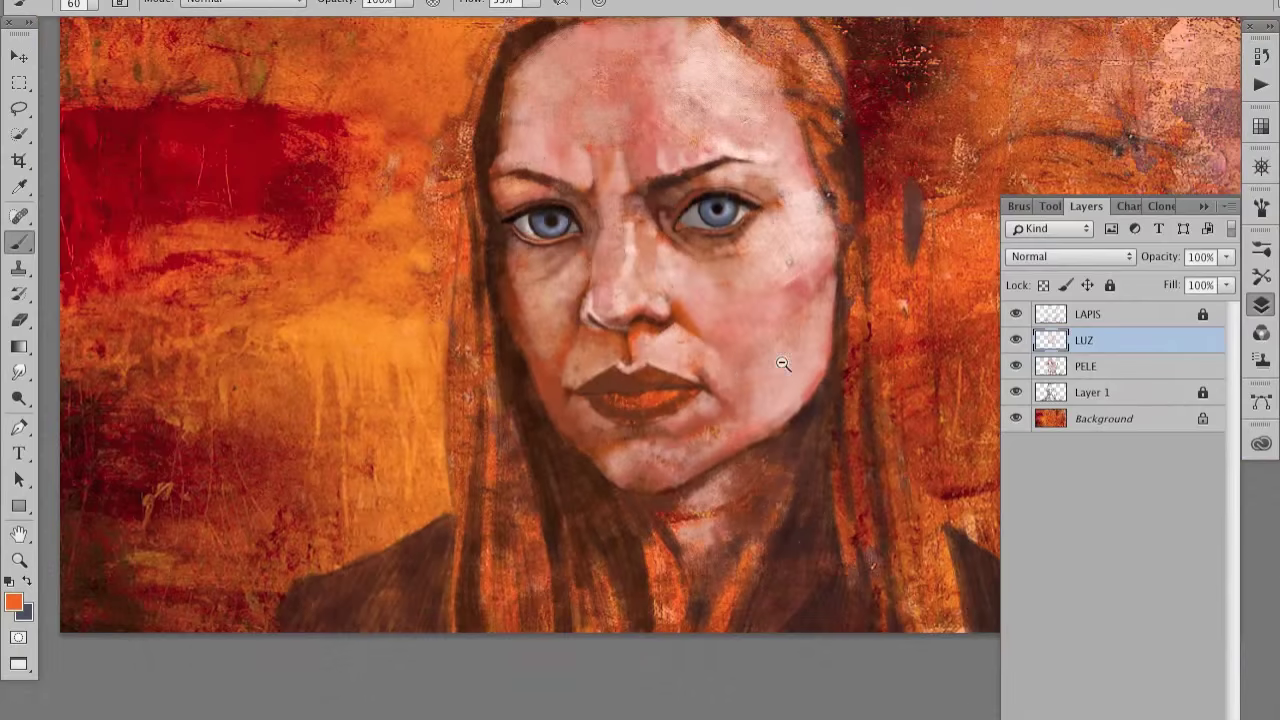
pyautogui.scroll(1, 775, 370)
pyautogui.scroll(1, 706, 353)
# Step: Darken the left jaw edge with brown-red and brush lighter pink over the chin
pyautogui.keyDown('alt'); pyautogui.click(706, 353); pyautogui.keyUp('alt')
pyautogui.press(']')
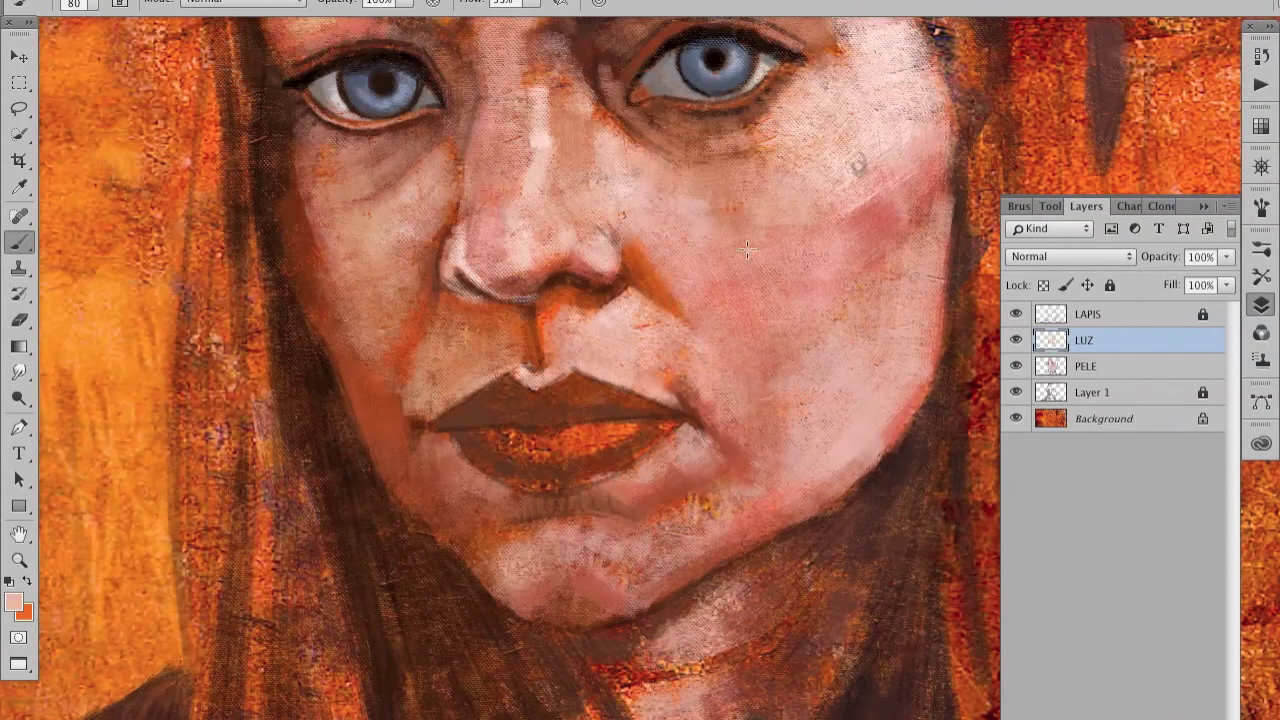
pyautogui.keyDown('alt'); pyautogui.click(366, 300); pyautogui.keyUp('alt')
pyautogui.keyDown('alt'); pyautogui.click(400, 320); pyautogui.keyUp('alt')
pyautogui.moveTo(400, 320); pyautogui.dragTo(401, 469)
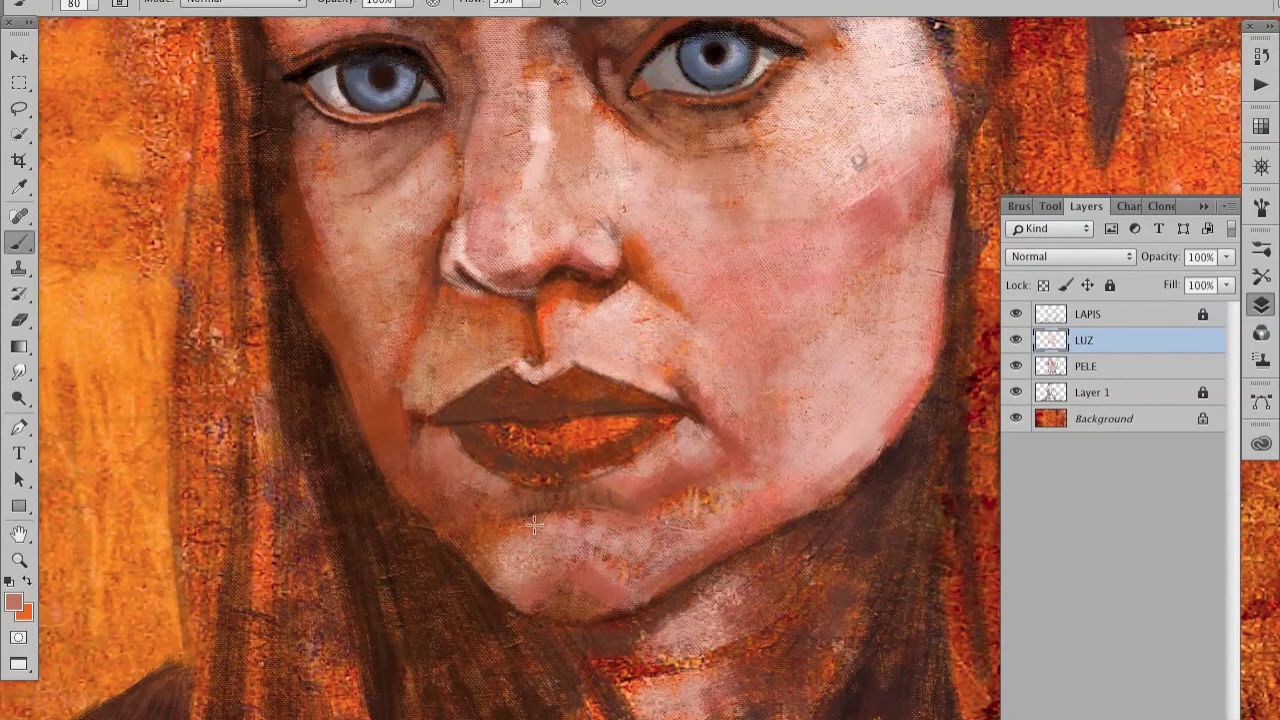
pyautogui.moveTo(625, 393)
pyautogui.mouseDown()
pyautogui.moveTo(677, 521)
pyautogui.moveTo(705, 470)
pyautogui.moveTo(768, 432)
pyautogui.moveTo(594, 320)
pyautogui.mouseUp()
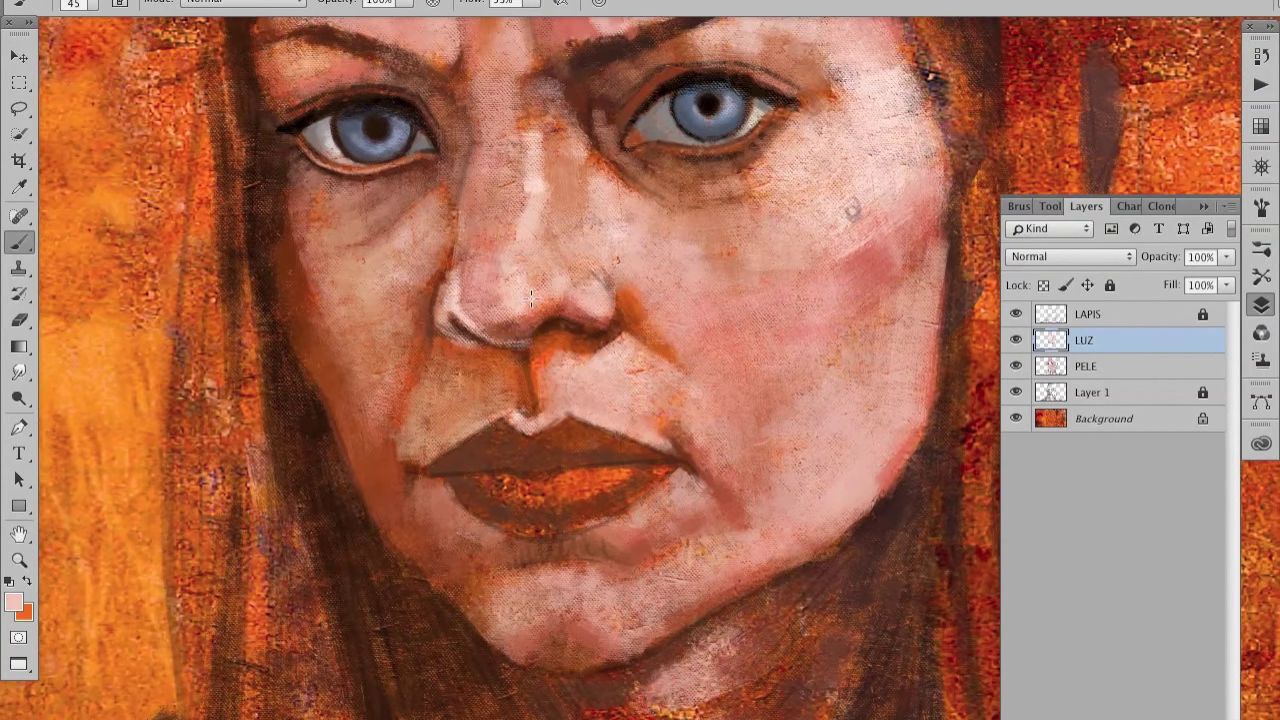
# Step: Lighten and smooth the forehead and brow with a larger brush
pyautogui.moveTo(535, 290); pyautogui.dragTo(645, 345)
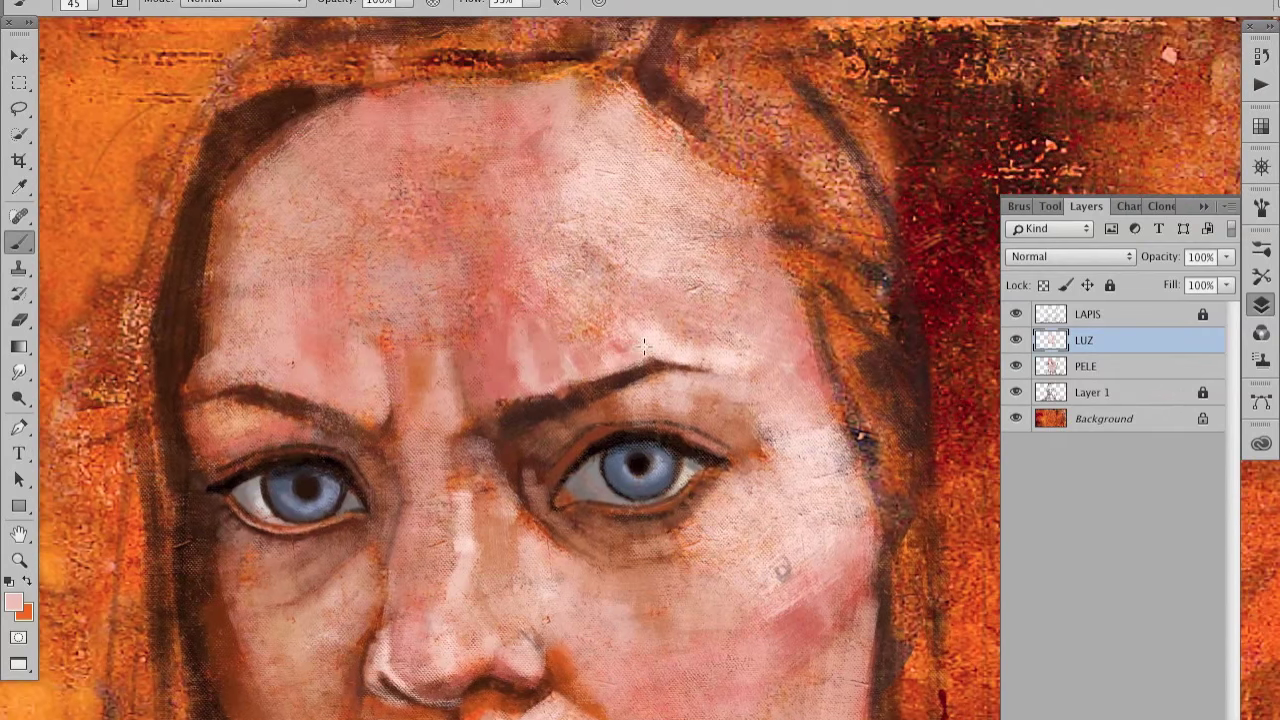
pyautogui.press(']')
pyautogui.press(']')
pyautogui.press(']')
pyautogui.moveTo(666, 146); pyautogui.dragTo(783, 355)
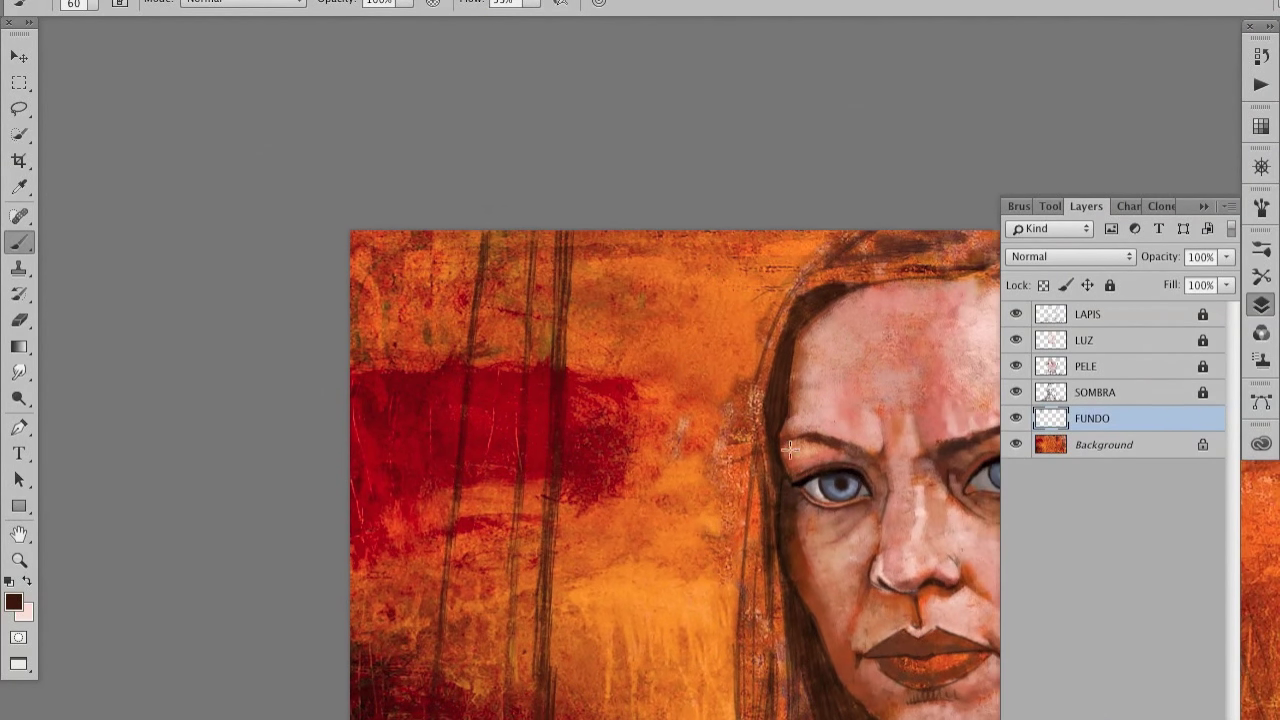
# Step: Sketch dark diagonal, horizontal and vertical brick lines across the orange wall
pyautogui.click(1100, 314)
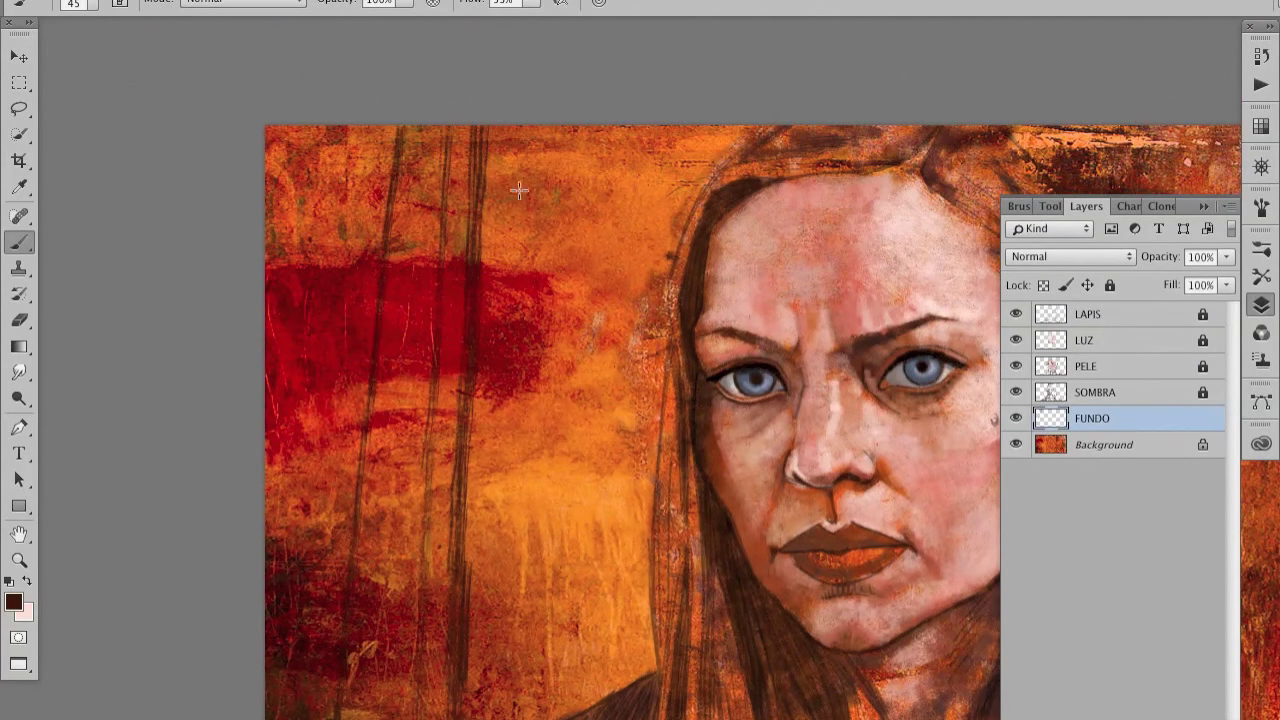
pyautogui.moveTo(481, 196)
pyautogui.mouseDown()
pyautogui.moveTo(668, 255)
pyautogui.moveTo(643, 138)
pyautogui.moveTo(710, 176)
pyautogui.mouseUp()
pyautogui.moveTo(540, 130); pyautogui.dragTo(650, 190)
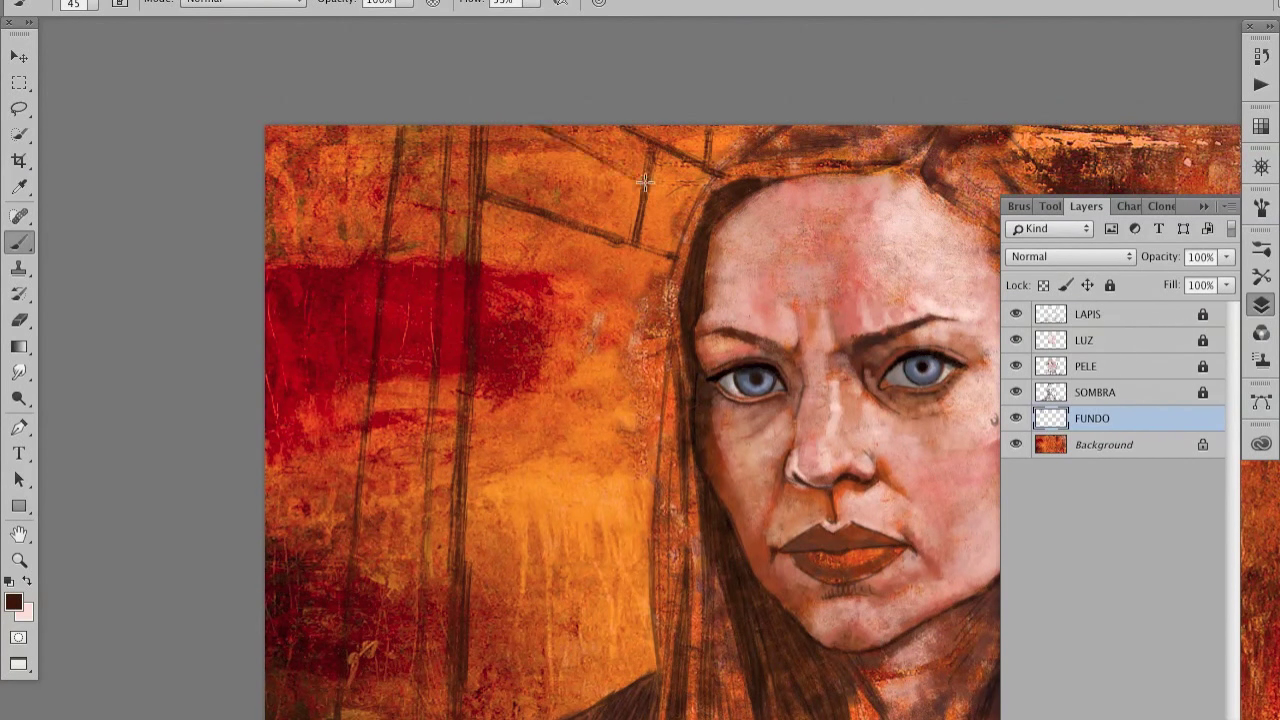
pyautogui.scroll(-2, 474, 239)
pyautogui.moveTo(524, 262); pyautogui.dragTo(656, 298)
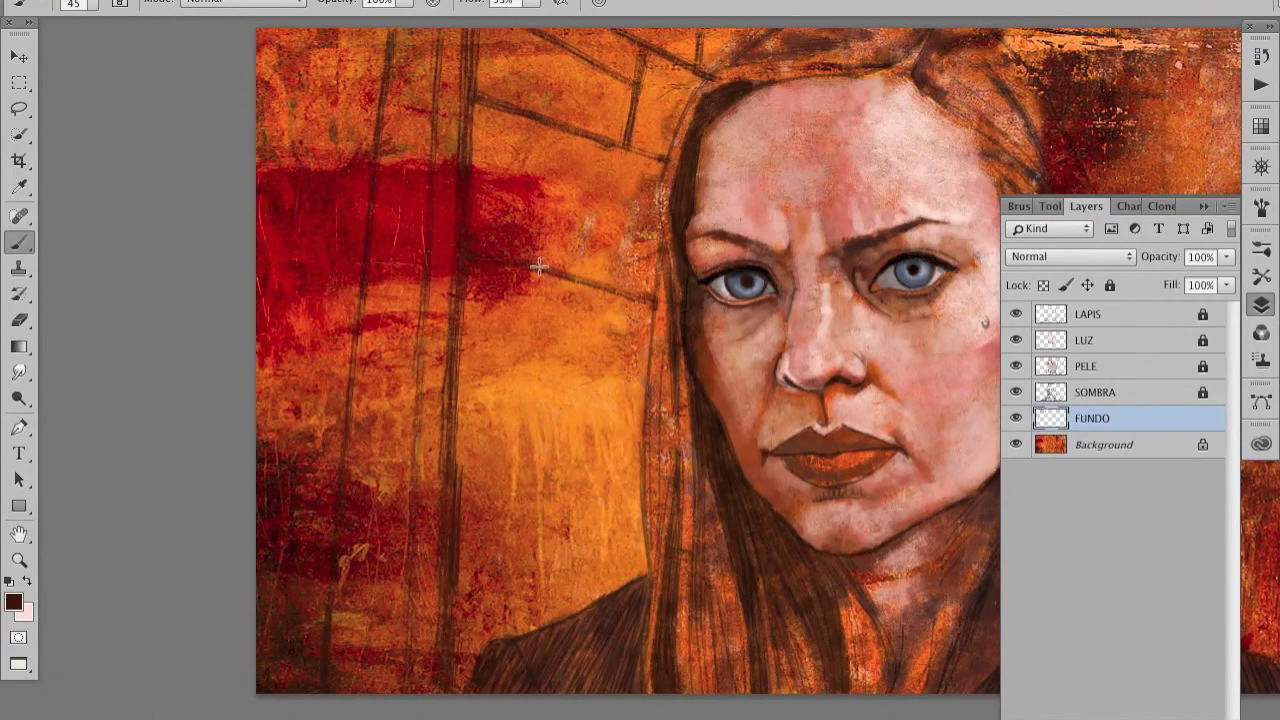
pyautogui.moveTo(470, 330); pyautogui.dragTo(655, 336)
pyautogui.scroll(-2, 535, 292)
pyautogui.moveTo(486, 333)
pyautogui.mouseDown()
pyautogui.moveTo(658, 345)
pyautogui.moveTo(601, 492)
pyautogui.moveTo(466, 509)
pyautogui.moveTo(636, 500)
pyautogui.moveTo(668, 345)
pyautogui.mouseUp()
pyautogui.moveTo(610, 340); pyautogui.dragTo(612, 500)
pyautogui.scroll(2, 600, 440)
pyautogui.moveTo(485, 486)
pyautogui.mouseDown()
pyautogui.moveTo(485, 398)
pyautogui.moveTo(675, 415)
pyautogui.mouseUp()
pyautogui.moveTo(500, 318); pyautogui.dragTo(680, 350)
pyautogui.scroll(2, 650, 400)
# Step: Add a short light vertical stroke and set the FUNDO layer to Multiply blending
pyautogui.press('x')
pyautogui.moveTo(670, 255); pyautogui.dragTo(662, 326)
pyautogui.click(1062, 255)
pyautogui.click(1062, 318)
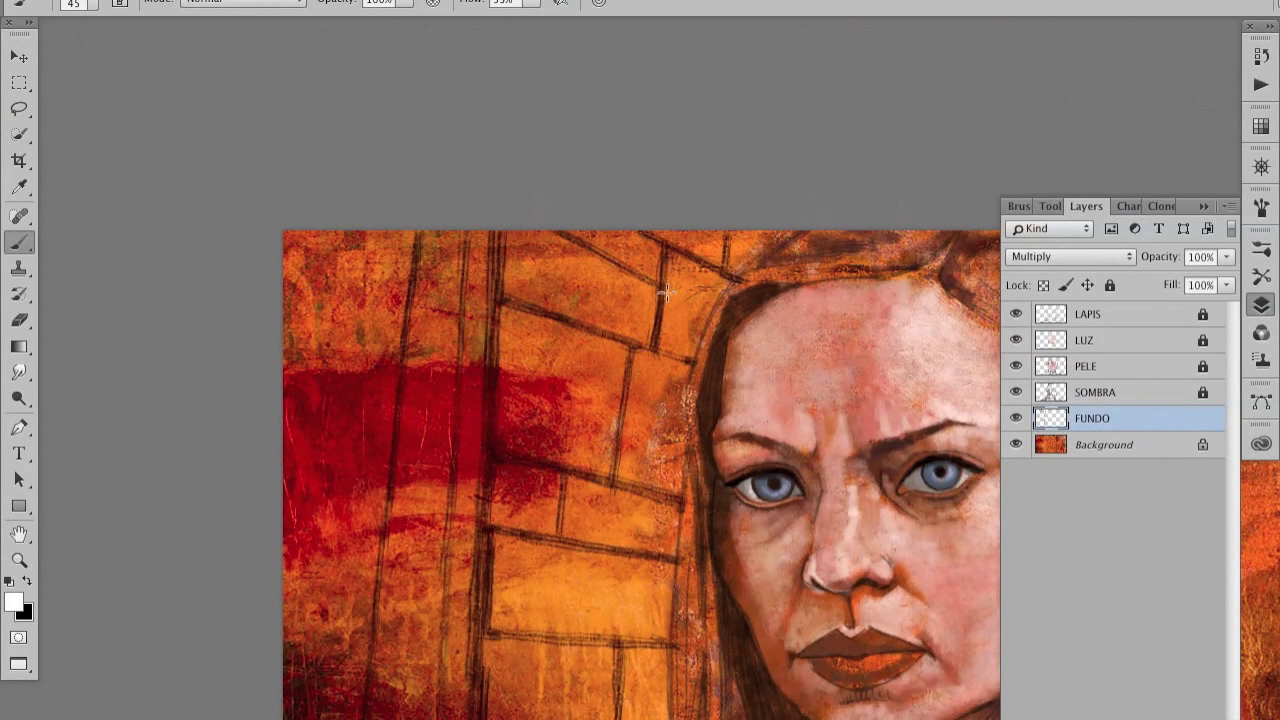
# Step: Trace and touch up the brick edges with dark red lines
pyautogui.scroll(-3, 650, 400)
pyautogui.keyDown('alt'); pyautogui.click(526, 456); pyautogui.keyUp('alt')
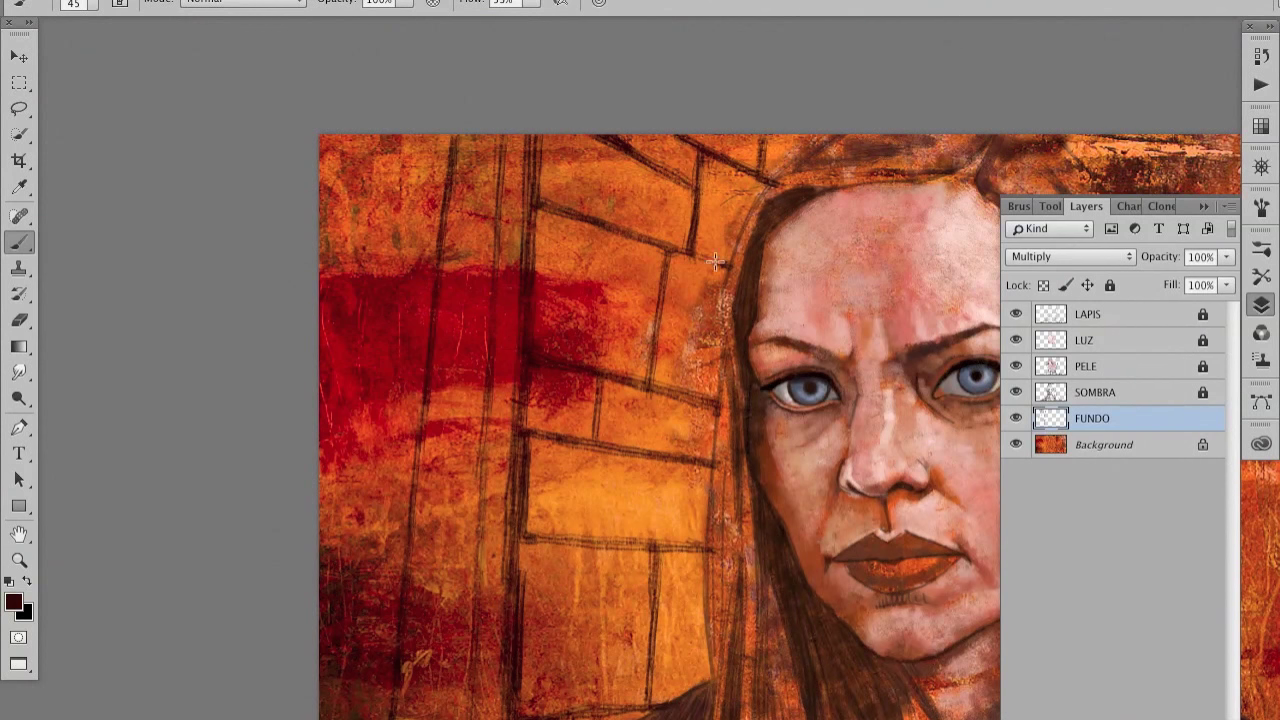
pyautogui.moveTo(612, 374); pyautogui.dragTo(705, 398)
pyautogui.scroll(-2, 650, 400)
pyautogui.moveTo(530, 446); pyautogui.dragTo(636, 472)
pyautogui.scroll(-4, 630, 400)
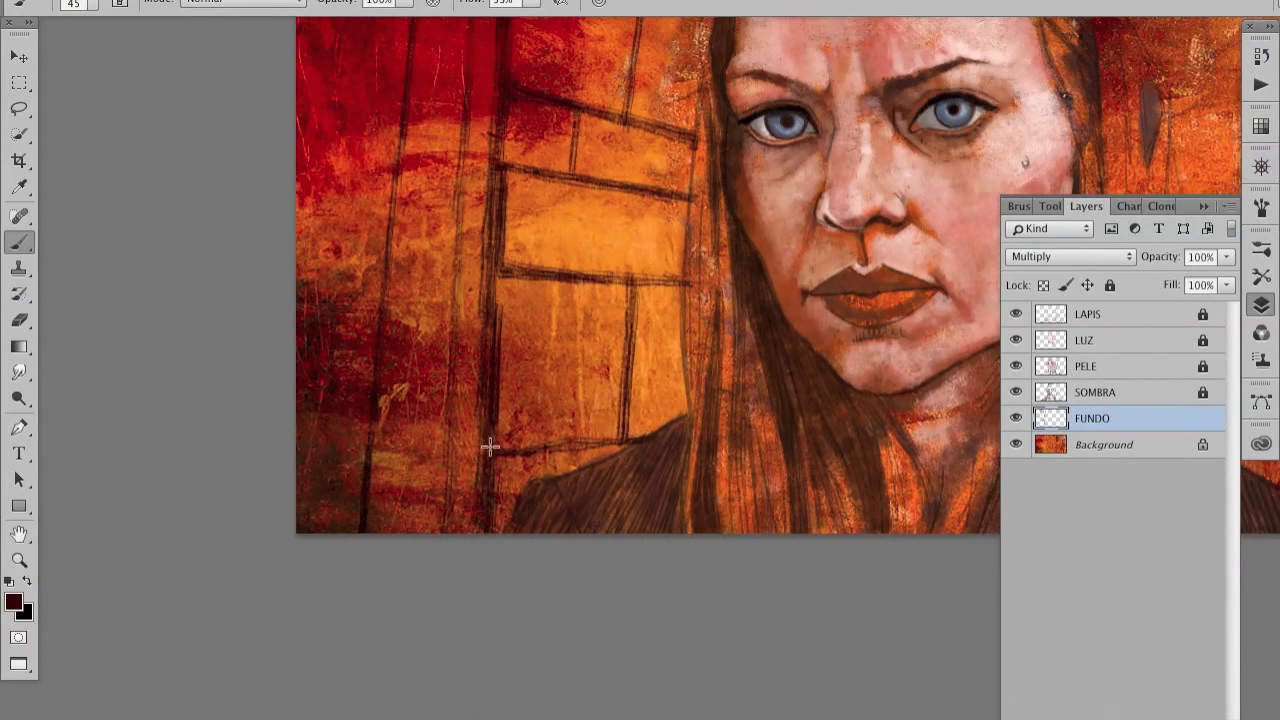
pyautogui.scroll(2, 520, 440)
pyautogui.moveTo(522, 360); pyautogui.dragTo(524, 511)
pyautogui.moveTo(528, 290); pyautogui.dragTo(583, 557)
pyautogui.moveTo(590, 368); pyautogui.dragTo(590, 490)
pyautogui.moveTo(522, 686)
pyautogui.mouseDown()
pyautogui.moveTo(594, 329)
pyautogui.moveTo(580, 514)
pyautogui.mouseUp()
pyautogui.moveTo(647, 176); pyautogui.dragTo(641, 338)
pyautogui.hotkey('ctrl', '-')
# Step: Make and drop a thin lasso selection along the left brick line, then select the LAPIS layer
pyautogui.press('l')
pyautogui.moveTo(560, 178); pyautogui.dragTo(620, 165)
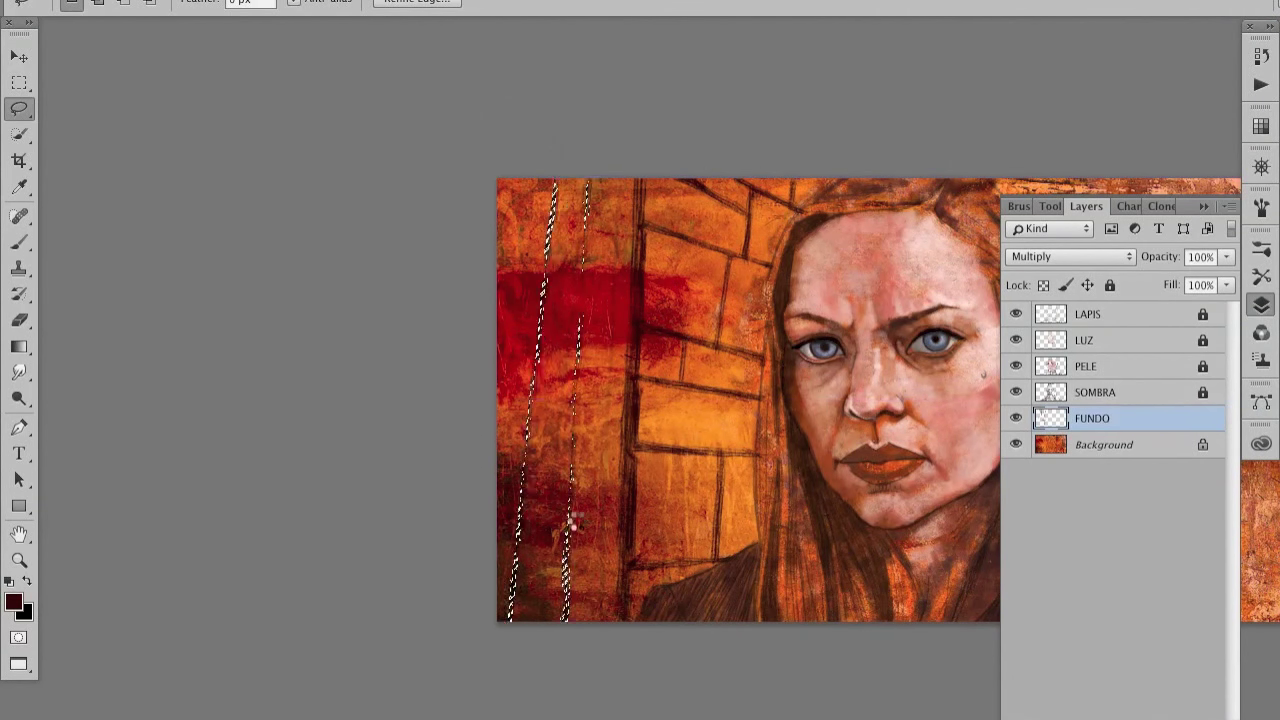
pyautogui.hotkey('ctrl', 'd')
pyautogui.click(1016, 314)
pyautogui.click(1087, 314)
# Step: Draw another thin freehand selection and dismiss the invalid numeric entry alert
pyautogui.moveTo(560, 180); pyautogui.dragTo(608, 506)
pyautogui.press('space')
pyautogui.press('Return')
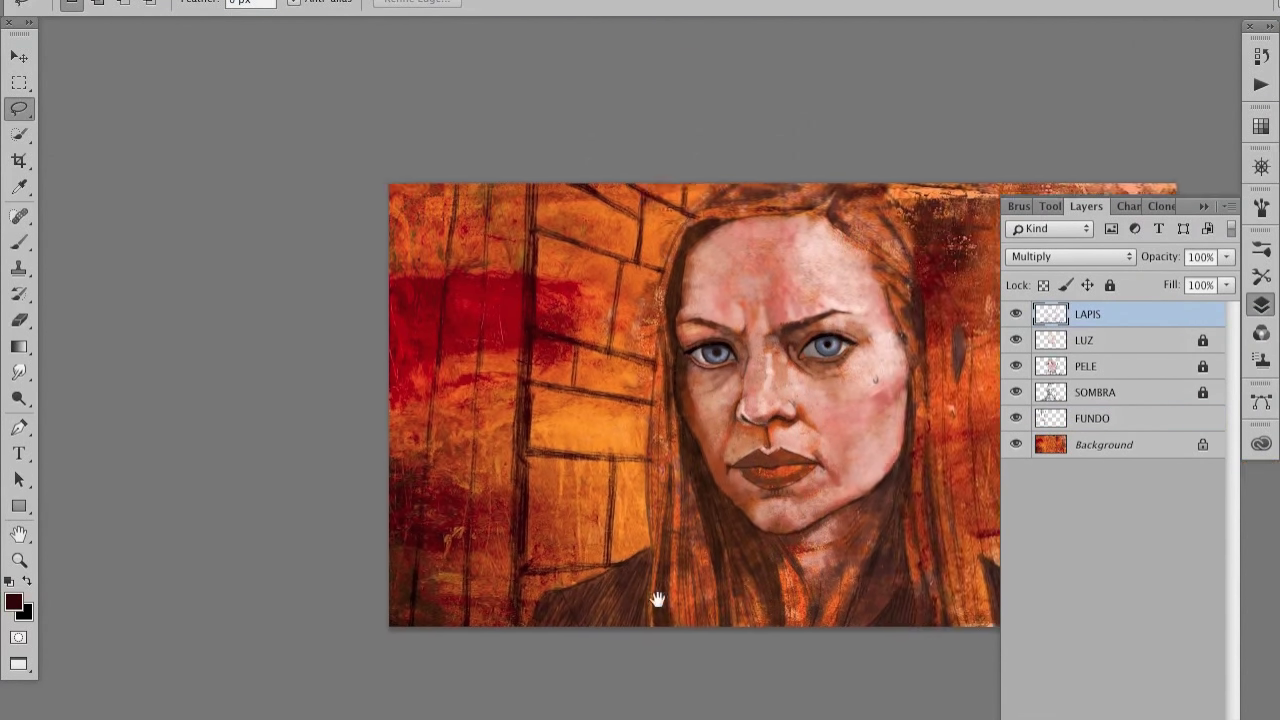
pyautogui.hscroll(5, 888, 612)
pyautogui.hscroll(-2, 888, 612)
# Step: Lock the LAPIS layer and set the foreground colour to dusty red a15147
pyautogui.click(1110, 285)
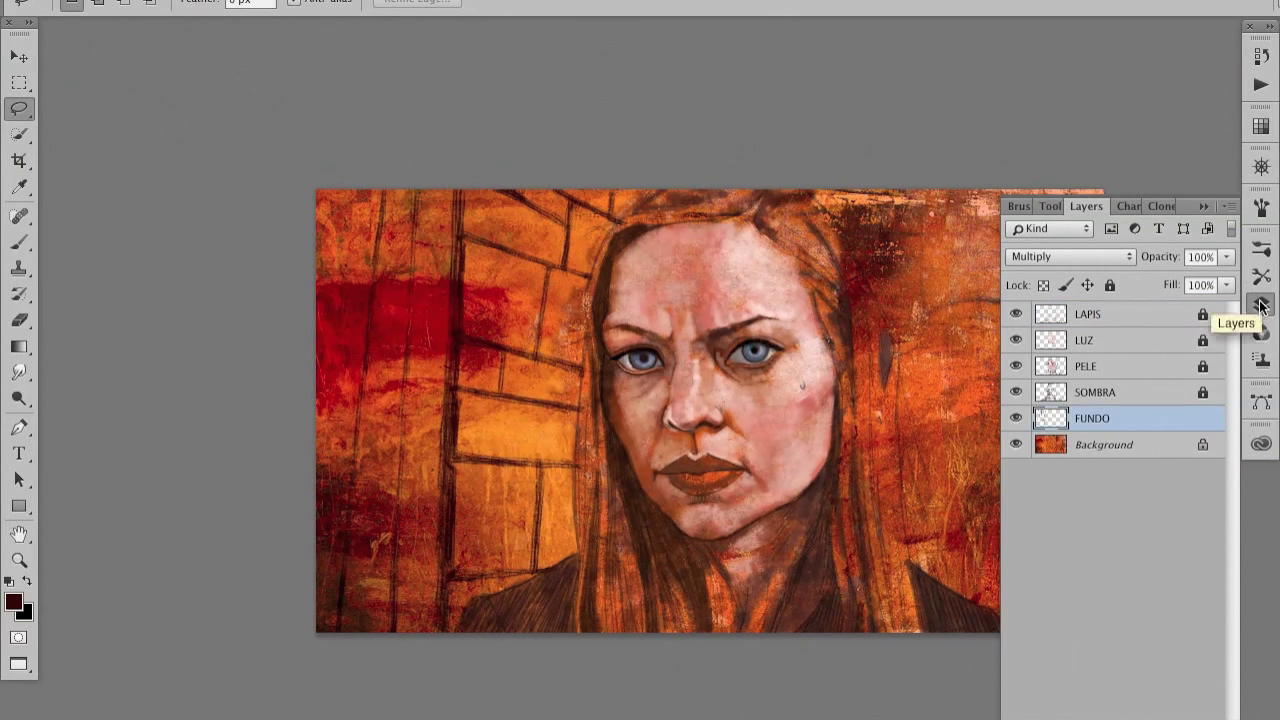
pyautogui.click(1261, 275)
pyautogui.click(519, 287)
pyautogui.press('Return')
# Step: Switch to the Brush and add a new empty Layer 1 above FUNDO
pyautogui.press('b')
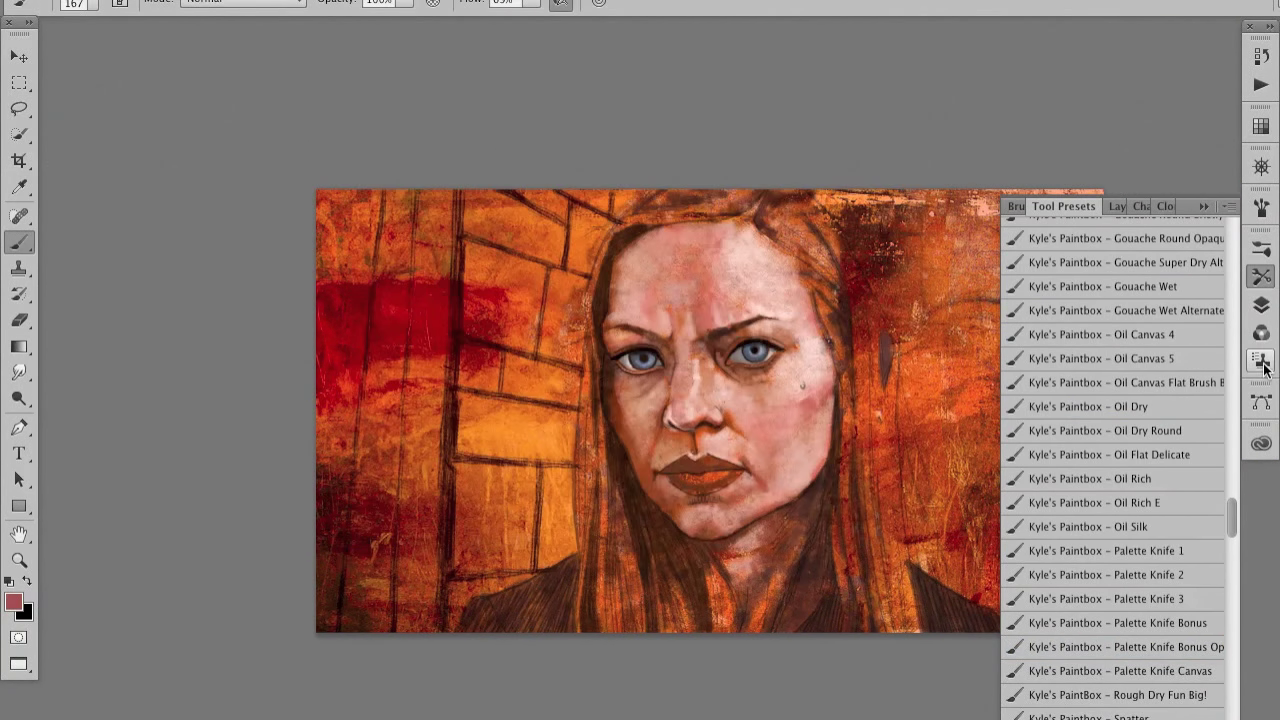
pyautogui.press('F7')
pyautogui.hotkey('ctrl', 'shift', 'alt', 'n')
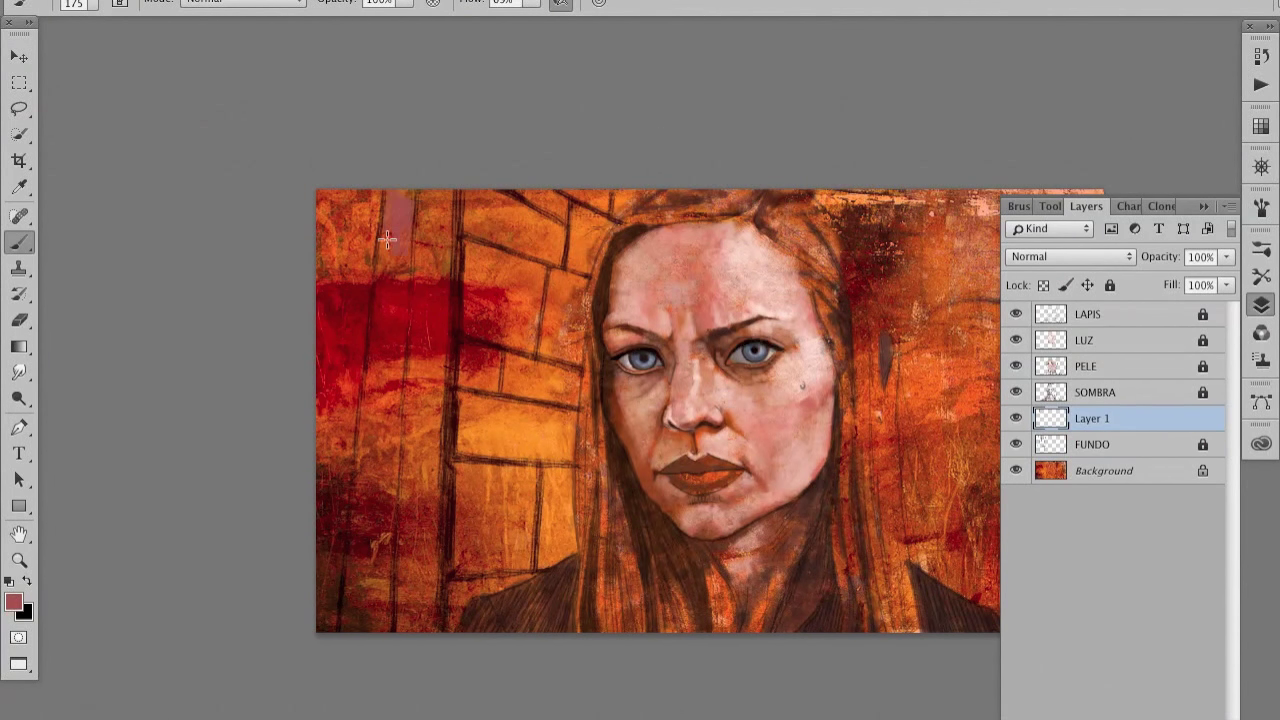
# Step: Paint long dusty-pink vertical strokes down the wall's left edge
pyautogui.moveTo(387, 238); pyautogui.dragTo(375, 525)
pyautogui.moveTo(350, 655); pyautogui.dragTo(420, 263)
pyautogui.hotkey('ctrl', '=')
pyautogui.hotkey('ctrl', '=')
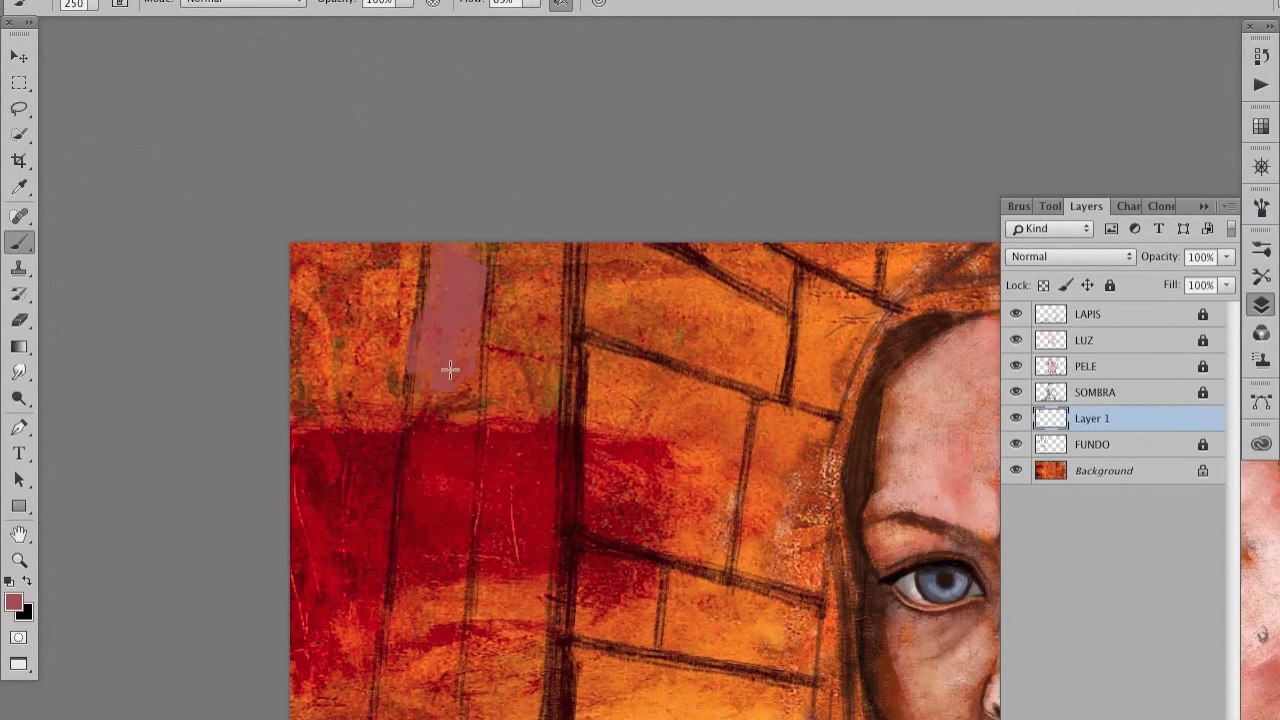
pyautogui.moveTo(435, 388); pyautogui.dragTo(440, 540)
pyautogui.moveTo(466, 250); pyautogui.dragTo(466, 340)
pyautogui.moveTo(420, 390); pyautogui.dragTo(440, 500)
pyautogui.moveTo(450, 350)
pyautogui.mouseDown()
pyautogui.moveTo(443, 487)
pyautogui.moveTo(502, 364)
pyautogui.moveTo(445, 540)
pyautogui.mouseUp()
pyautogui.moveTo(440, 600)
pyautogui.mouseDown()
pyautogui.moveTo(406, 297)
pyautogui.moveTo(400, 420)
pyautogui.mouseUp()
# Step: Extend the pink strip over the upper-left bricks with smaller strokes
pyautogui.moveTo(500, 420)
pyautogui.mouseDown()
pyautogui.moveTo(553, 449)
pyautogui.moveTo(555, 468)
pyautogui.mouseUp()
pyautogui.moveTo(505, 285)
pyautogui.mouseDown()
pyautogui.moveTo(460, 210)
pyautogui.moveTo(420, 260)
pyautogui.mouseUp()
pyautogui.moveTo(495, 110)
pyautogui.mouseDown()
pyautogui.moveTo(430, 340)
pyautogui.moveTo(493, 247)
pyautogui.moveTo(450, 110)
pyautogui.mouseUp()
pyautogui.moveTo(623, 323); pyautogui.dragTo(543, 189)
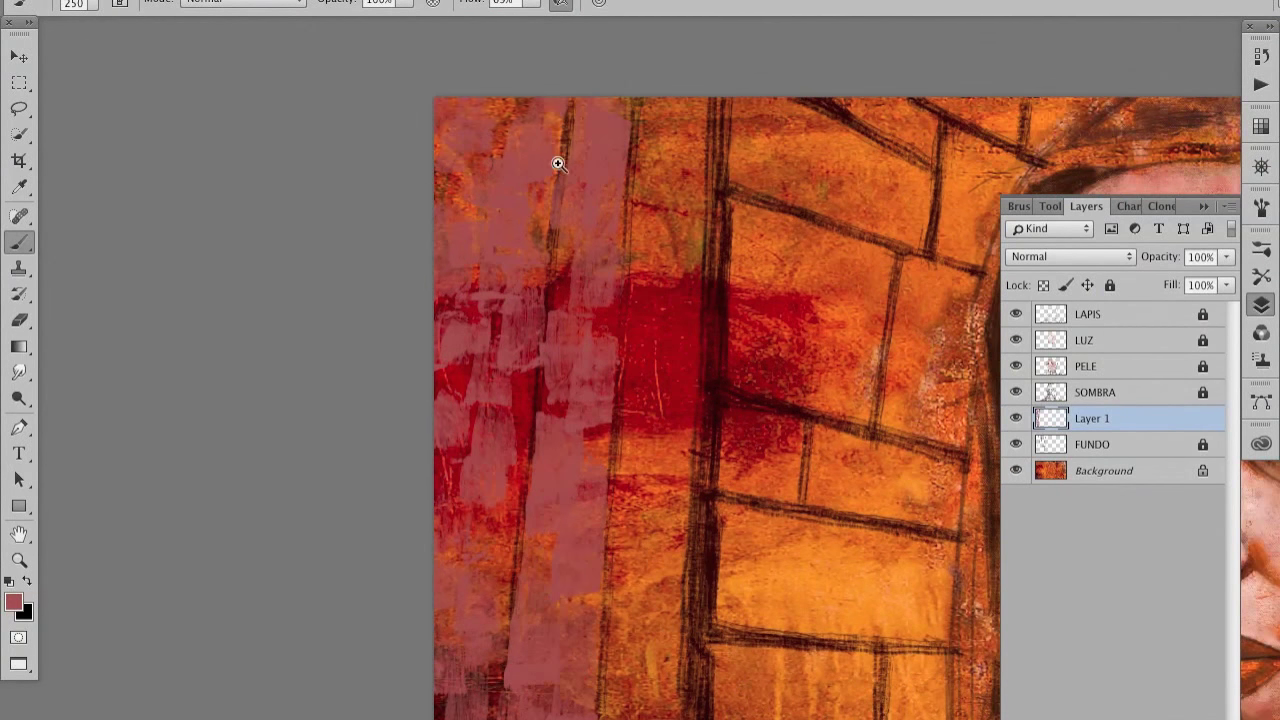
pyautogui.moveTo(580, 130); pyautogui.dragTo(475, 311)
pyautogui.hotkey('ctrl', '-')
pyautogui.moveTo(500, 360); pyautogui.dragTo(520, 600)
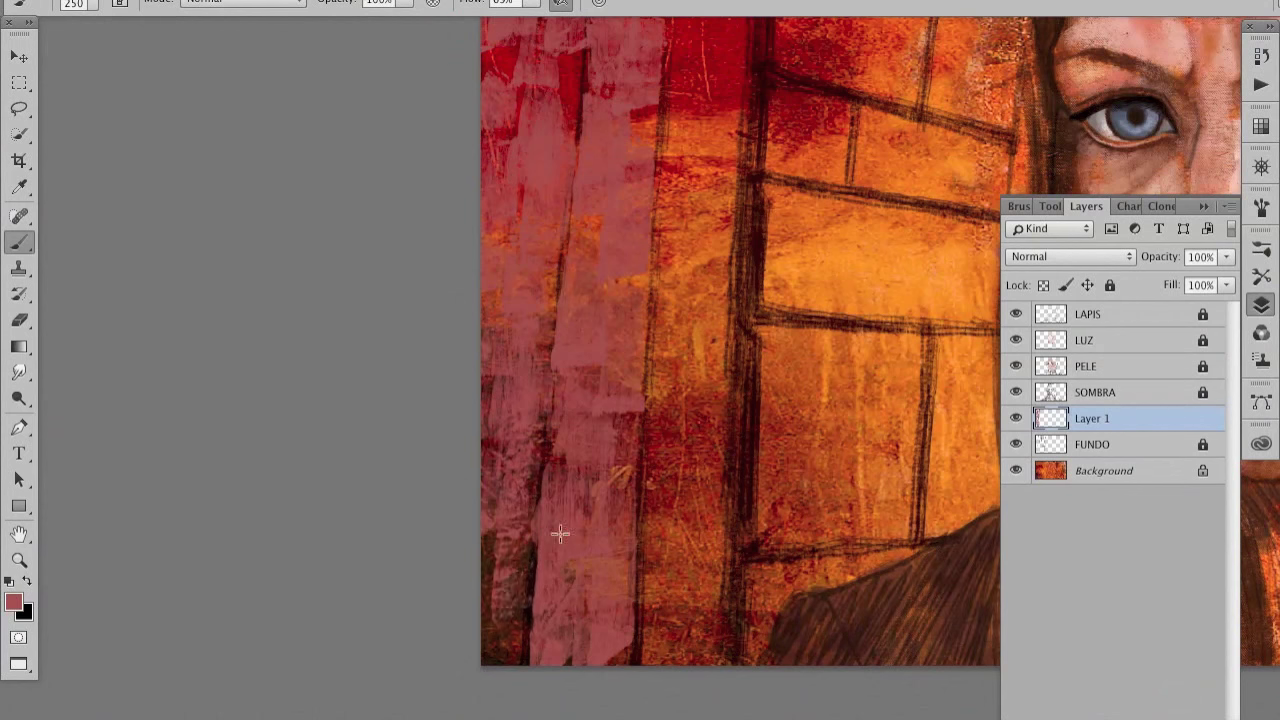
pyautogui.hotkey('ctrl', '+')
pyautogui.moveTo(586, 457); pyautogui.dragTo(578, 600)
pyautogui.hotkey('ctrl', '-')
pyautogui.moveTo(750, 509); pyautogui.dragTo(613, 497)
# Step: Colorize the pink strokes with Hue/Saturation, lightness -14
pyautogui.hotkey('ctrl', 'u')
pyautogui.click(1165, 611)
pyautogui.moveTo(918, 544); pyautogui.dragTo(937, 544)
pyautogui.moveTo(967, 596); pyautogui.dragTo(961, 599)
pyautogui.click(1196, 388)
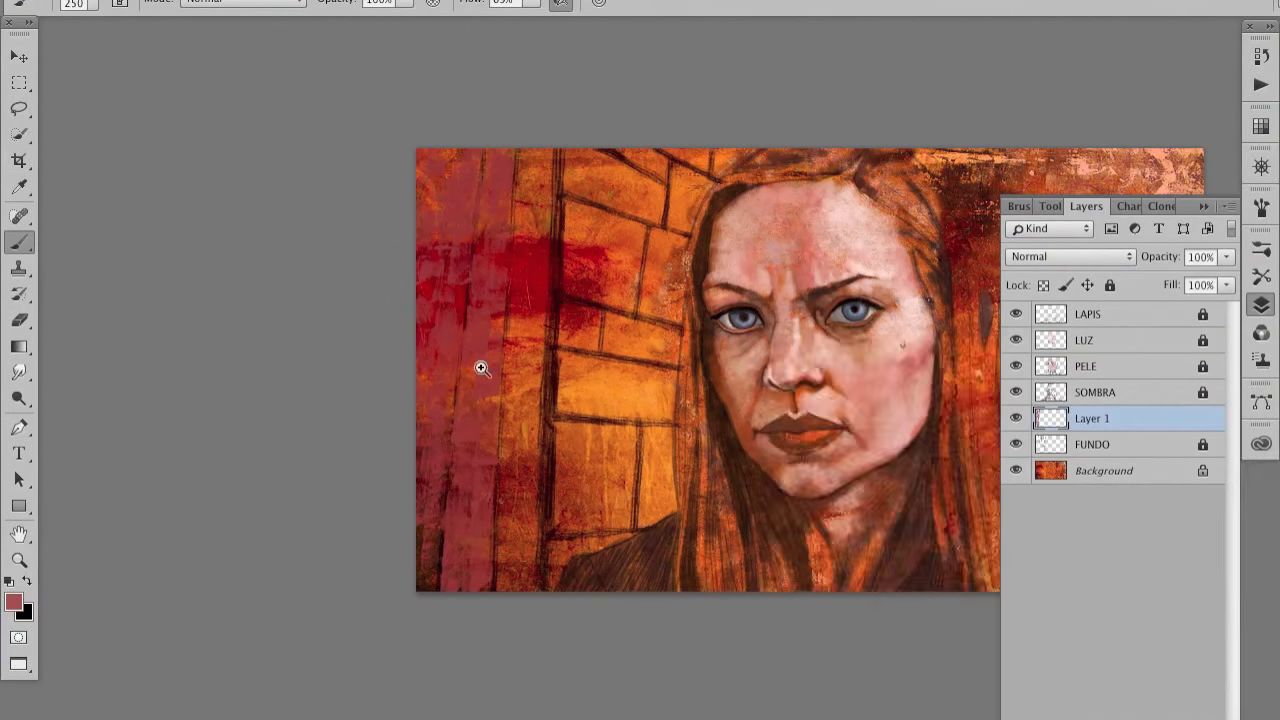
# Step: Choose a lighter salmon pink and paint a stripe beside the bricks
pyautogui.hotkey('ctrl', '+')
pyautogui.click(13, 601)
pyautogui.press('Return')
pyautogui.press('b')
pyautogui.moveTo(536, 305); pyautogui.dragTo(522, 380)
pyautogui.hotkey('ctrl', '-')
pyautogui.hotkey('ctrl', '+')
pyautogui.moveTo(525, 160); pyautogui.dragTo(512, 470)
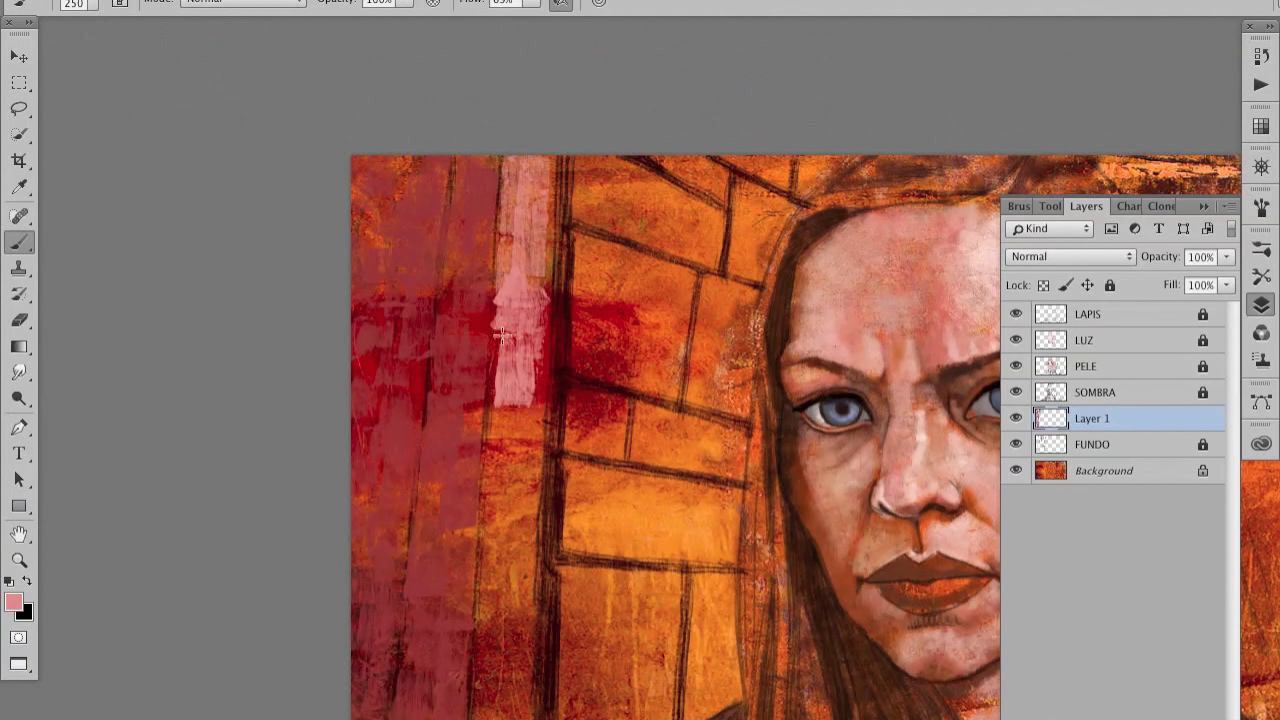
# Step: Add more light pink strokes along the stripe and shrink the brush to 150
pyautogui.hotkey('ctrl', '-')
pyautogui.hotkey('ctrl', '+')
pyautogui.moveTo(545, 262)
pyautogui.mouseDown()
pyautogui.moveTo(562, 384)
pyautogui.moveTo(560, 600)
pyautogui.mouseUp()
pyautogui.scroll(-5, 562, 384)
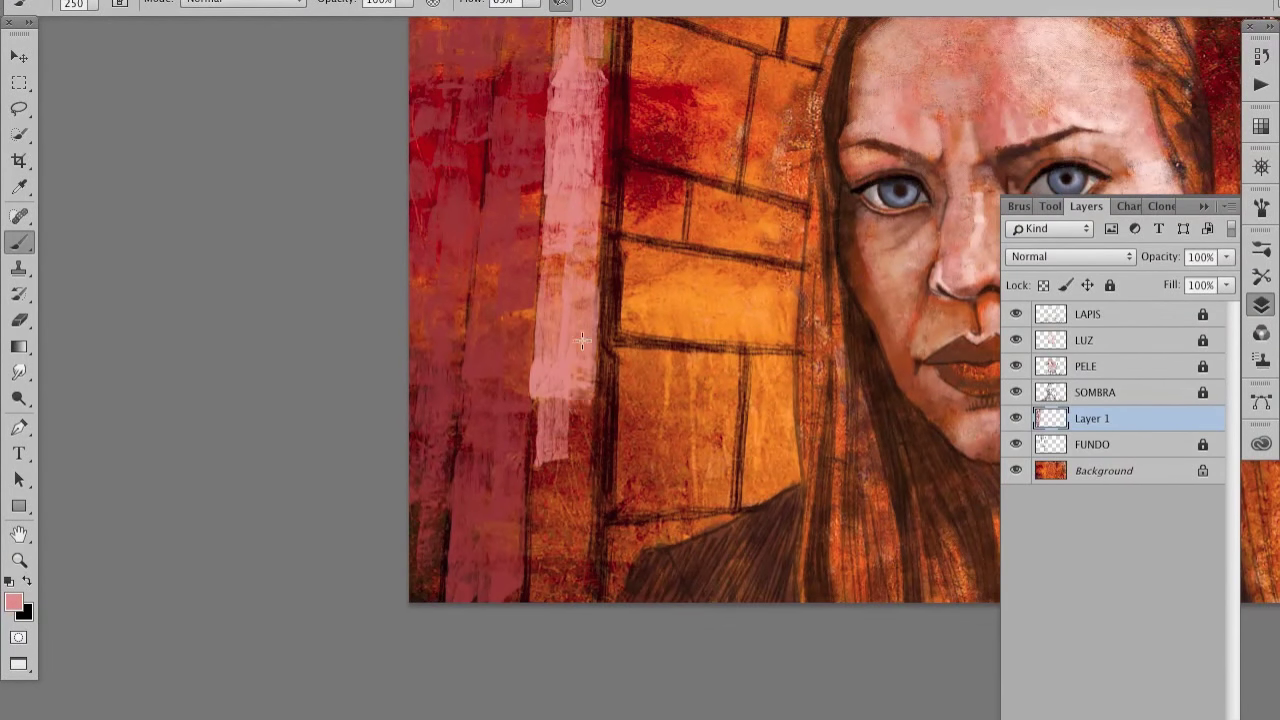
pyautogui.scroll(4, 580, 390)
pyautogui.press('[')
pyautogui.press('[')
pyautogui.press('[')
pyautogui.scroll(9, 578, 385)
# Step: Pick a dark red paint colour and enlarge the brush to 300
pyautogui.hotkey('ctrl', '-')
pyautogui.hotkey('ctrl', '+')
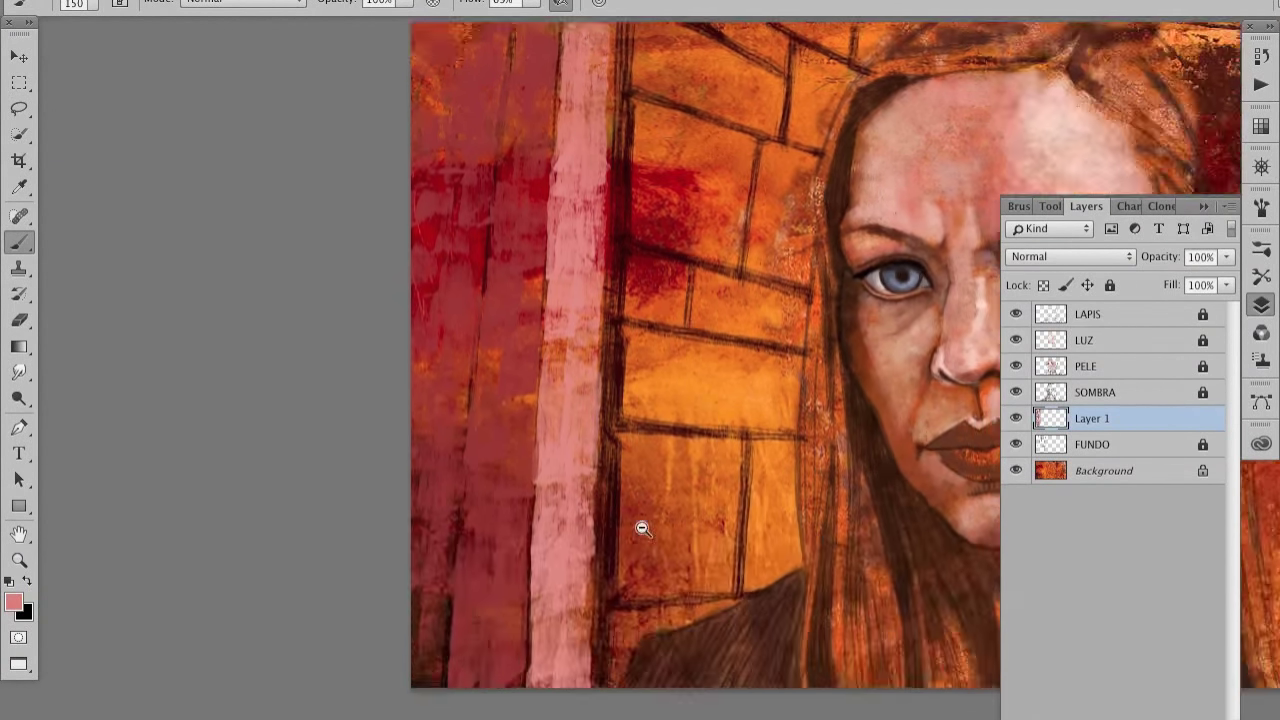
pyautogui.keyDown('alt'); pyautogui.click(531, 471); pyautogui.keyUp('alt')
pyautogui.press(']')
pyautogui.press(']')
pyautogui.press(']')
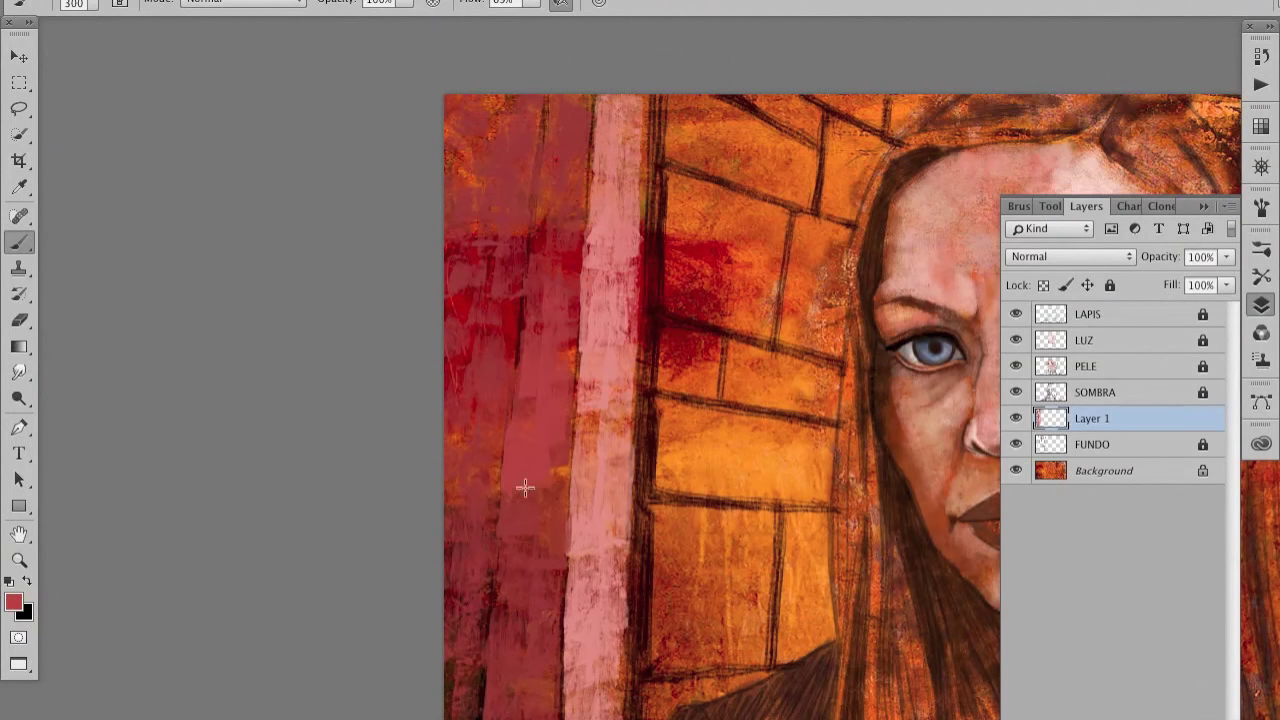
pyautogui.click(1261, 276)
# Step: Choose the Textura 1 brush preset and bring the brick area into view
pyautogui.scroll(-10, 1142, 500)
pyautogui.doubleClick(1142, 541)
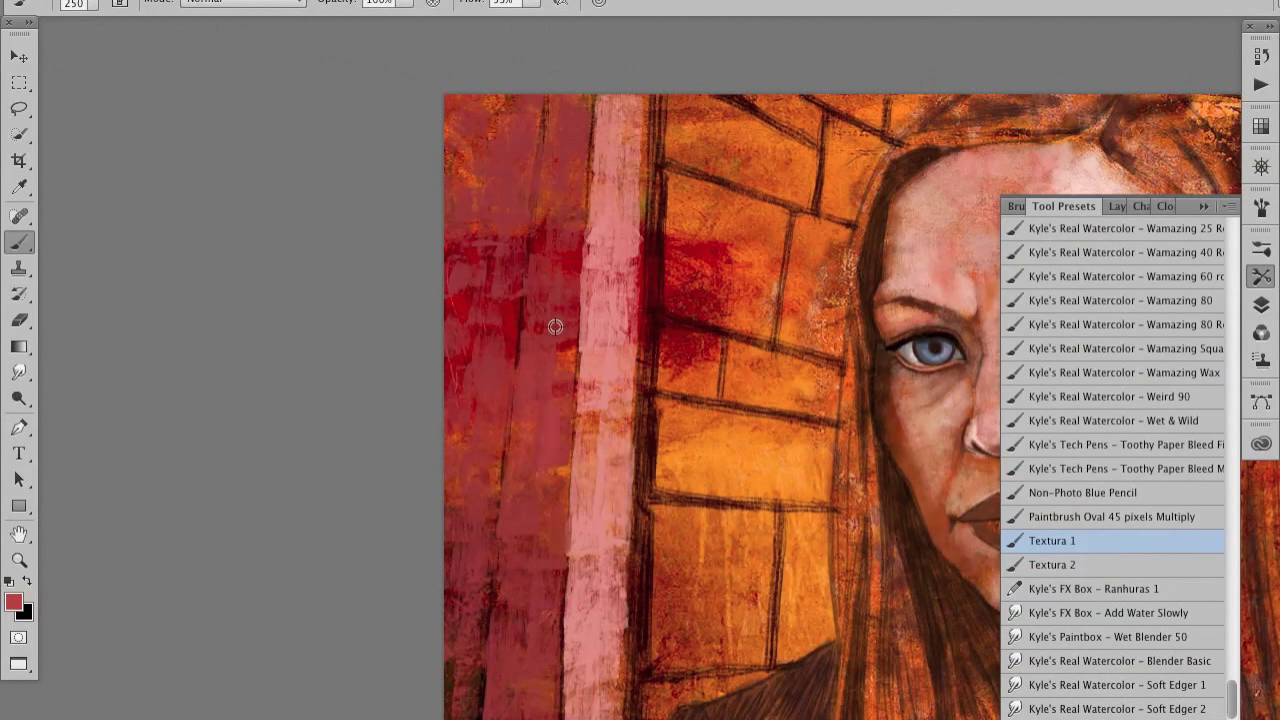
pyautogui.scroll(5, 531, 526)
pyautogui.scroll(-3, 531, 366)
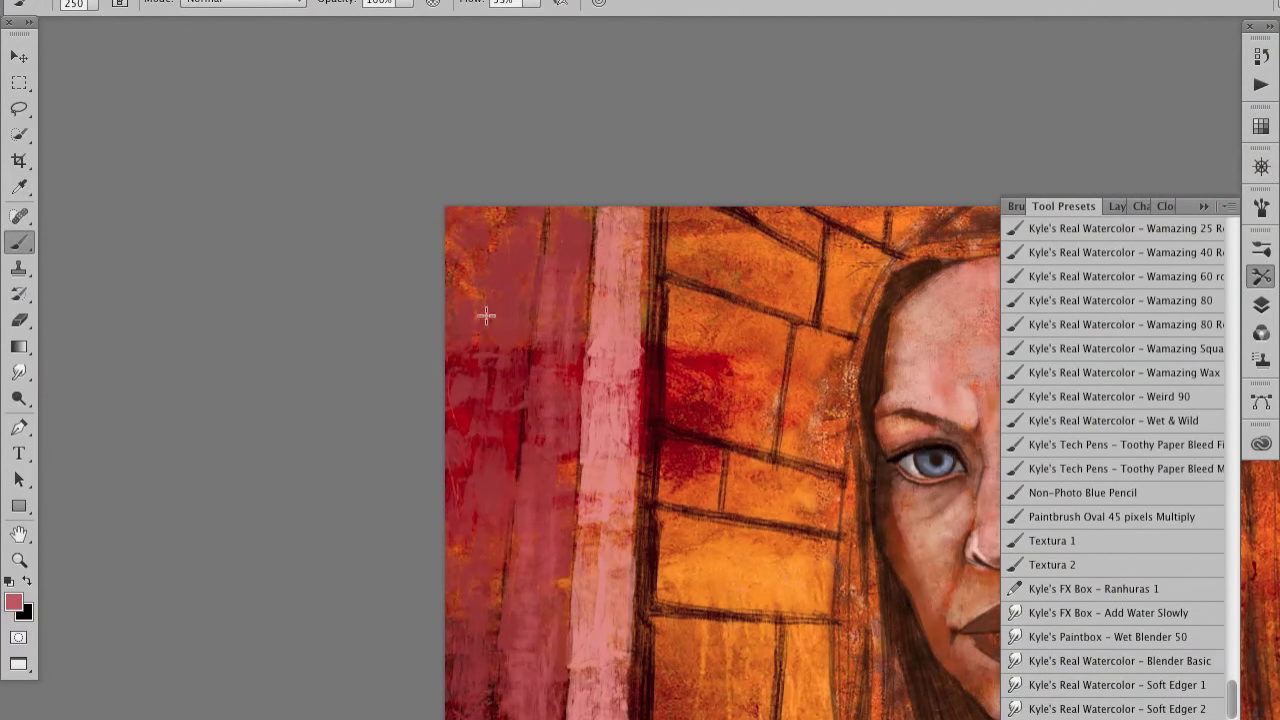
pyautogui.moveTo(586, 428)
pyautogui.mouseDown()
pyautogui.moveTo(578, 397)
pyautogui.moveTo(497, 439)
pyautogui.mouseUp()
pyautogui.scroll(-5, 1110, 450)
pyautogui.scroll(-5, 1110, 450)
pyautogui.click(1110, 464)
pyautogui.moveTo(859, 515); pyautogui.dragTo(663, 416)
pyautogui.click(1261, 305)
# Step: Sample the wall orange, then set a light cream paint colour
pyautogui.press('i')
pyautogui.click(378, 420)
pyautogui.click(14, 601)
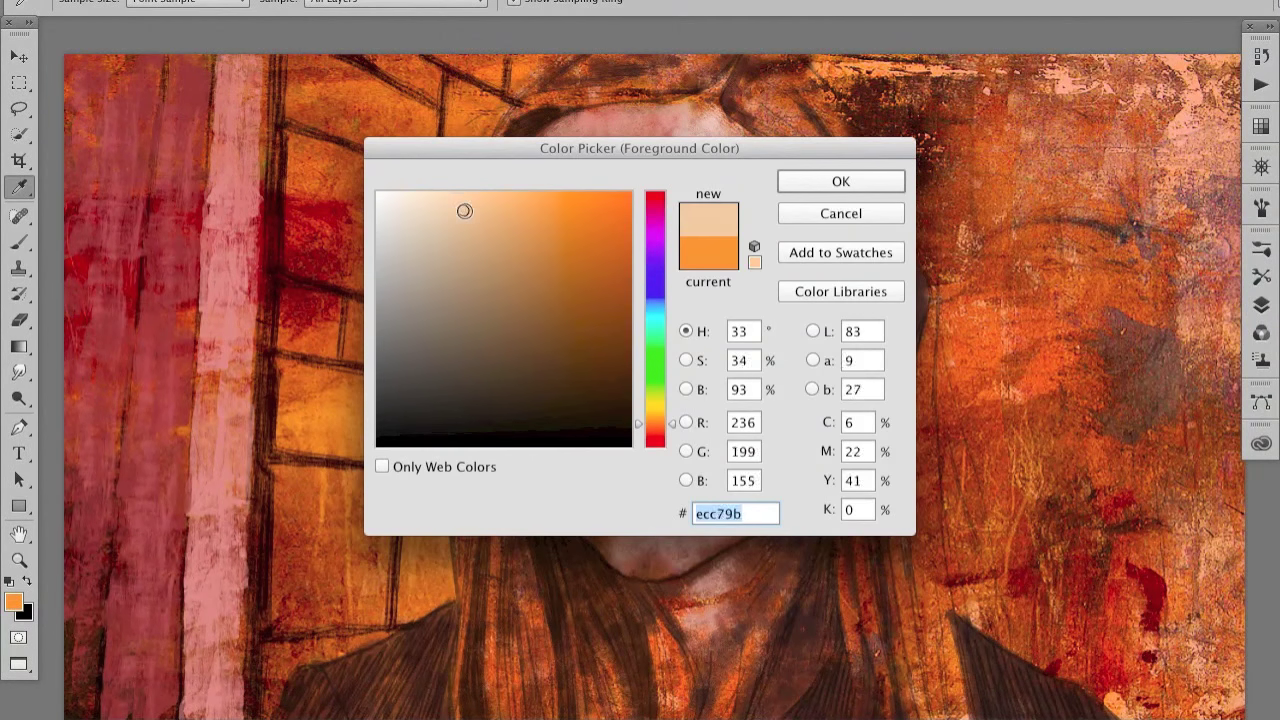
pyautogui.press('Return')
pyautogui.press('b')
pyautogui.moveTo(300, 380); pyautogui.dragTo(360, 410)
pyautogui.scroll(2, 340, 400)
# Step: Fill the bricks left of the face with pale cream blocks
pyautogui.moveTo(300, 360)
pyautogui.mouseDown()
pyautogui.moveTo(425, 418)
pyautogui.moveTo(350, 470)
pyautogui.moveTo(450, 465)
pyautogui.mouseUp()
pyautogui.moveTo(420, 380); pyautogui.dragTo(500, 410)
pyautogui.moveTo(270, 440)
pyautogui.mouseDown()
pyautogui.moveTo(283, 362)
pyautogui.moveTo(480, 400)
pyautogui.moveTo(566, 400)
pyautogui.mouseUp()
pyautogui.moveTo(358, 410); pyautogui.dragTo(498, 470)
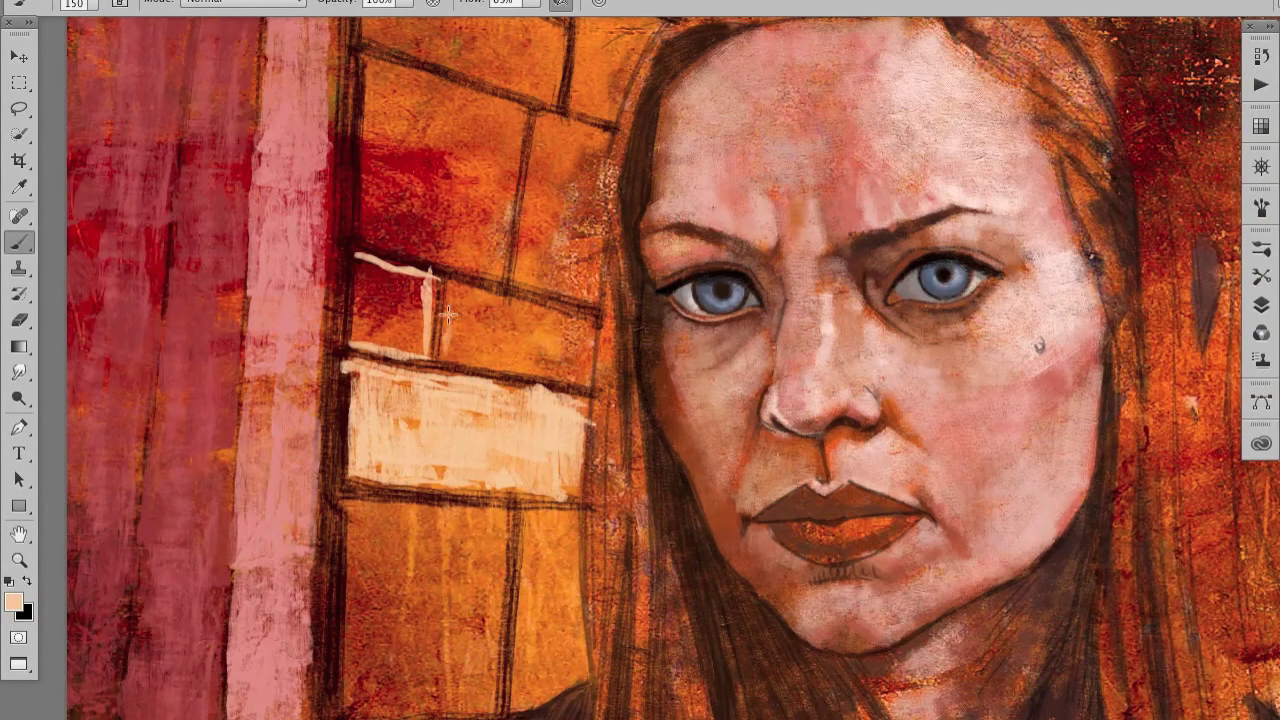
pyautogui.press(']')
pyautogui.moveTo(470, 340)
pyautogui.mouseDown()
pyautogui.moveTo(500, 320)
pyautogui.moveTo(560, 350)
pyautogui.moveTo(499, 346)
pyautogui.mouseUp()
pyautogui.moveTo(380, 297); pyautogui.dragTo(418, 288)
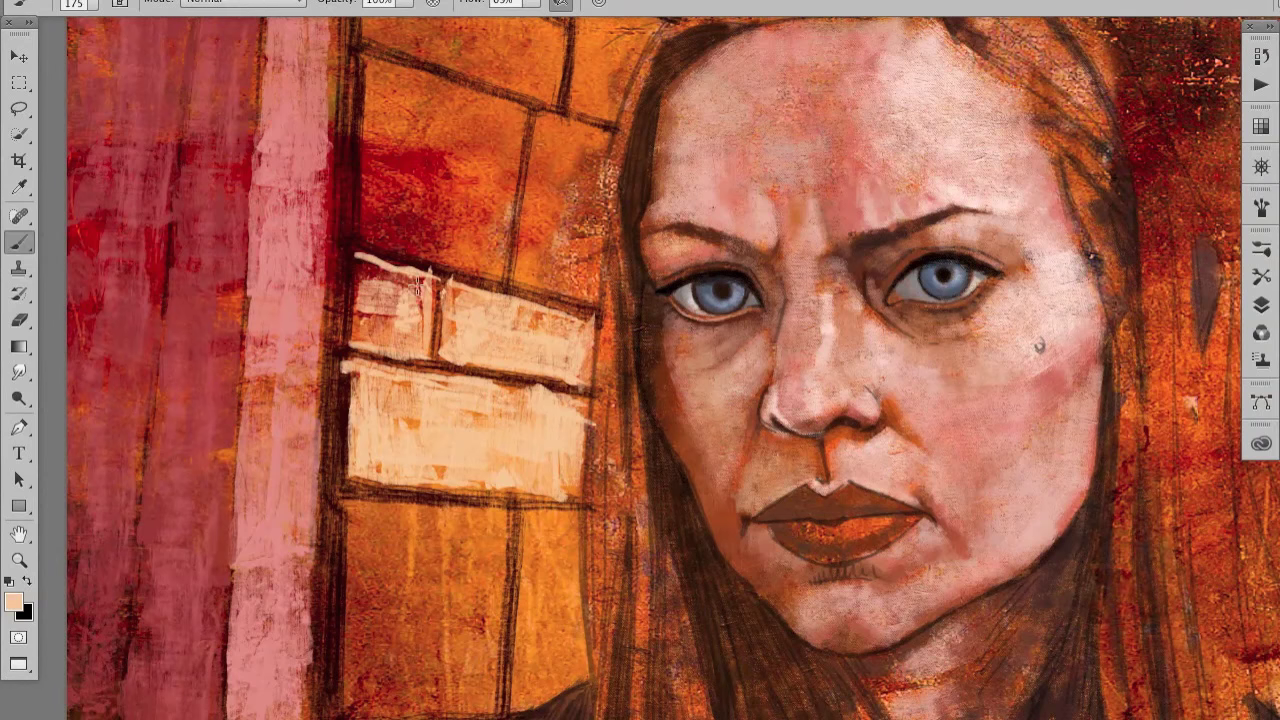
pyautogui.moveTo(350, 340); pyautogui.dragTo(400, 285)
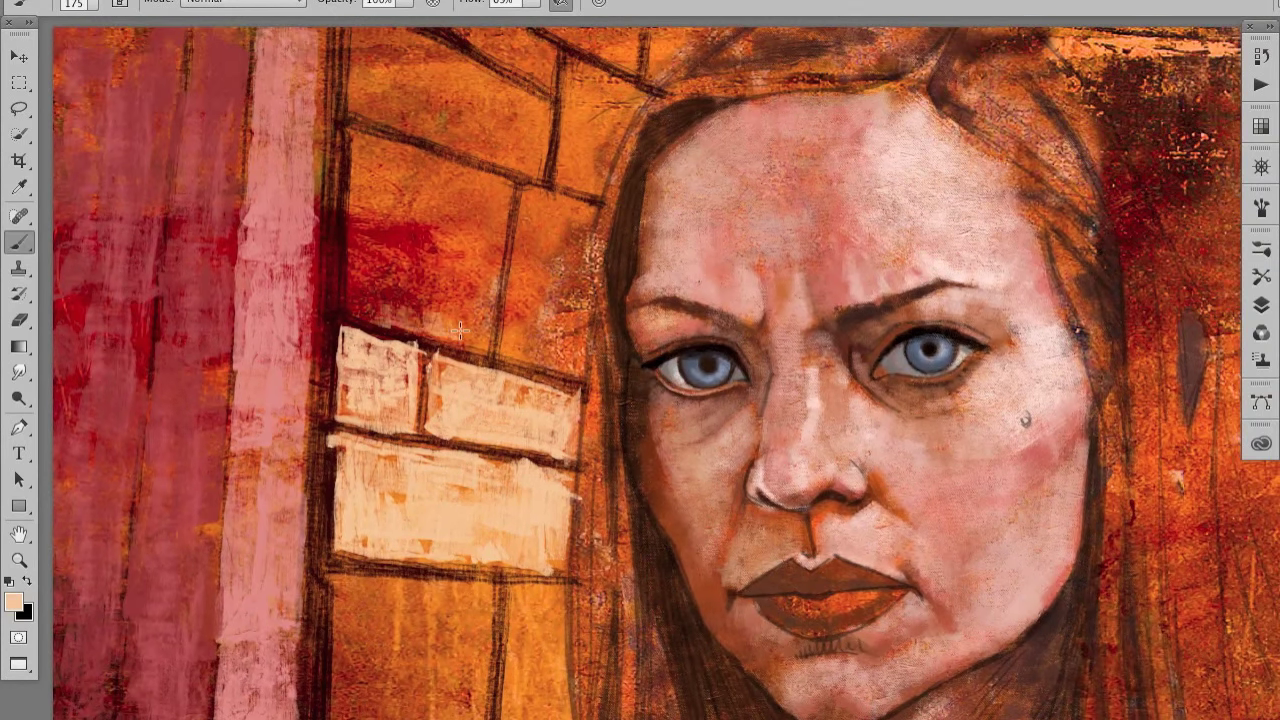
pyautogui.moveTo(470, 330); pyautogui.dragTo(350, 270)
pyautogui.moveTo(358, 196)
pyautogui.mouseDown()
pyautogui.moveTo(480, 160)
pyautogui.moveTo(490, 335)
pyautogui.moveTo(390, 190)
pyautogui.moveTo(375, 240)
pyautogui.moveTo(483, 197)
pyautogui.moveTo(440, 250)
pyautogui.mouseUp()
# Step: With a larger brush, paint the brick beside the window pale
pyautogui.press(']')
pyautogui.press(']')
pyautogui.press(']')
pyautogui.hotkey('ctrl', '-')
pyautogui.moveTo(569, 381)
pyautogui.mouseDown()
pyautogui.moveTo(555, 265)
pyautogui.moveTo(535, 380)
pyautogui.mouseUp()
pyautogui.moveTo(614, 430); pyautogui.dragTo(595, 545)
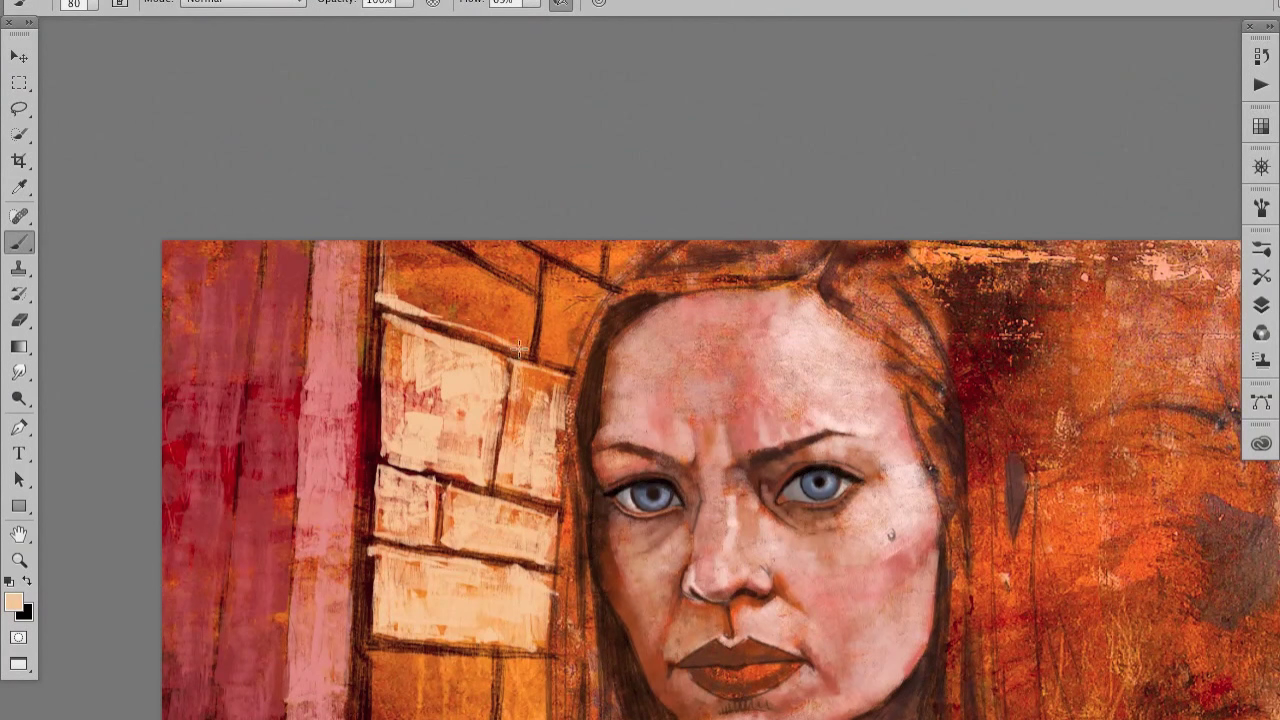
pyautogui.moveTo(520, 313); pyautogui.dragTo(527, 338)
pyautogui.moveTo(545, 360); pyautogui.dragTo(553, 272)
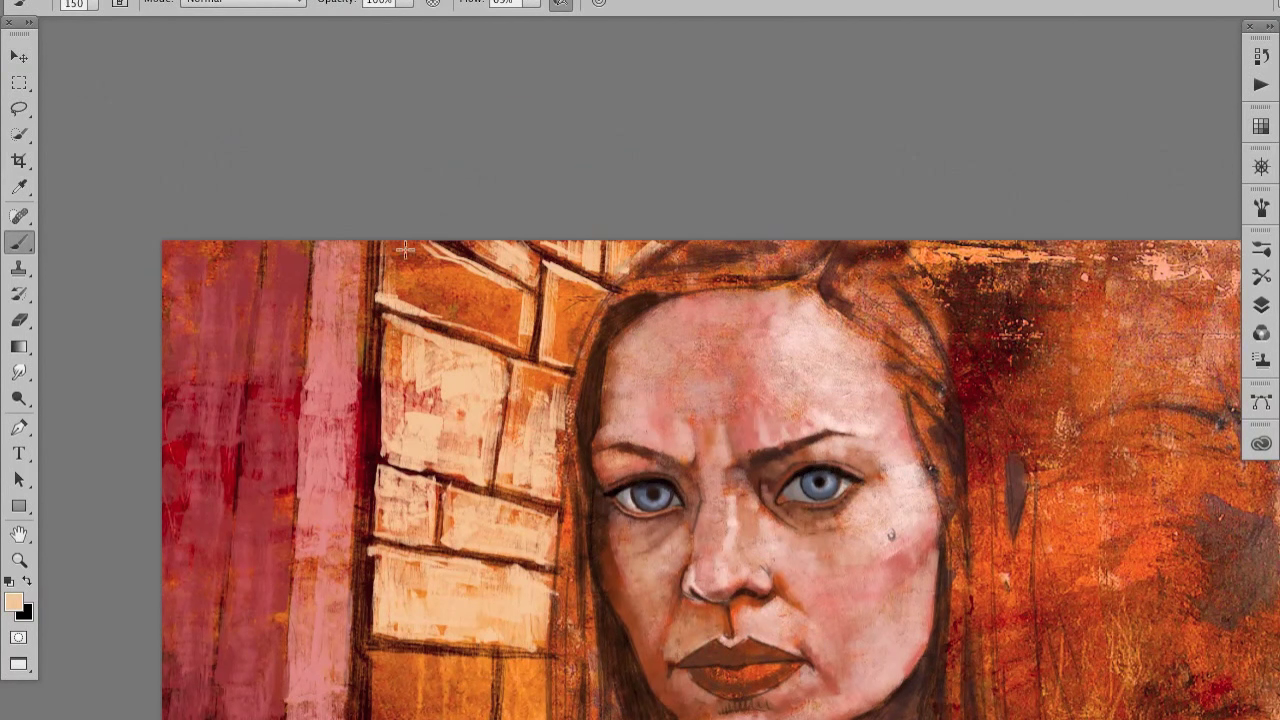
# Step: With a smaller brush, add pale strokes along the brick edges and window frame
pyautogui.press('[')
pyautogui.scroll(-5, 475, 337)
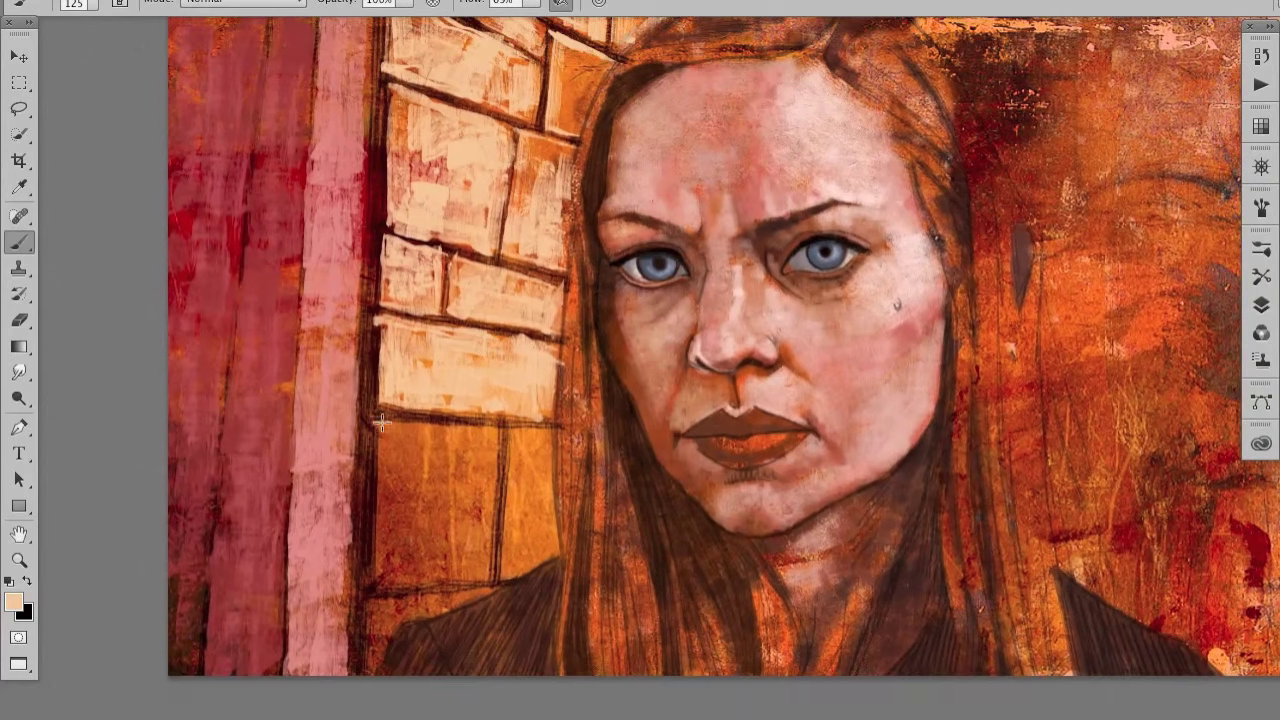
pyautogui.press('[')
pyautogui.press('[')
pyautogui.press('[')
pyautogui.moveTo(380, 420); pyautogui.dragTo(378, 566)
pyautogui.moveTo(545, 428); pyautogui.dragTo(510, 567)
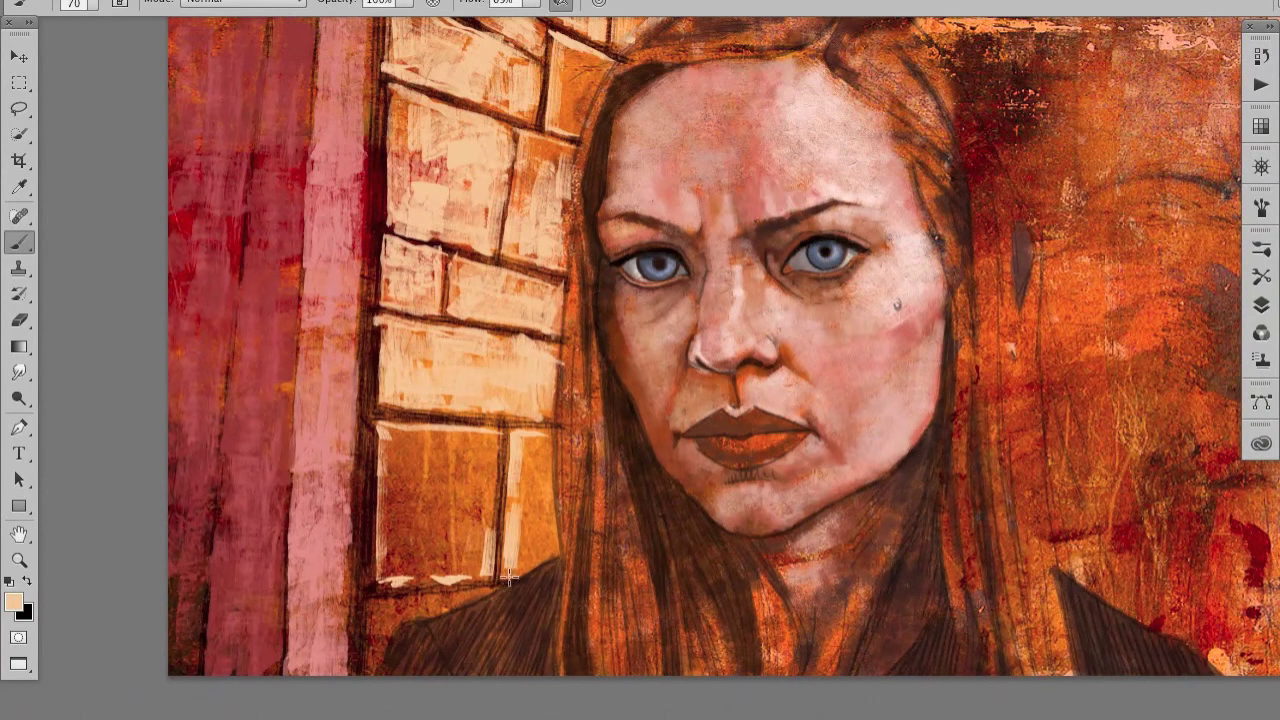
pyautogui.moveTo(464, 490); pyautogui.dragTo(464, 446)
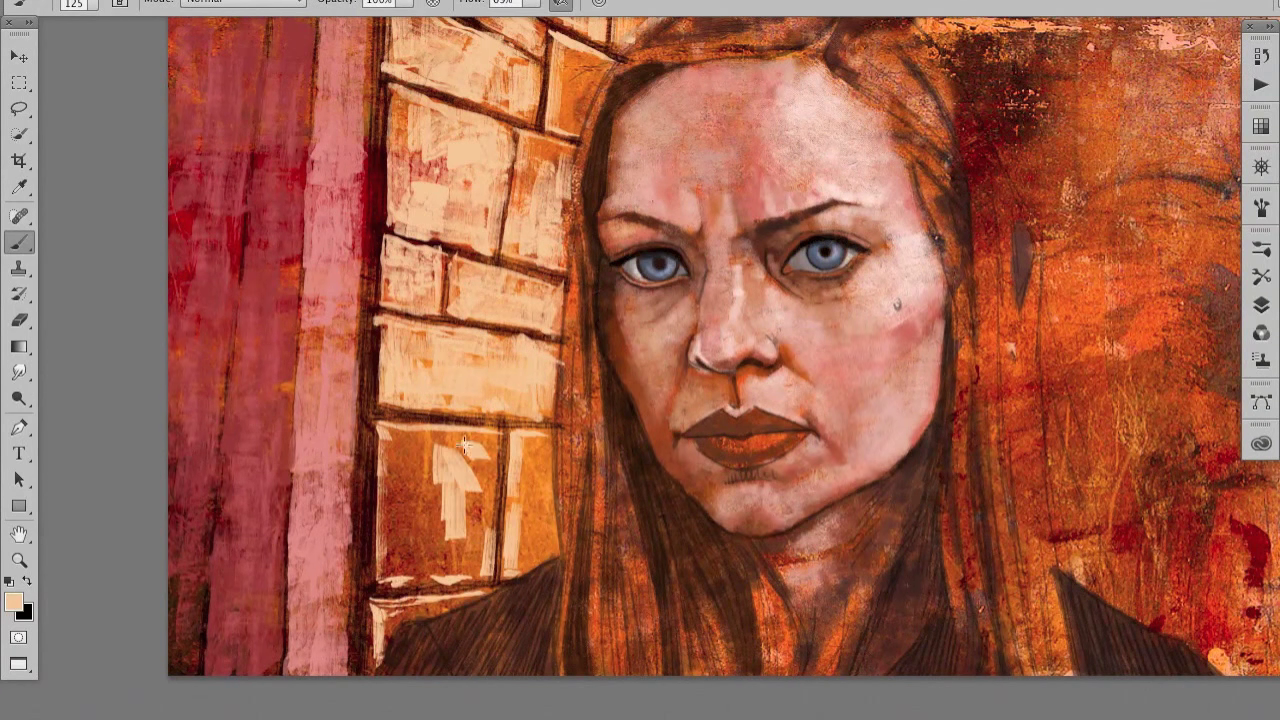
pyautogui.moveTo(533, 486); pyautogui.dragTo(530, 560)
pyautogui.moveTo(430, 580)
pyautogui.mouseDown()
pyautogui.moveTo(395, 478)
pyautogui.moveTo(440, 560)
pyautogui.mouseUp()
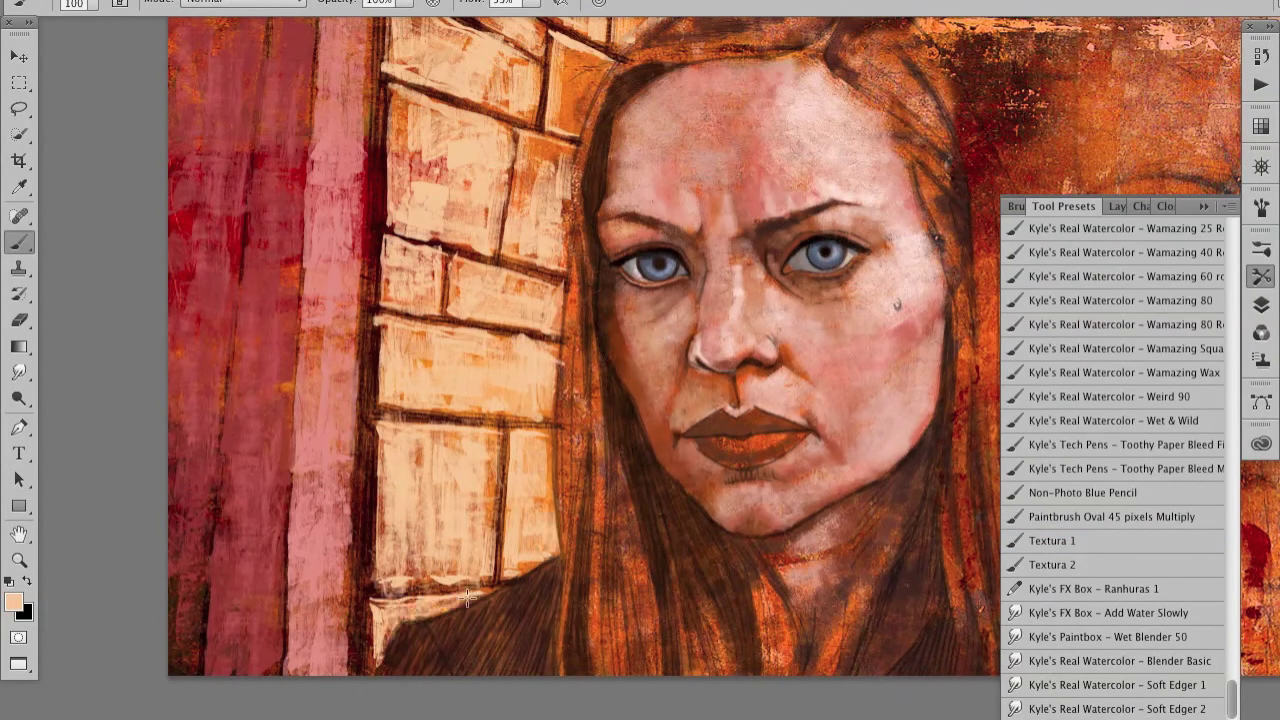
# Step: Shrink the brush and sample the bricks' light peach as the paint colour
pyautogui.press('[')
pyautogui.press('[')
pyautogui.scroll(5, 530, 338)
pyautogui.scroll(-2, 530, 338)
pyautogui.scroll(-3, 345, 265)
pyautogui.scroll(3, 561, 234)
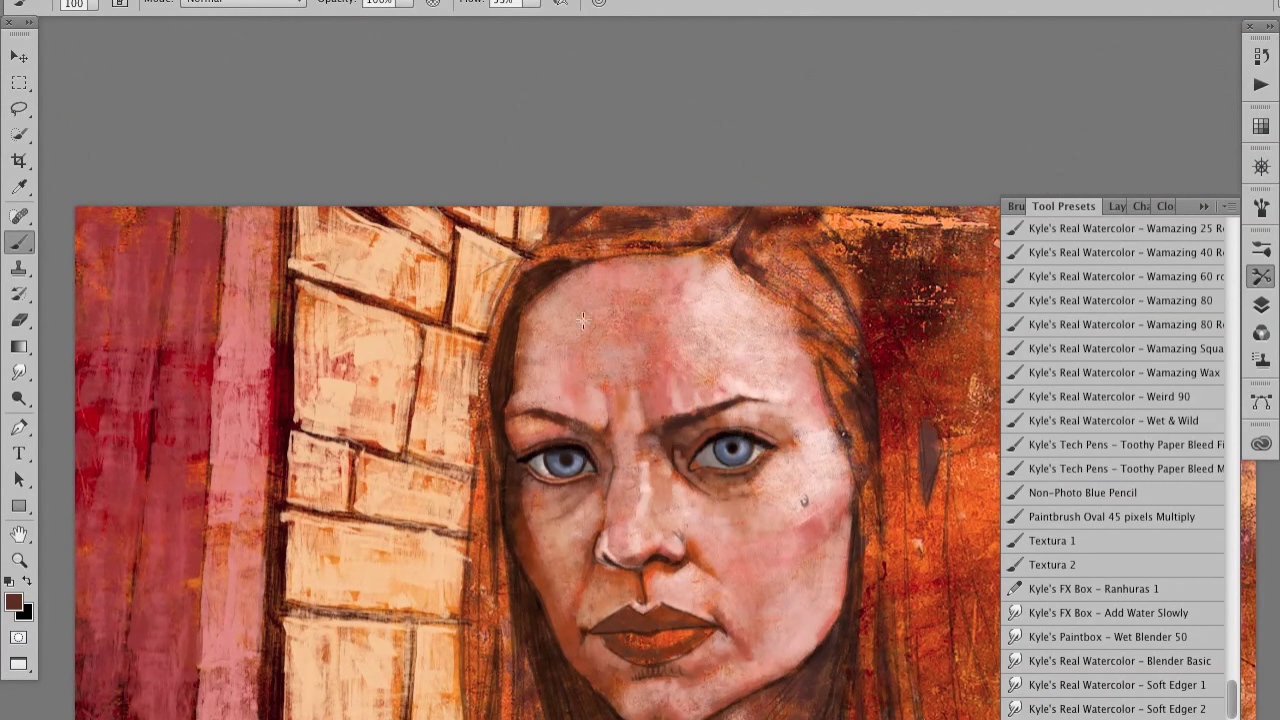
pyautogui.scroll(-5, 589, 373)
pyautogui.scroll(2, 691, 394)
pyautogui.scroll(2, 691, 394)
pyautogui.keyDown('alt'); pyautogui.click(327, 272); pyautogui.keyUp('alt')
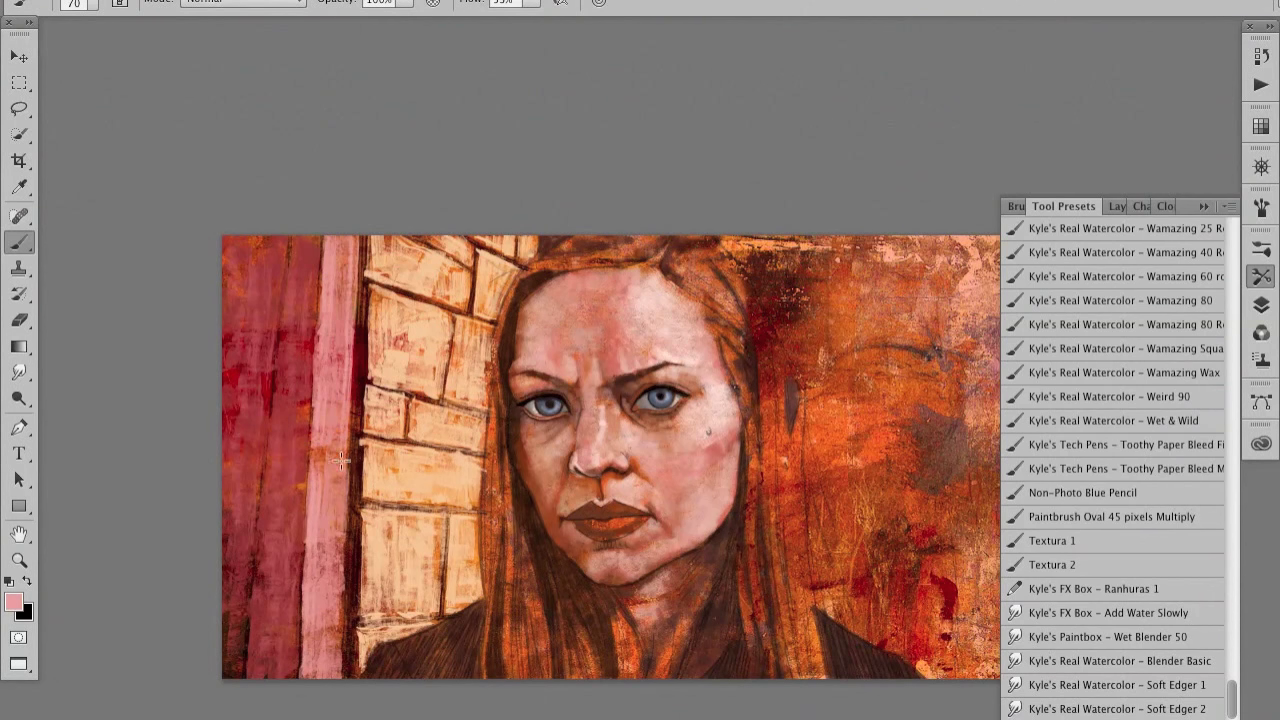
pyautogui.keyDown('alt'); pyautogui.click(406, 371); pyautogui.keyUp('alt')
pyautogui.scroll(2, 406, 371)
pyautogui.scroll(-1, 516, 362)
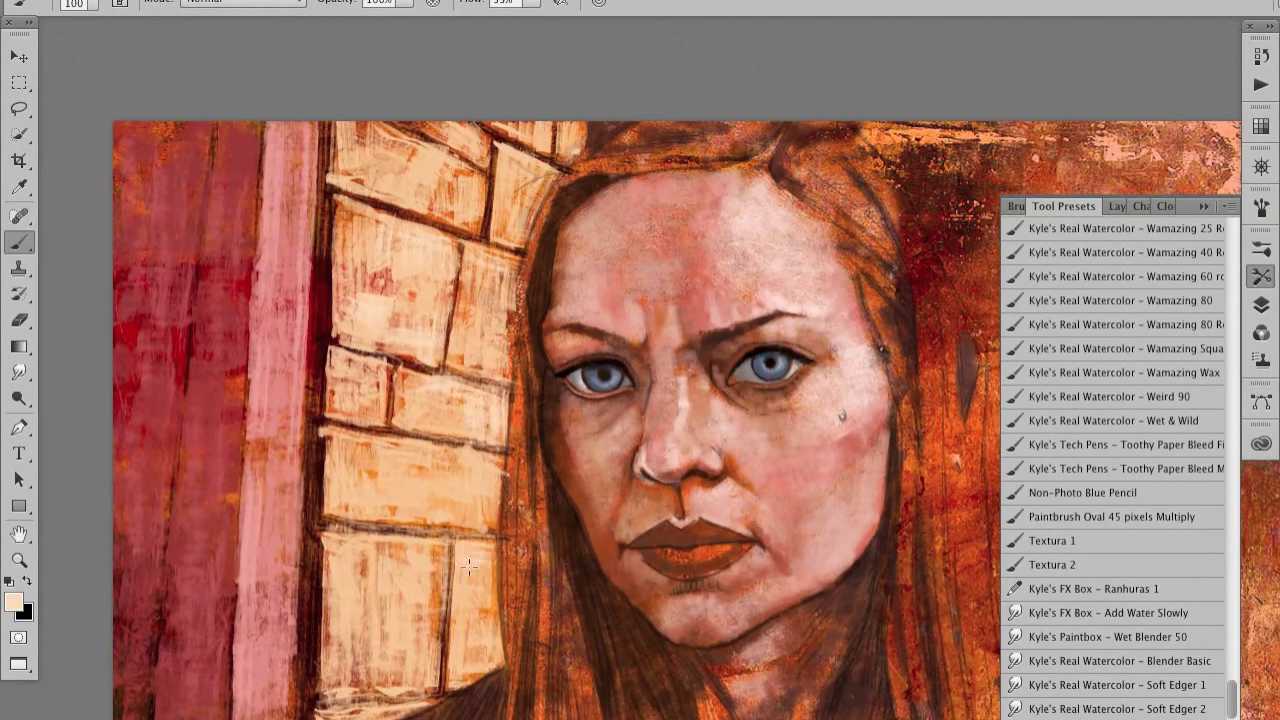
pyautogui.scroll(-3, 540, 390)
pyautogui.scroll(8, 591, 432)
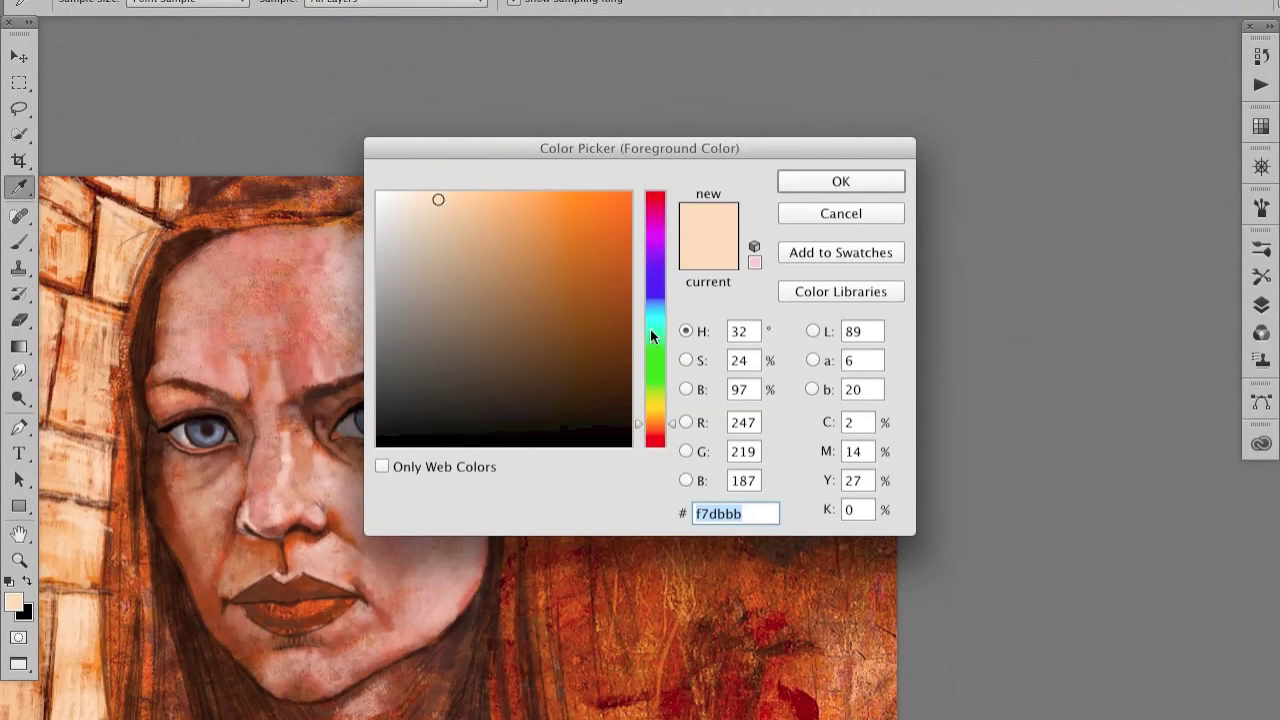
# Step: Paint large near-white strokes over the upper-right background and toward the top edge
pyautogui.moveTo(650, 329)
pyautogui.mouseDown()
pyautogui.moveTo(652, 309)
pyautogui.moveTo(729, 362)
pyautogui.mouseUp()
pyautogui.press('Return')
pyautogui.press(']')
pyautogui.press(']')
pyautogui.press(']')
pyautogui.moveTo(730, 305)
pyautogui.mouseDown()
pyautogui.moveTo(760, 370)
pyautogui.moveTo(790, 320)
pyautogui.moveTo(893, 228)
pyautogui.moveTo(870, 180)
pyautogui.mouseUp()
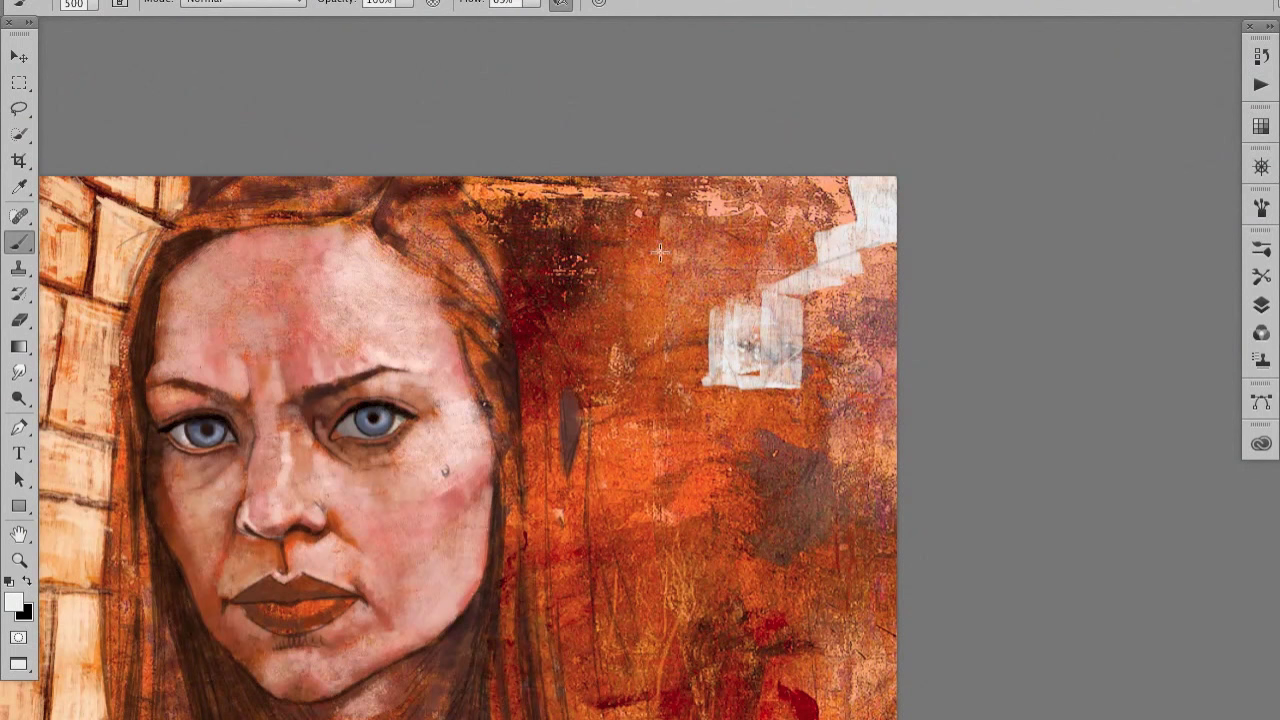
pyautogui.press('[')
pyautogui.press('[')
pyautogui.press('[')
pyautogui.moveTo(648, 258); pyautogui.dragTo(646, 311)
pyautogui.moveTo(672, 236); pyautogui.dragTo(645, 200)
# Step: Build up the white top-right patch and the lower block with a larger brush
pyautogui.press(']')
pyautogui.press(']')
pyautogui.press(']')
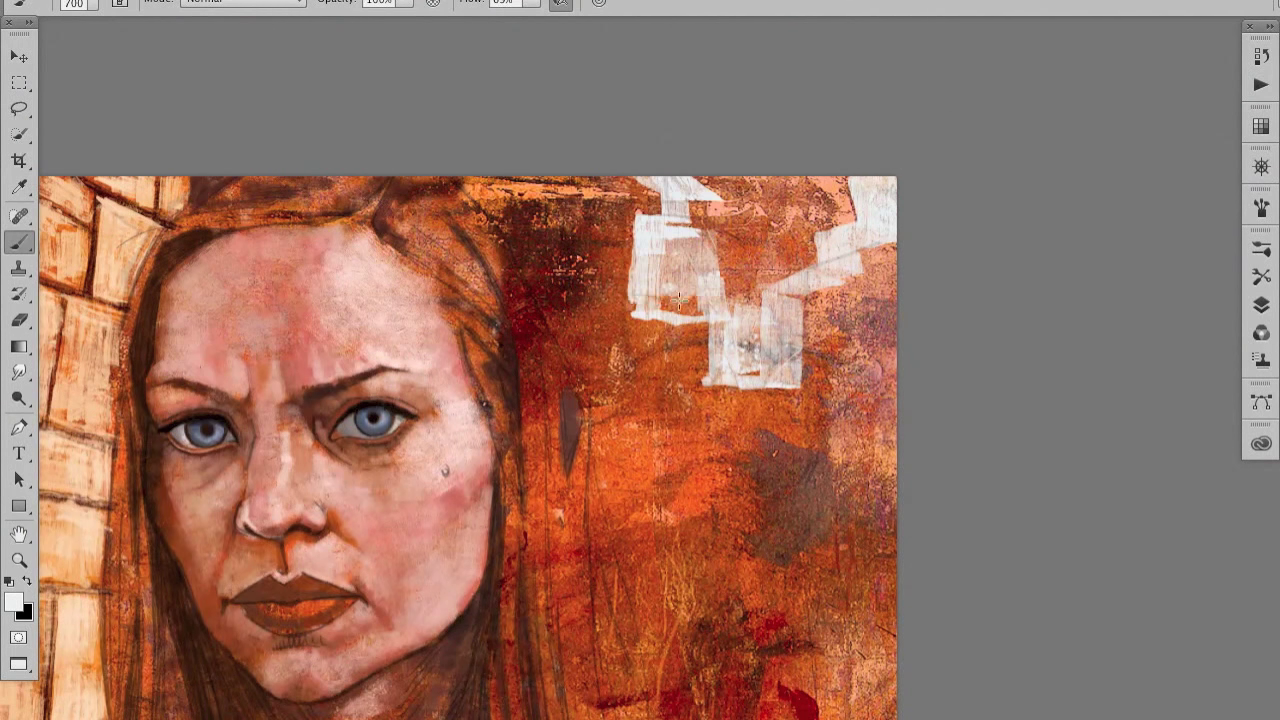
pyautogui.moveTo(660, 250); pyautogui.dragTo(720, 300)
pyautogui.moveTo(720, 200)
pyautogui.mouseDown()
pyautogui.moveTo(838, 213)
pyautogui.moveTo(690, 280)
pyautogui.mouseUp()
pyautogui.moveTo(740, 350)
pyautogui.mouseDown()
pyautogui.moveTo(780, 330)
pyautogui.moveTo(790, 380)
pyautogui.mouseUp()
pyautogui.press('[')
pyautogui.press('[')
pyautogui.press('[')
pyautogui.moveTo(633, 230); pyautogui.dragTo(640, 314)
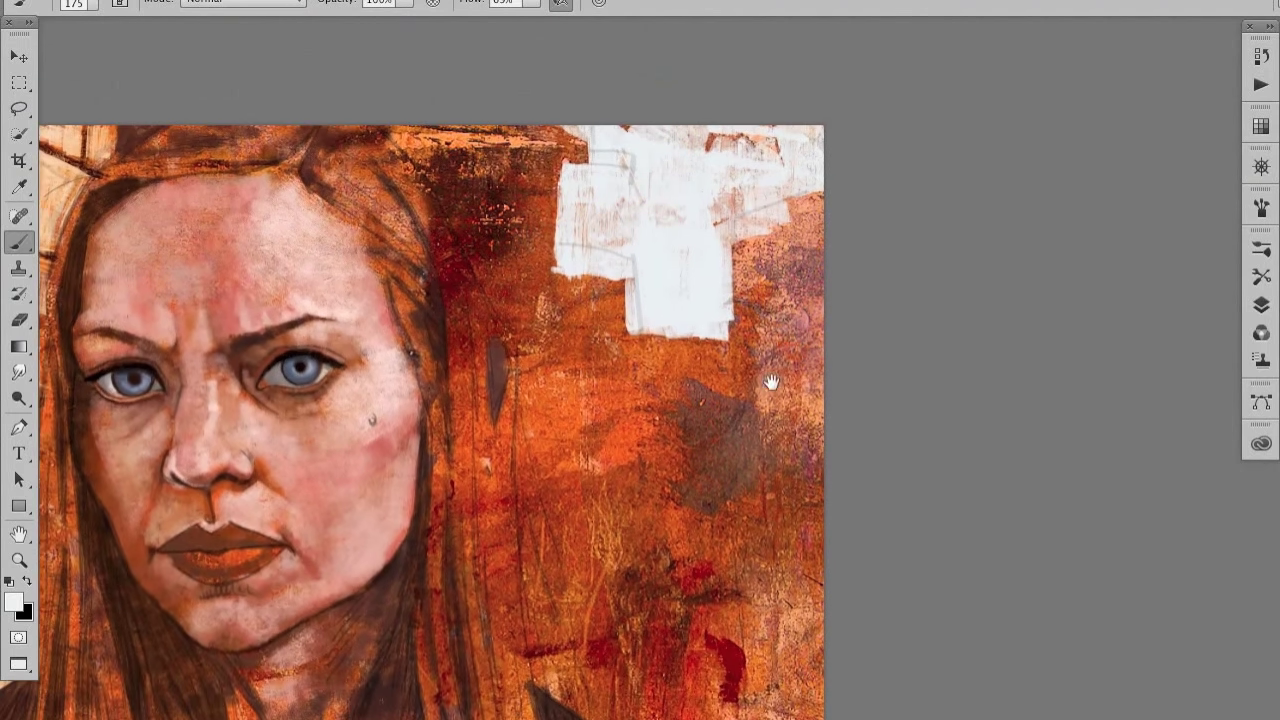
# Step: Paint grey strokes beside the white blocks, extending toward the lower right
pyautogui.click(400, 297)
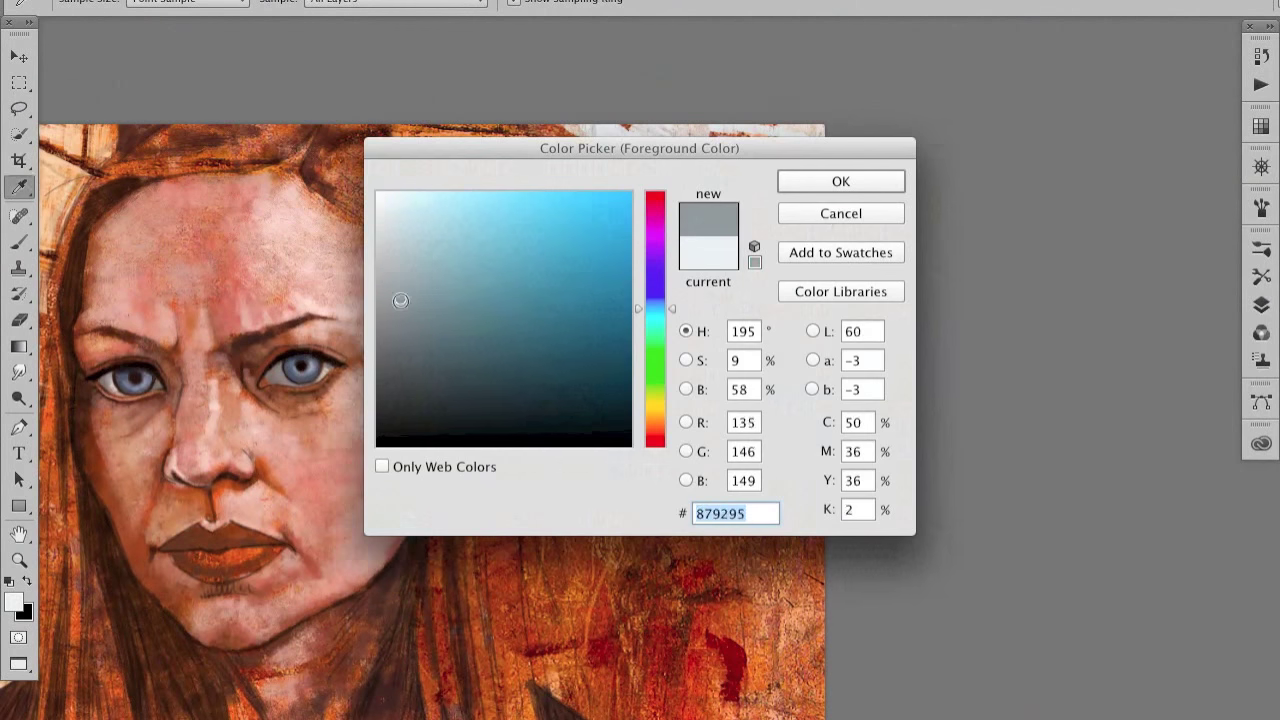
pyautogui.press('Return')
pyautogui.moveTo(740, 340)
pyautogui.mouseDown()
pyautogui.moveTo(740, 235)
pyautogui.moveTo(800, 215)
pyautogui.moveTo(775, 383)
pyautogui.moveTo(750, 340)
pyautogui.mouseUp()
pyautogui.press(']')
pyautogui.press(']')
pyautogui.press(']')
pyautogui.press('[')
pyautogui.press('[')
pyautogui.press('[')
pyautogui.moveTo(800, 424)
pyautogui.mouseDown()
pyautogui.moveTo(782, 390)
pyautogui.moveTo(725, 410)
pyautogui.mouseUp()
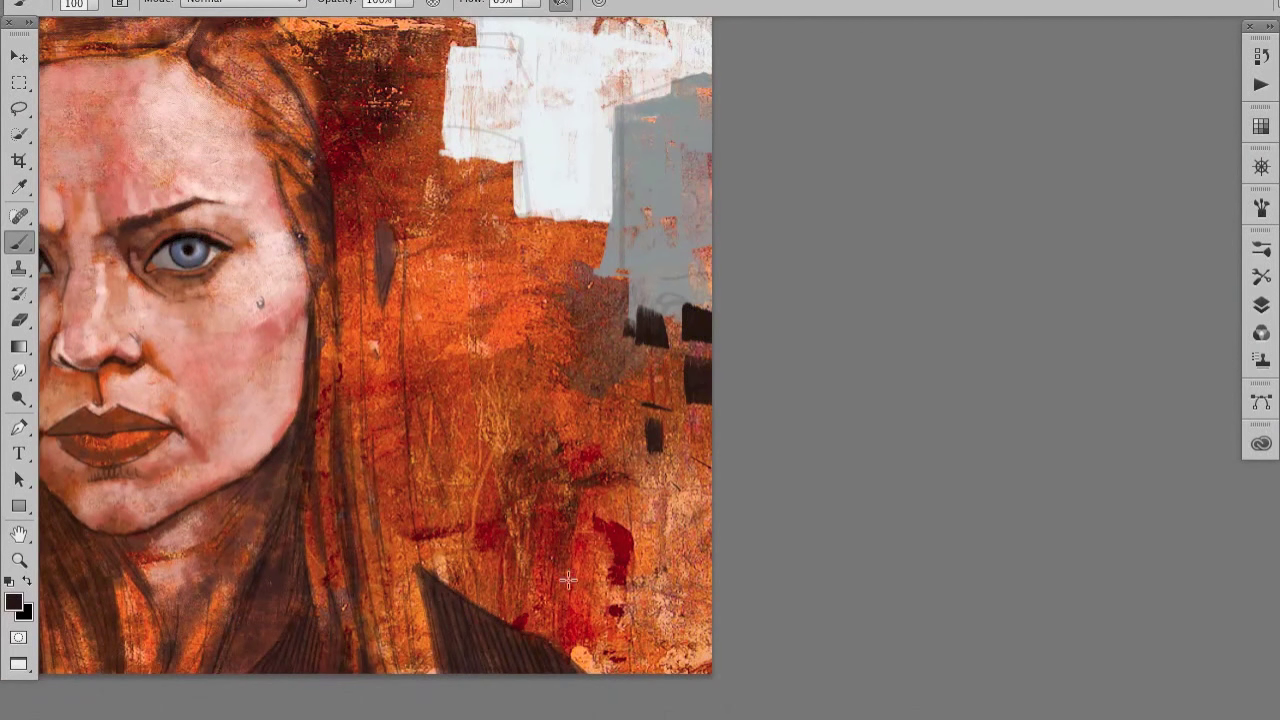
# Step: Paint near-black blocks and strokes forming a walking figure, plus a dark horizontal drip stroke
pyautogui.moveTo(566, 483); pyautogui.dragTo(605, 590)
pyautogui.click(13, 601)
pyautogui.press('Return')
pyautogui.press(']')
pyautogui.press(']')
pyautogui.press(']')
pyautogui.moveTo(445, 445); pyautogui.dragTo(470, 515)
pyautogui.moveTo(505, 475)
pyautogui.mouseDown()
pyautogui.moveTo(560, 505)
pyautogui.moveTo(662, 500)
pyautogui.mouseUp()
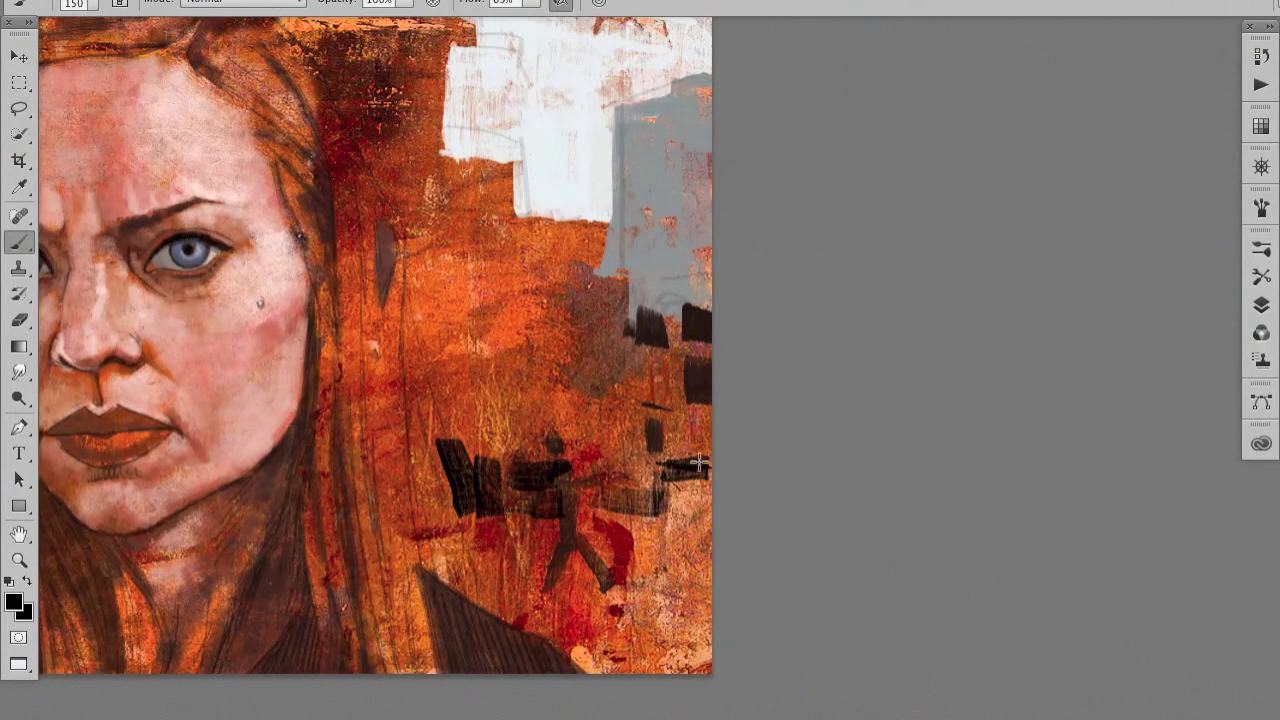
pyautogui.moveTo(398, 342)
pyautogui.mouseDown()
pyautogui.moveTo(540, 390)
pyautogui.moveTo(420, 405)
pyautogui.moveTo(540, 430)
pyautogui.moveTo(676, 416)
pyautogui.moveTo(668, 368)
pyautogui.mouseUp()
# Step: Add light-grey patches across the figure and along the lower right
pyautogui.click(13, 601)
pyautogui.press('Return')
pyautogui.click(13, 601)
pyautogui.press('Return')
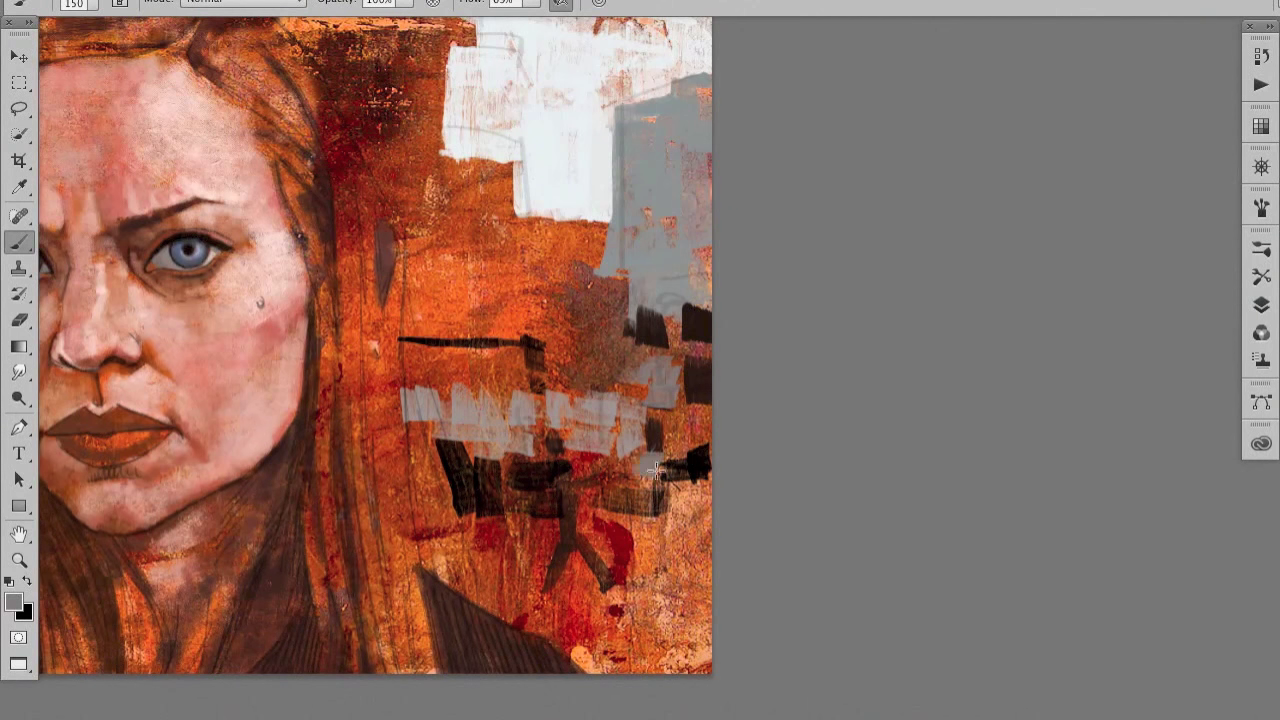
pyautogui.moveTo(535, 572)
pyautogui.mouseDown()
pyautogui.moveTo(440, 570)
pyautogui.moveTo(550, 535)
pyautogui.moveTo(580, 558)
pyautogui.mouseUp()
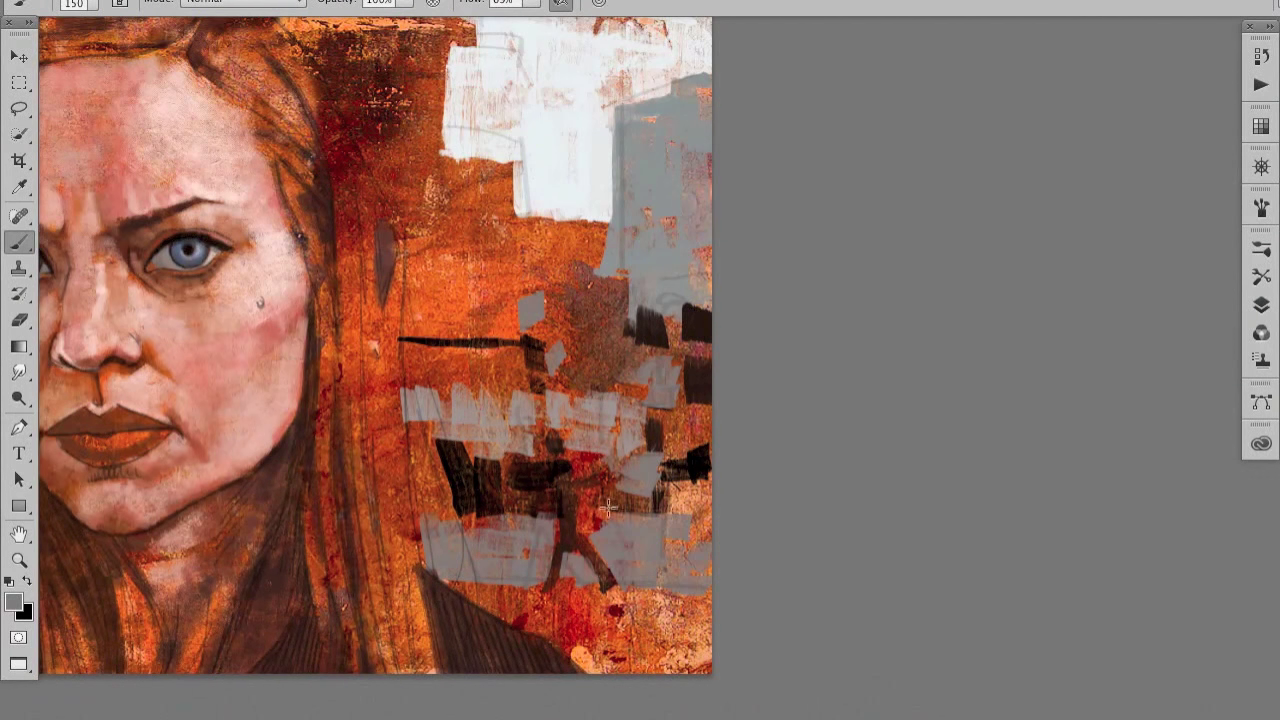
pyautogui.click(13, 601)
pyautogui.click(560, 283)
pyautogui.press('Return')
pyautogui.moveTo(620, 625)
pyautogui.mouseDown()
pyautogui.moveTo(562, 598)
pyautogui.moveTo(640, 645)
pyautogui.moveTo(690, 605)
pyautogui.moveTo(636, 621)
pyautogui.mouseUp()
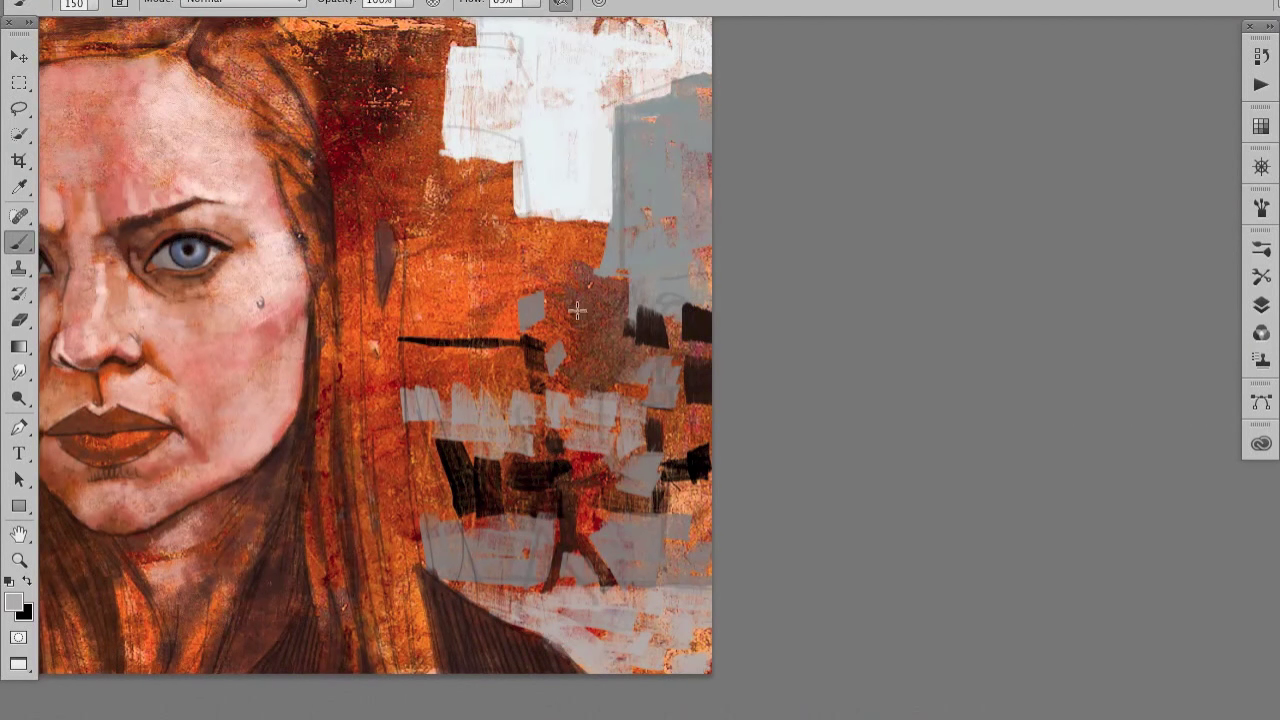
# Step: With a different brush preset, paint light-grey strokes across the middle and right blocks, then check the whole painting
pyautogui.click(1261, 276)
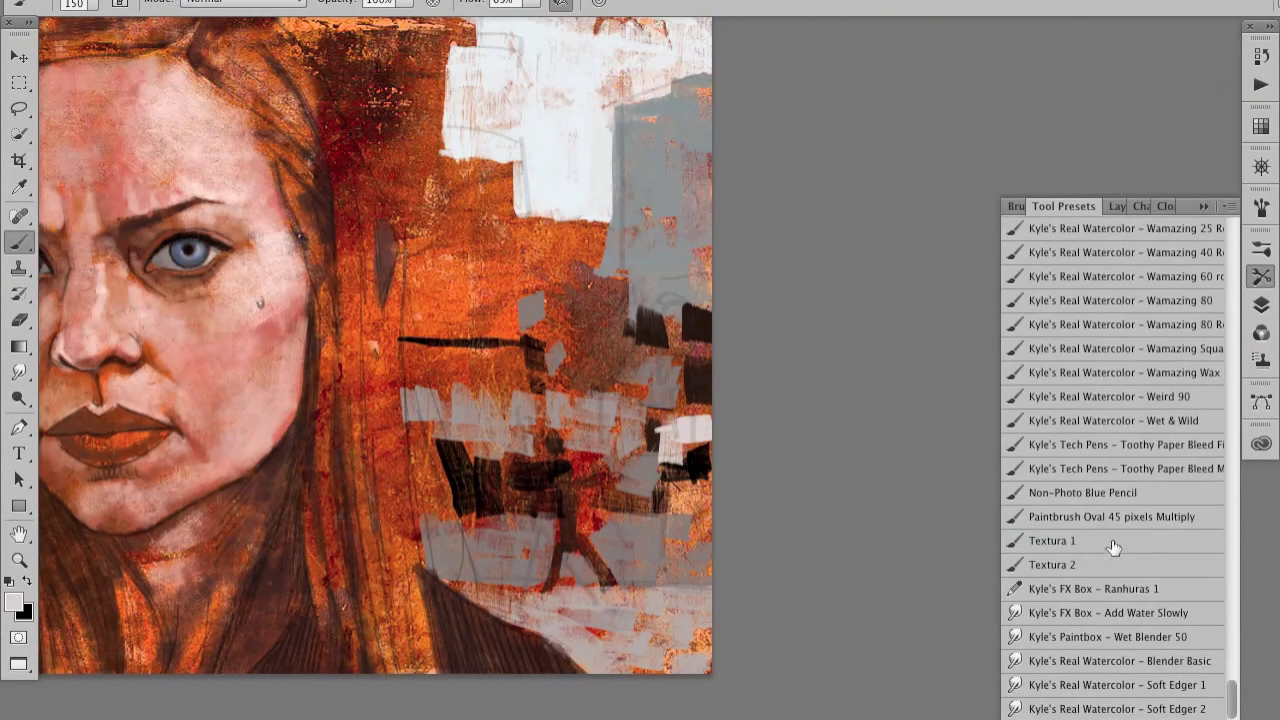
pyautogui.moveTo(405, 345)
pyautogui.mouseDown()
pyautogui.moveTo(530, 360)
pyautogui.moveTo(450, 365)
pyautogui.moveTo(446, 394)
pyautogui.mouseUp()
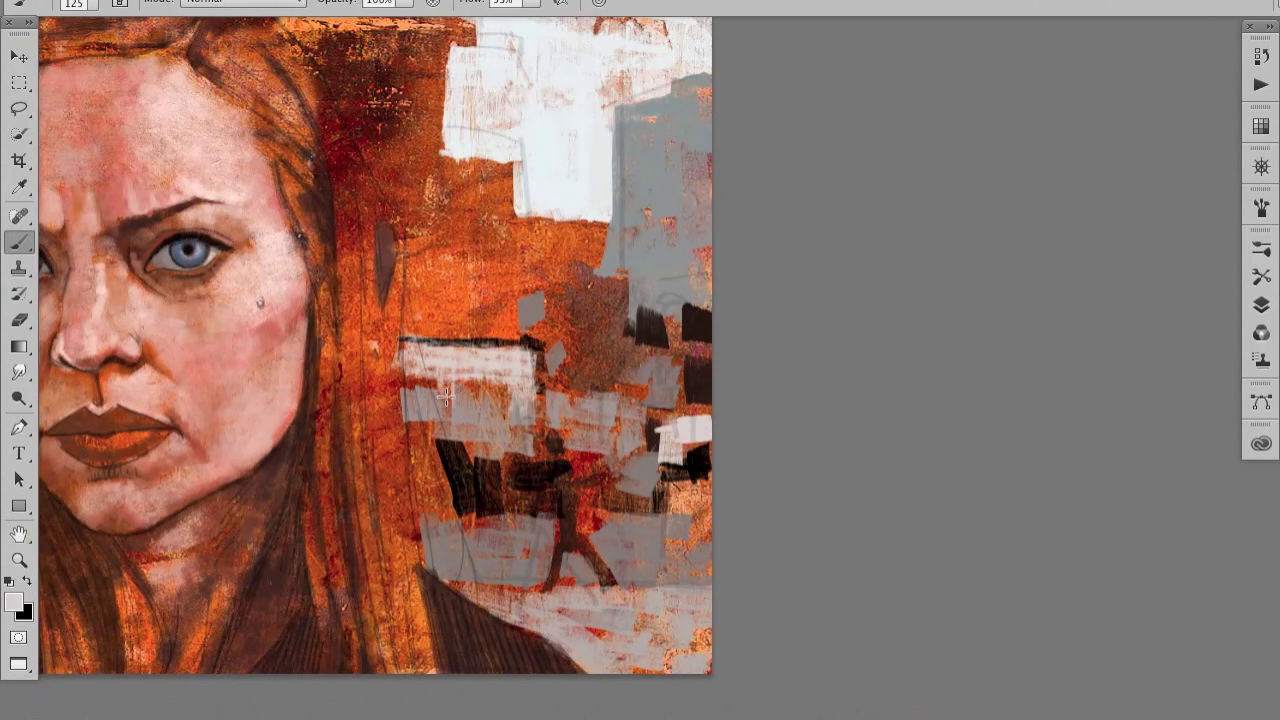
pyautogui.press('[')
pyautogui.press('[')
pyautogui.moveTo(575, 437); pyautogui.dragTo(645, 370)
pyautogui.moveTo(548, 380)
pyautogui.mouseDown()
pyautogui.moveTo(640, 385)
pyautogui.moveTo(630, 365)
pyautogui.mouseUp()
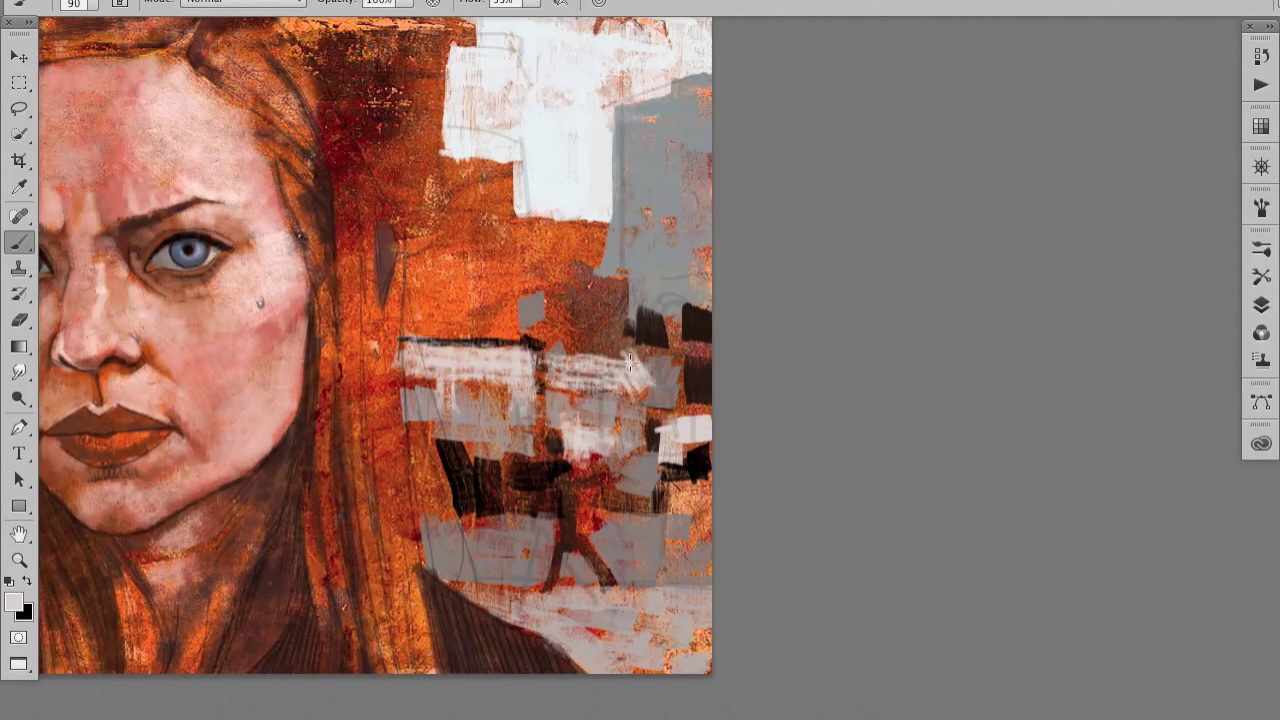
pyautogui.moveTo(612, 598); pyautogui.dragTo(719, 606)
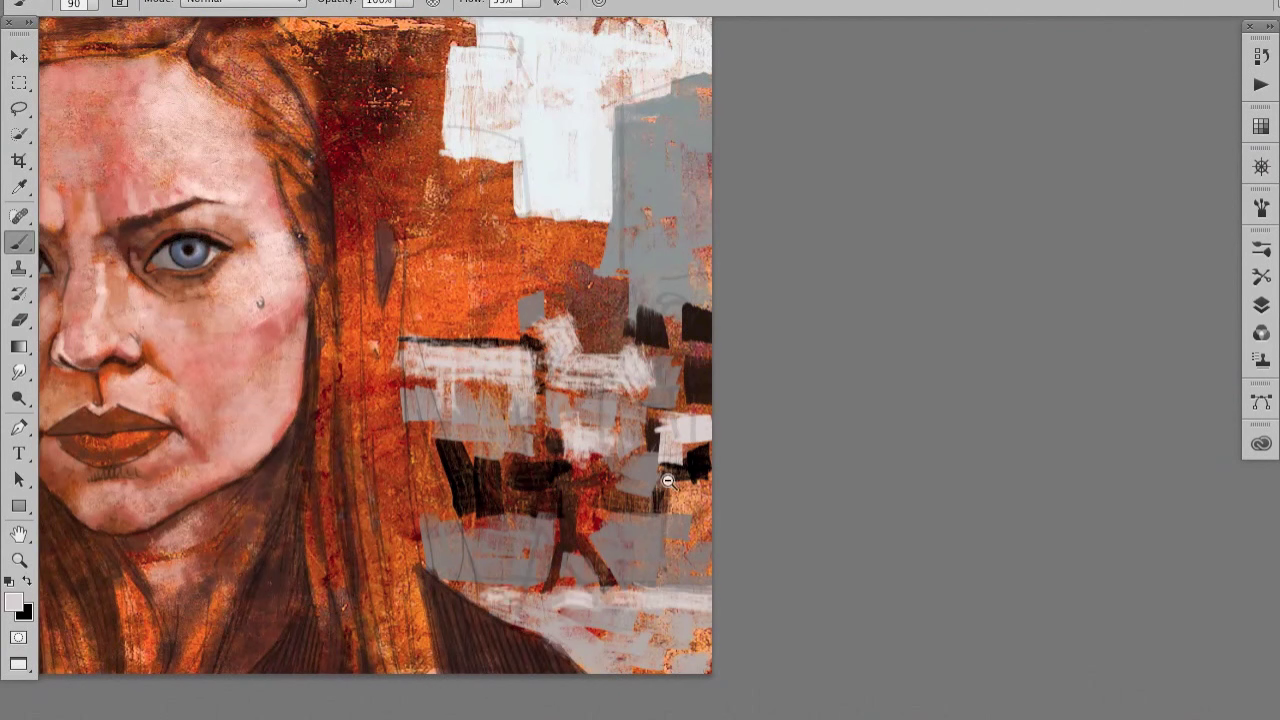
pyautogui.keyDown('ctrl'); pyautogui.keyDown('alt'); pyautogui.click(668, 481); pyautogui.keyUp('alt'); pyautogui.keyUp('ctrl')
pyautogui.keyDown('ctrl'); pyautogui.click(708, 472); pyautogui.keyUp('ctrl')
pyautogui.click(22, 374)
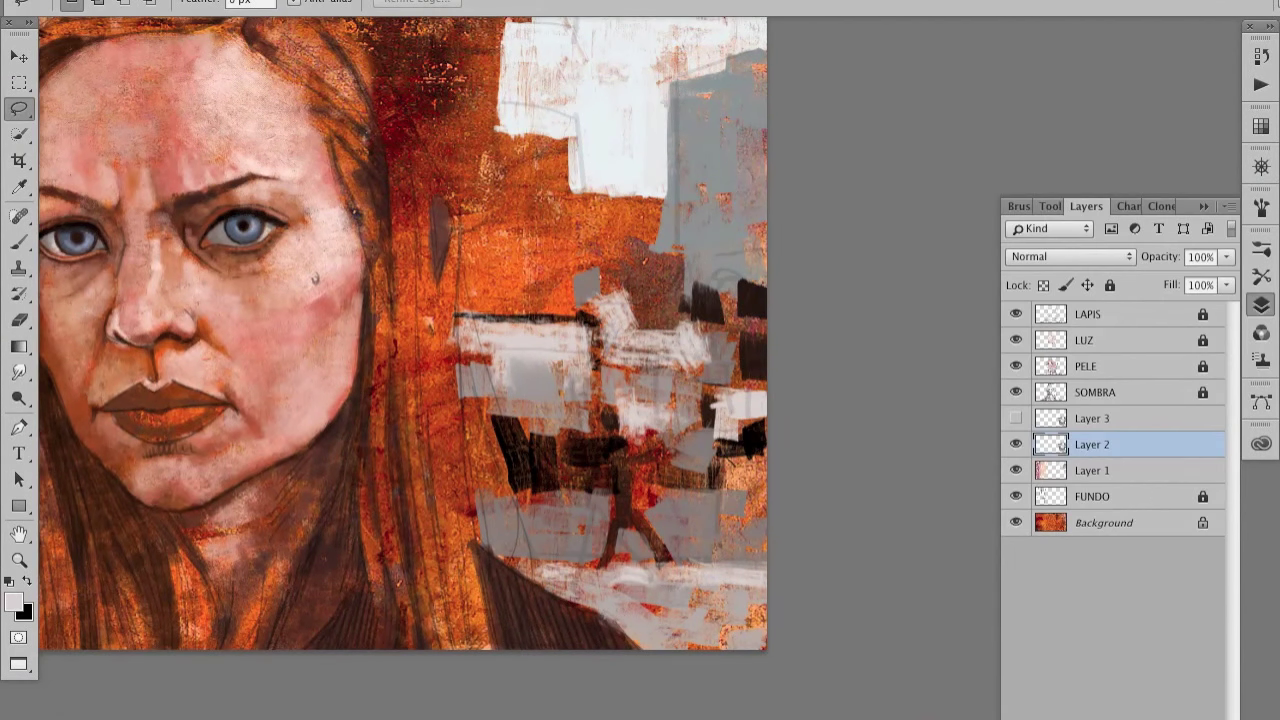
# Step: Apply a radius-6 Gaussian Blur, fade Layer 3 to about half opacity and merge it down
pyautogui.click(819, 288)
pyautogui.moveTo(867, 491); pyautogui.dragTo(904, 487)
pyautogui.press('Return')
pyautogui.press('l')
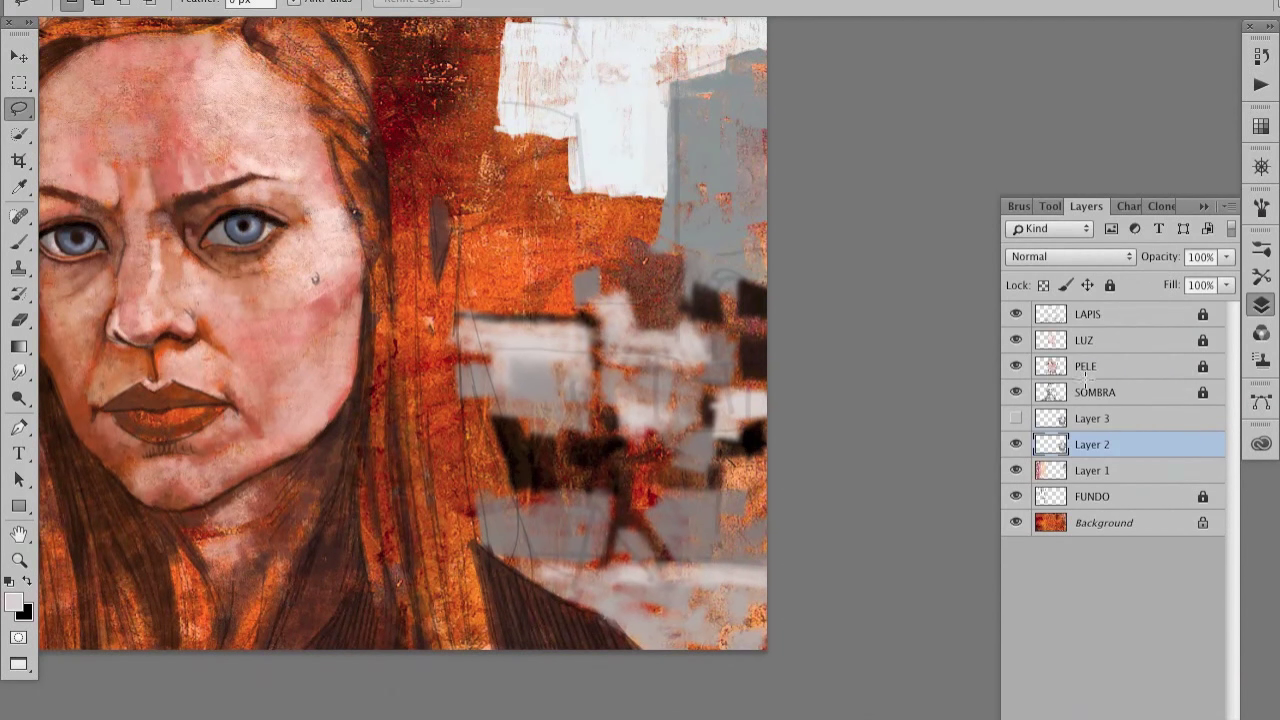
pyautogui.click(1016, 418)
pyautogui.click(1092, 418)
pyautogui.click(1226, 256)
pyautogui.moveTo(1228, 285); pyautogui.dragTo(1170, 285)
pyautogui.hotkey('ctrl', '-')
pyautogui.hotkey('ctrl', 'e')
pyautogui.hotkey('ctrl', '+')
# Step: Paint a bright yellow block among the abstract blocks
pyautogui.press('b')
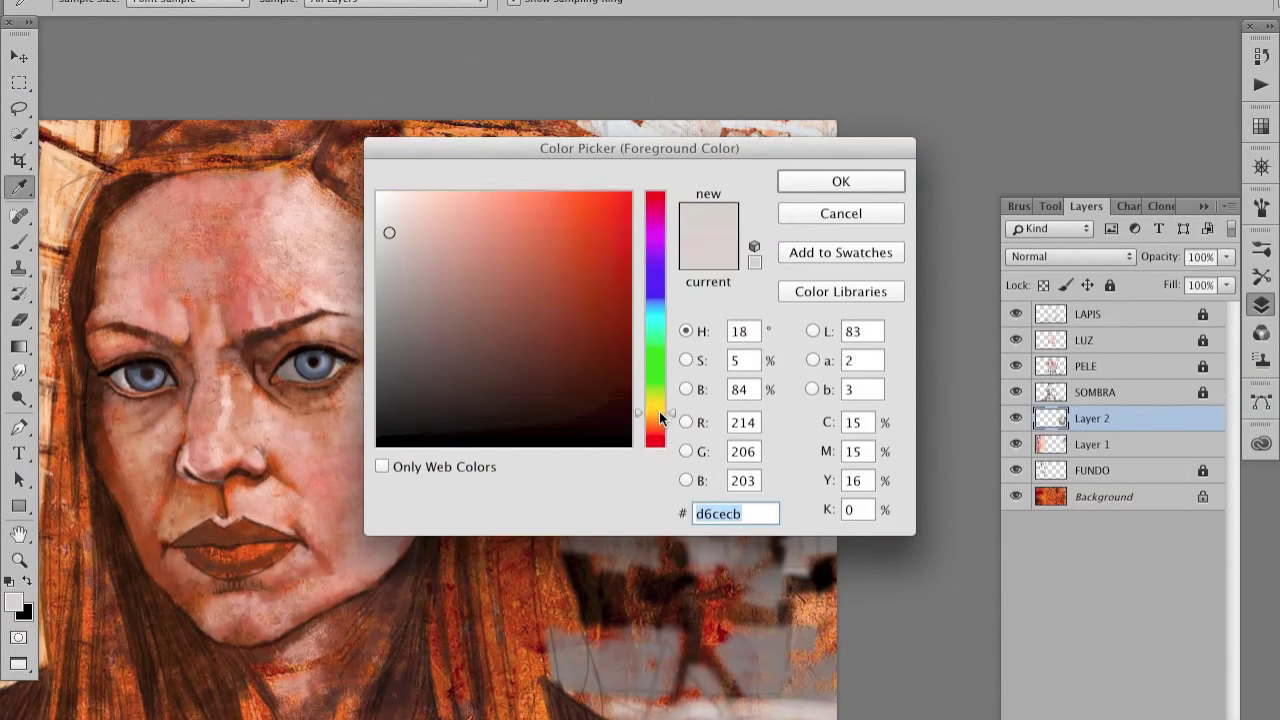
pyautogui.moveTo(386, 229); pyautogui.dragTo(565, 208)
pyautogui.press('Return')
pyautogui.moveTo(547, 400)
pyautogui.mouseDown()
pyautogui.moveTo(645, 405)
pyautogui.moveTo(520, 375)
pyautogui.moveTo(617, 378)
pyautogui.moveTo(612, 355)
pyautogui.mouseUp()
pyautogui.moveTo(521, 332)
pyautogui.mouseDown()
pyautogui.moveTo(530, 395)
pyautogui.moveTo(646, 412)
pyautogui.mouseUp()
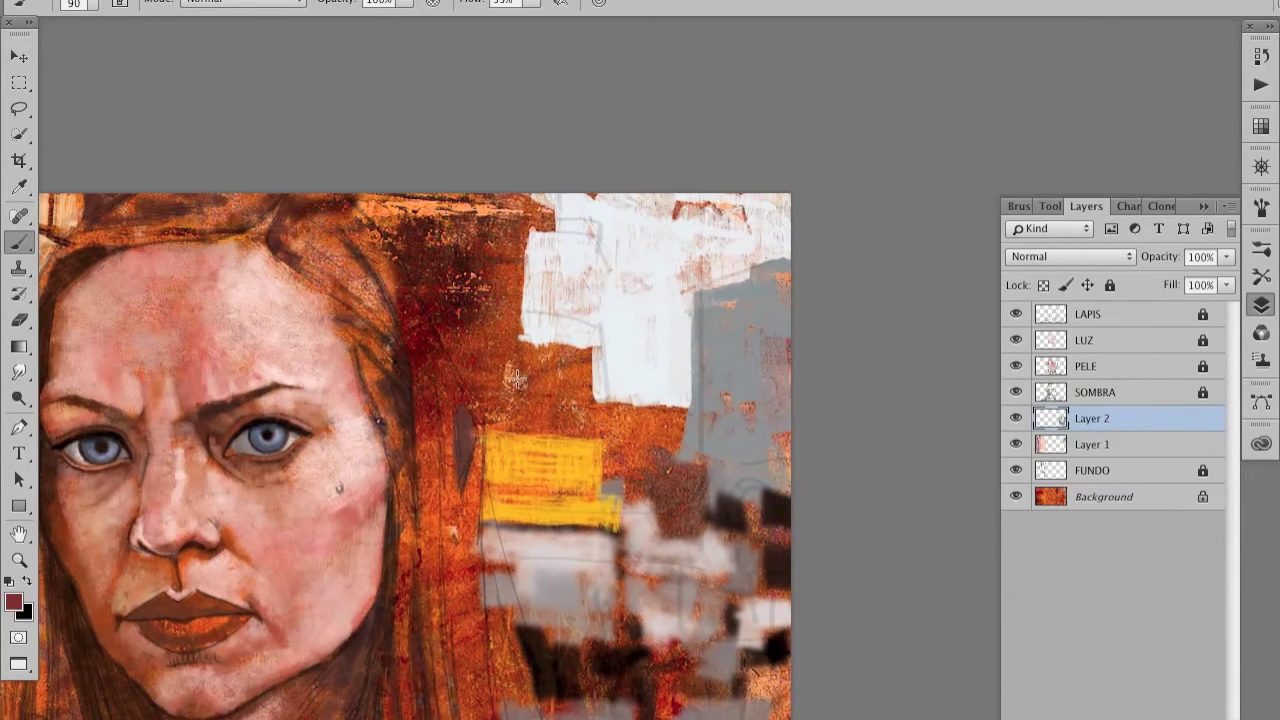
# Step: Add dark red strokes near the yellow block and a green stroke above it
pyautogui.moveTo(478, 395); pyautogui.dragTo(582, 403)
pyautogui.click(13, 601)
pyautogui.click(651, 334)
pyautogui.click(526, 274)
pyautogui.click(877, 180)
pyautogui.moveTo(520, 346)
pyautogui.mouseDown()
pyautogui.moveTo(590, 352)
pyautogui.moveTo(600, 380)
pyautogui.moveTo(690, 430)
pyautogui.mouseUp()
# Step: Extend the yellow block right, darken its lower edge with dusty brown, and add a dark vertical stroke
pyautogui.keyDown('alt'); pyautogui.click(696, 364); pyautogui.keyUp('alt')
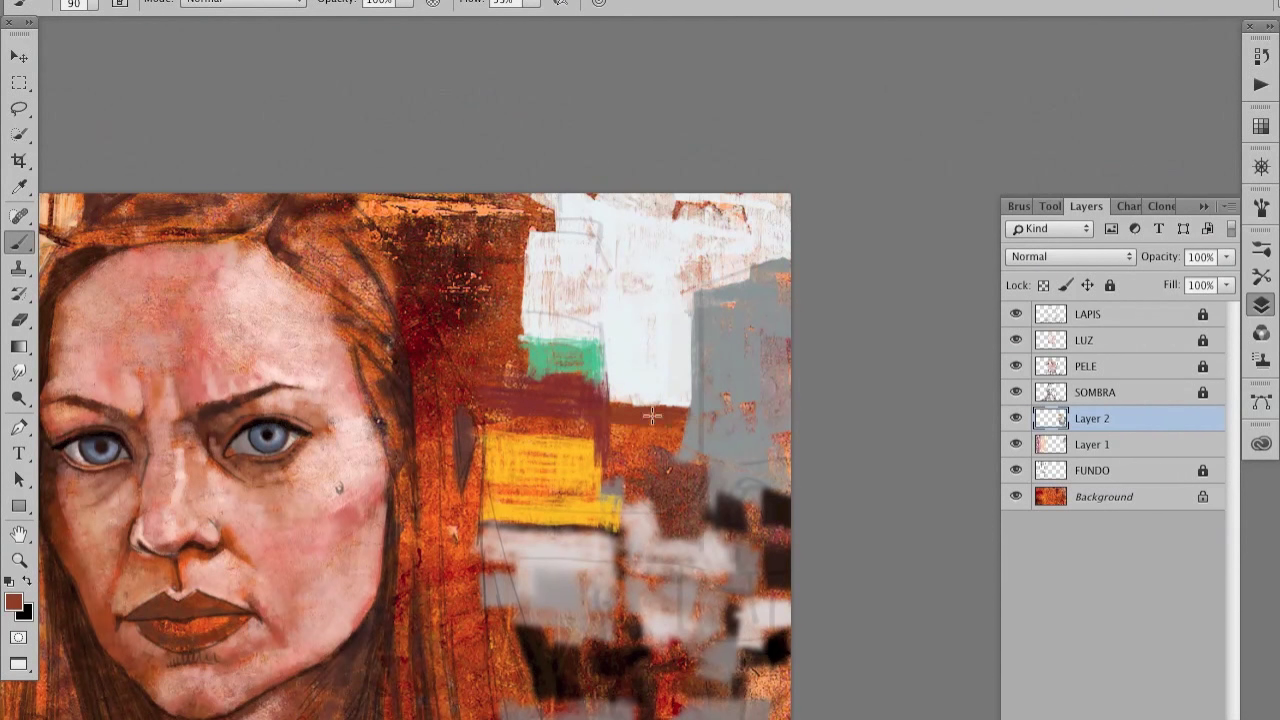
pyautogui.scroll(-3, 694, 373)
pyautogui.keyDown('alt'); pyautogui.click(585, 395); pyautogui.keyUp('alt')
pyautogui.moveTo(592, 398); pyautogui.dragTo(630, 405)
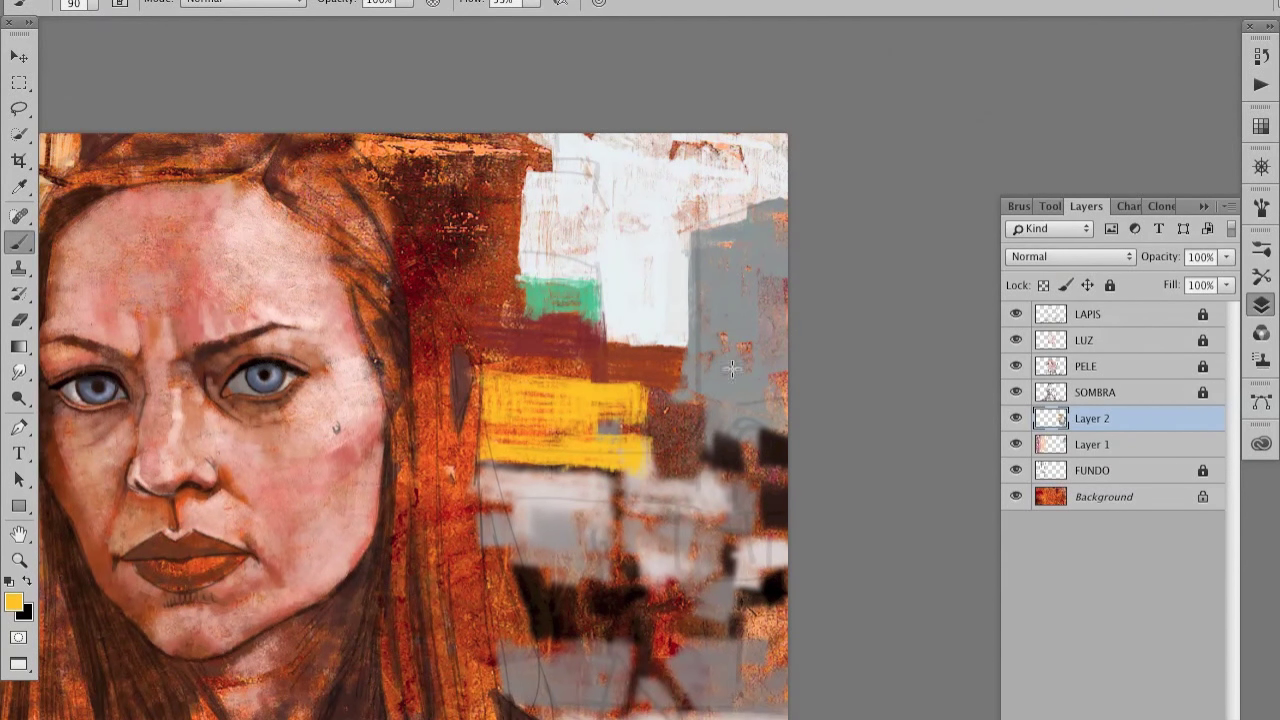
pyautogui.keyDown('alt'); pyautogui.click(495, 468); pyautogui.keyUp('alt')
pyautogui.moveTo(490, 467); pyautogui.dragTo(637, 472)
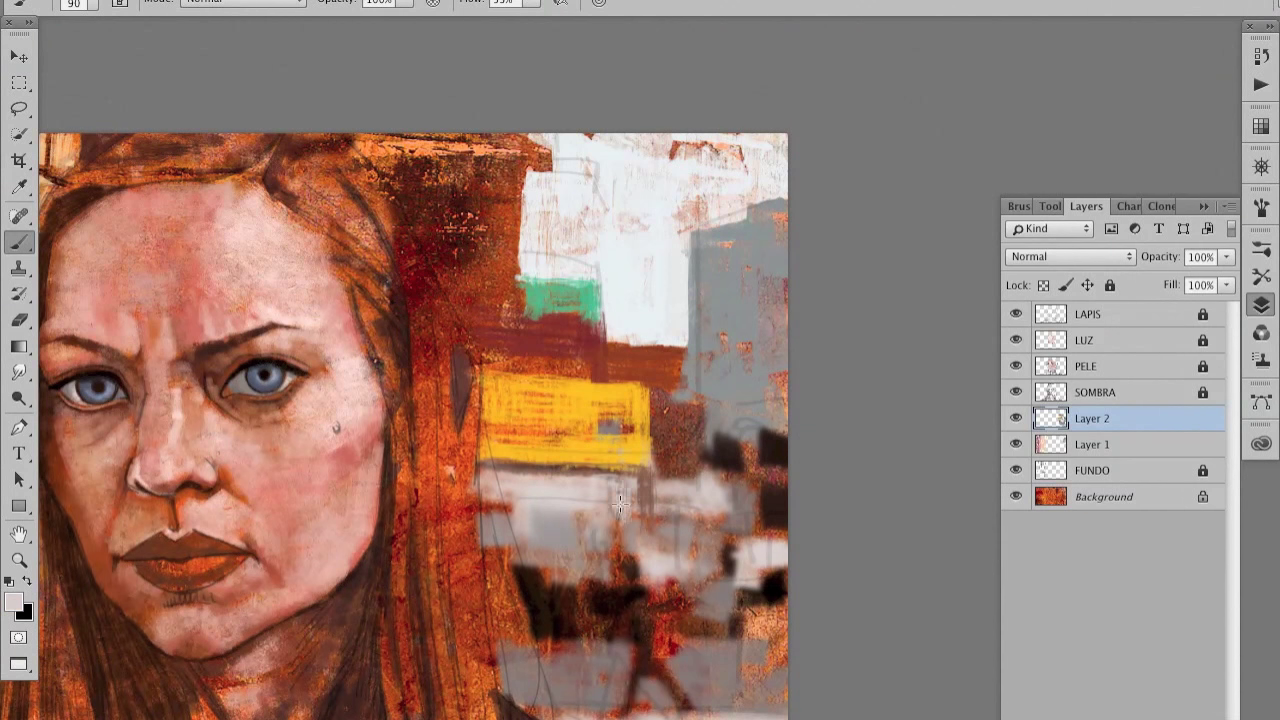
pyautogui.scroll(3, 502, 437)
pyautogui.moveTo(545, 265); pyautogui.dragTo(546, 222)
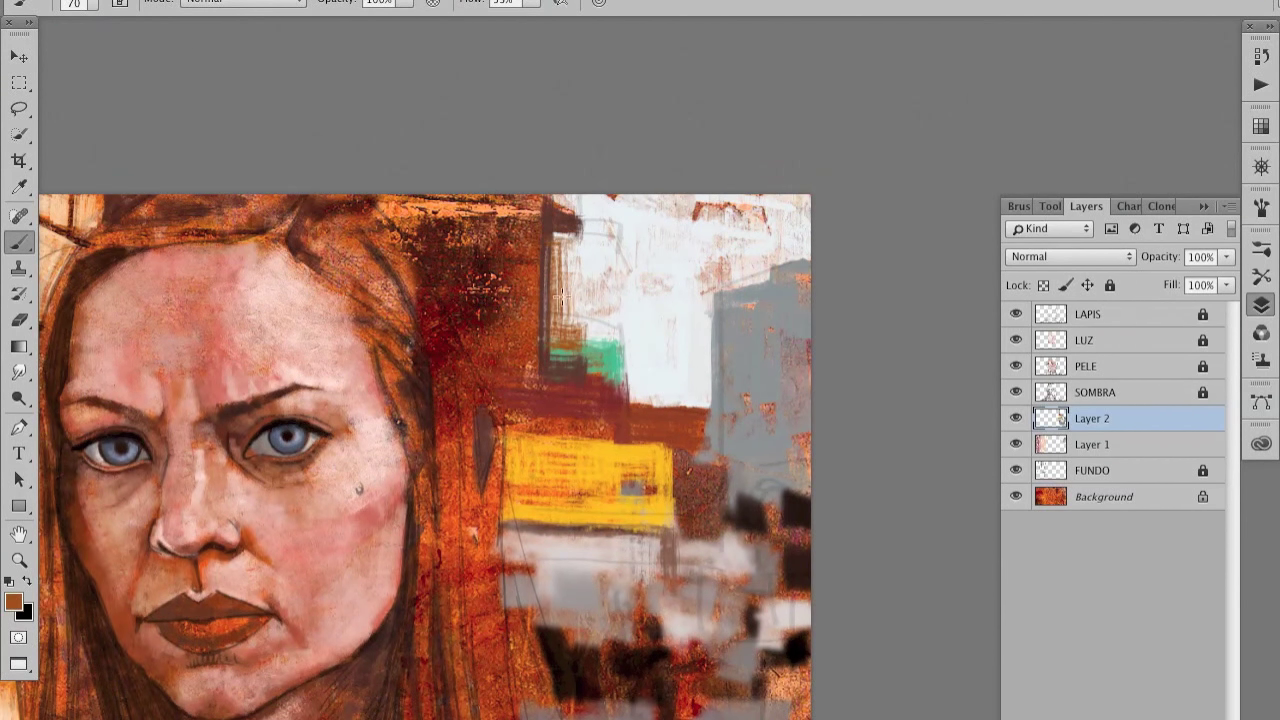
# Step: Paint two dark brown hatched patches at the lower right
pyautogui.scroll(-3, 561, 297)
pyautogui.scroll(-2, 633, 288)
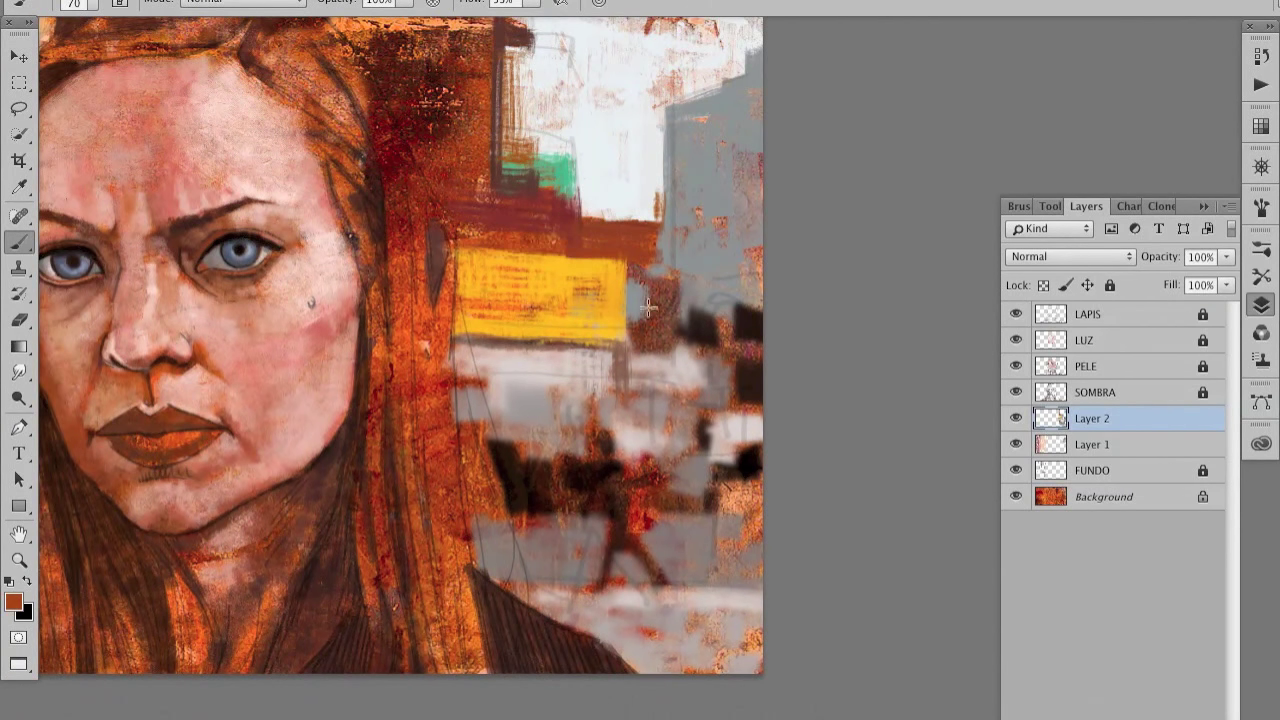
pyautogui.scroll(1, 523, 349)
pyautogui.scroll(-2, 600, 400)
pyautogui.keyDown('alt'); pyautogui.click(634, 443); pyautogui.keyUp('alt')
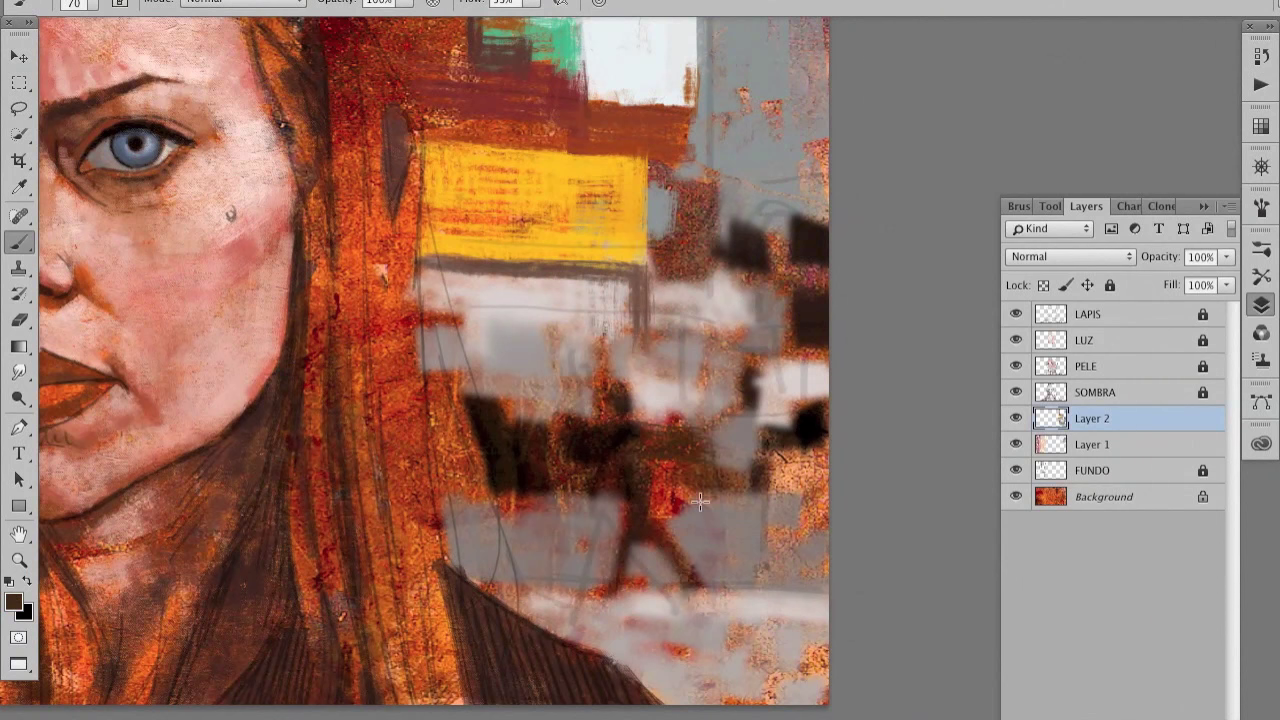
pyautogui.moveTo(706, 471); pyautogui.dragTo(748, 508)
pyautogui.moveTo(760, 552); pyautogui.dragTo(816, 590)
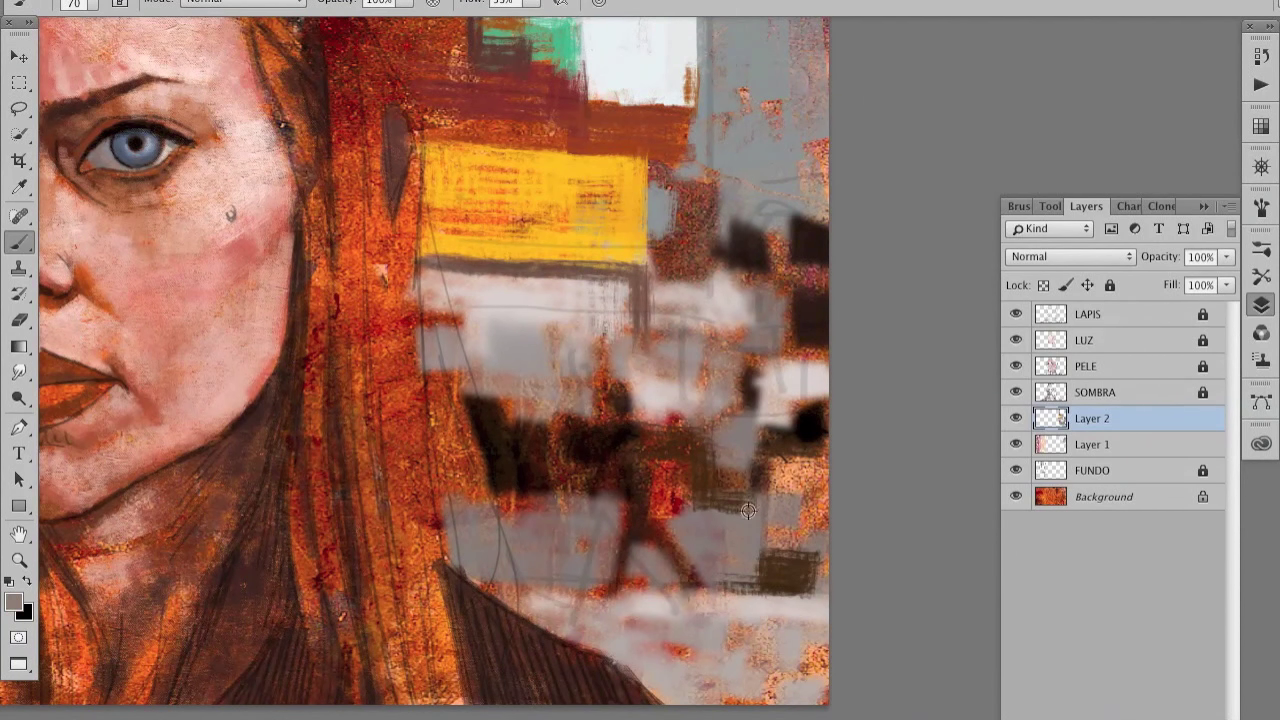
# Step: Darken the grey building area and add a reddish-brown stroke above the yellow block
pyautogui.scroll(-4, 838, 433)
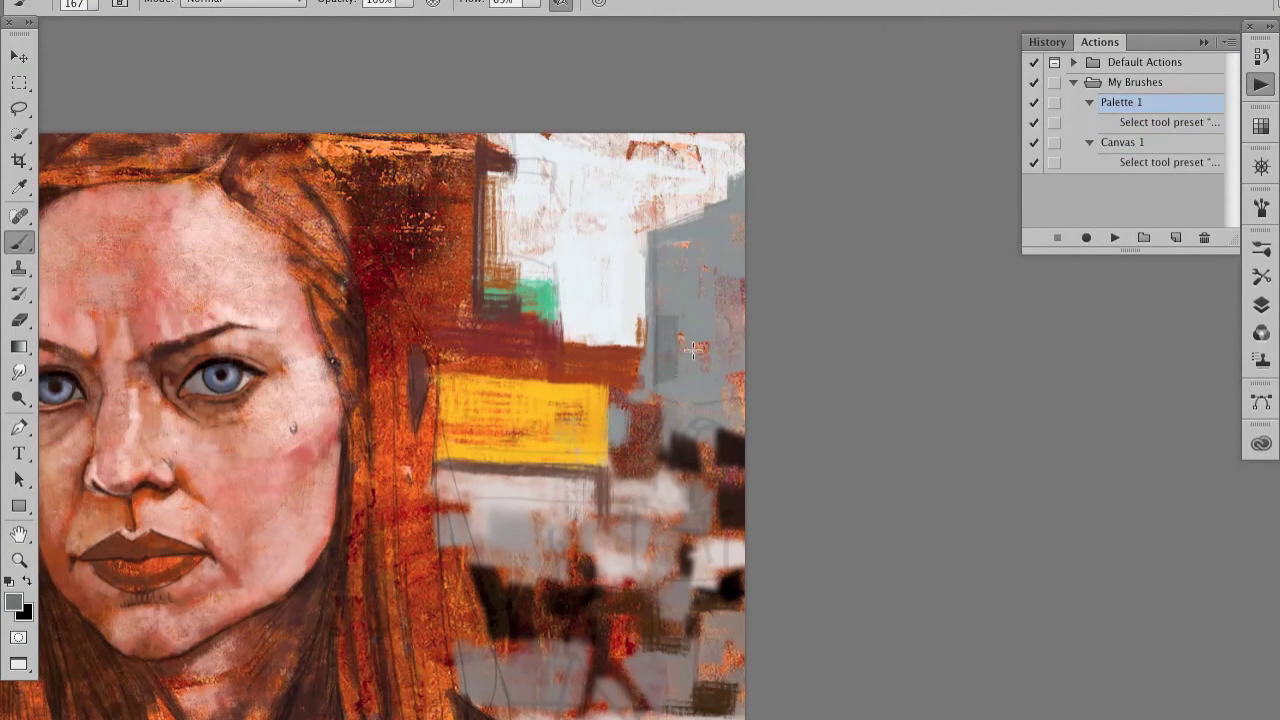
pyautogui.moveTo(684, 349); pyautogui.dragTo(705, 405)
pyautogui.moveTo(730, 320); pyautogui.dragTo(687, 310)
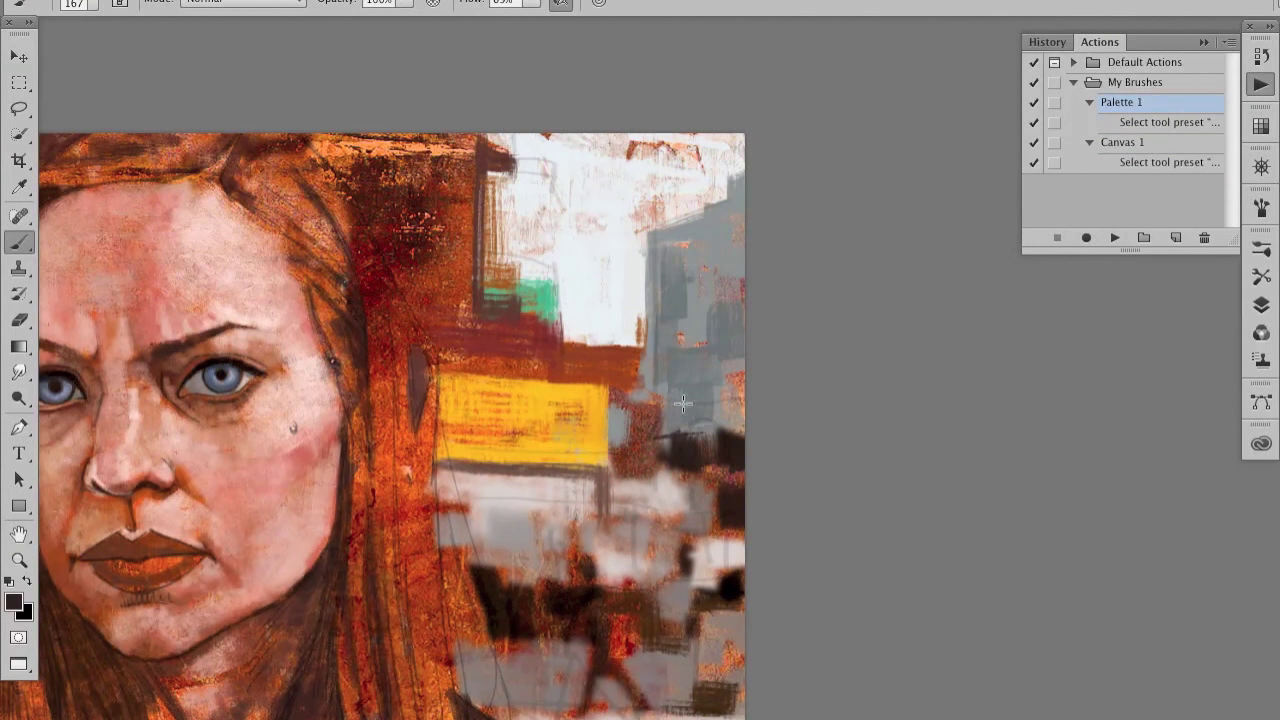
pyautogui.scroll(-2, 710, 556)
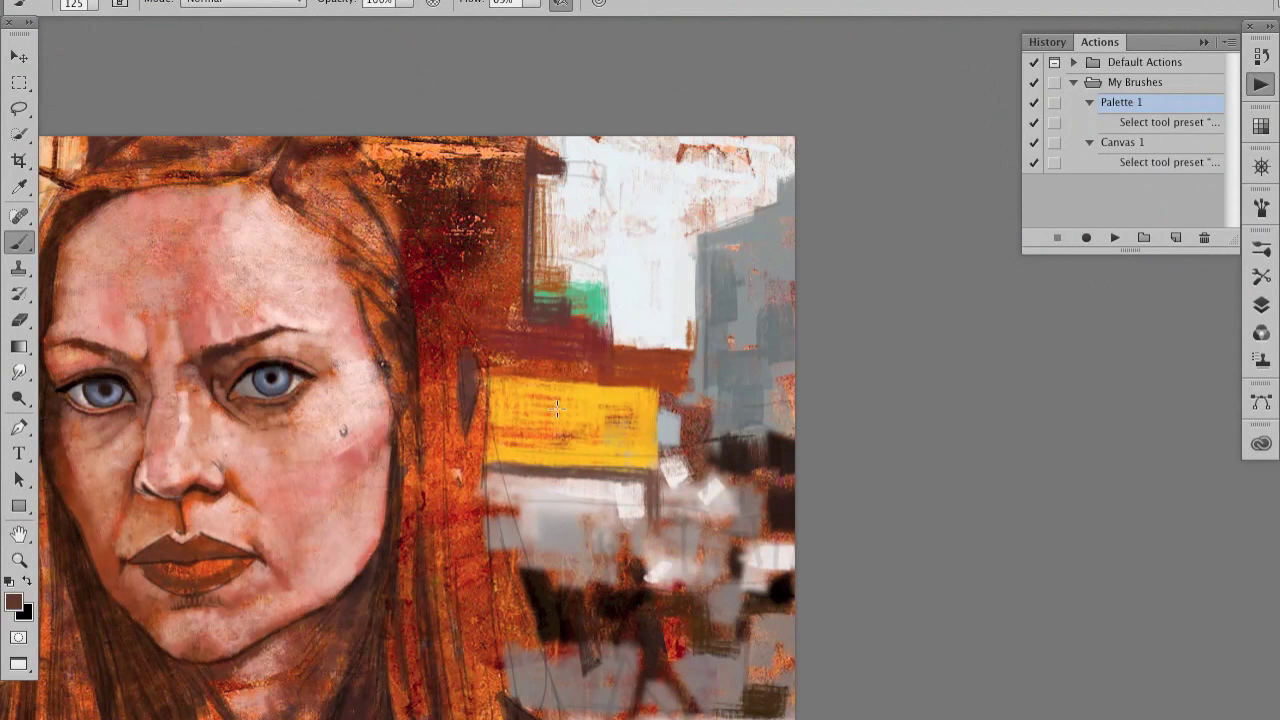
pyautogui.moveTo(500, 376)
pyautogui.mouseDown()
pyautogui.moveTo(664, 380)
pyautogui.moveTo(715, 355)
pyautogui.mouseUp()
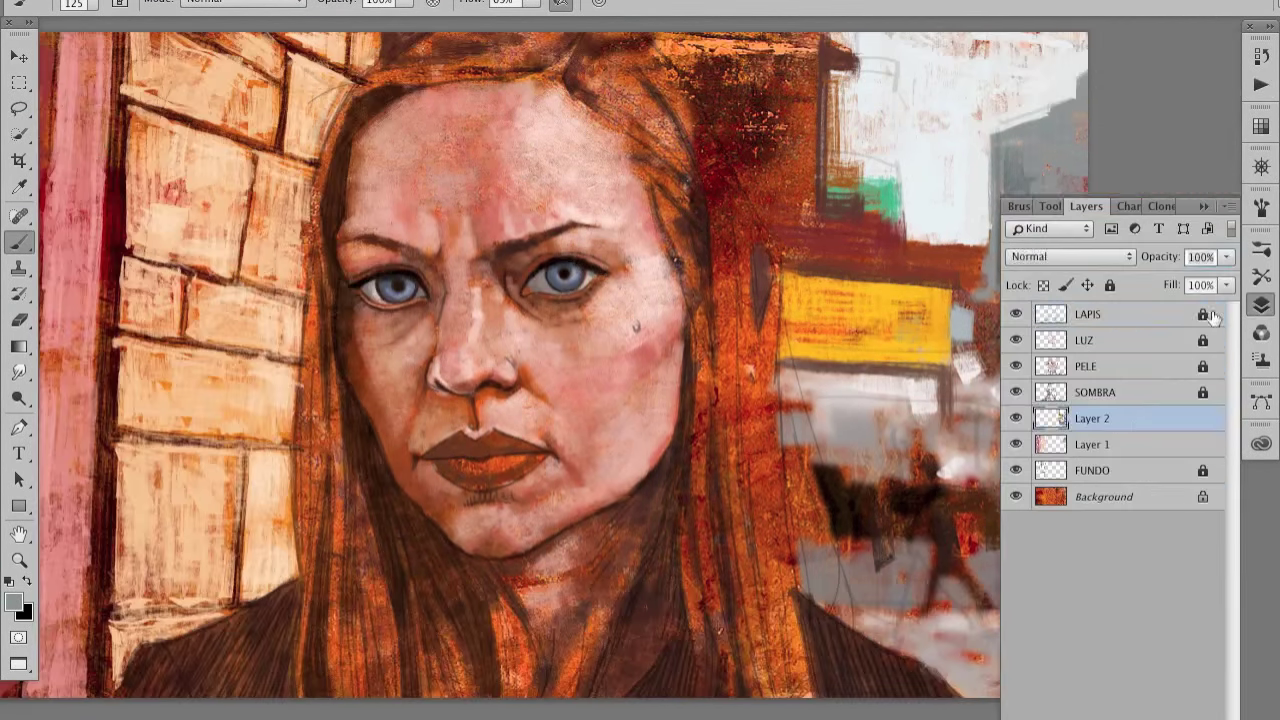
# Step: Paste the copied area as a faded new layer and select the PELE layer
pyautogui.scroll(3, 593, 528)
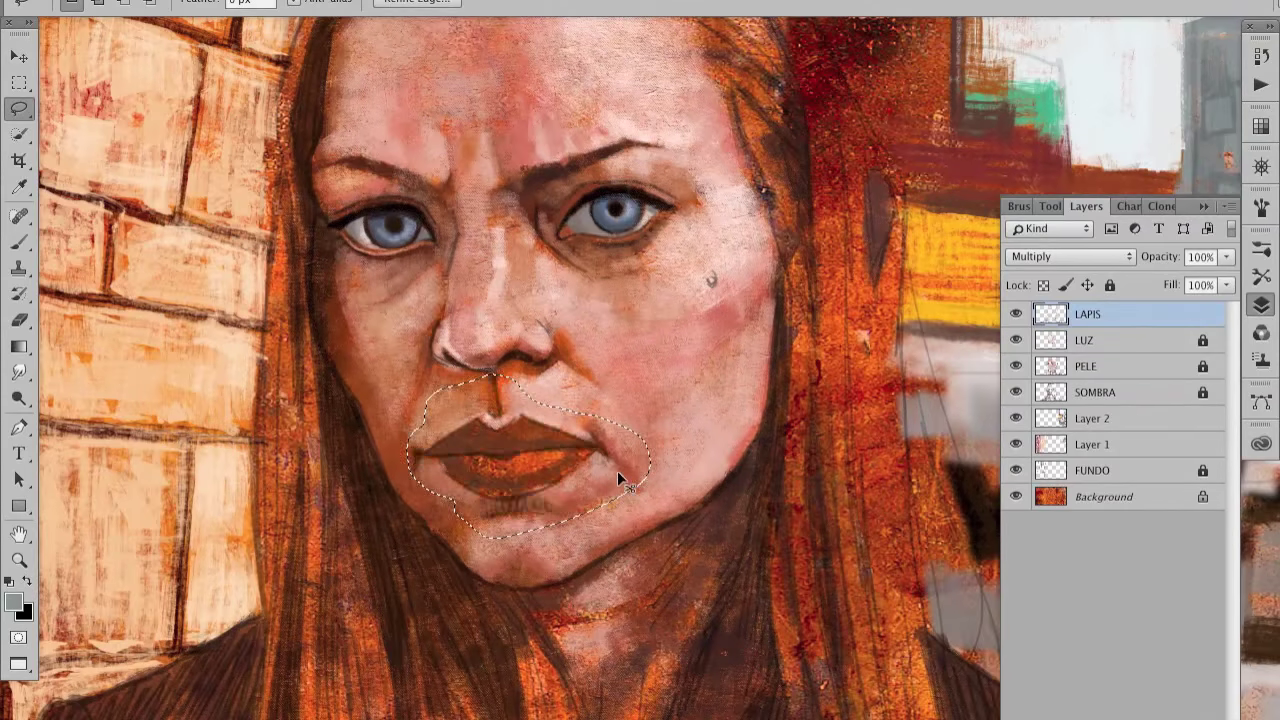
pyautogui.click(286, 171)
pyautogui.moveTo(1206, 280); pyautogui.dragTo(1198, 277)
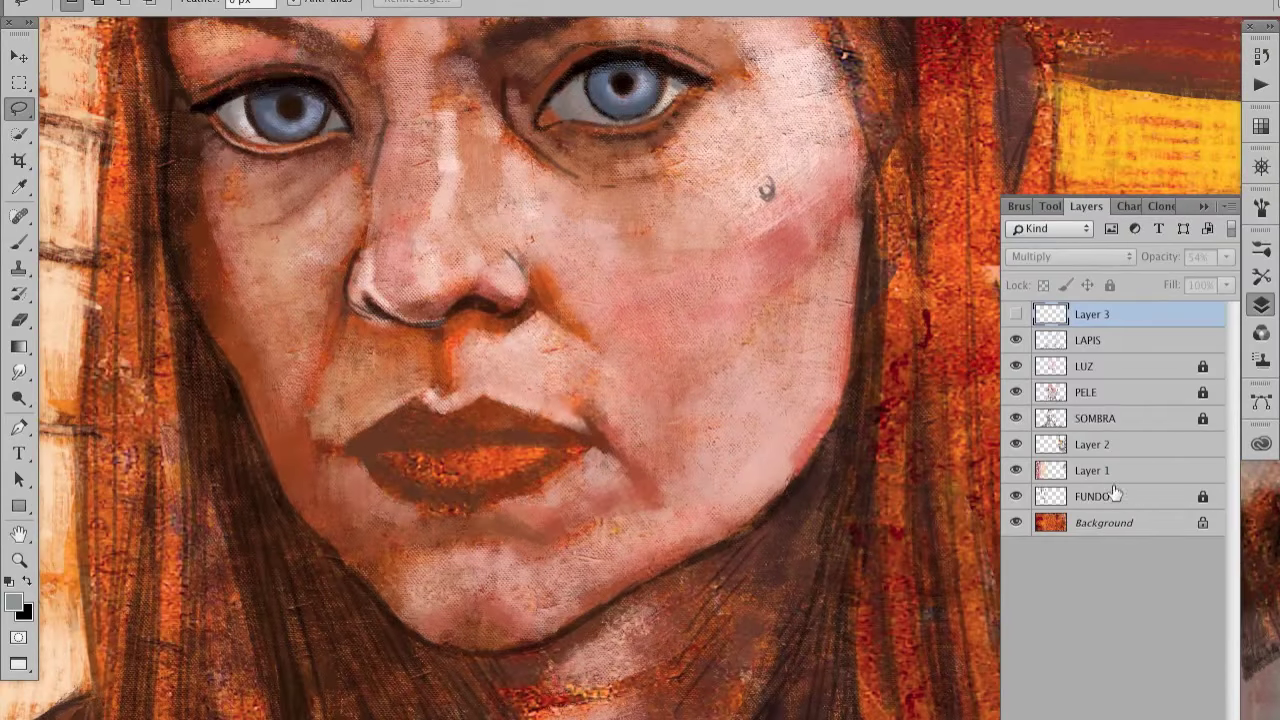
pyautogui.click(1085, 392)
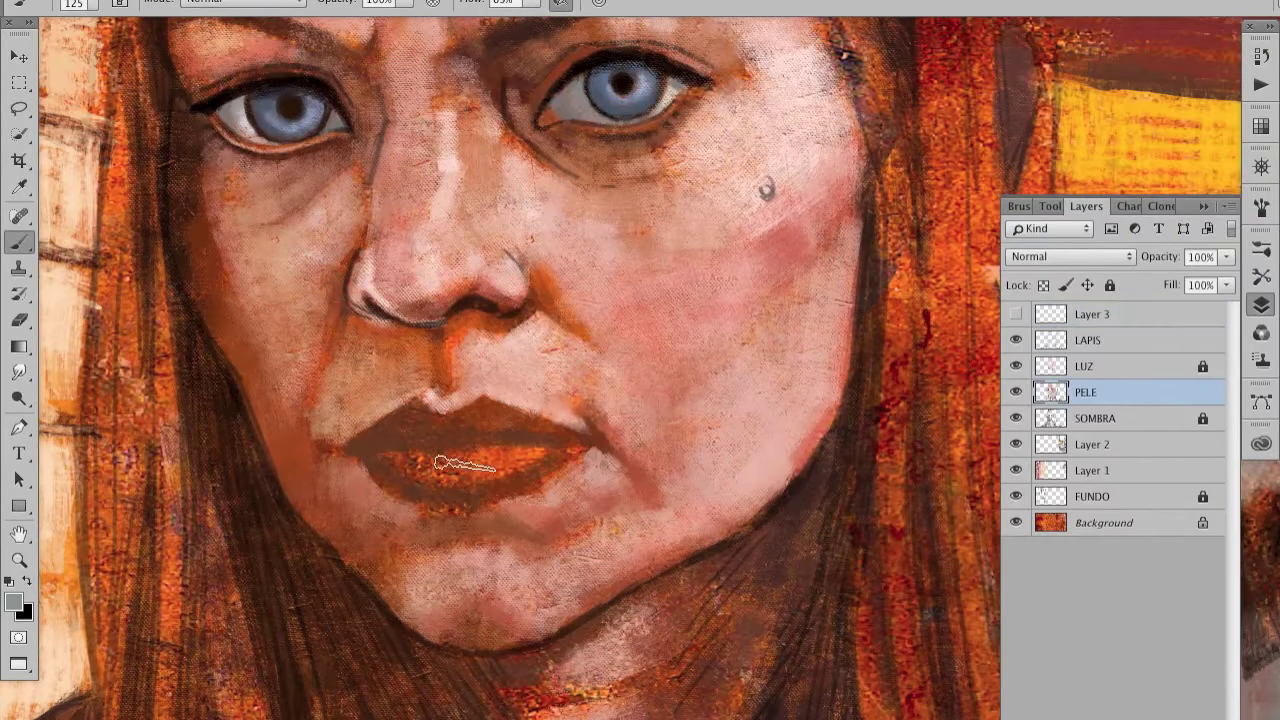
# Step: With the lip brown and a small brush, draw the dark parting line between the lips
pyautogui.keyDown('alt'); pyautogui.click(519, 438); pyautogui.keyUp('alt')
pyautogui.scroll(2, 536, 478)
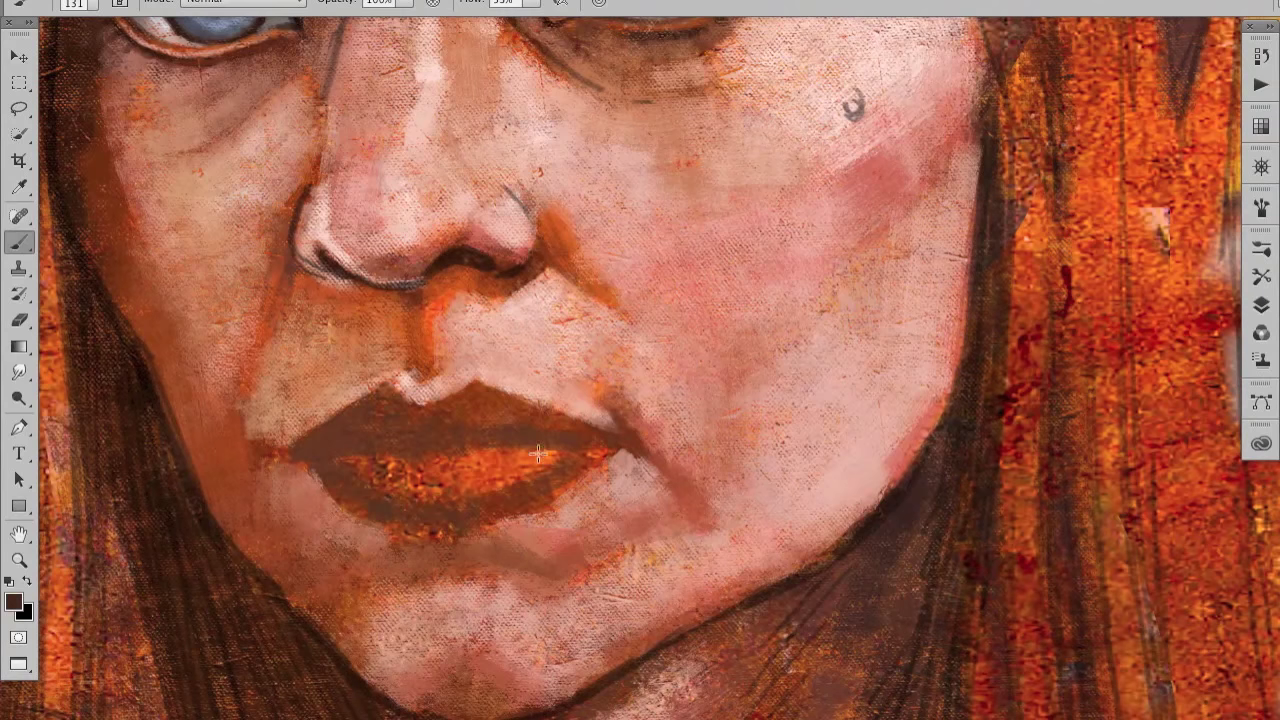
pyautogui.press('[')
pyautogui.press('[')
pyautogui.moveTo(308, 462); pyautogui.dragTo(323, 475)
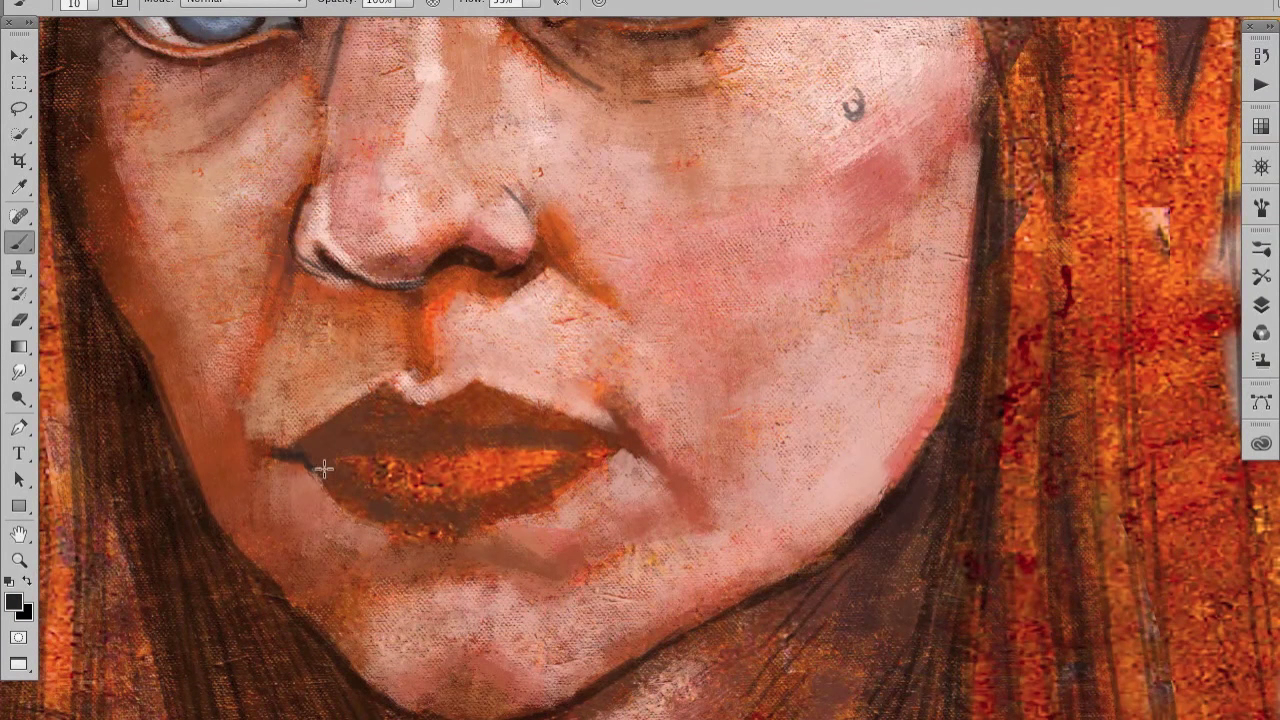
pyautogui.moveTo(398, 450)
pyautogui.mouseDown()
pyautogui.moveTo(454, 440)
pyautogui.moveTo(589, 452)
pyautogui.mouseUp()
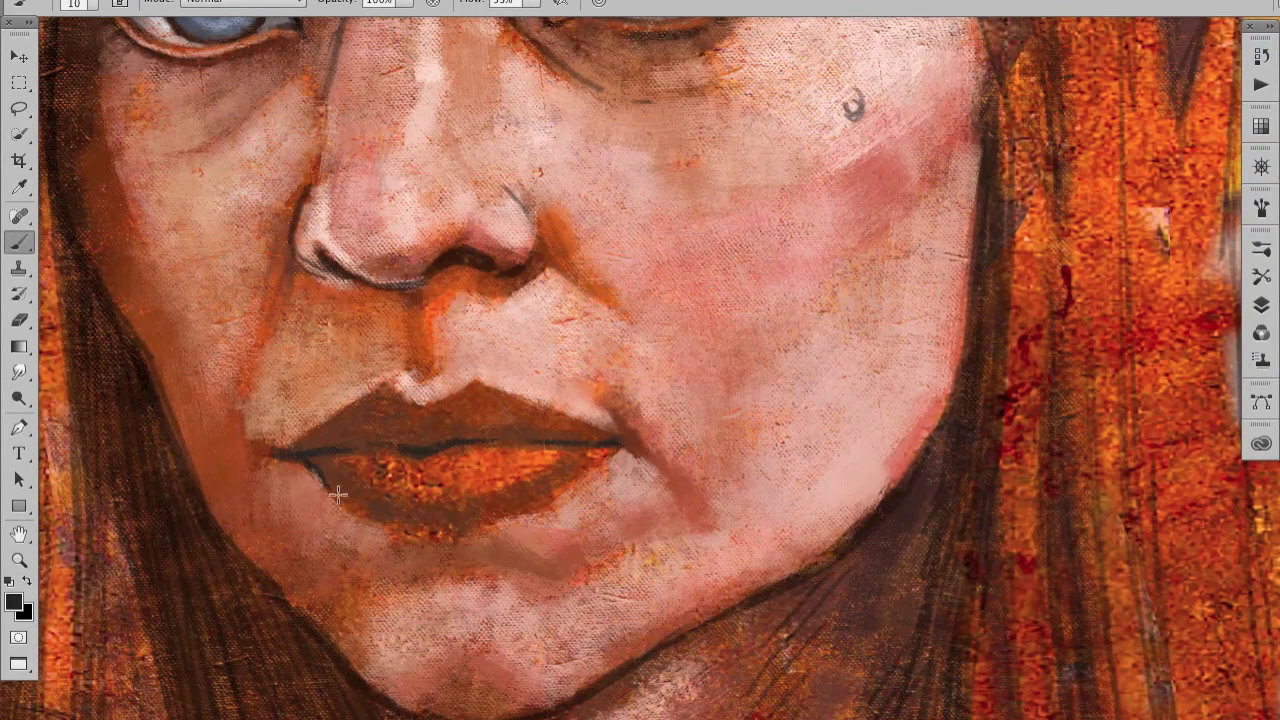
pyautogui.moveTo(310, 453); pyautogui.dragTo(352, 456)
# Step: Sample skin pink, try small lasso selections around the nose, and return to brushing on PELE
pyautogui.keyDown('alt'); pyautogui.click(344, 271); pyautogui.keyUp('alt')
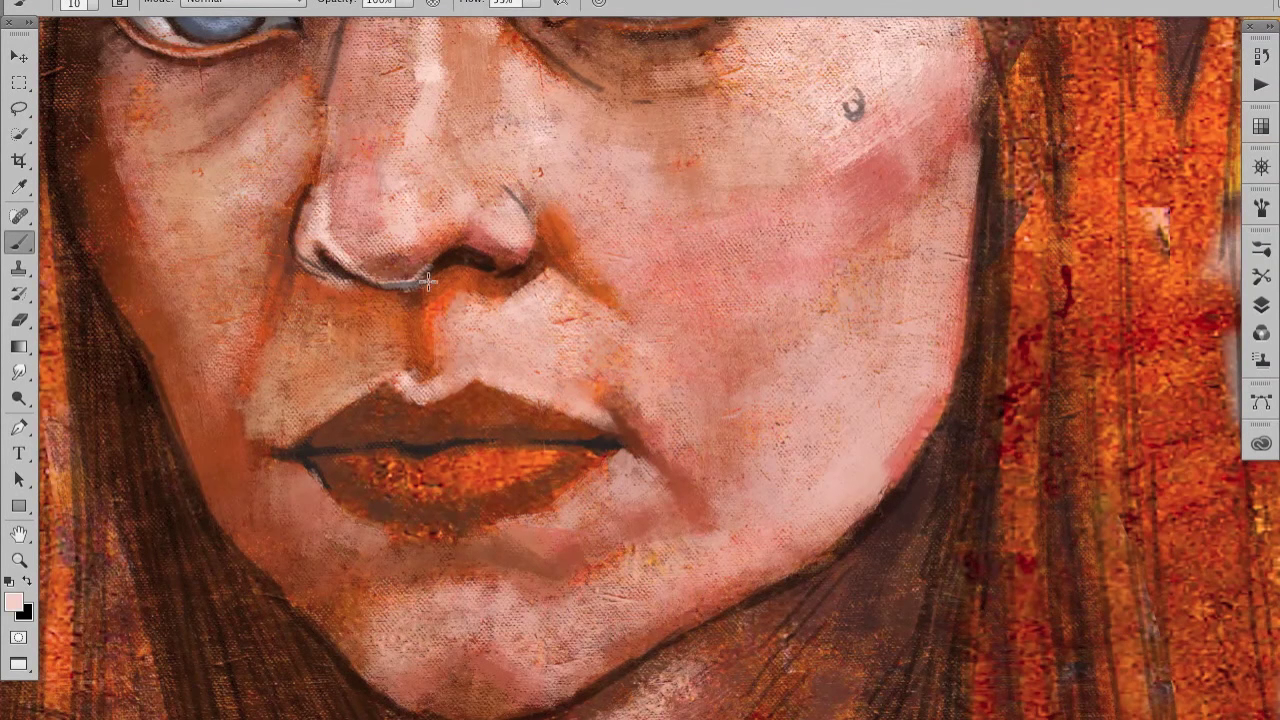
pyautogui.press('F7')
pyautogui.press('l')
pyautogui.moveTo(432, 284); pyautogui.dragTo(484, 296)
pyautogui.click(469, 296)
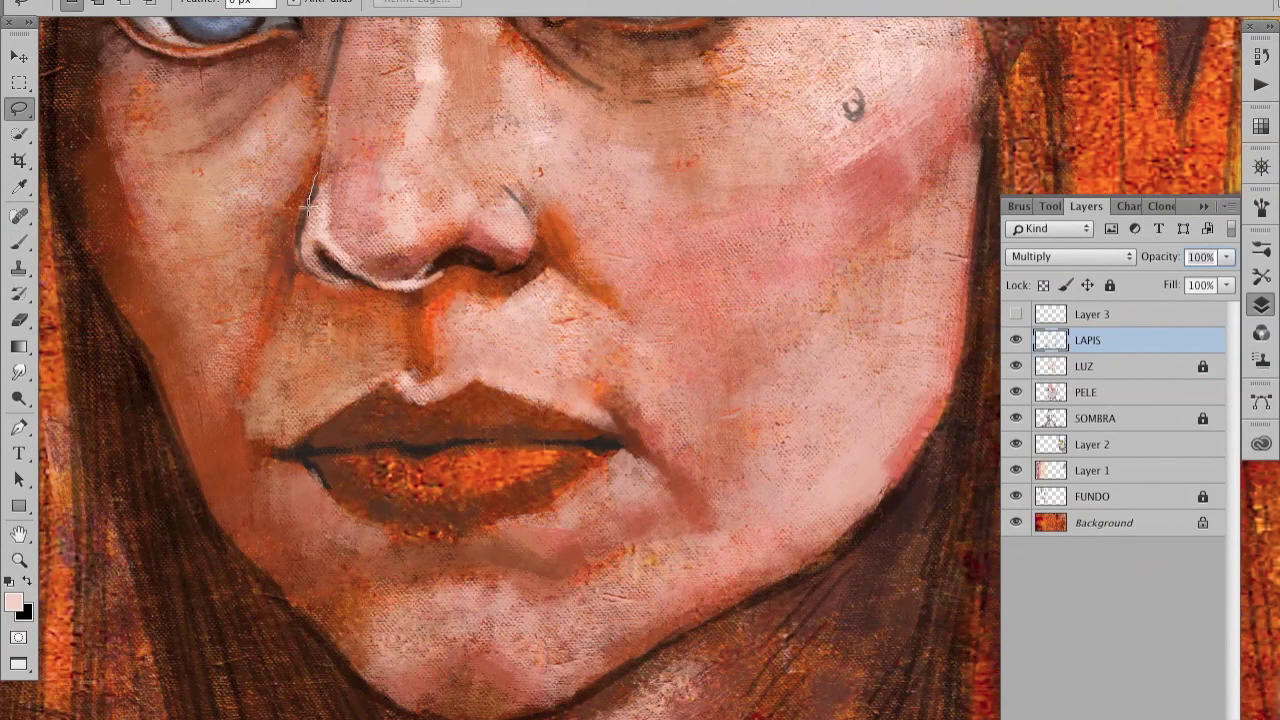
pyautogui.moveTo(504, 185); pyautogui.dragTo(535, 218)
pyautogui.click(591, 231)
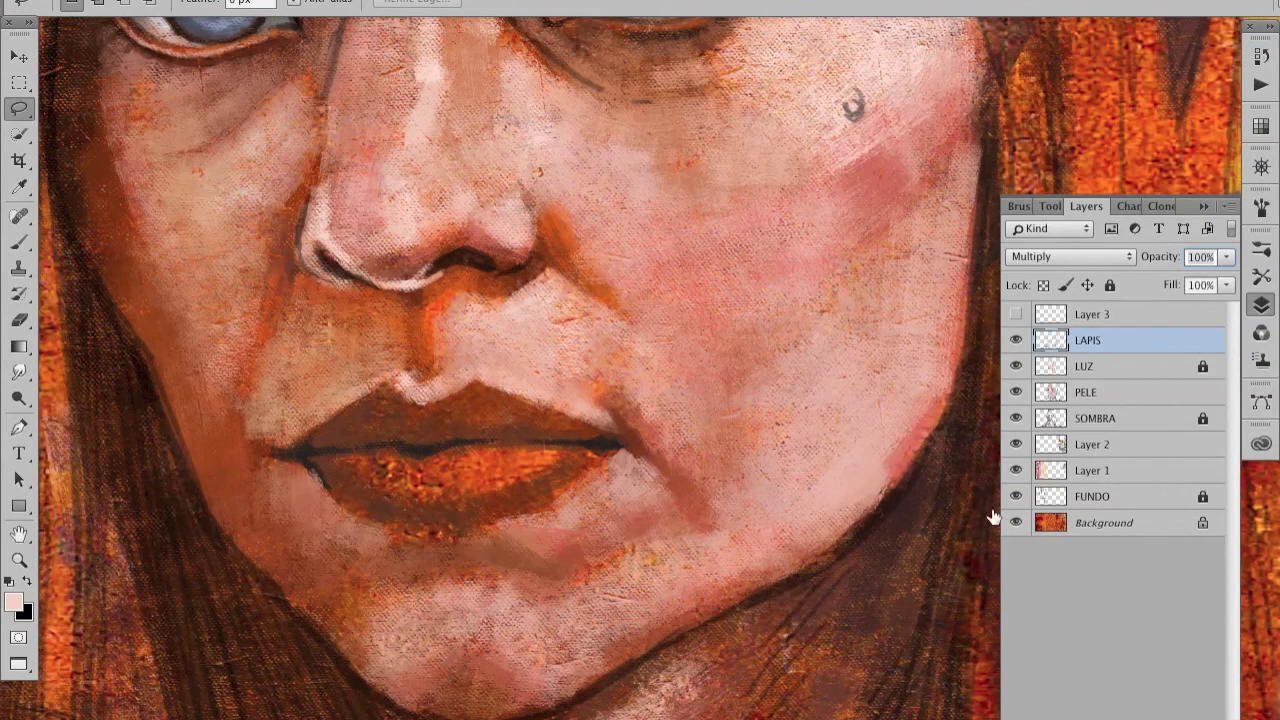
pyautogui.click(1085, 392)
pyautogui.press('b')
pyautogui.keyDown('alt'); pyautogui.click(440, 280); pyautogui.keyUp('alt')
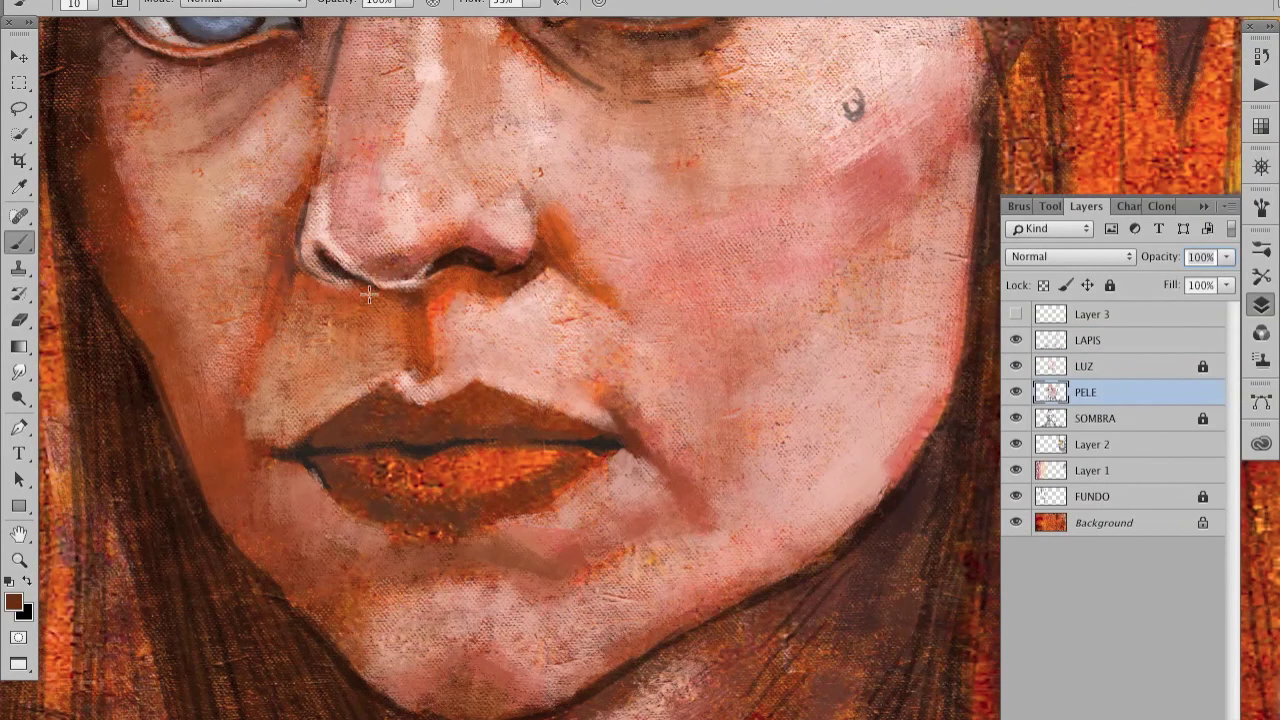
# Step: On the LUZ layer, paint a light pink highlight along the nose bridge
pyautogui.hotkey('alt', ']')
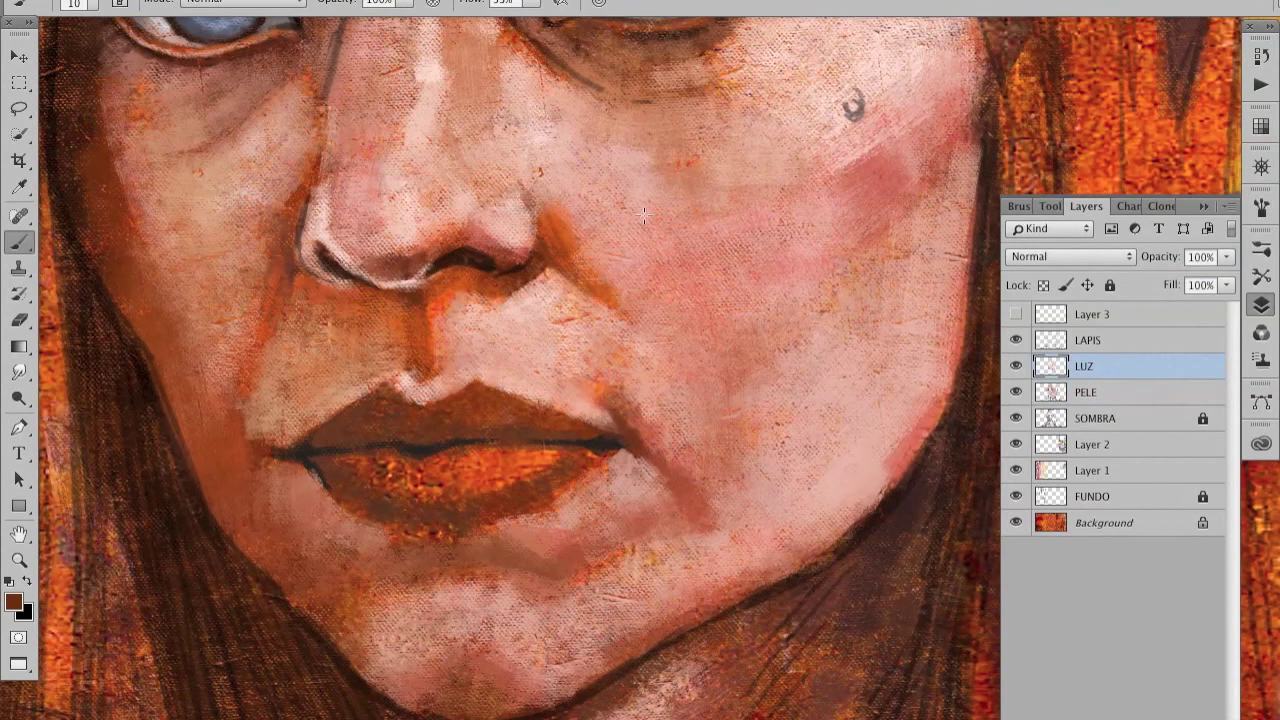
pyautogui.keyDown('alt'); pyautogui.click(288, 242); pyautogui.keyUp('alt')
pyautogui.hotkey('alt', ']')
pyautogui.hotkey('alt', '[')
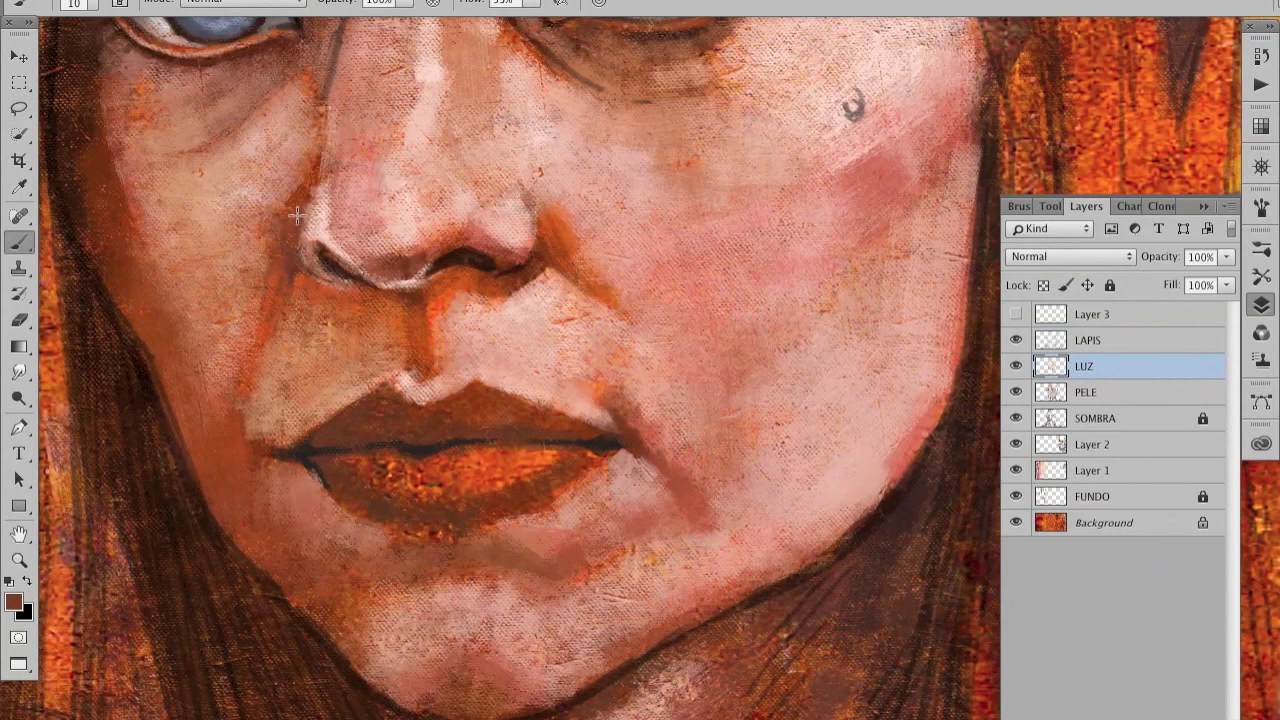
pyautogui.keyDown('alt'); pyautogui.click(314, 250); pyautogui.keyUp('alt')
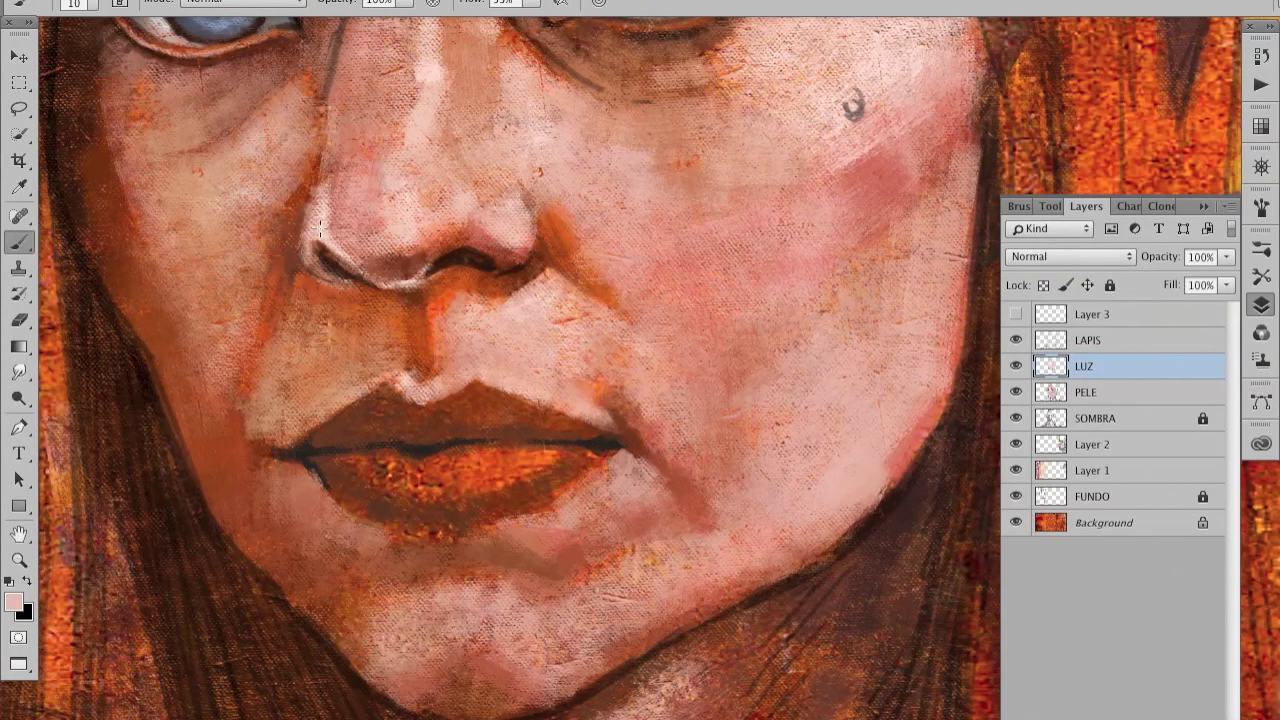
pyautogui.click(414, 212)
pyautogui.press('Return')
pyautogui.press(']')
pyautogui.press(']')
pyautogui.press(']')
pyautogui.moveTo(410, 160)
pyautogui.mouseDown()
pyautogui.moveTo(421, 124)
pyautogui.moveTo(405, 150)
pyautogui.mouseUp()
# Step: Paint orange along the philtrum and brighten the skin above the upper lip's right corner
pyautogui.press('[')
pyautogui.keyDown('alt'); pyautogui.click(424, 382); pyautogui.keyUp('alt')
pyautogui.moveTo(428, 385); pyautogui.dragTo(428, 347)
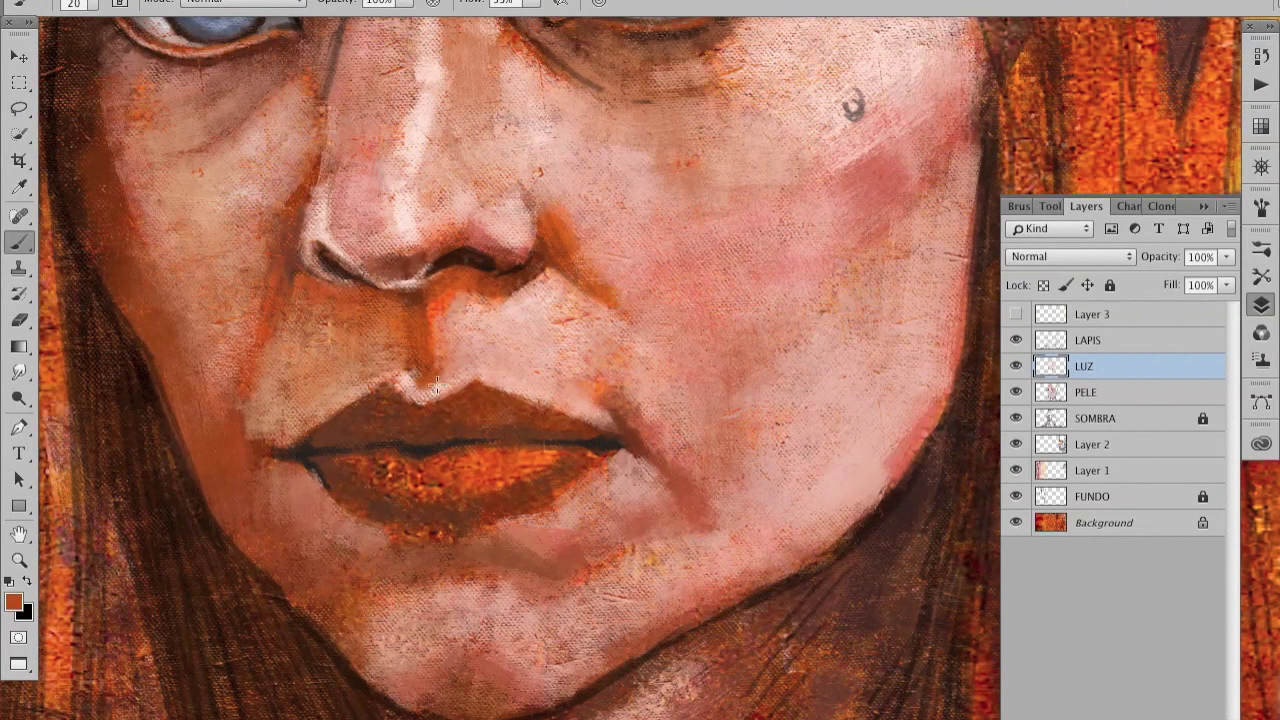
pyautogui.keyDown('alt'); pyautogui.click(466, 342); pyautogui.keyUp('alt')
pyautogui.press(']')
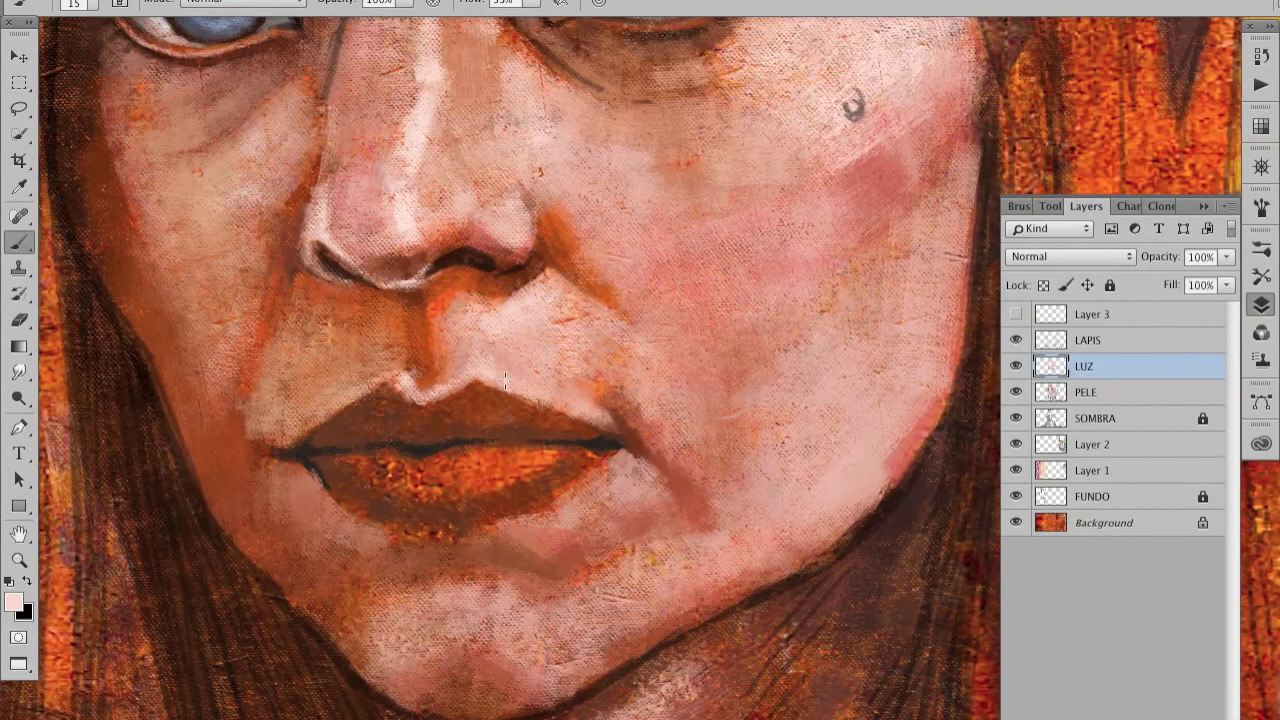
pyautogui.moveTo(590, 345); pyautogui.dragTo(578, 410)
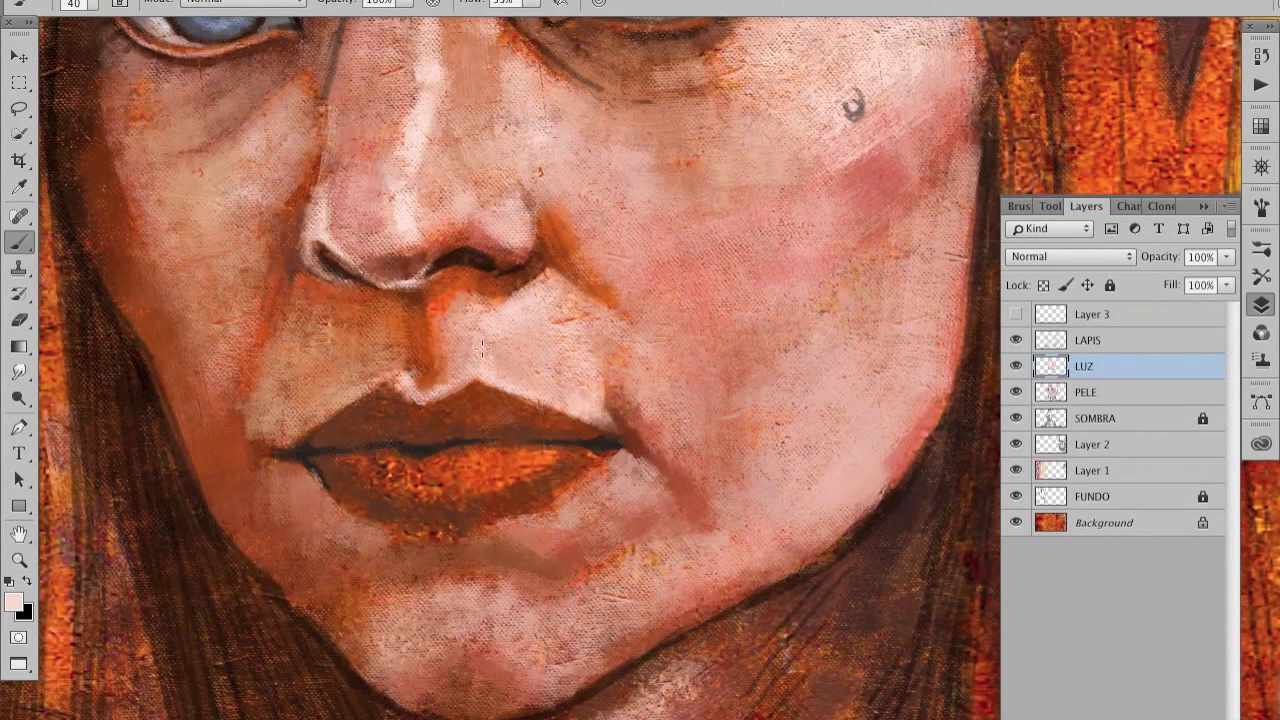
pyautogui.press('[')
pyautogui.keyDown('alt'); pyautogui.click(400, 343); pyautogui.keyUp('alt')
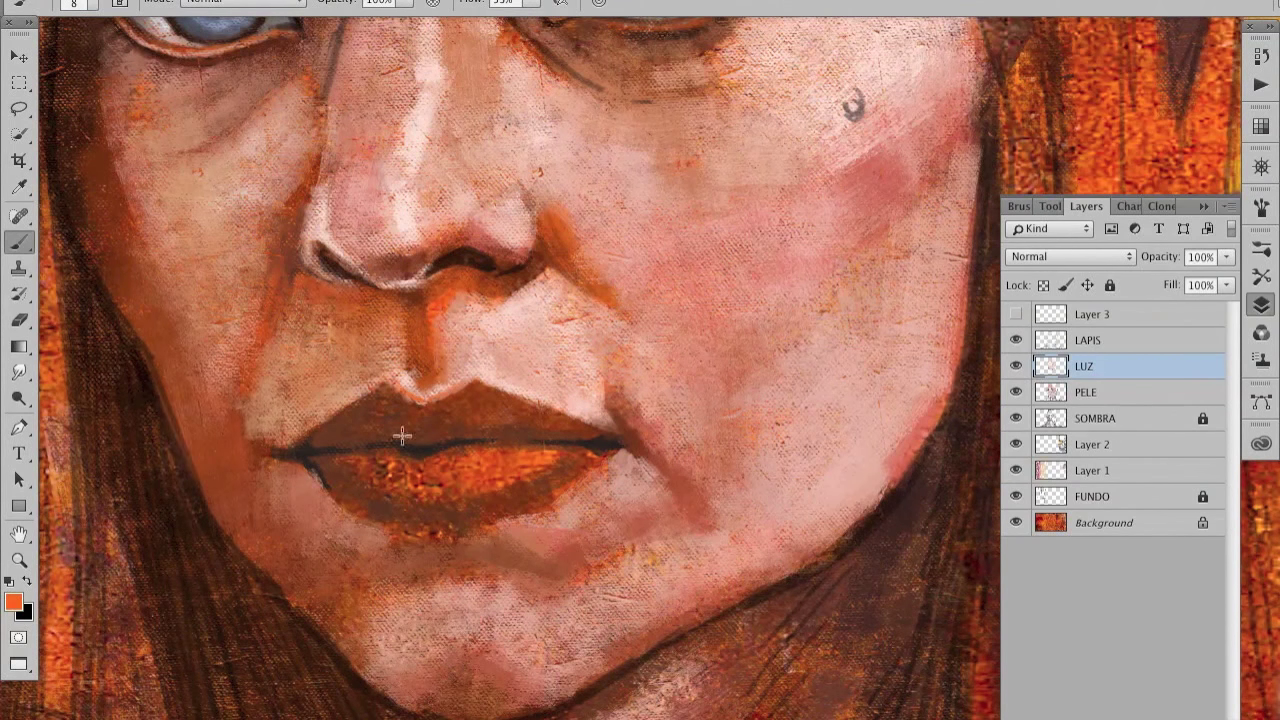
# Step: Deepen the dark brown shadow below the lower lip, lighten beneath it, and add a new empty layer
pyautogui.scroll(-2, 616, 325)
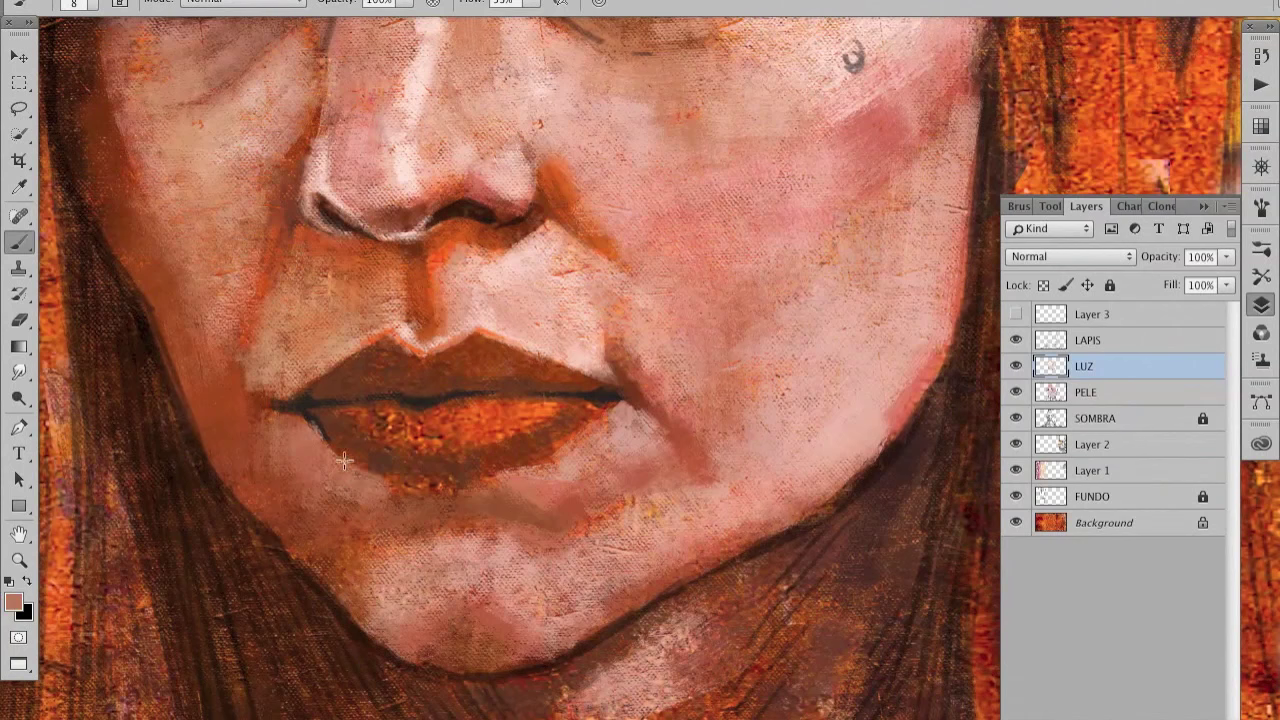
pyautogui.keyDown('alt'); pyautogui.click(491, 432); pyautogui.keyUp('alt')
pyautogui.moveTo(437, 503); pyautogui.dragTo(612, 412)
pyautogui.keyDown('alt'); pyautogui.click(554, 463); pyautogui.keyUp('alt')
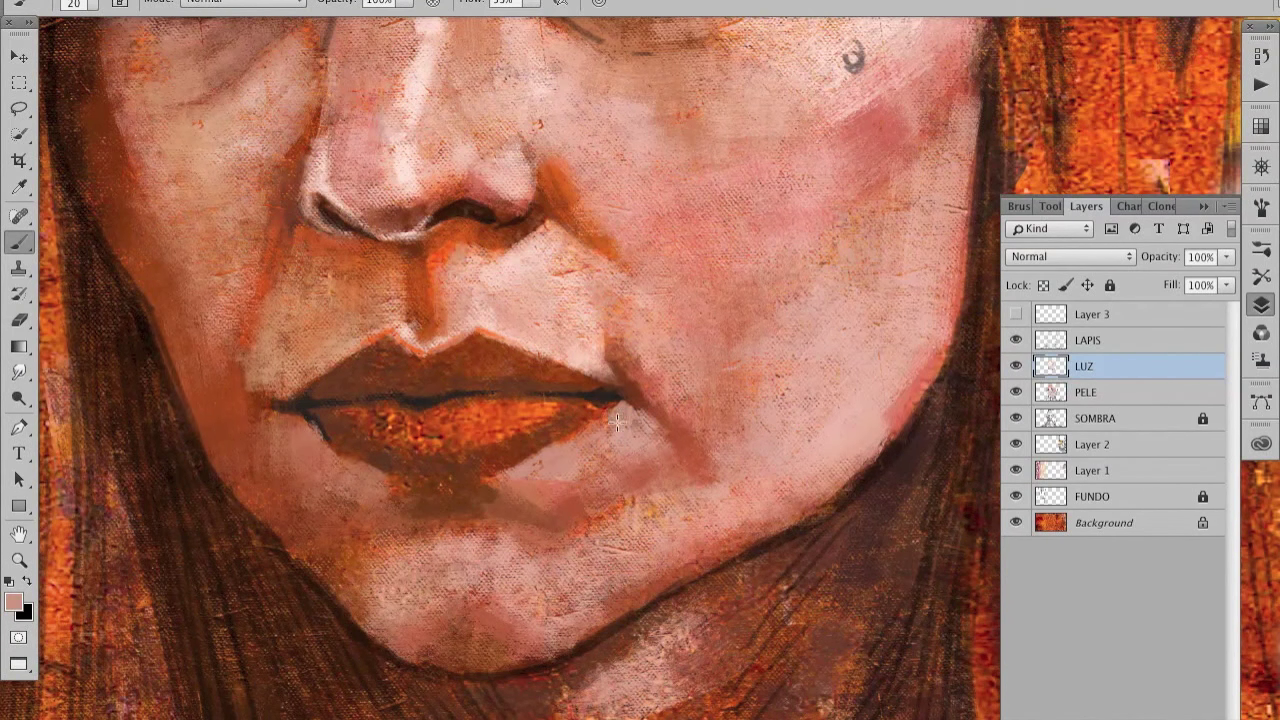
pyautogui.hotkey('ctrl', 'shift', 'alt', 'n')
pyautogui.click(13, 600)
# Step: Pick a red and paint pink across the lower lip and red over the upper lip
pyautogui.click(535, 240)
pyautogui.click(863, 181)
pyautogui.press(']')
pyautogui.press(']')
pyautogui.press(']')
pyautogui.moveTo(340, 420)
pyautogui.mouseDown()
pyautogui.moveTo(430, 428)
pyautogui.moveTo(578, 412)
pyautogui.mouseUp()
pyautogui.press('[')
pyautogui.moveTo(418, 458); pyautogui.dragTo(350, 440)
pyautogui.press(']')
pyautogui.press(']')
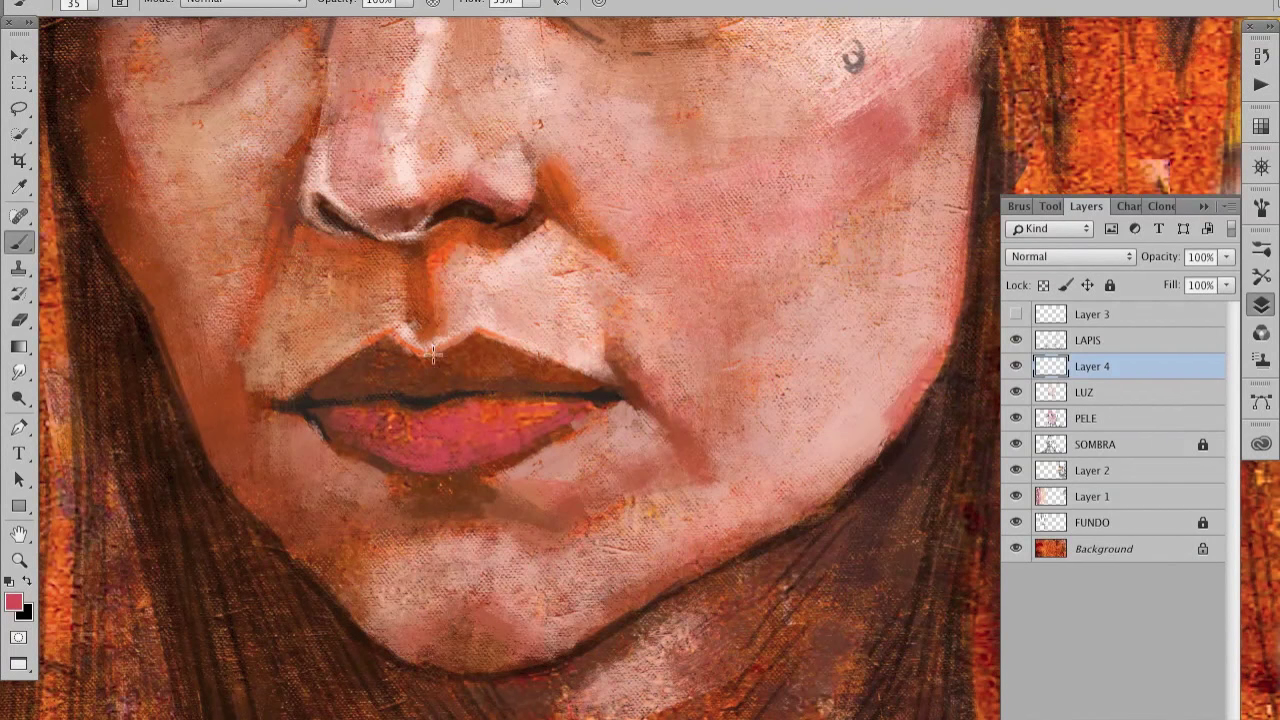
pyautogui.moveTo(434, 357); pyautogui.dragTo(416, 371)
# Step: Sample the lip tones, then brush light pink highlights across the lower lip
pyautogui.press('[')
pyautogui.press('[')
pyautogui.press('[')
pyautogui.keyDown('alt'); pyautogui.click(416, 371); pyautogui.keyUp('alt')
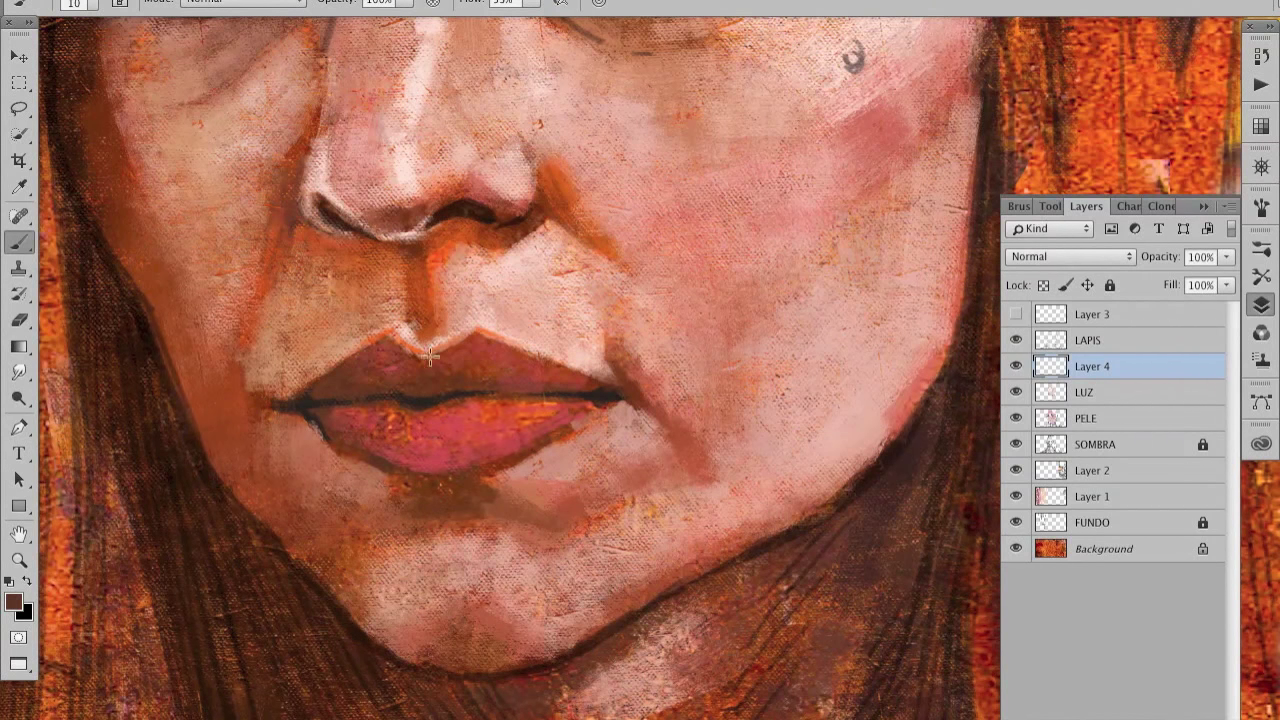
pyautogui.keyDown('alt'); pyautogui.click(419, 411); pyautogui.keyUp('alt')
pyautogui.press(']')
pyautogui.press(']')
pyautogui.press(']')
pyautogui.keyDown('alt'); pyautogui.click(435, 378); pyautogui.keyUp('alt')
pyautogui.keyDown('alt'); pyautogui.click(438, 393); pyautogui.keyUp('alt')
pyautogui.press('Return')
pyautogui.press('[')
pyautogui.moveTo(415, 425)
pyautogui.mouseDown()
pyautogui.moveTo(427, 400)
pyautogui.moveTo(400, 420)
pyautogui.moveTo(550, 400)
pyautogui.mouseUp()
# Step: Sample orange-brown skin tones and soften the area below the lip's right corner
pyautogui.press('[')
pyautogui.press('[')
pyautogui.press('[')
pyautogui.keyDown('alt'); pyautogui.click(488, 432); pyautogui.keyUp('alt')
pyautogui.keyDown('alt'); pyautogui.click(585, 410); pyautogui.keyUp('alt')
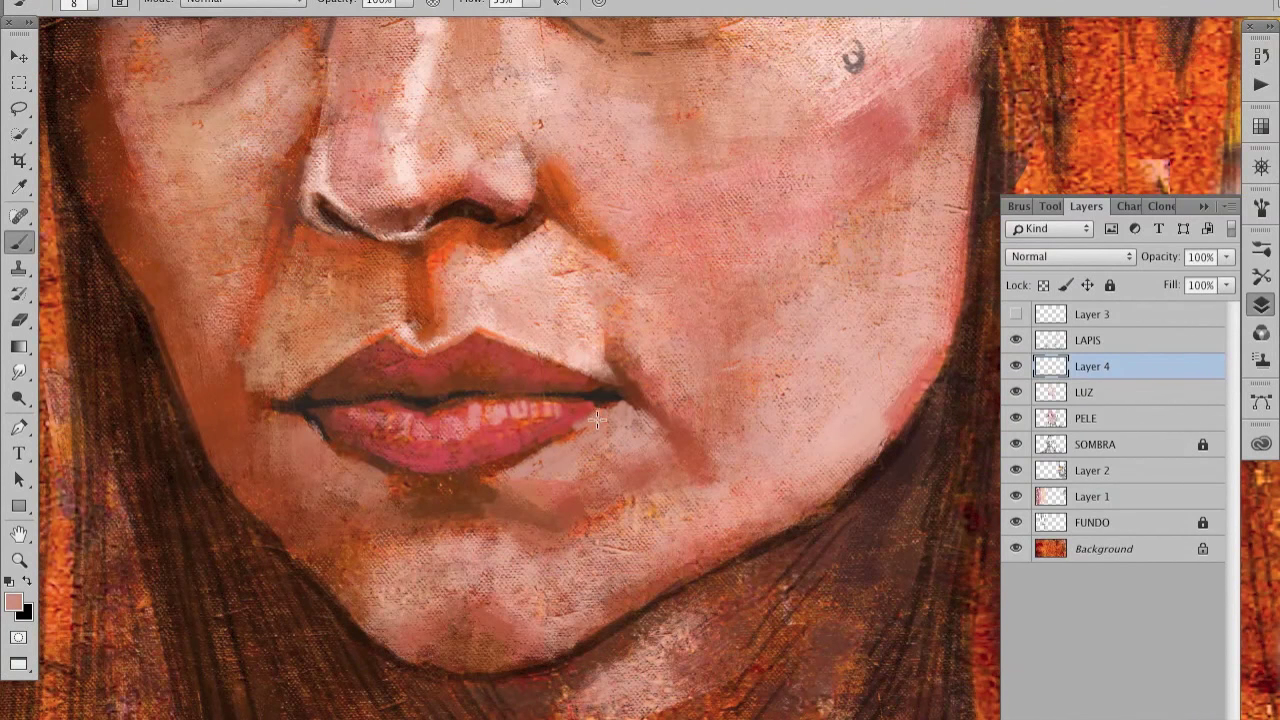
pyautogui.keyDown('alt'); pyautogui.click(493, 466); pyautogui.keyUp('alt')
pyautogui.press(']')
pyautogui.press(']')
pyautogui.press(']')
pyautogui.moveTo(515, 470); pyautogui.dragTo(563, 440)
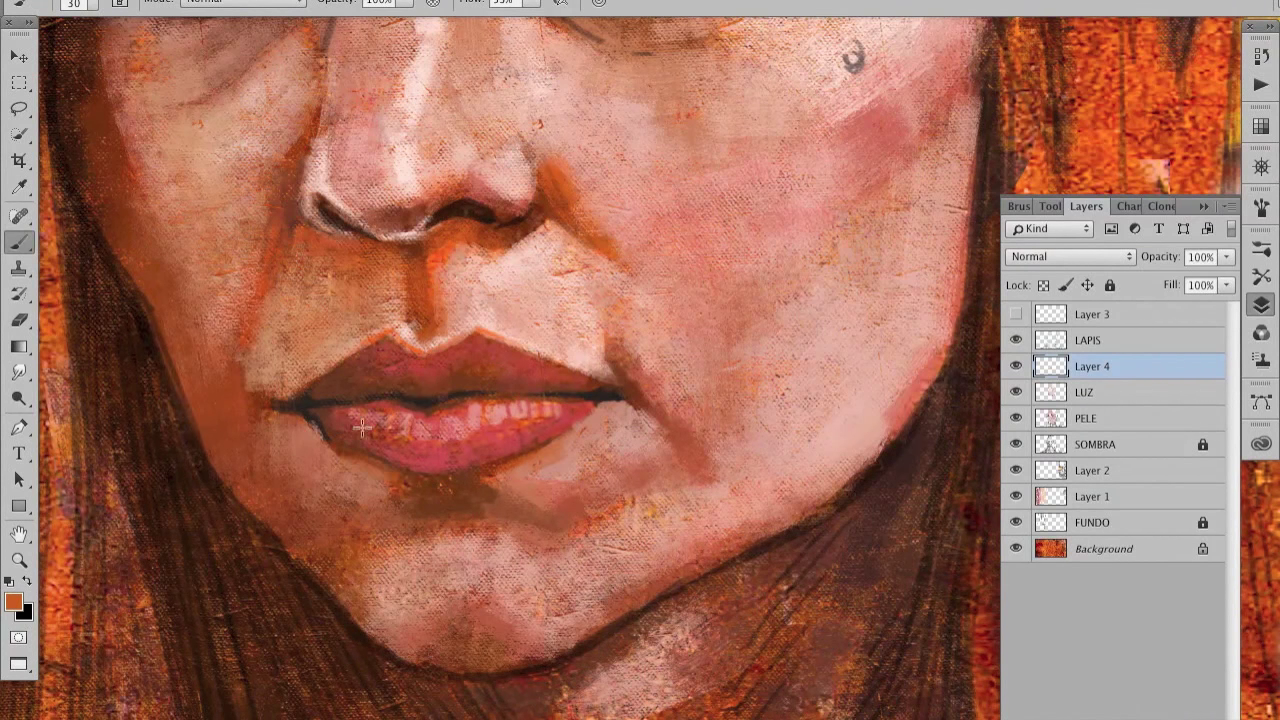
pyautogui.keyDown('alt'); pyautogui.click(445, 473); pyautogui.keyUp('alt')
# Step: Zoom closer on the mouth and lighten the shadow at the right mouth corner
pyautogui.hotkey('ctrl', '-')
pyautogui.hotkey('ctrl', '-')
pyautogui.hotkey('ctrl', '-')
pyautogui.hotkey('ctrl', '+')
pyautogui.hotkey('ctrl', '+')
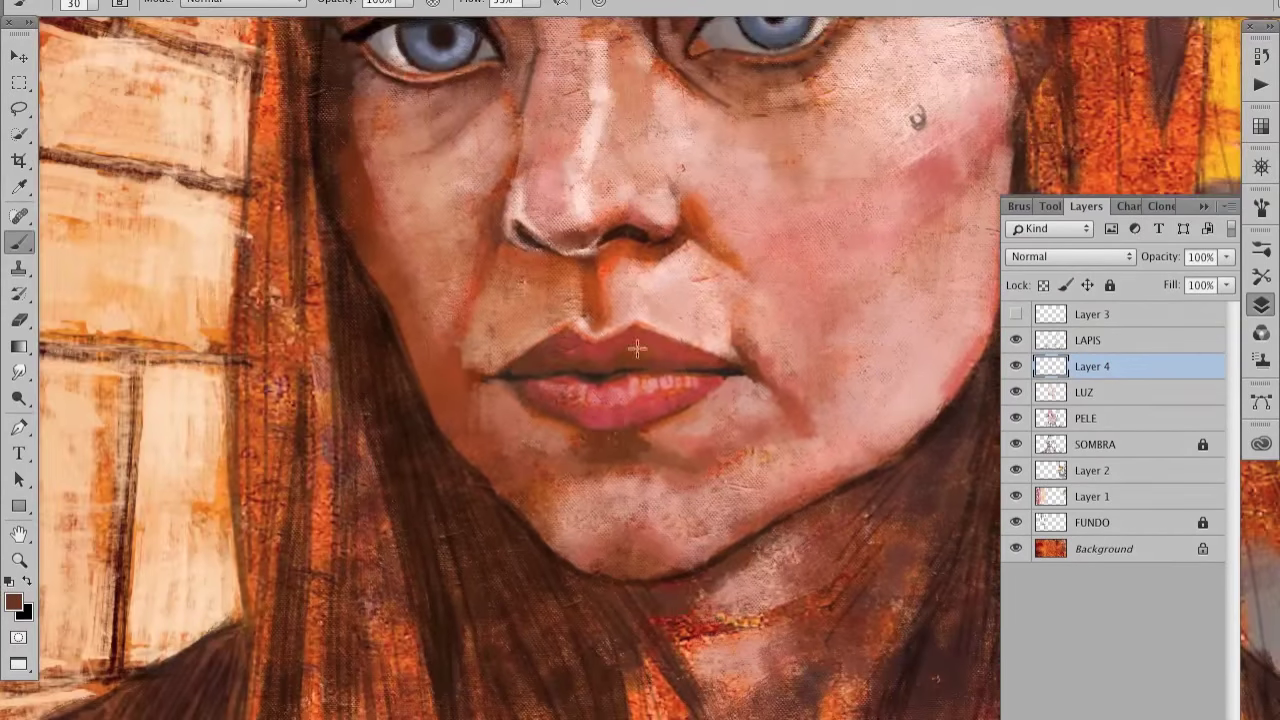
pyautogui.hotkey('ctrl', '+')
pyautogui.keyDown('alt'); pyautogui.click(634, 355); pyautogui.keyUp('alt')
pyautogui.press('[')
pyautogui.press('[')
pyautogui.keyDown('alt'); pyautogui.click(655, 385); pyautogui.keyUp('alt')
pyautogui.keyDown('alt'); pyautogui.click(722, 395); pyautogui.keyUp('alt')
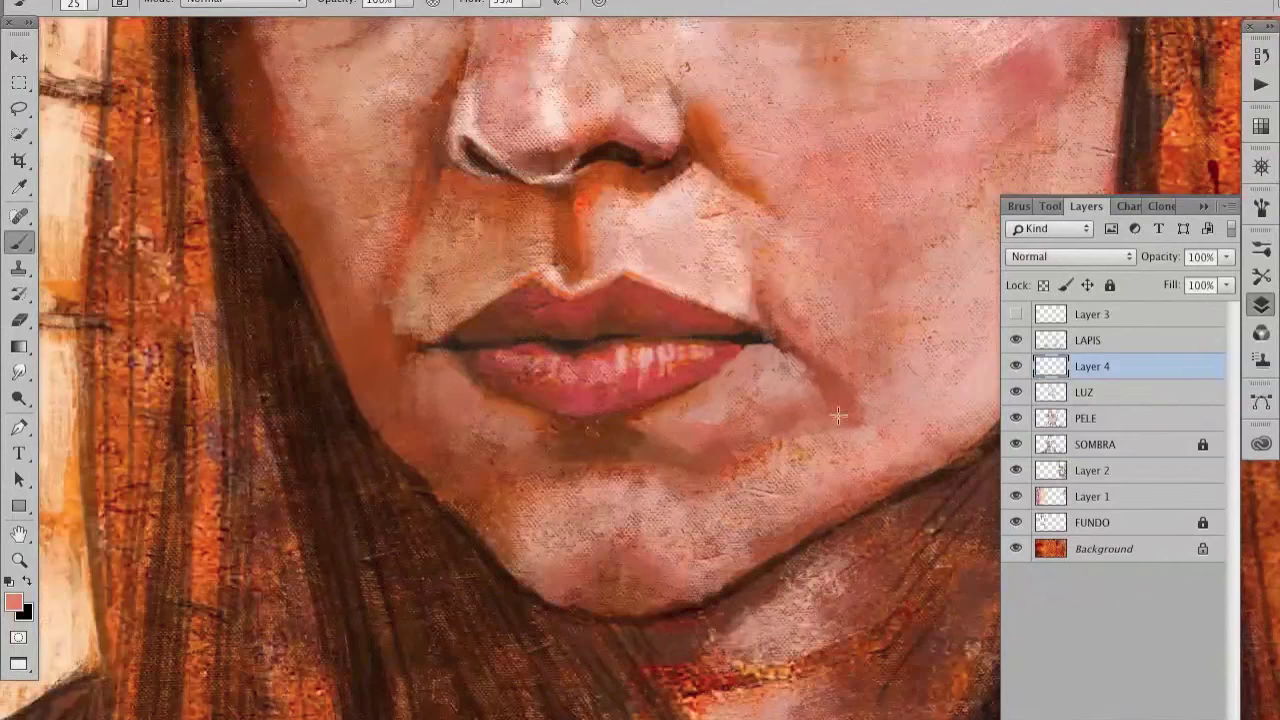
pyautogui.moveTo(838, 414); pyautogui.dragTo(790, 350)
pyautogui.moveTo(835, 410); pyautogui.dragTo(885, 418)
# Step: Smooth and lighten the chin underside along the jaw with a lighter rose-red
pyautogui.keyDown('alt'); pyautogui.click(624, 432); pyautogui.keyUp('alt')
pyautogui.keyDown('alt'); pyautogui.click(690, 509); pyautogui.keyUp('alt')
pyautogui.moveTo(683, 577); pyautogui.dragTo(664, 595)
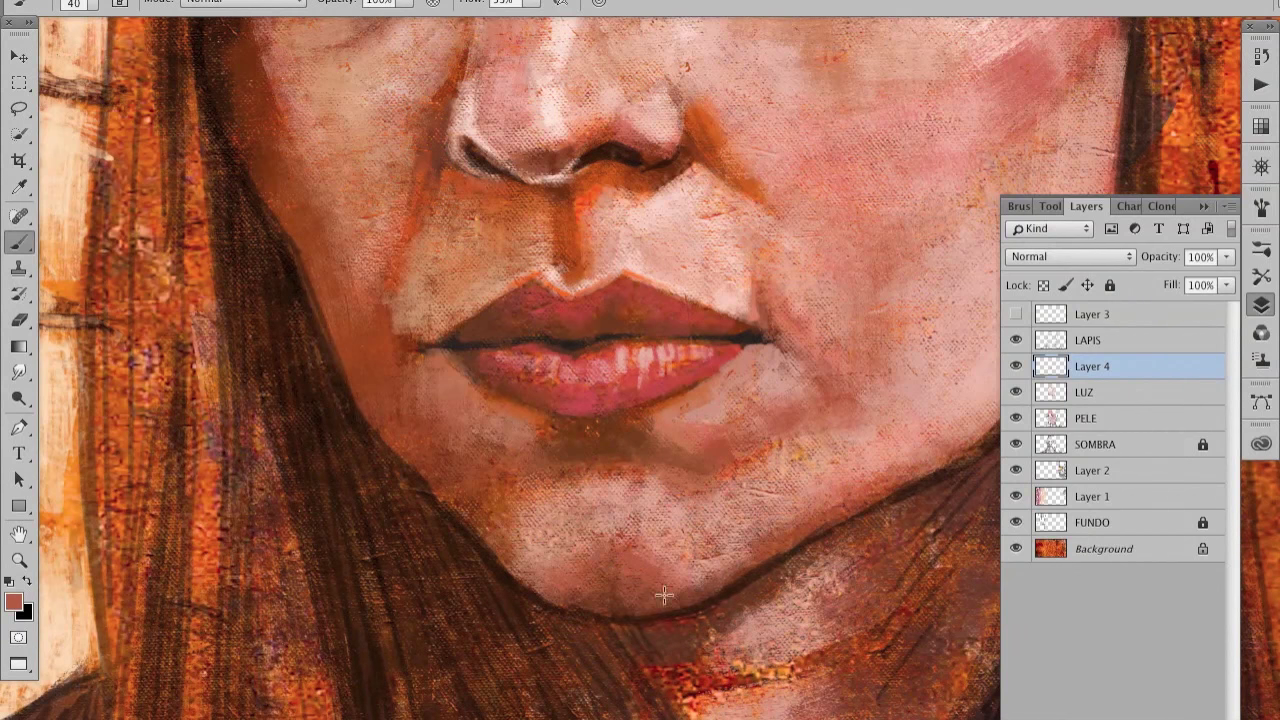
pyautogui.hotkey('ctrl', '-')
pyautogui.hotkey('ctrl', '-')
pyautogui.hotkey('ctrl', '-')
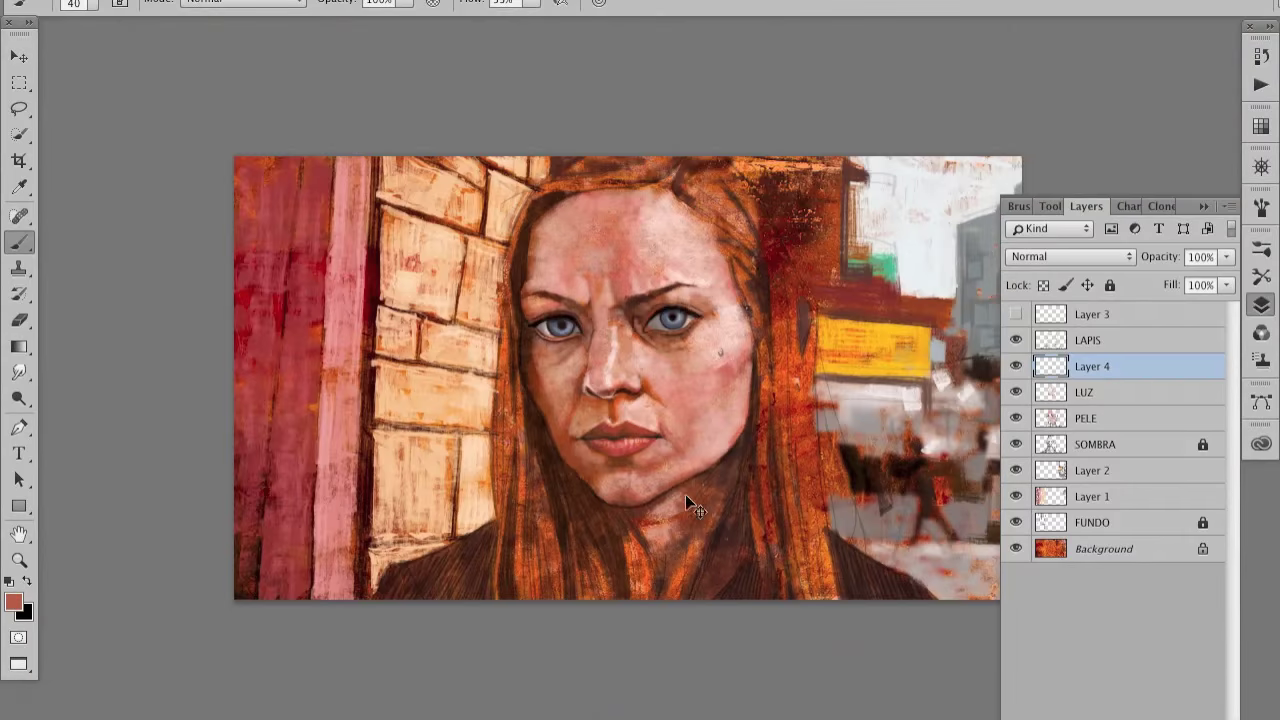
# Step: Zoom in and out to check the face against the brick wall
pyautogui.hotkey('ctrl', '+')
pyautogui.hotkey('ctrl', '+')
pyautogui.hotkey('ctrl', '+')
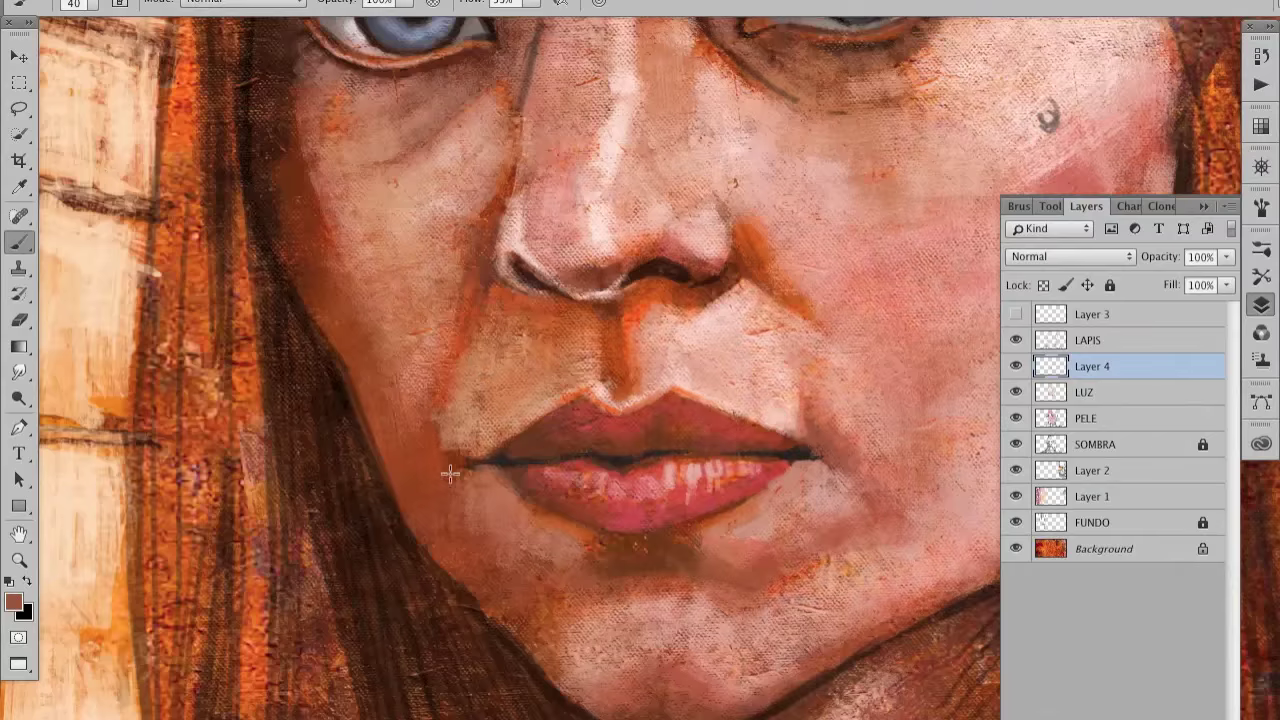
pyautogui.keyDown('alt'); pyautogui.click(686, 438); pyautogui.keyUp('alt')
pyautogui.keyDown('alt'); pyautogui.click(720, 462); pyautogui.keyUp('alt')
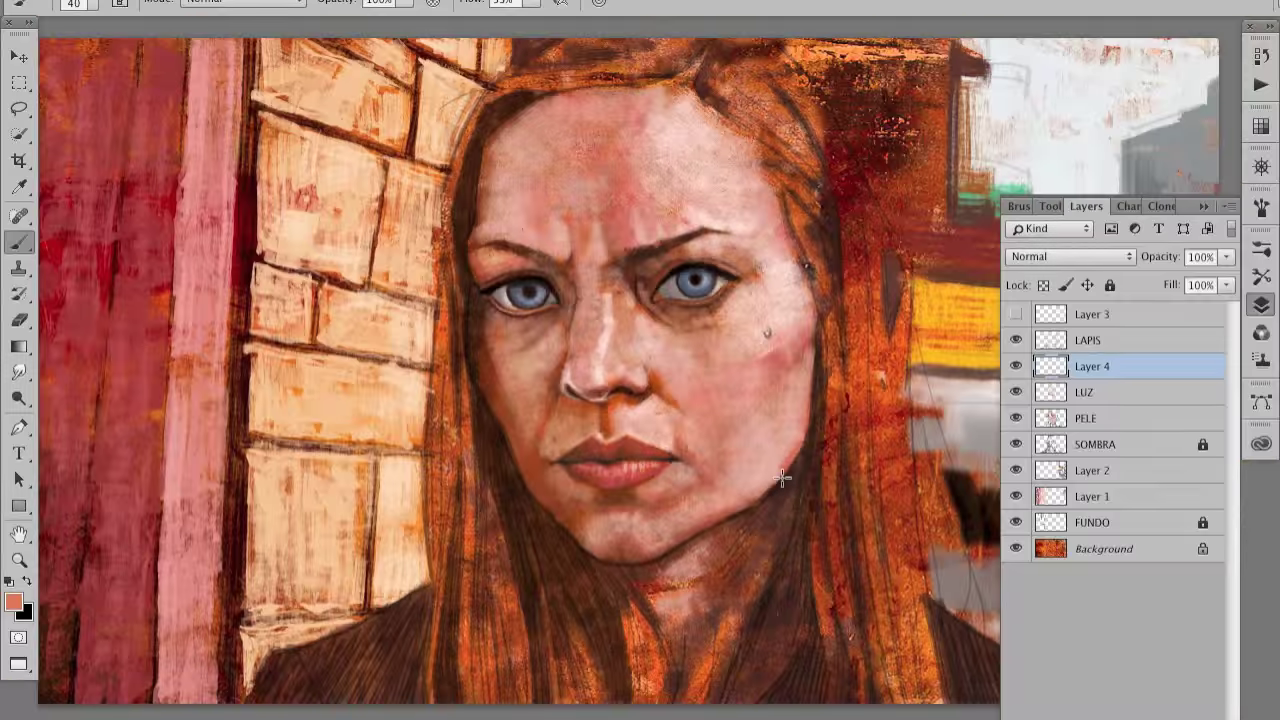
pyautogui.click(686, 464)
pyautogui.keyDown('alt'); pyautogui.click(743, 506); pyautogui.keyUp('alt')
# Step: Merge Layer 4 down into LUZ with Ctrl+E, then hide LUZ to compare the face
pyautogui.hotkey('ctrl', '+')
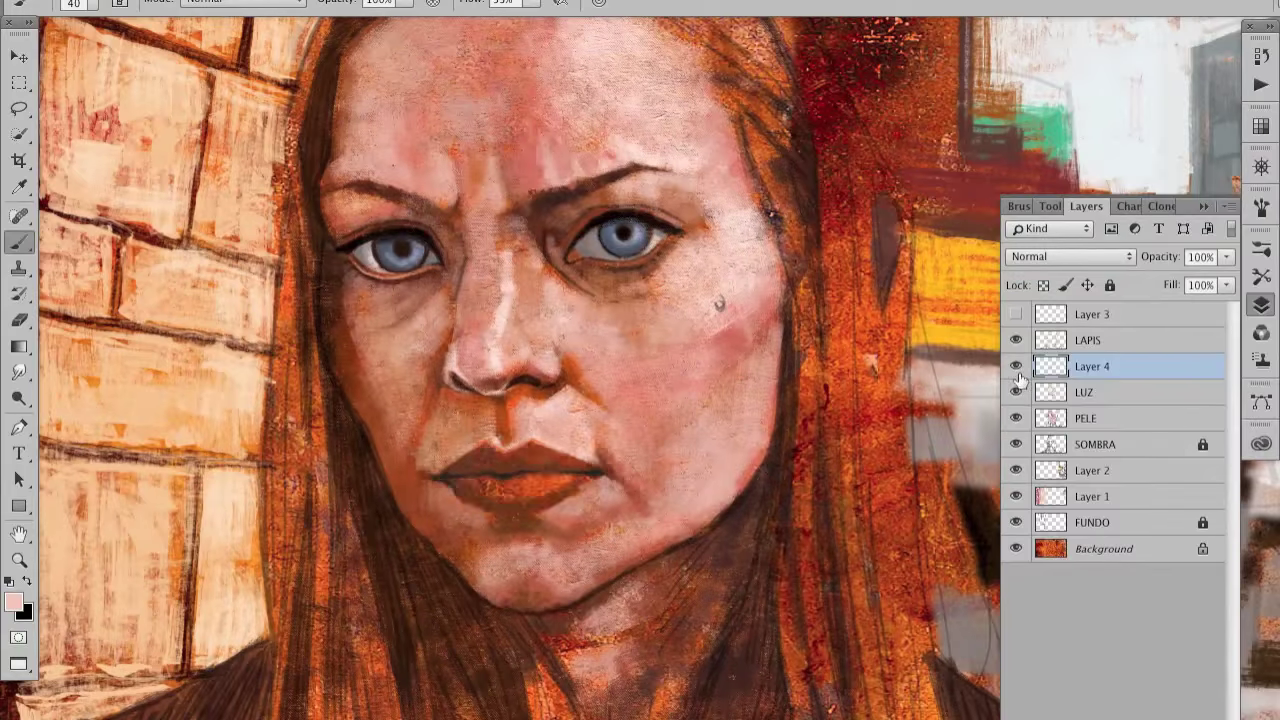
pyautogui.hotkey('ctrl', 'e')
pyautogui.click(1016, 366)
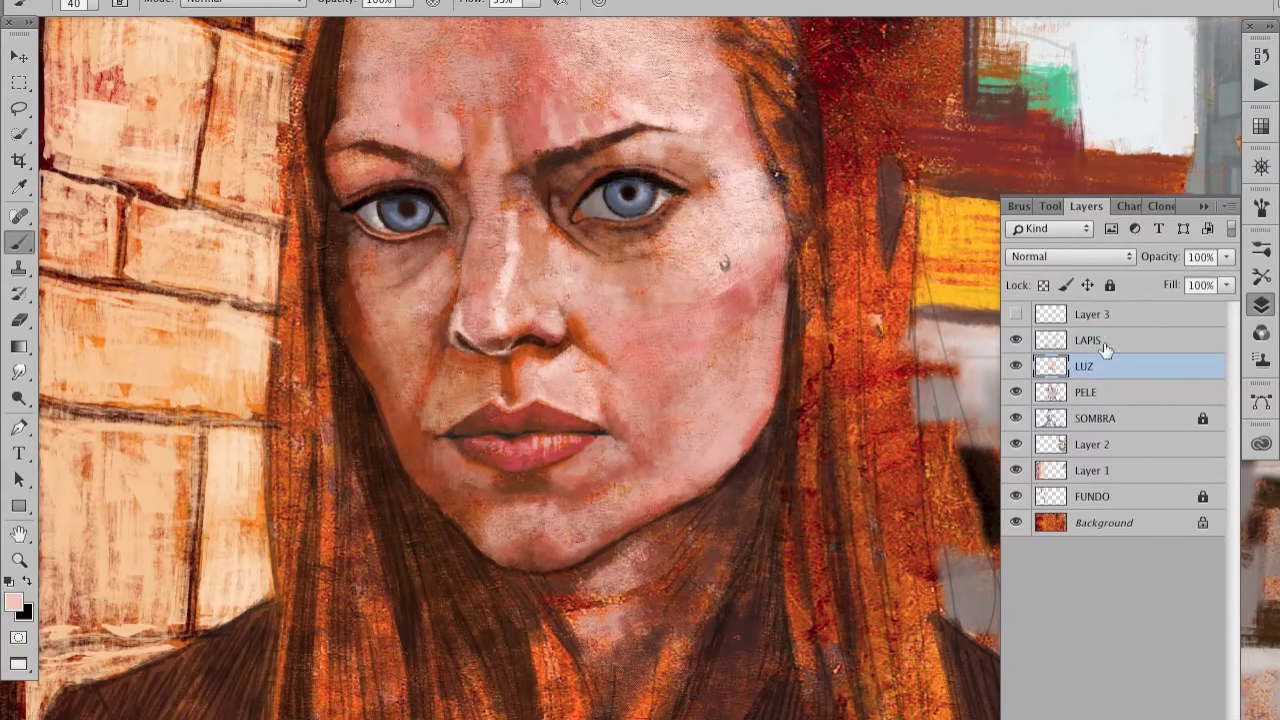
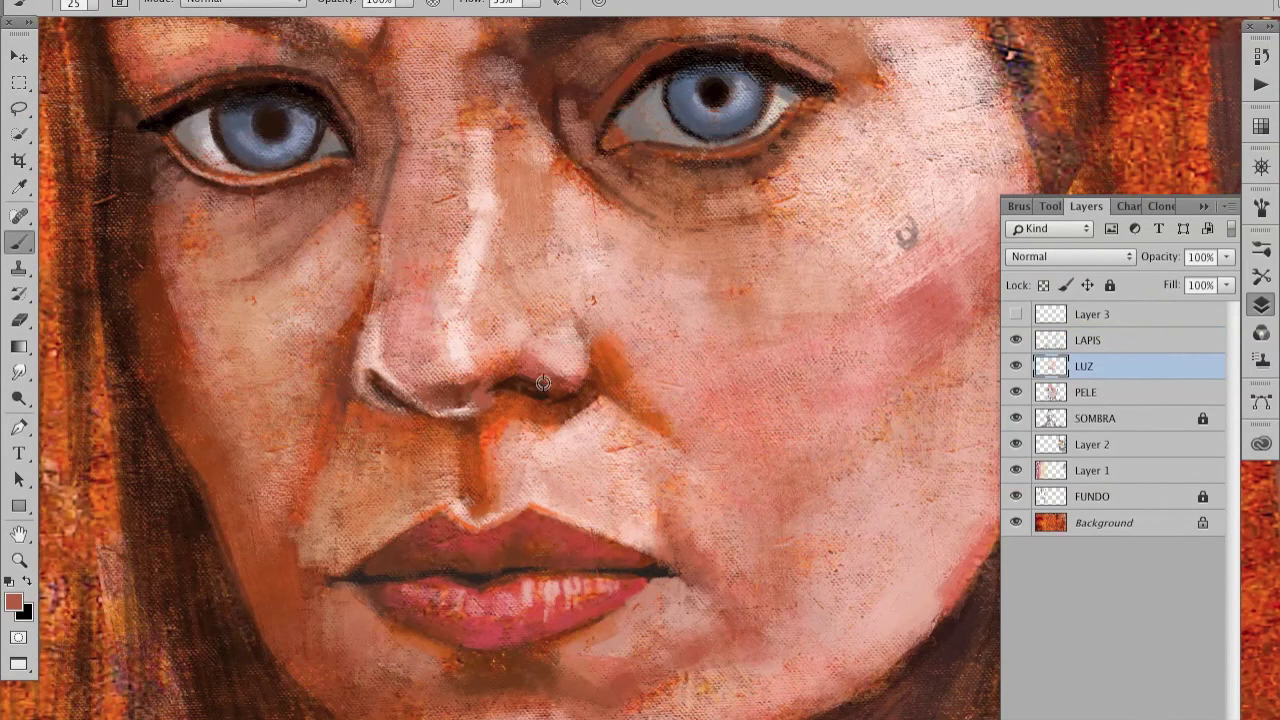
# Step: Paint a pink highlight on the nose tip and darken the left nostril line in brown
pyautogui.keyDown('alt'); pyautogui.click(469, 405); pyautogui.keyUp('alt')
pyautogui.moveTo(492, 355); pyautogui.dragTo(500, 385)
pyautogui.keyDown('alt'); pyautogui.click(478, 398); pyautogui.keyUp('alt')
pyautogui.moveTo(372, 372)
pyautogui.mouseDown()
pyautogui.moveTo(415, 399)
pyautogui.moveTo(374, 368)
pyautogui.mouseUp()
pyautogui.press('[')
pyautogui.keyDown('alt'); pyautogui.click(375, 355); pyautogui.keyUp('alt')
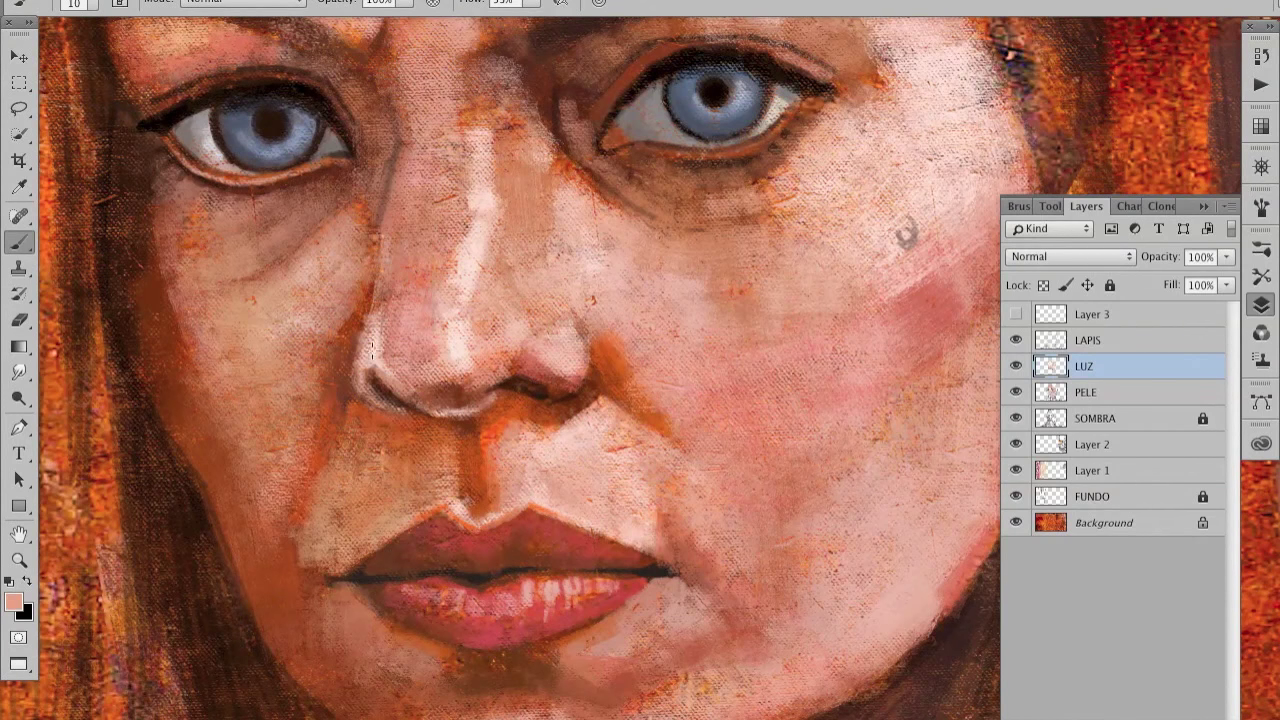
# Step: Paint light pink highlights across the nose tip, down the bridge and along its left side
pyautogui.keyDown('alt'); pyautogui.click(402, 300); pyautogui.keyUp('alt')
pyautogui.scroll(-2, 553, 155)
pyautogui.keyDown('alt'); pyautogui.click(614, 343); pyautogui.keyUp('alt')
pyautogui.moveTo(605, 325)
pyautogui.mouseDown()
pyautogui.moveTo(600, 285)
pyautogui.moveTo(553, 302)
pyautogui.moveTo(515, 255)
pyautogui.mouseUp()
pyautogui.moveTo(505, 305); pyautogui.dragTo(505, 222)
pyautogui.hotkey('ctrl', 'z')
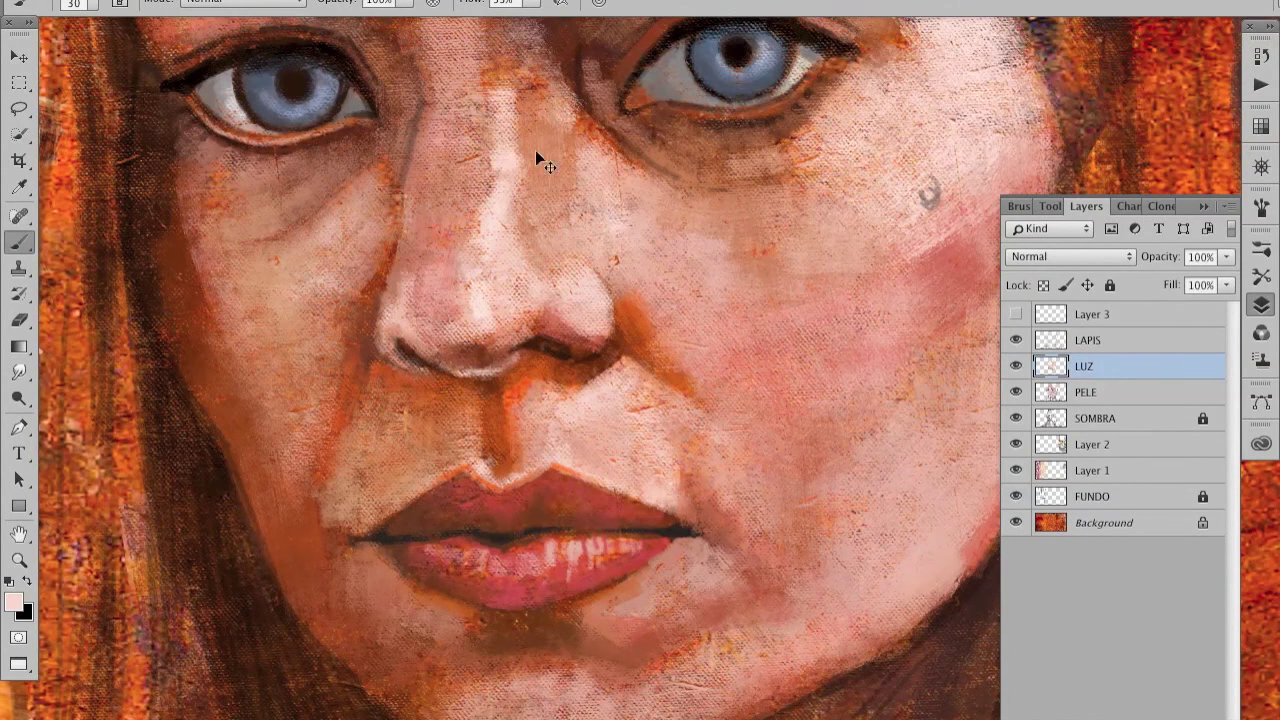
pyautogui.moveTo(420, 305)
pyautogui.mouseDown()
pyautogui.moveTo(425, 255)
pyautogui.moveTo(446, 250)
pyautogui.mouseUp()
# Step: Choose a new pink foreground colour and zoom out to review the whole portrait
pyautogui.click(13, 601)
pyautogui.click(466, 203)
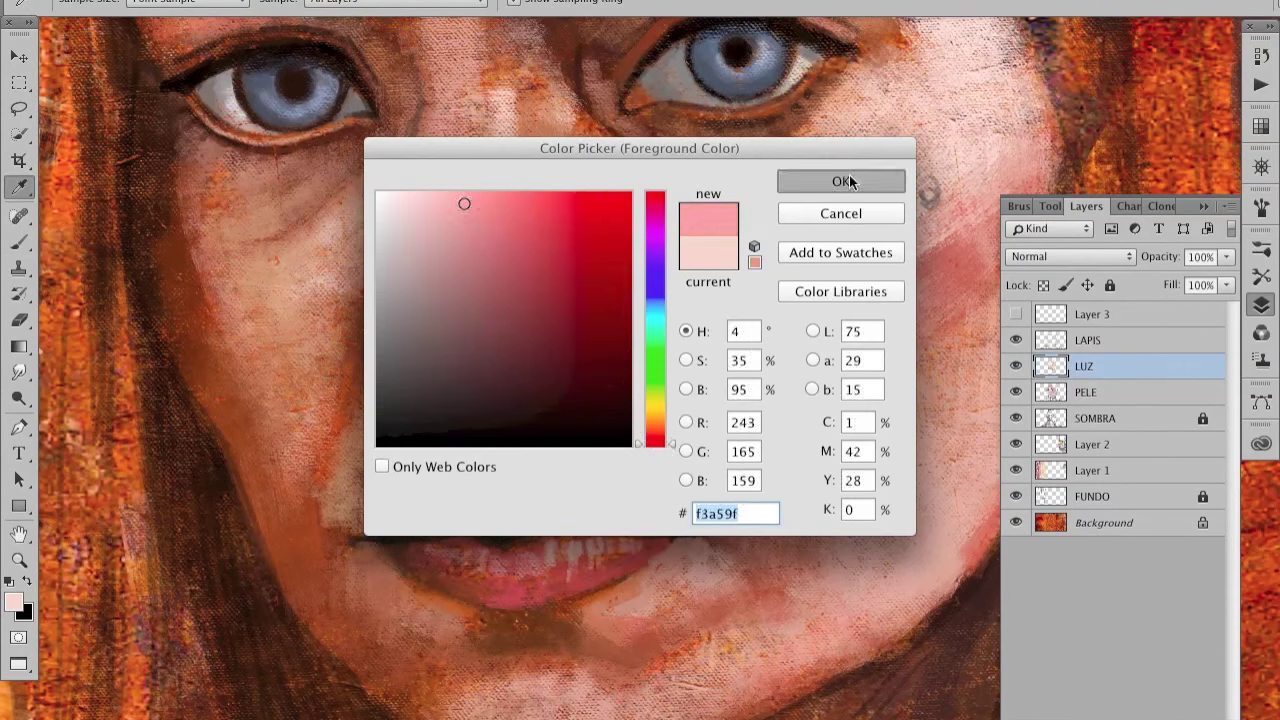
pyautogui.click(870, 180)
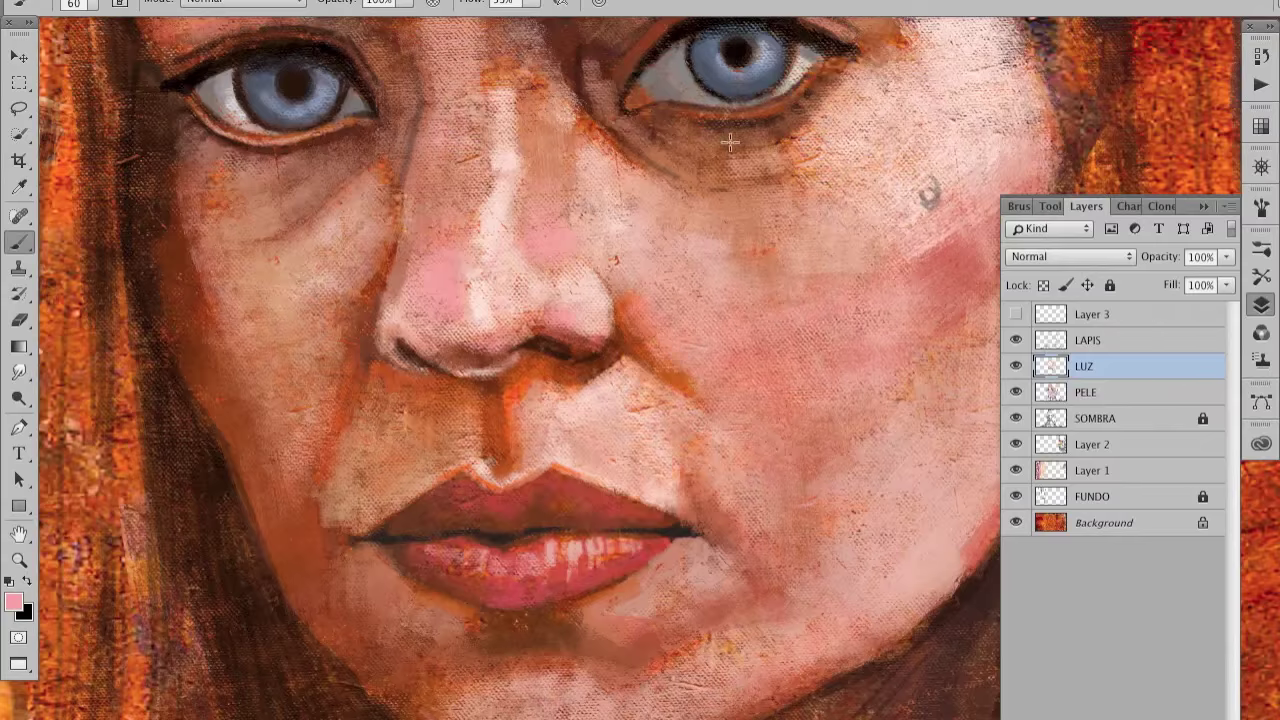
pyautogui.hotkey('ctrl', '-')
pyautogui.hotkey('ctrl', '+')
pyautogui.press('l')
pyautogui.hotkey('alt', ']')
# Step: On the LAPIS layer, shade under the right eye and its inner corner in dark brown
pyautogui.press('b')
pyautogui.hotkey('ctrl', '+')
pyautogui.keyDown('alt'); pyautogui.click(500, 371); pyautogui.keyUp('alt')
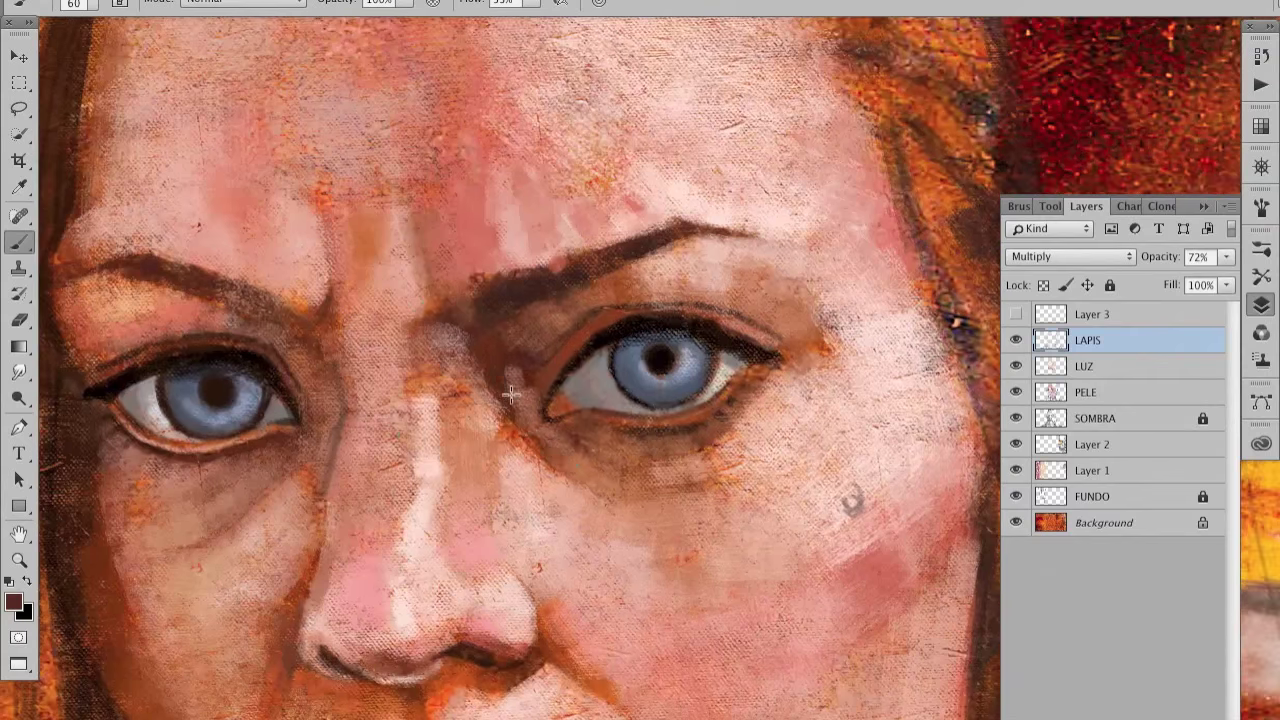
pyautogui.hotkey('alt', '[')
pyautogui.hotkey('alt', ']')
pyautogui.moveTo(514, 410); pyautogui.dragTo(665, 458)
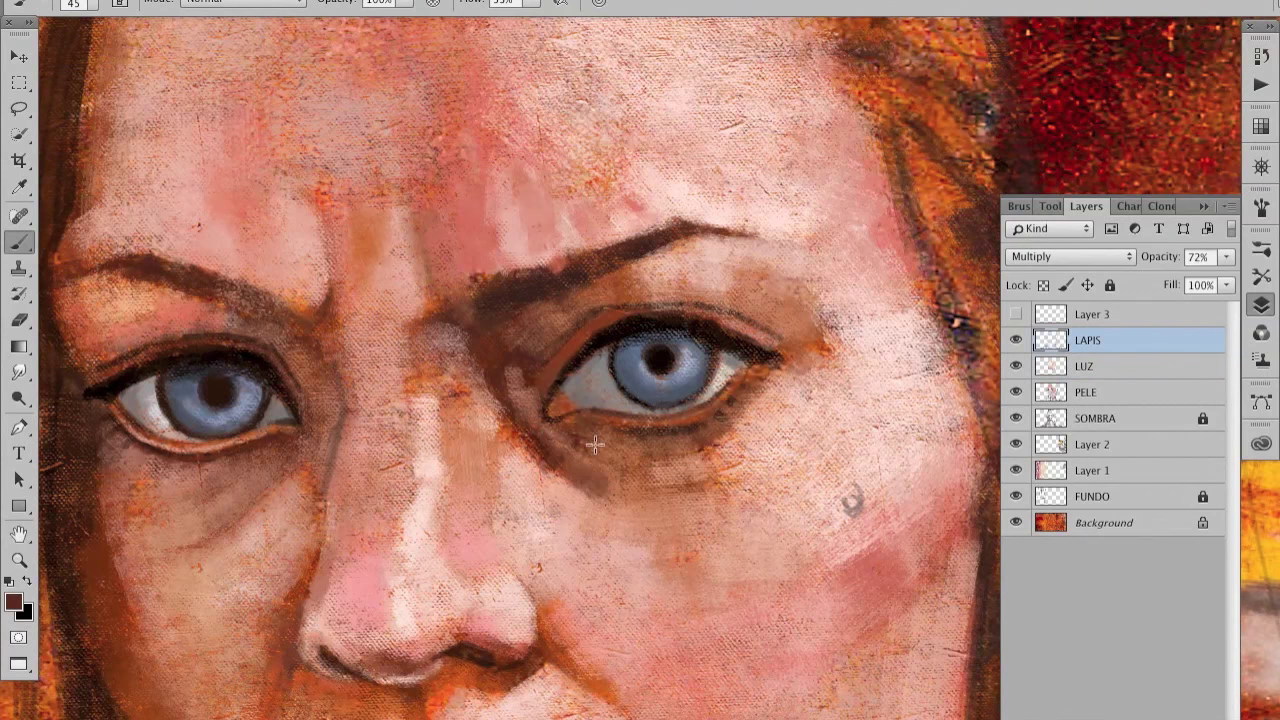
pyautogui.press('[')
pyautogui.press('[')
pyautogui.moveTo(512, 418)
pyautogui.mouseDown()
pyautogui.moveTo(558, 352)
pyautogui.moveTo(775, 335)
pyautogui.mouseUp()
pyautogui.press('[')
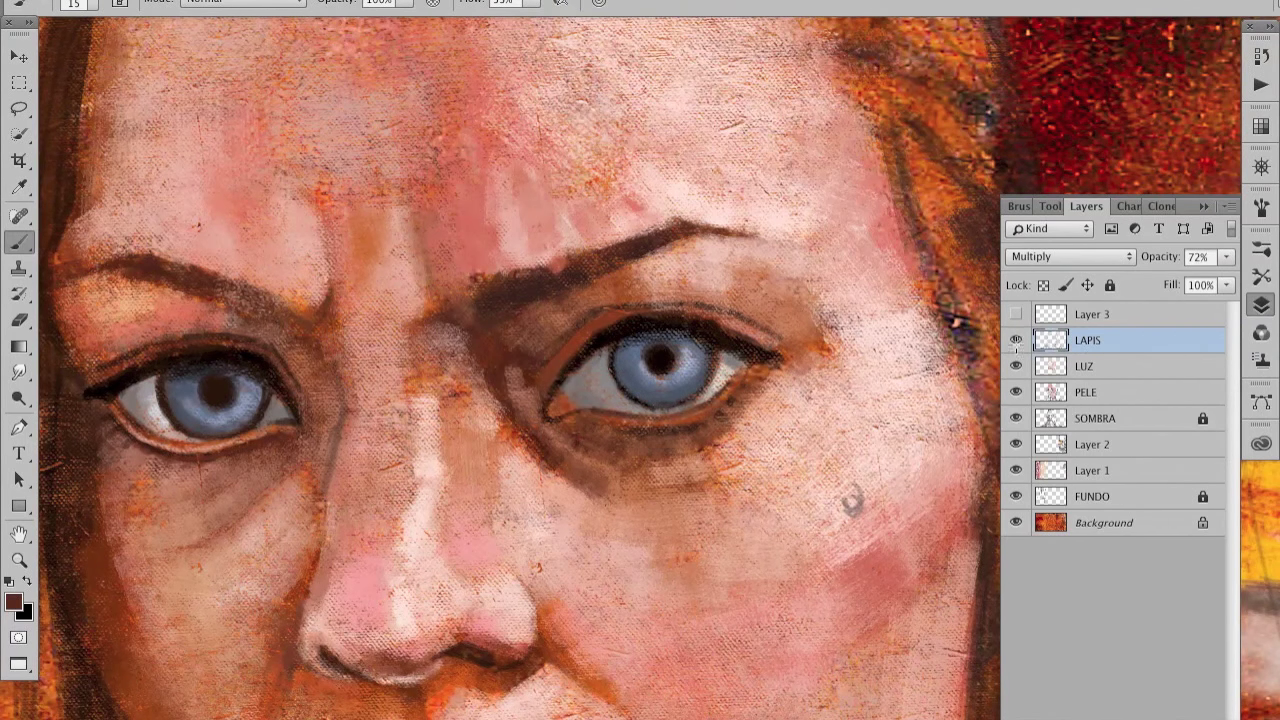
# Step: On the LUZ layer, darken the area under the right eye further
pyautogui.hotkey('alt', '[')
pyautogui.moveTo(518, 342); pyautogui.dragTo(508, 445)
pyautogui.hotkey('alt', ']')
pyautogui.hotkey('ctrl', 'd')
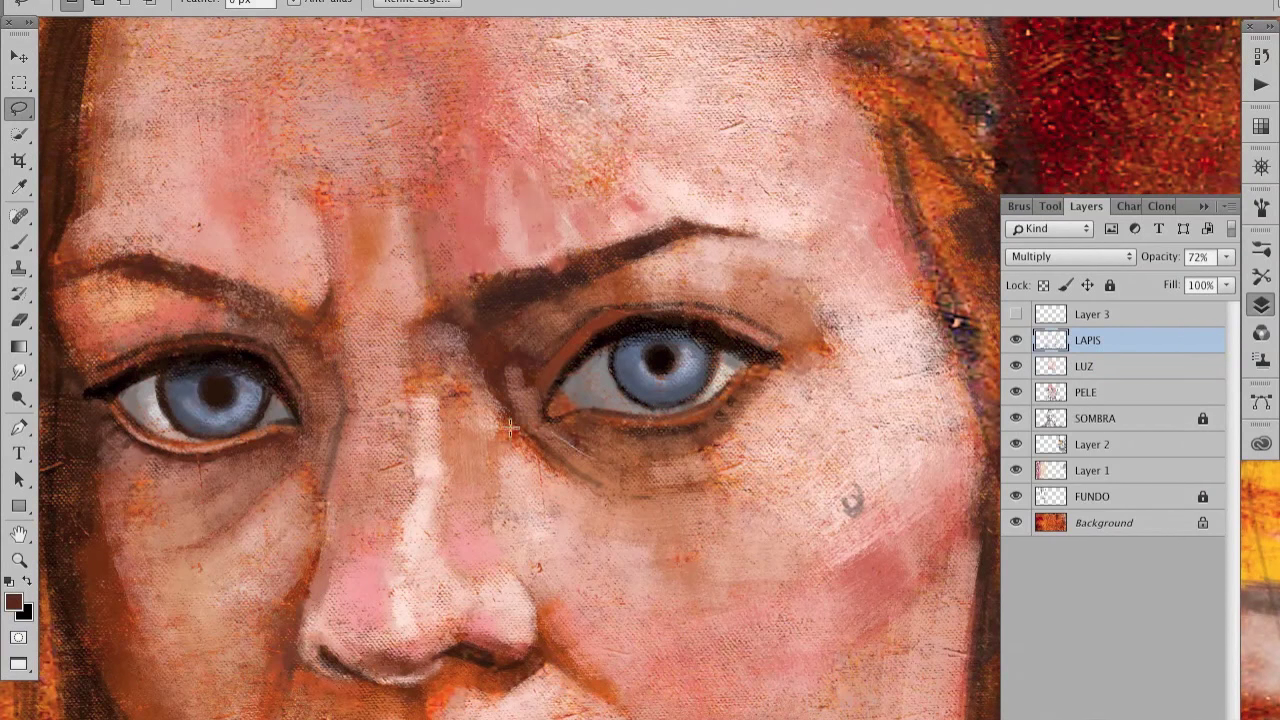
pyautogui.hotkey('alt', '[')
pyautogui.moveTo(586, 482)
pyautogui.mouseDown()
pyautogui.moveTo(560, 455)
pyautogui.moveTo(640, 480)
pyautogui.moveTo(635, 450)
pyautogui.mouseUp()
pyautogui.keyDown('alt'); pyautogui.click(656, 426); pyautogui.keyUp('alt')
pyautogui.press('[')
# Step: Brighten the right eye's lower lid and inner corner with a light pink
pyautogui.click(22, 603)
pyautogui.click(480, 220)
pyautogui.click(843, 180)
pyautogui.moveTo(595, 418); pyautogui.dragTo(750, 365)
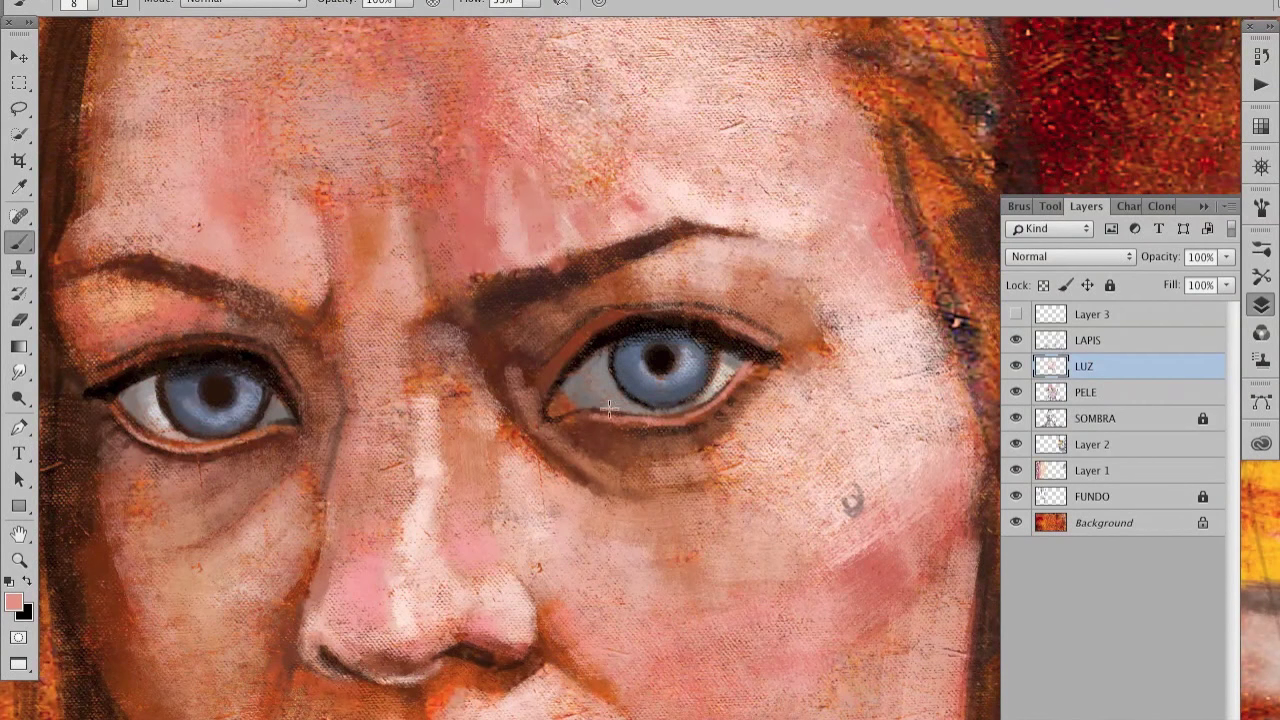
pyautogui.press(']')
pyautogui.press(']')
pyautogui.moveTo(588, 418); pyautogui.dragTo(727, 390)
pyautogui.moveTo(547, 408); pyautogui.dragTo(556, 444)
pyautogui.press('[')
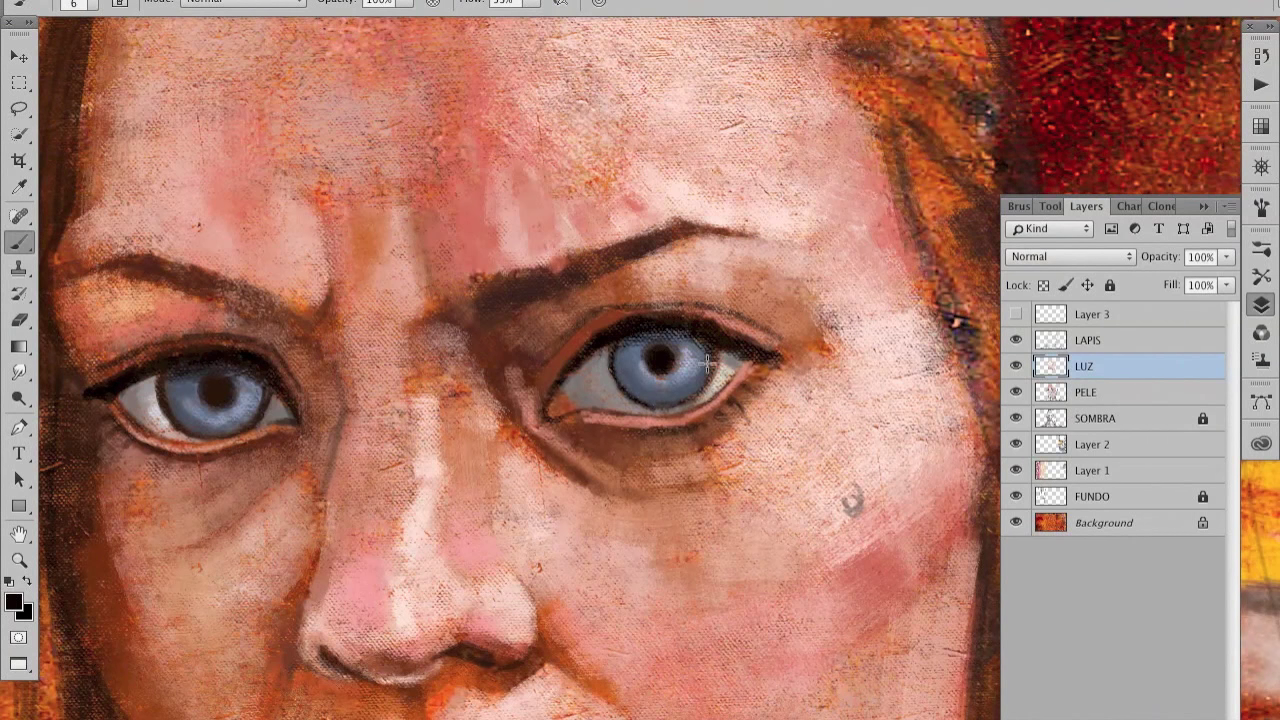
# Step: Sample a lighter pink skin tone and paint light strokes under the right eye
pyautogui.keyDown('alt'); pyautogui.click(617, 370); pyautogui.keyUp('alt')
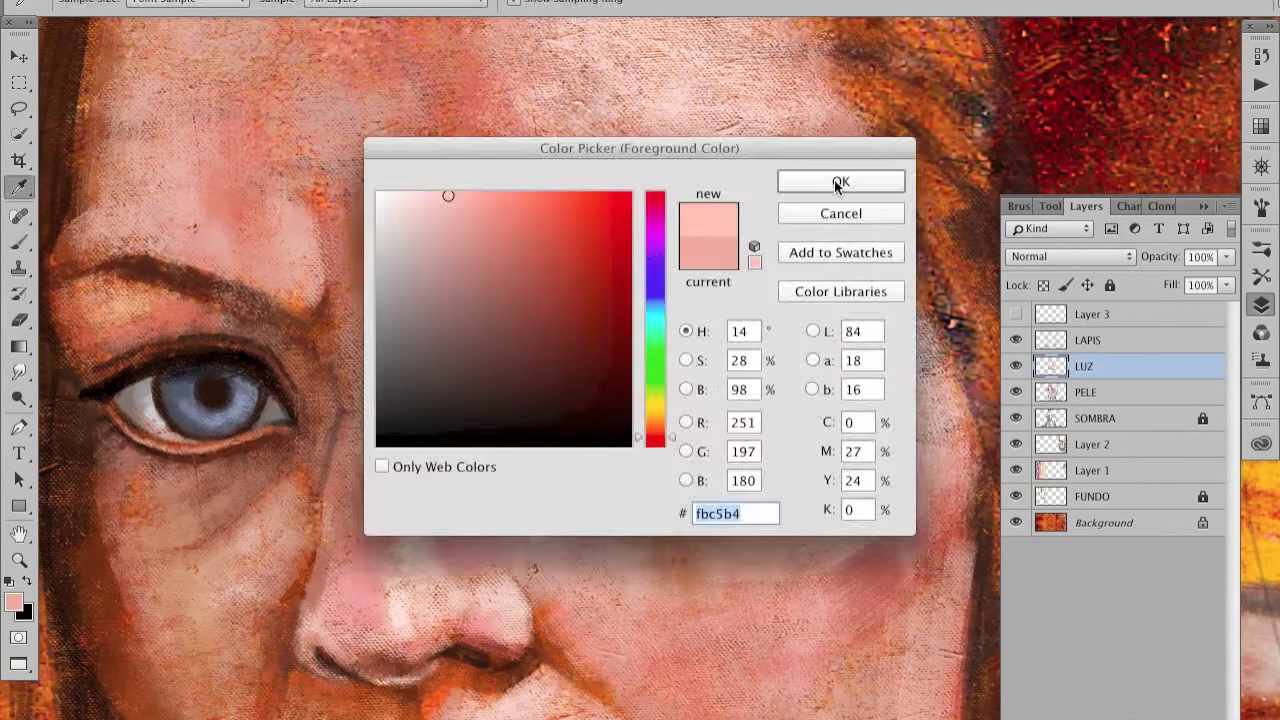
pyautogui.press(']')
pyautogui.press(']')
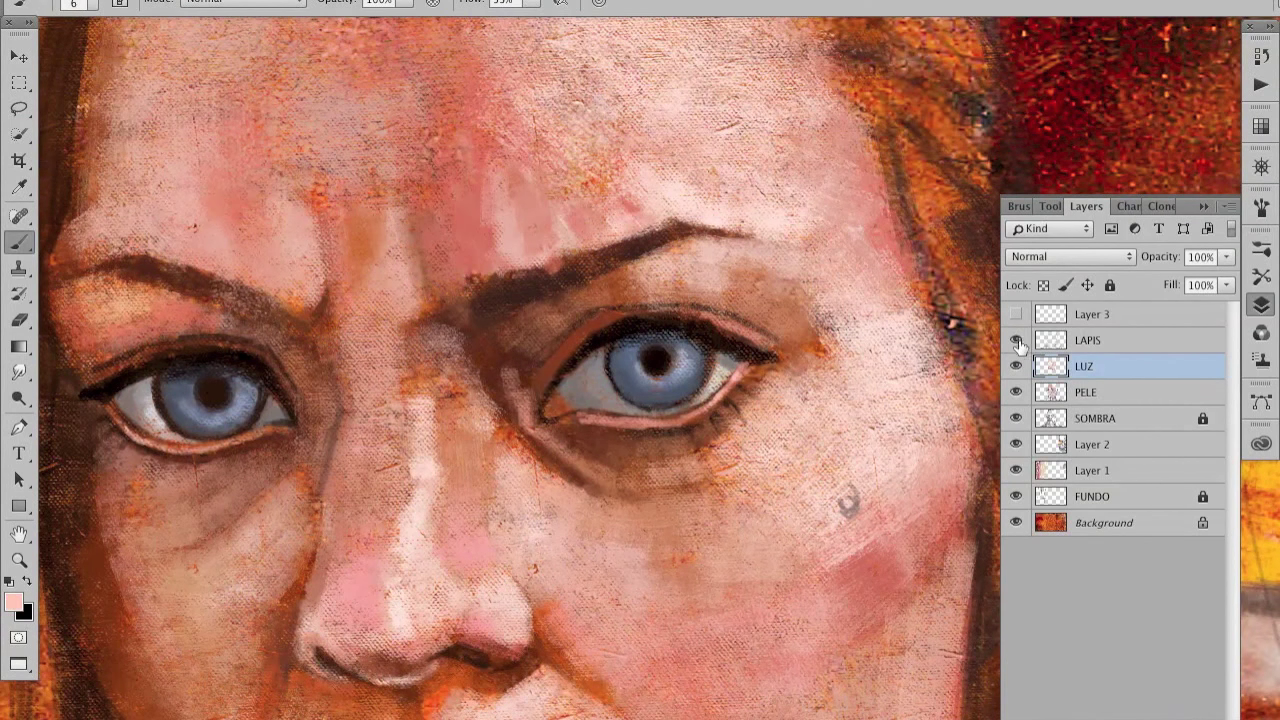
pyautogui.keyDown('alt'); pyautogui.click(784, 341); pyautogui.keyUp('alt')
pyautogui.keyDown('alt'); pyautogui.click(760, 303); pyautogui.keyUp('alt')
pyautogui.press(']')
pyautogui.press(']')
pyautogui.press(']')
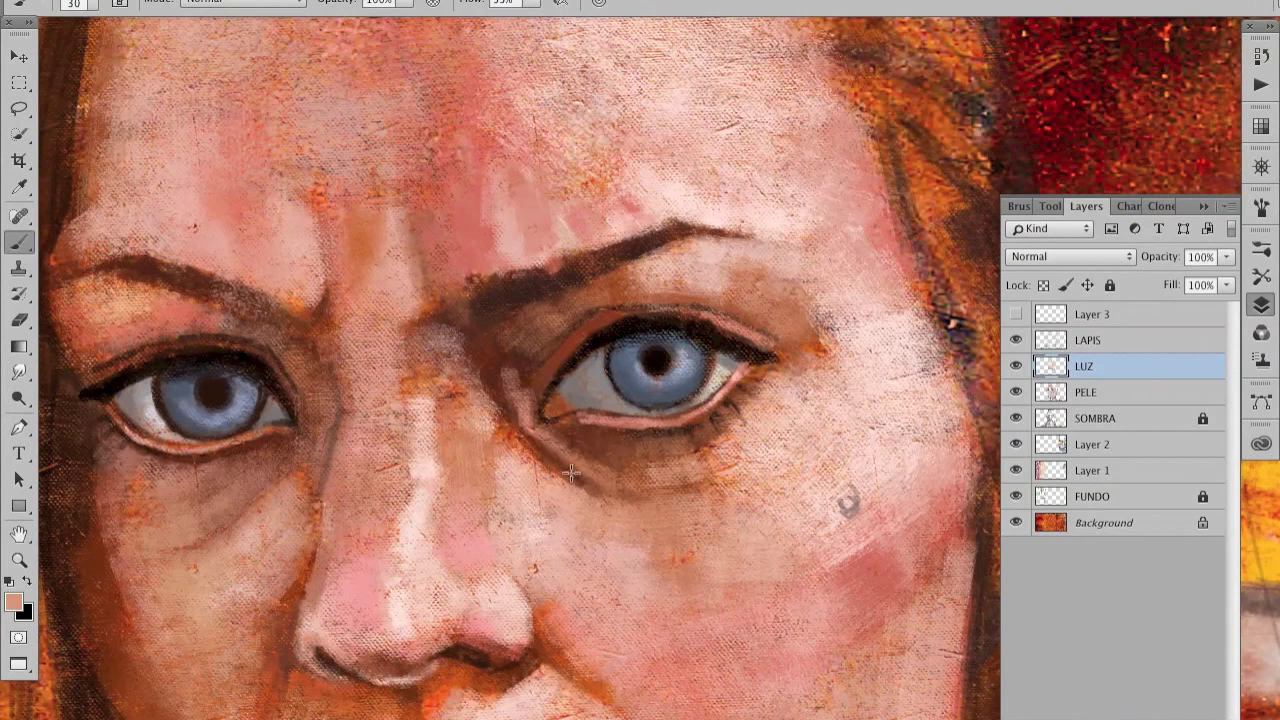
pyautogui.moveTo(540, 445)
pyautogui.mouseDown()
pyautogui.moveTo(590, 480)
pyautogui.moveTo(650, 485)
pyautogui.moveTo(666, 449)
pyautogui.moveTo(754, 376)
pyautogui.mouseUp()
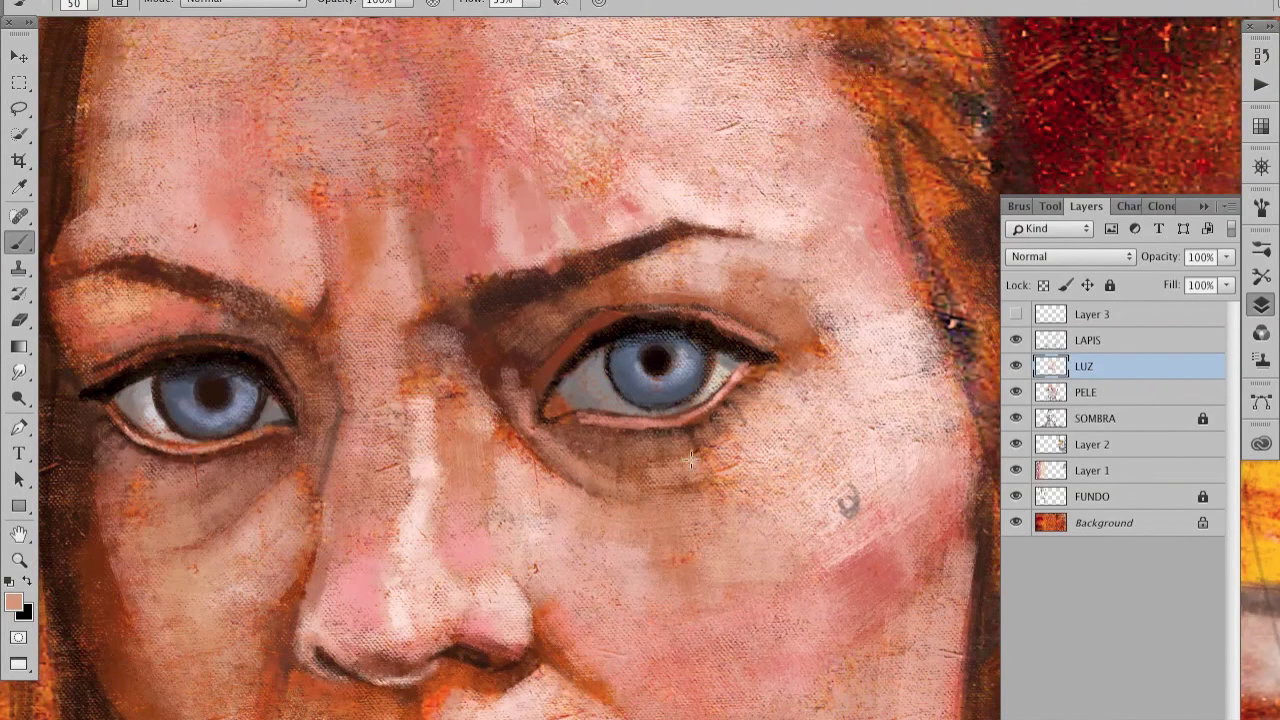
# Step: Brighten the eyelid crease below the brow and the skin between the eyes
pyautogui.press('[')
pyautogui.press('[')
pyautogui.moveTo(511, 331); pyautogui.dragTo(652, 283)
pyautogui.press('[')
pyautogui.press('[')
pyautogui.press('[')
pyautogui.click(13, 601)
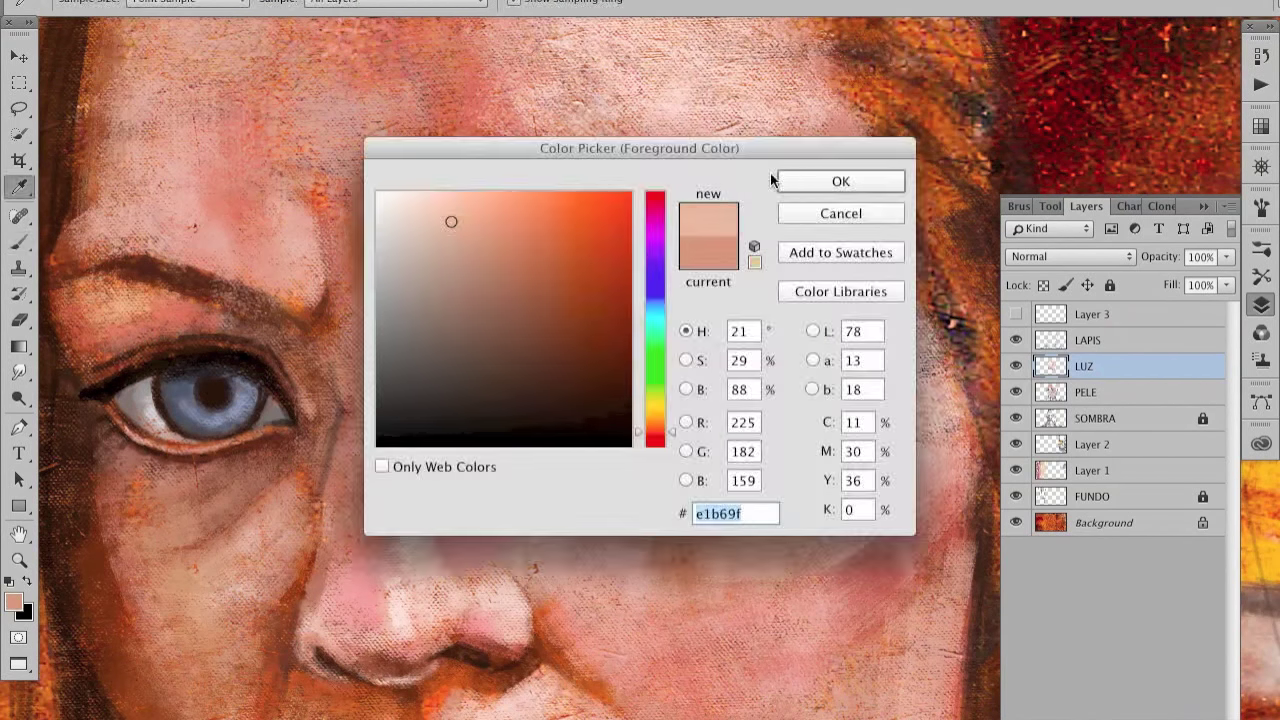
pyautogui.press('Return')
pyautogui.press(']')
pyautogui.moveTo(401, 371)
pyautogui.mouseDown()
pyautogui.moveTo(514, 329)
pyautogui.moveTo(486, 337)
pyautogui.mouseUp()
# Step: Darken and define the right eyebrow with a darker brown
pyautogui.press('[')
pyautogui.press('[')
pyautogui.press('[')
pyautogui.keyDown('alt'); pyautogui.click(583, 246); pyautogui.keyUp('alt')
pyautogui.moveTo(583, 246); pyautogui.dragTo(670, 228)
pyautogui.moveTo(530, 280)
pyautogui.mouseDown()
pyautogui.moveTo(680, 232)
pyautogui.moveTo(565, 258)
pyautogui.moveTo(788, 240)
pyautogui.moveTo(655, 238)
pyautogui.moveTo(770, 228)
pyautogui.mouseUp()
pyautogui.press('[')
pyautogui.press('[')
# Step: Darken the left eyebrow with dark brown strokes
pyautogui.keyDown('alt'); pyautogui.click(450, 340); pyautogui.keyUp('alt')
pyautogui.press(']')
pyautogui.keyDown('alt'); pyautogui.click(250, 255); pyautogui.keyUp('alt')
pyautogui.moveTo(196, 262); pyautogui.dragTo(272, 262)
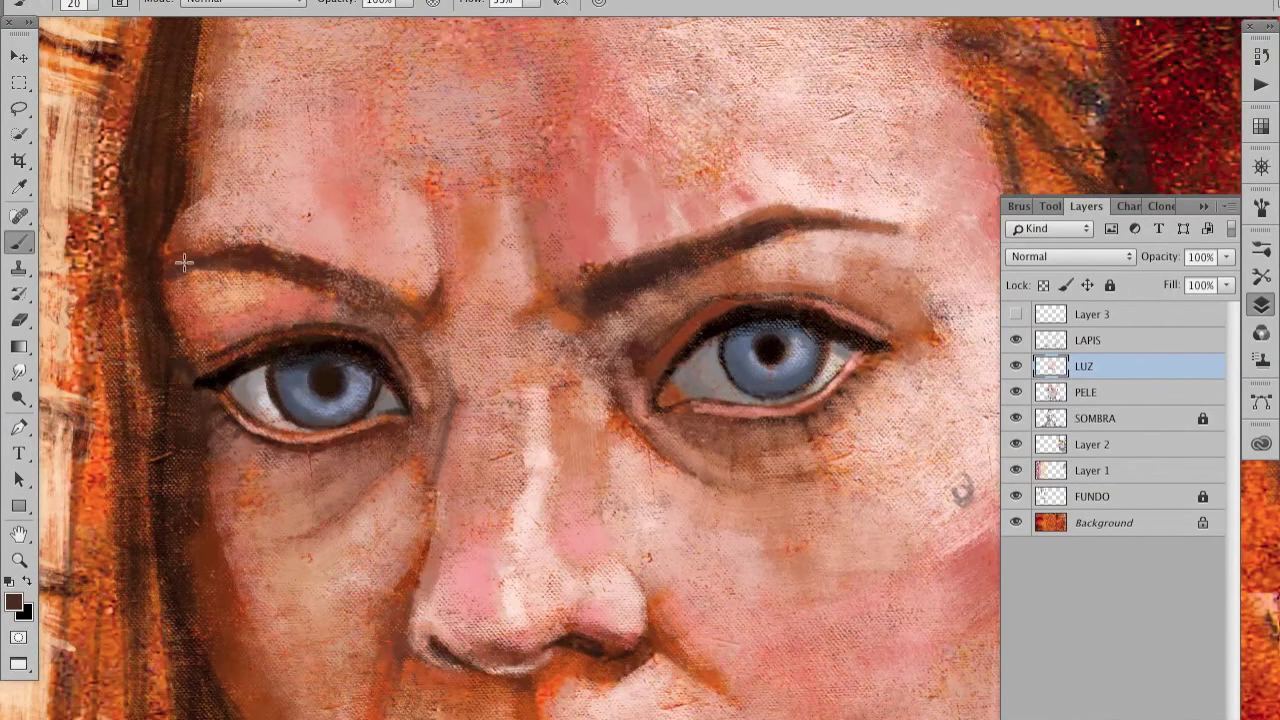
pyautogui.moveTo(170, 265); pyautogui.dragTo(375, 280)
# Step: Soften the left eyebrow with light peach strokes, then sample a lighter peach on the right
pyautogui.keyDown('alt'); pyautogui.click(291, 306); pyautogui.keyUp('alt')
pyautogui.press(']')
pyautogui.moveTo(171, 257); pyautogui.dragTo(310, 256)
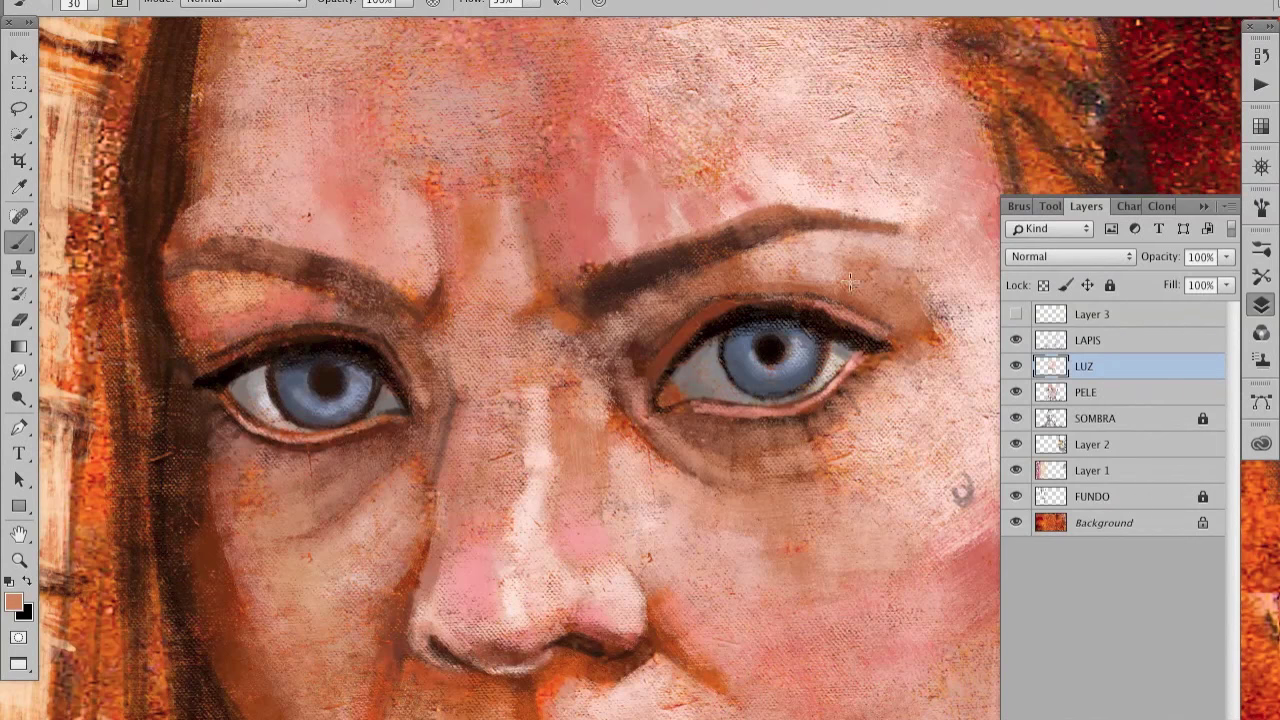
pyautogui.moveTo(902, 220); pyautogui.dragTo(760, 215)
pyautogui.keyDown('alt'); pyautogui.click(760, 215); pyautogui.keyUp('alt')
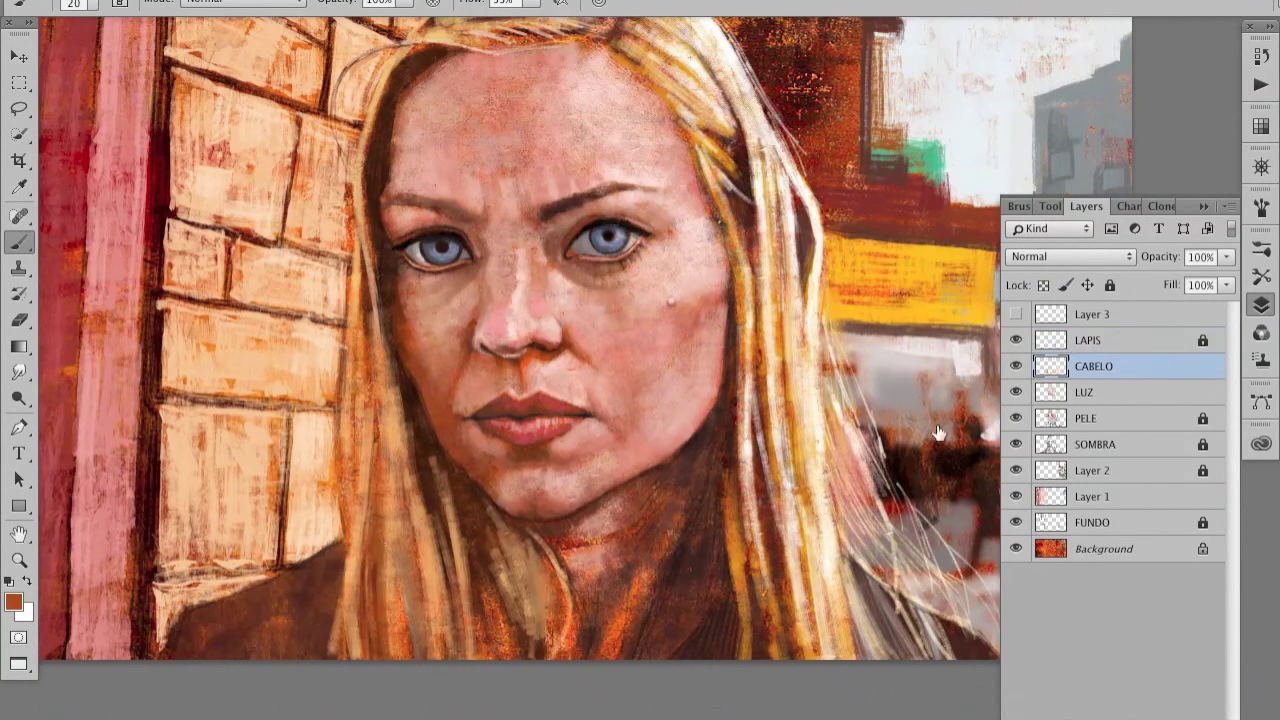
# Step: Paint dark brown strokes beside the chin and down the neck and chest
pyautogui.moveTo(432, 524); pyautogui.dragTo(400, 610)
pyautogui.press(']')
pyautogui.press(']')
pyautogui.press(']')
pyautogui.keyDown('alt'); pyautogui.click(440, 470); pyautogui.keyUp('alt')
pyautogui.moveTo(445, 500); pyautogui.dragTo(455, 580)
pyautogui.press(']')
pyautogui.press(']')
pyautogui.press(']')
pyautogui.moveTo(492, 505); pyautogui.dragTo(530, 630)
pyautogui.moveTo(550, 560); pyautogui.dragTo(570, 660)
pyautogui.moveTo(600, 595); pyautogui.dragTo(630, 650)
# Step: On the LUZ layer, lightly brighten the neck with the chin's skin pink
pyautogui.keyDown('alt'); pyautogui.click(633, 440); pyautogui.keyUp('alt')
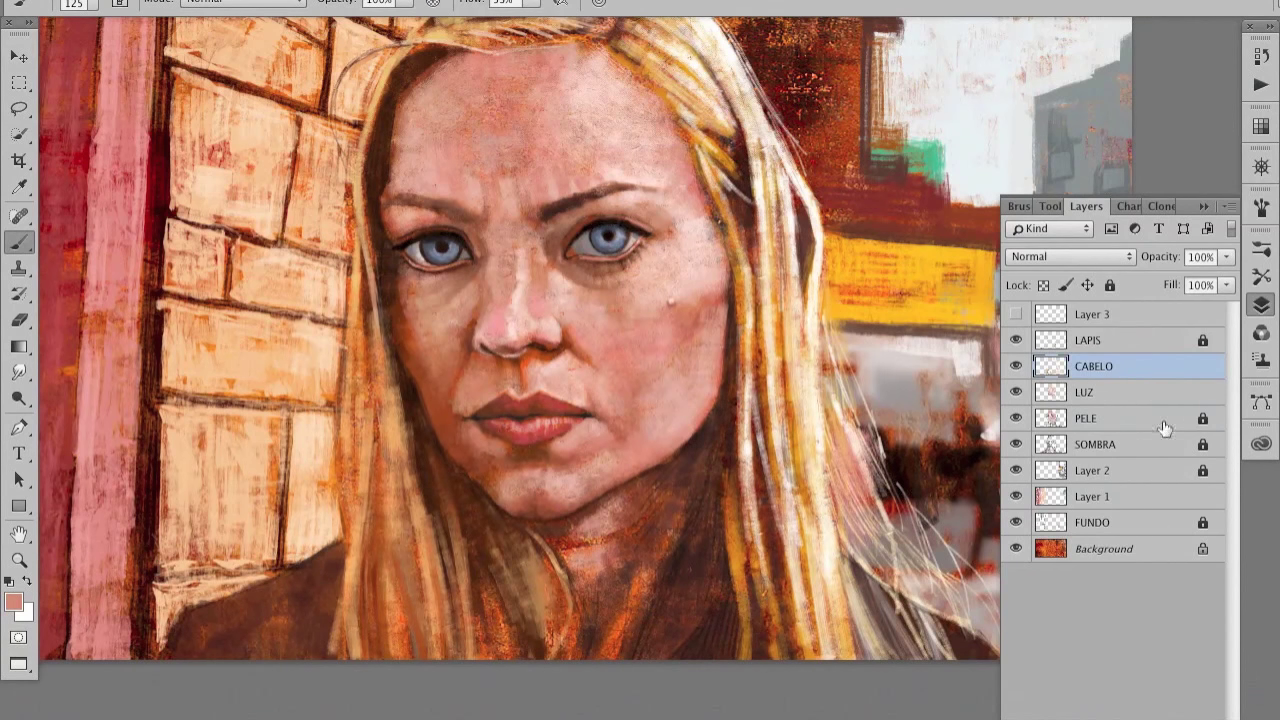
pyautogui.click(1163, 427)
pyautogui.hotkey('alt', ']')
pyautogui.moveTo(635, 563); pyautogui.dragTo(646, 567)
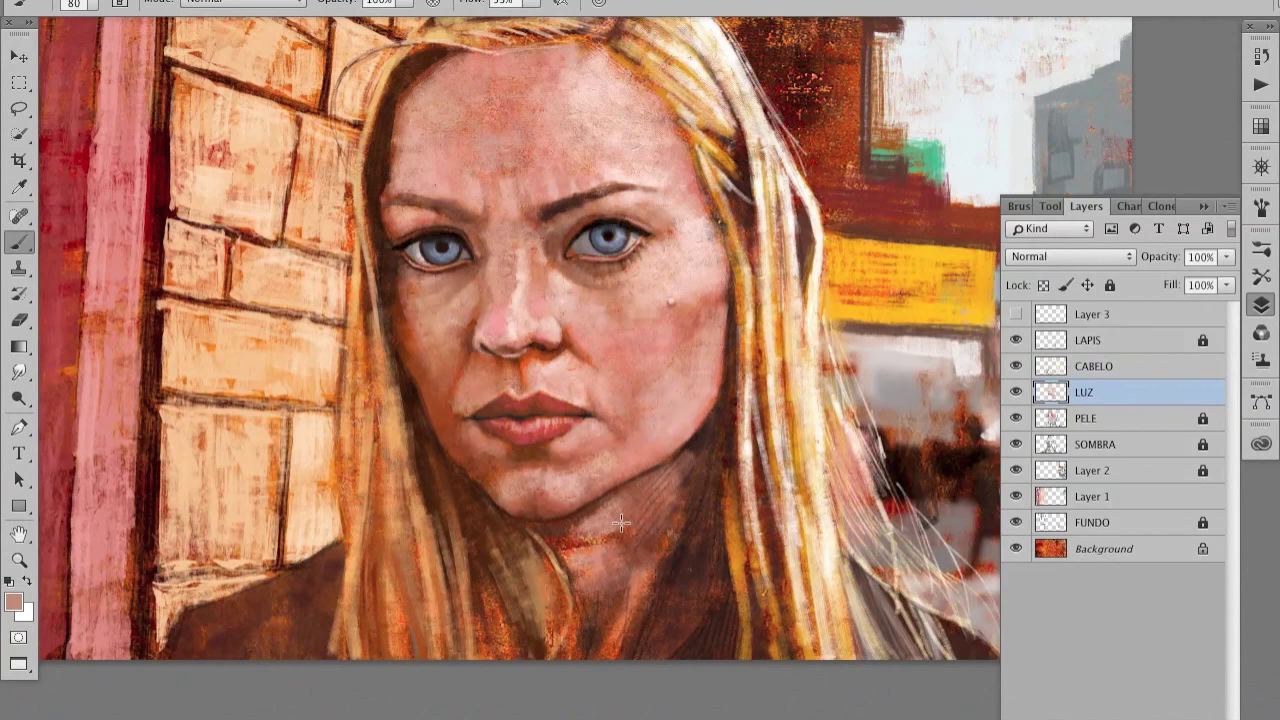
pyautogui.moveTo(646, 539); pyautogui.dragTo(615, 525)
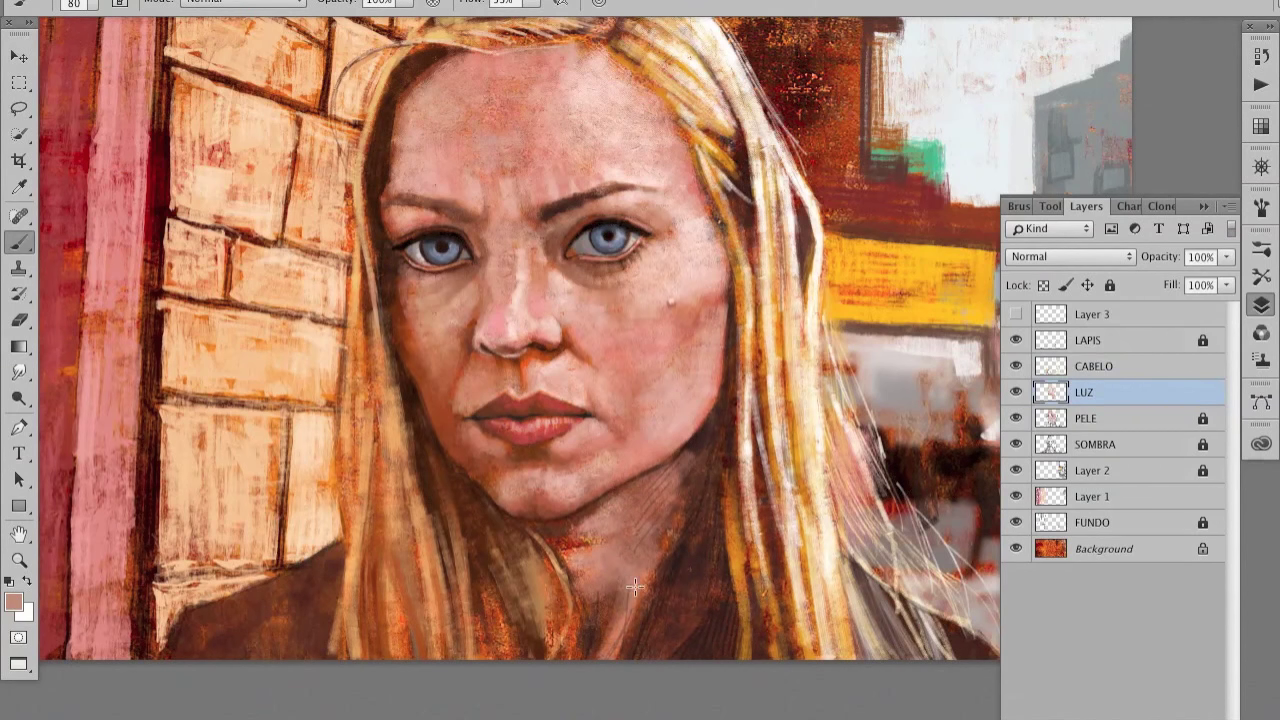
# Step: Reset the paint colour to black and bring the shoulder area into view
pyautogui.press('l')
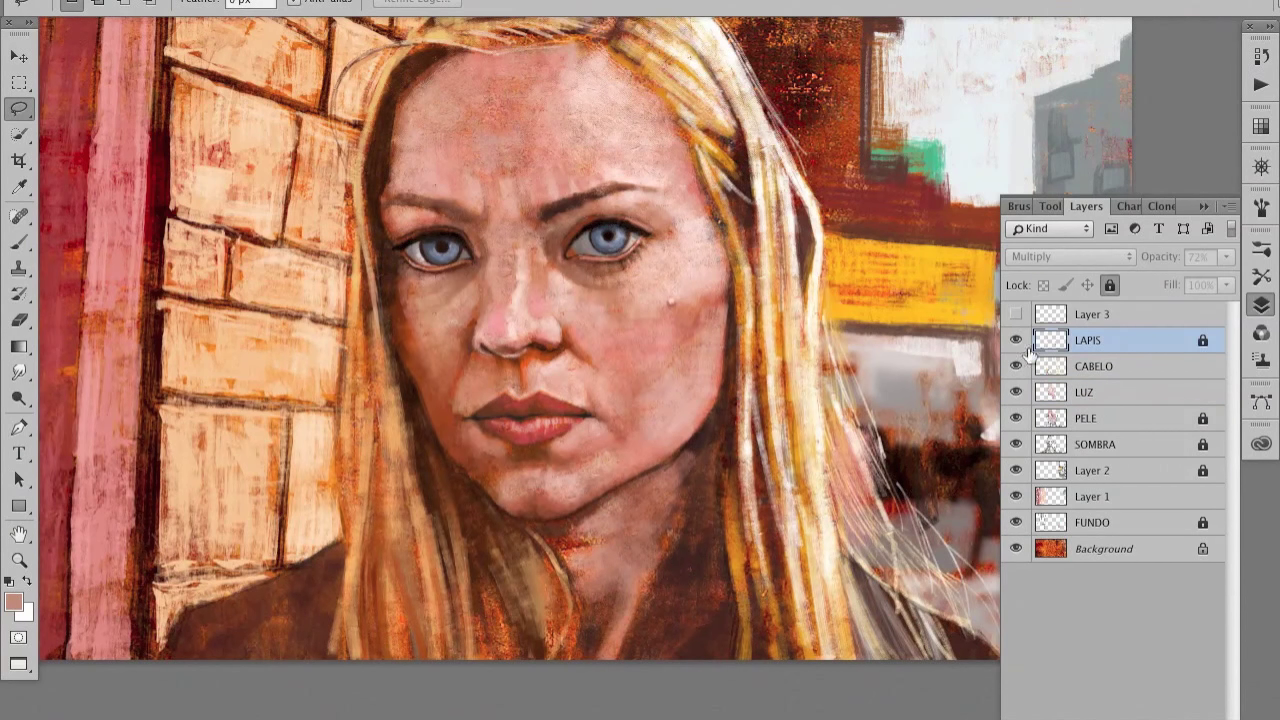
pyautogui.press('b')
pyautogui.keyDown('alt'); pyautogui.click(606, 609); pyautogui.keyUp('alt')
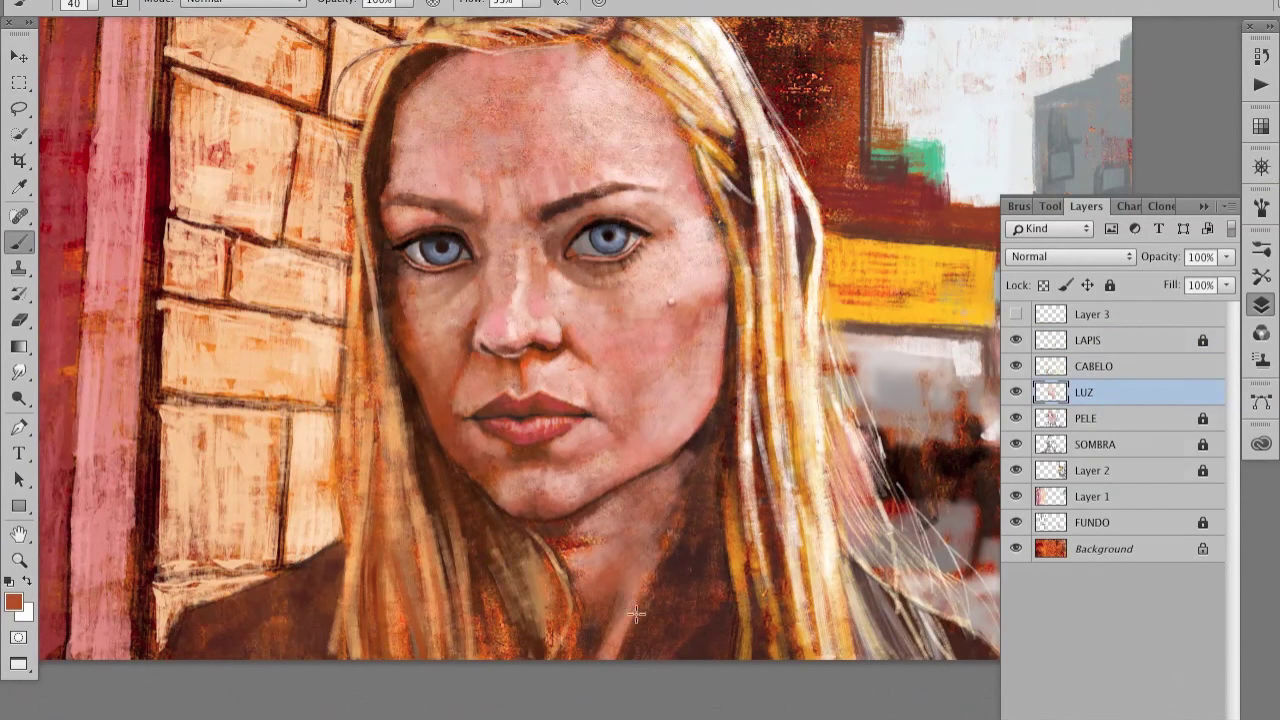
pyautogui.press(']')
pyautogui.press(']')
pyautogui.press(']')
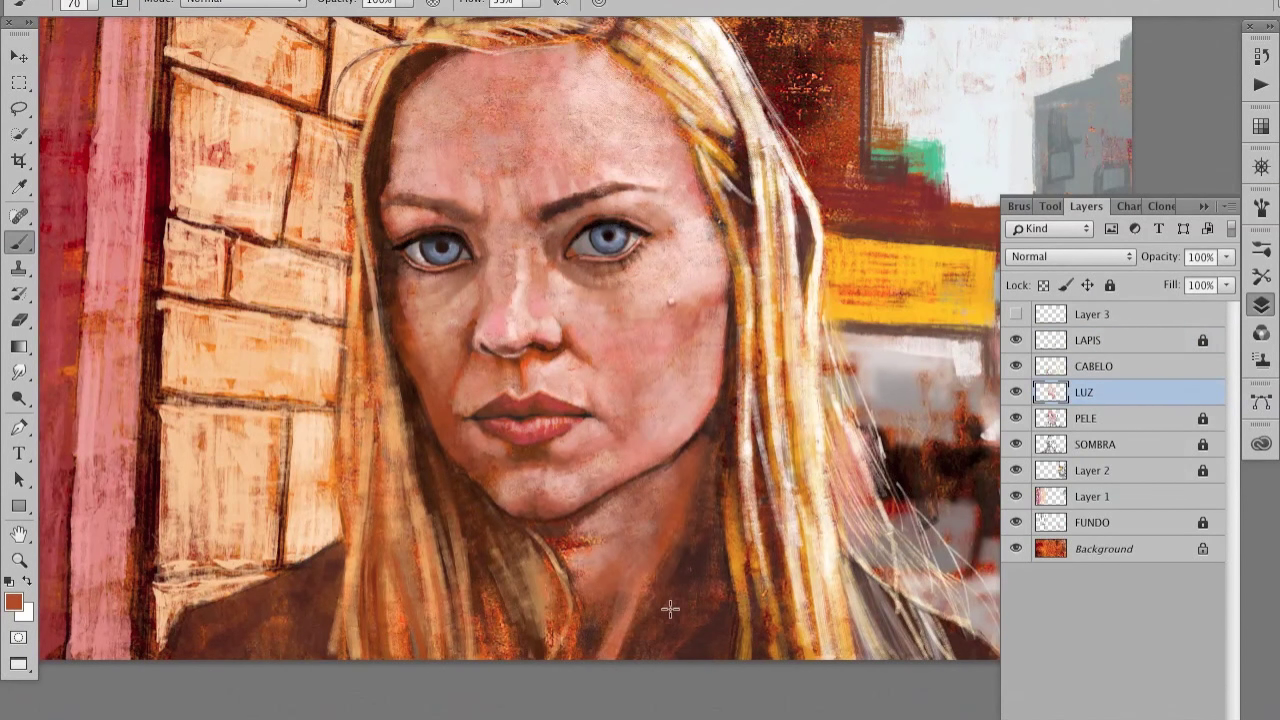
pyautogui.press('d')
pyautogui.press('[')
pyautogui.press('[')
pyautogui.press('[')
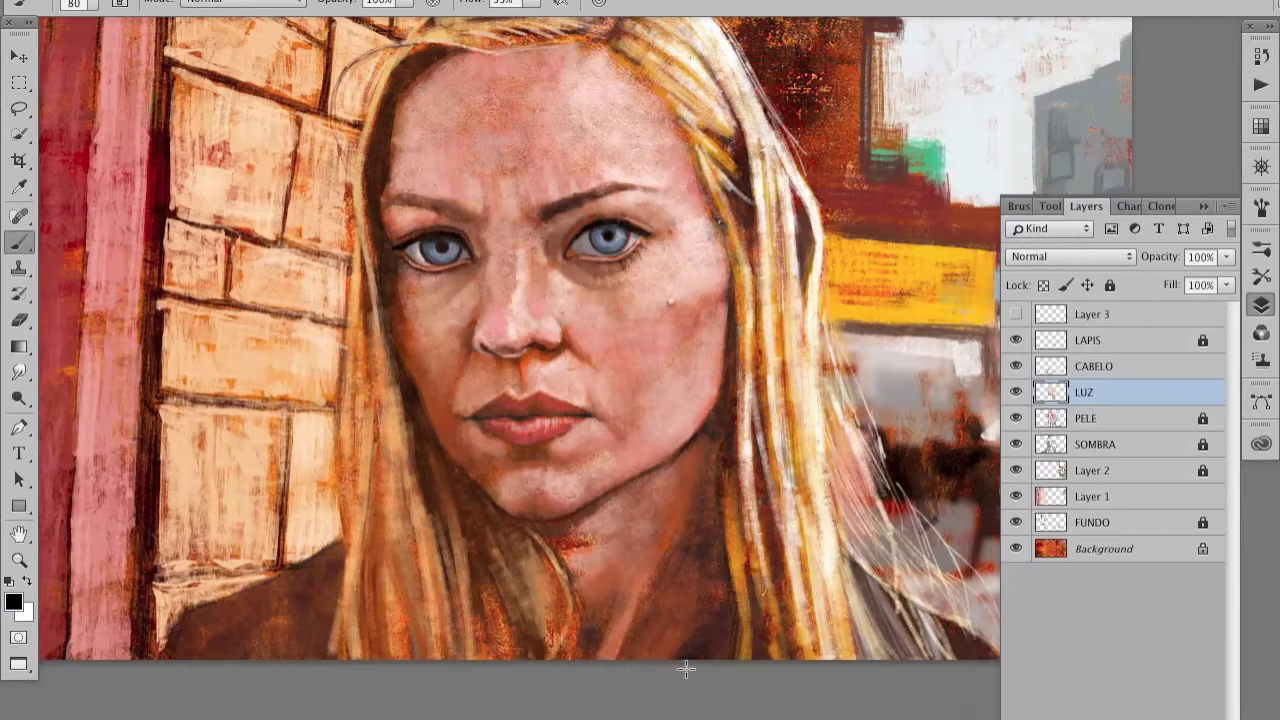
pyautogui.moveTo(800, 677)
pyautogui.mouseDown()
pyautogui.moveTo(625, 672)
pyautogui.moveTo(880, 542)
pyautogui.mouseUp()
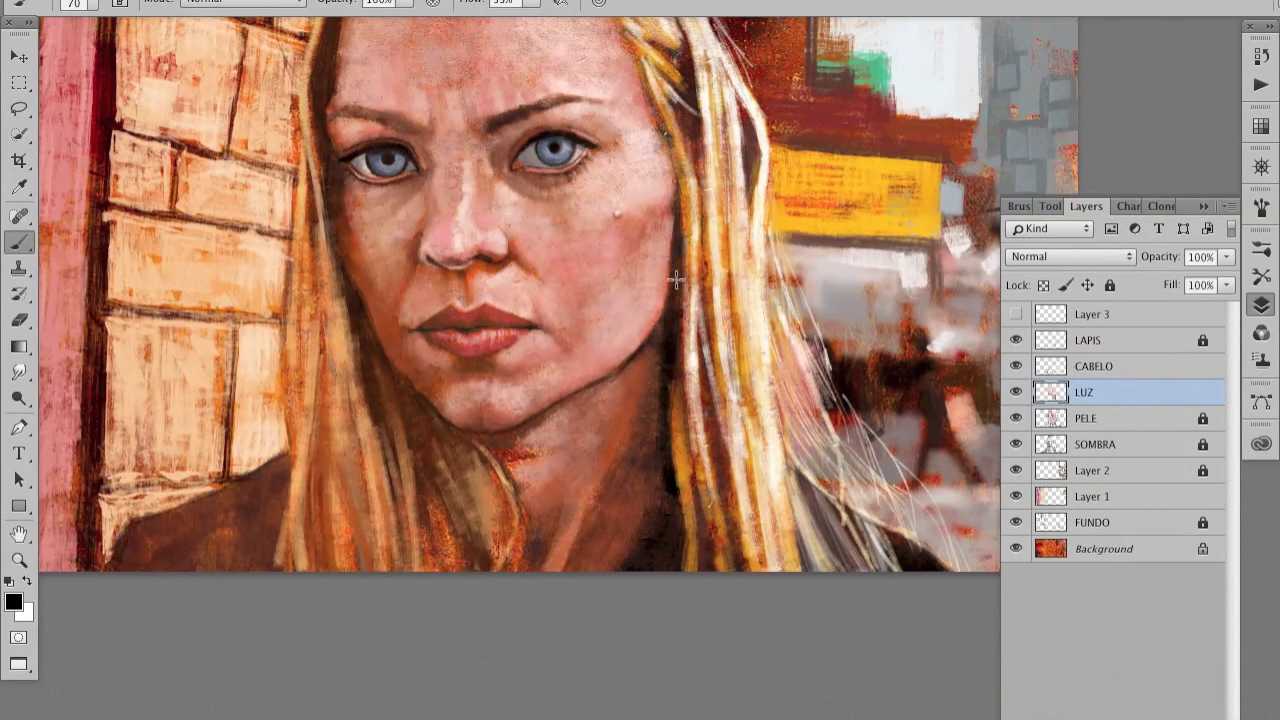
# Step: Add dark strokes near the shoulder
pyautogui.press('[')
pyautogui.press('[')
pyautogui.press('[')
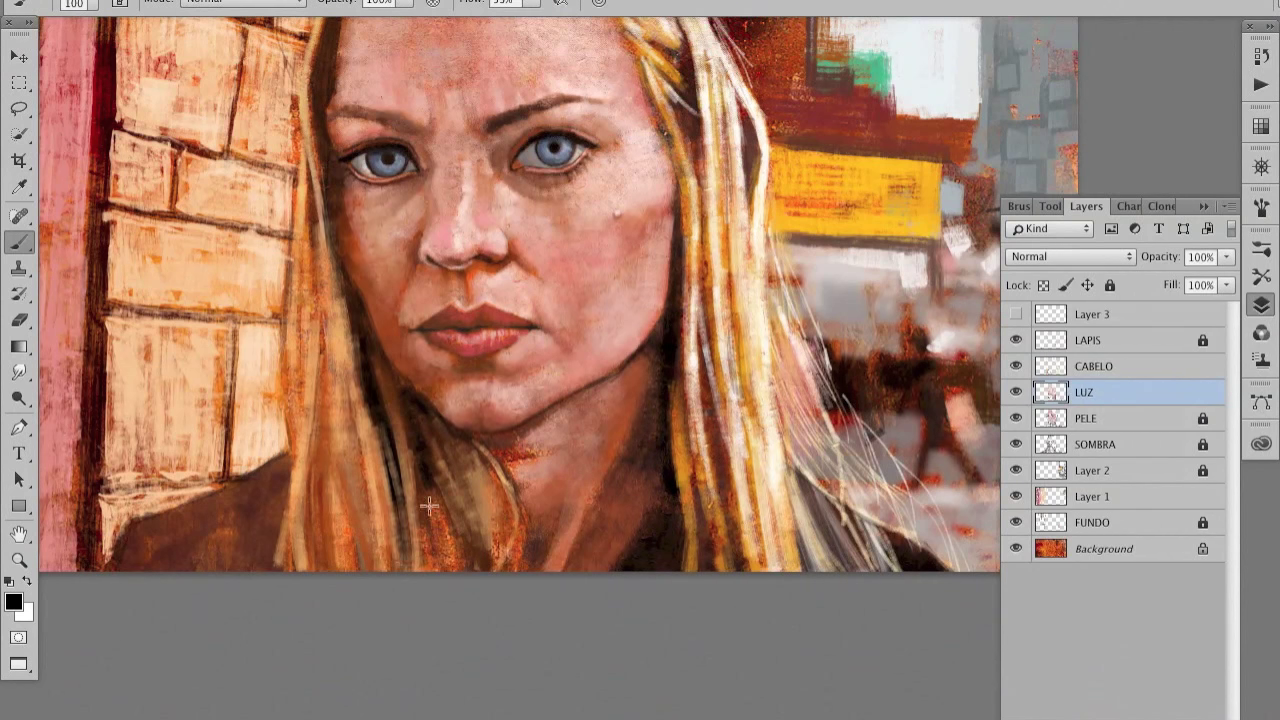
pyautogui.press(']')
pyautogui.press(']')
pyautogui.press(']')
pyautogui.moveTo(380, 410); pyautogui.dragTo(440, 372)
pyautogui.click(14, 602)
pyautogui.press('Return')
pyautogui.press('[')
pyautogui.press('[')
pyautogui.press('[')
pyautogui.moveTo(314, 523); pyautogui.dragTo(483, 383)
# Step: On the CABELO layer, paint dark strands and then light peach strands into the hair
pyautogui.hotkey('alt', ']')
pyautogui.moveTo(531, 503); pyautogui.dragTo(473, 513)
pyautogui.press('[')
pyautogui.press('[')
pyautogui.press('[')
pyautogui.moveTo(502, 318)
pyautogui.mouseDown()
pyautogui.moveTo(512, 381)
pyautogui.moveTo(518, 320)
pyautogui.mouseUp()
pyautogui.click(14, 602)
pyautogui.click(517, 217)
pyautogui.click(840, 181)
pyautogui.moveTo(845, 212); pyautogui.dragTo(855, 312)
pyautogui.moveTo(520, 310)
pyautogui.mouseDown()
pyautogui.moveTo(495, 510)
pyautogui.moveTo(445, 250)
pyautogui.moveTo(470, 115)
pyautogui.mouseUp()
# Step: On the LUZ layer, lighten the lower neck with larger brush strokes
pyautogui.moveTo(443, 355); pyautogui.dragTo(363, 255)
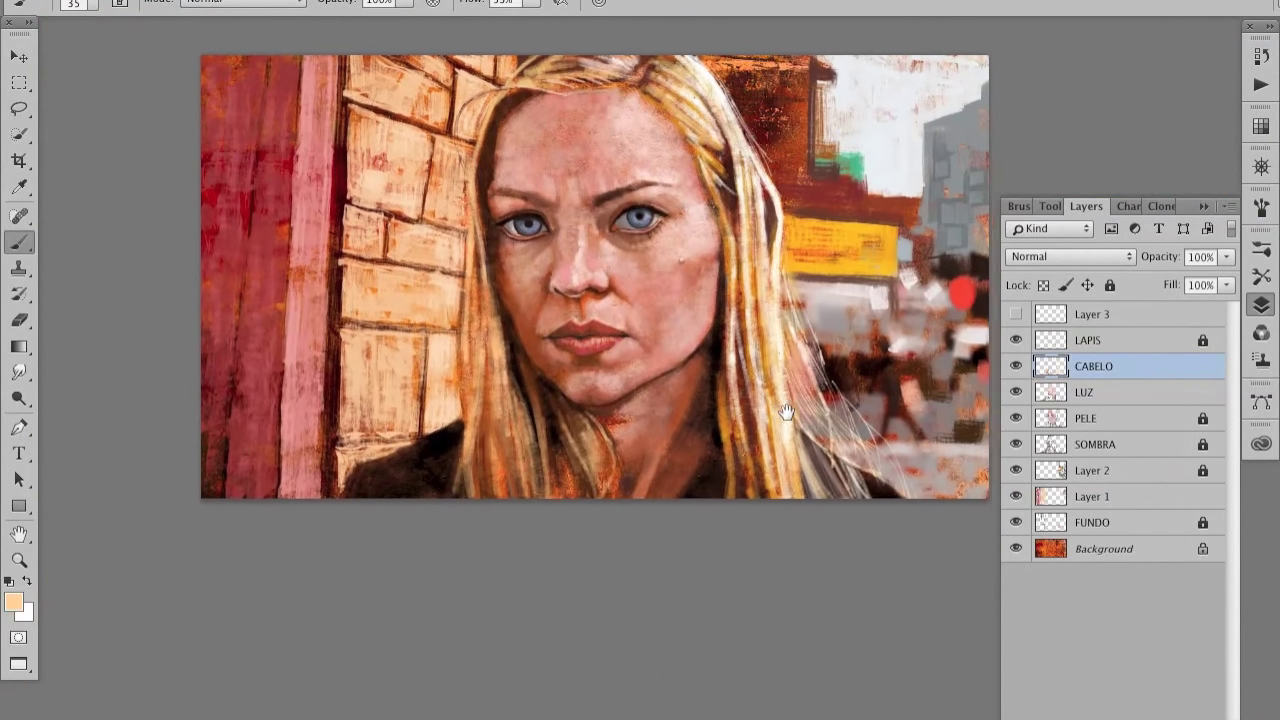
pyautogui.keyDown('alt'); pyautogui.click(620, 475); pyautogui.keyUp('alt')
pyautogui.hotkey('alt', '[')
pyautogui.press(']')
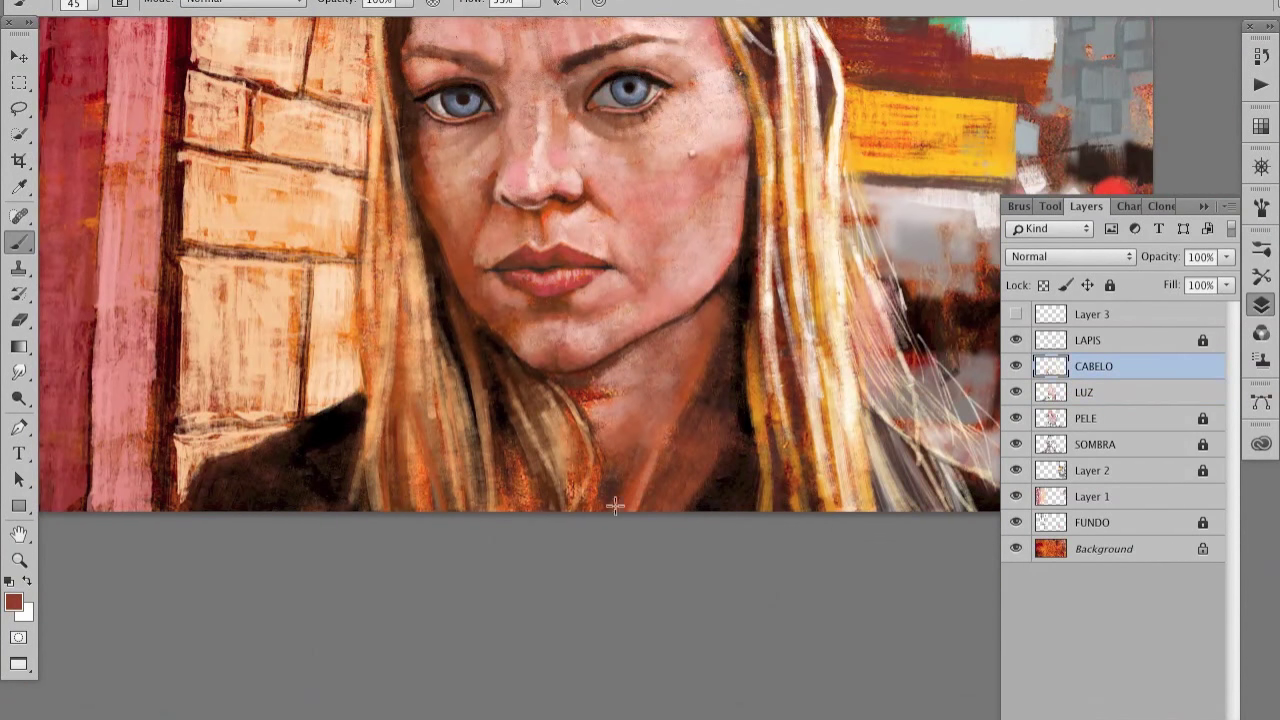
pyautogui.press(']')
pyautogui.press(']')
pyautogui.press(']')
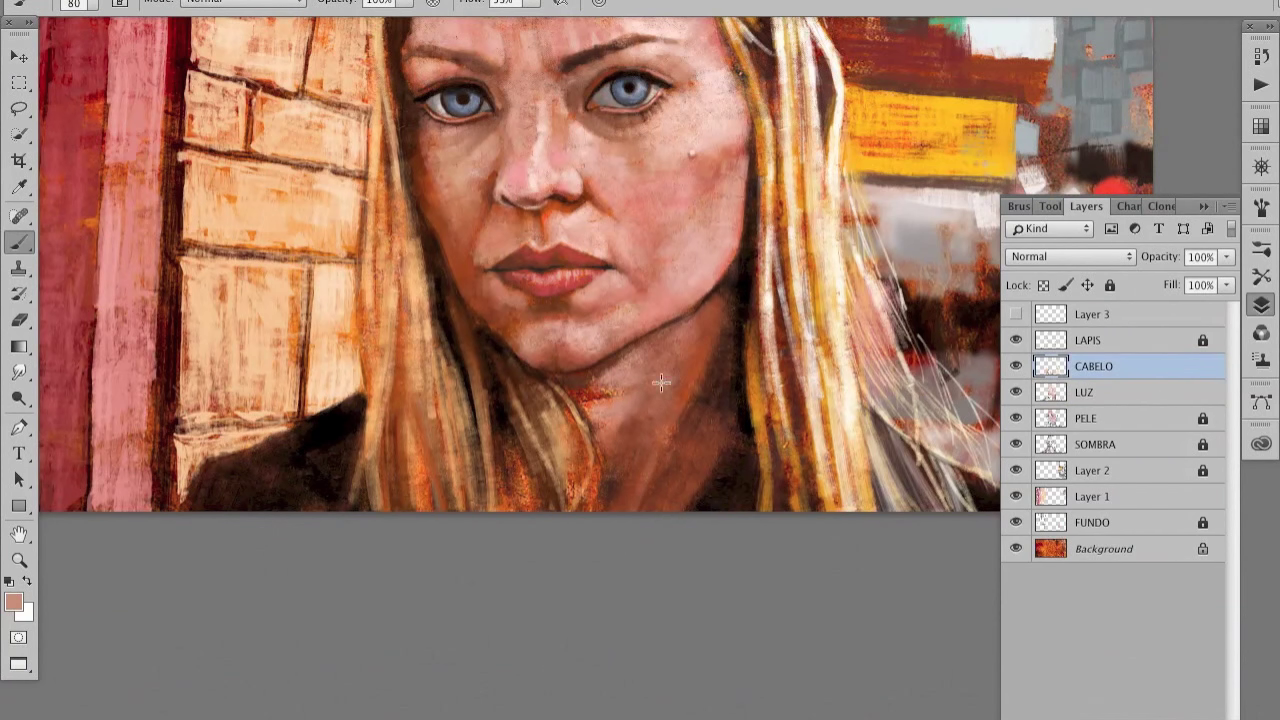
pyautogui.moveTo(640, 470); pyautogui.dragTo(647, 481)
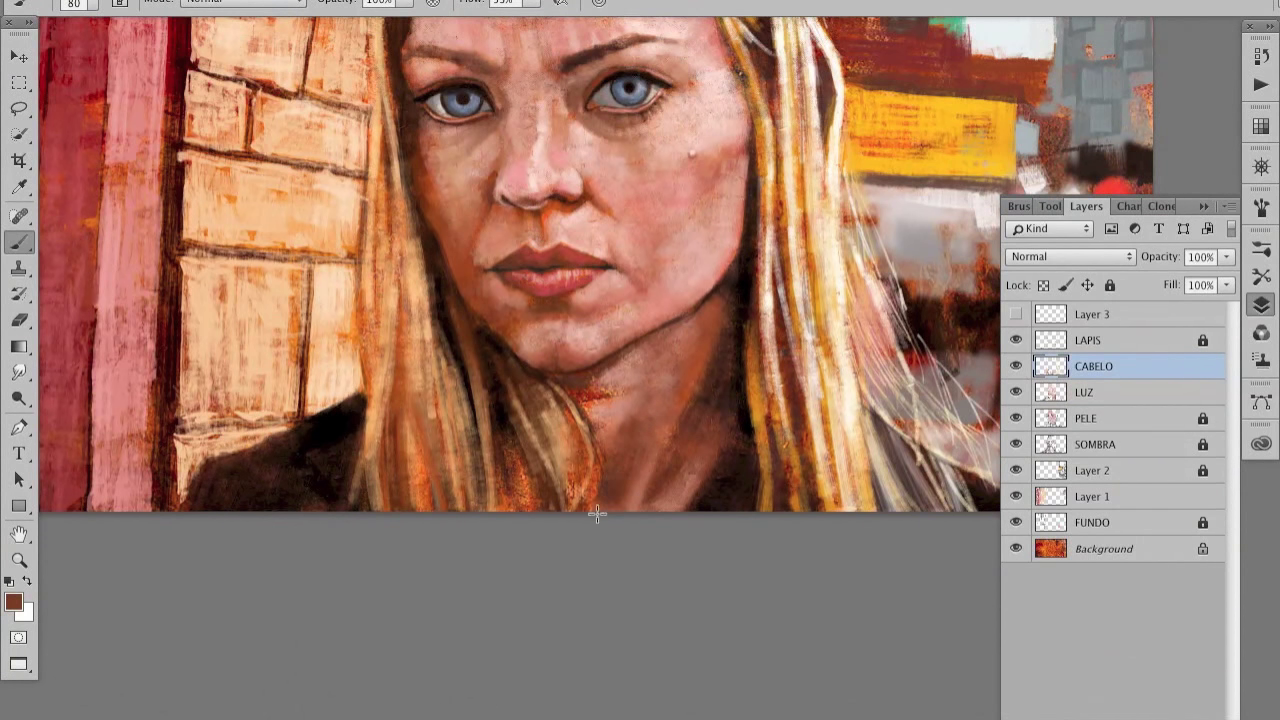
# Step: Review the whole painting, then zoom in closely on the face with LAPIS selected
pyautogui.keyDown('alt'); pyautogui.click(716, 355); pyautogui.keyUp('alt')
pyautogui.keyDown('ctrl'); pyautogui.keyDown('alt'); pyautogui.click(800, 446); pyautogui.keyUp('alt'); pyautogui.keyUp('ctrl')
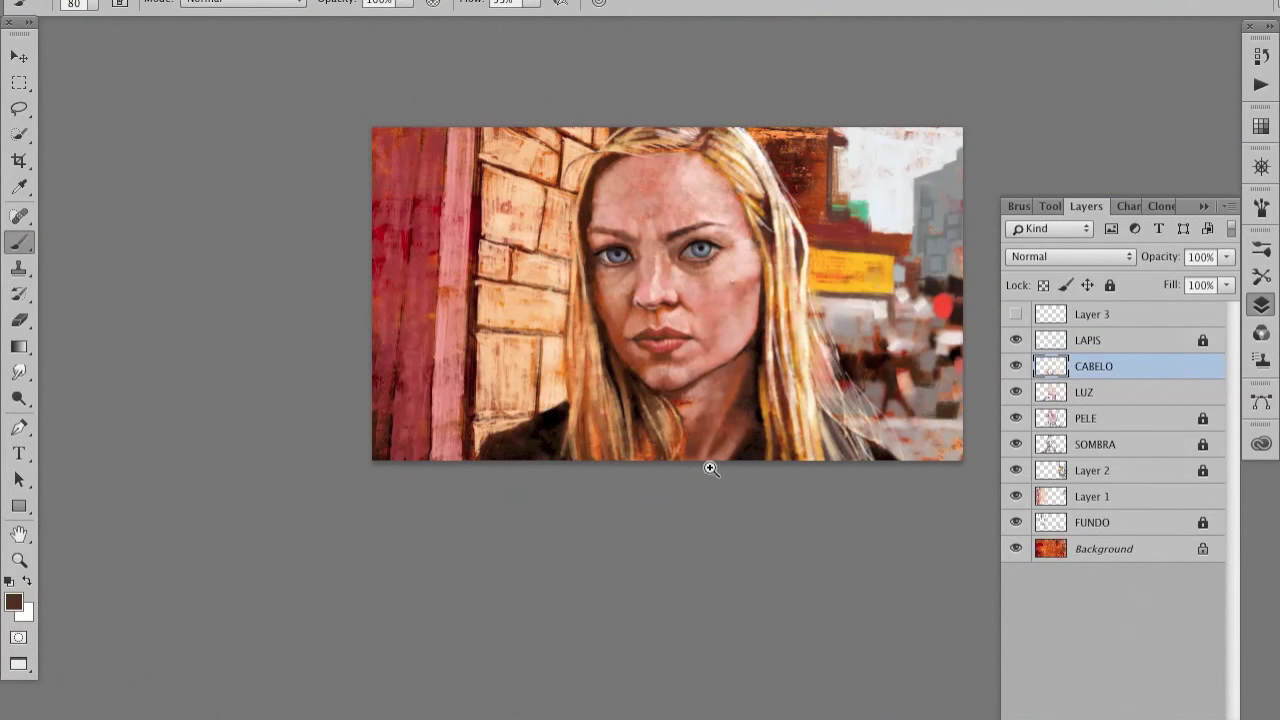
pyautogui.keyDown('ctrl'); pyautogui.click(706, 467); pyautogui.keyUp('ctrl')
pyautogui.keyDown('alt'); pyautogui.click(694, 430); pyautogui.keyUp('alt')
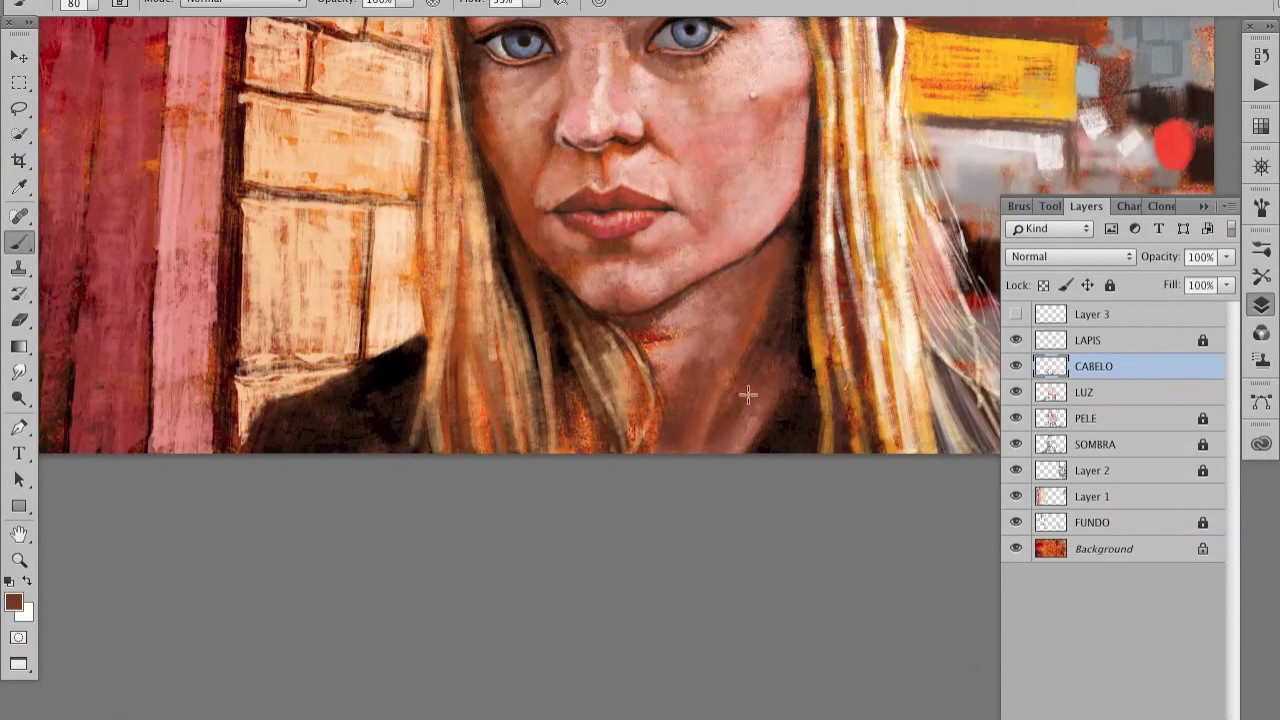
pyautogui.keyDown('alt'); pyautogui.click(650, 367); pyautogui.keyUp('alt')
pyautogui.keyDown('ctrl'); pyautogui.keyDown('alt'); pyautogui.click(757, 352); pyautogui.keyUp('alt'); pyautogui.keyUp('ctrl')
pyautogui.keyDown('ctrl'); pyautogui.click(800, 343); pyautogui.keyUp('ctrl')
pyautogui.click(1050, 341)
# Step: Lower the LAPIS layer opacity to 42% and lasso an area along the jaw
pyautogui.press('l')
pyautogui.press('4')
pyautogui.press('2')
pyautogui.moveTo(683, 398); pyautogui.dragTo(781, 340)
pyautogui.click(1110, 390)
pyautogui.press('b')
pyautogui.keyDown('alt'); pyautogui.click(481, 486); pyautogui.keyUp('alt')
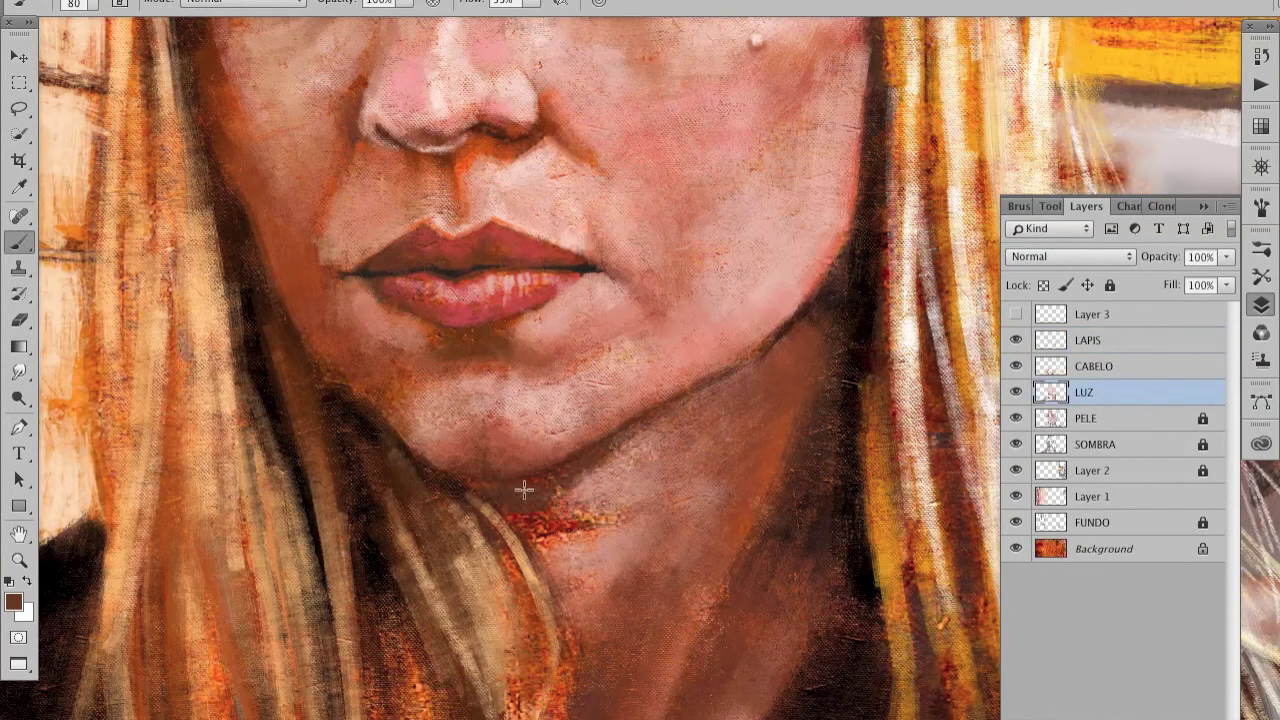
# Step: Paint out the orange streak under the jaw and smooth the neck with lighter sampled skin tones
pyautogui.moveTo(549, 521)
pyautogui.mouseDown()
pyautogui.moveTo(650, 500)
pyautogui.moveTo(543, 523)
pyautogui.mouseUp()
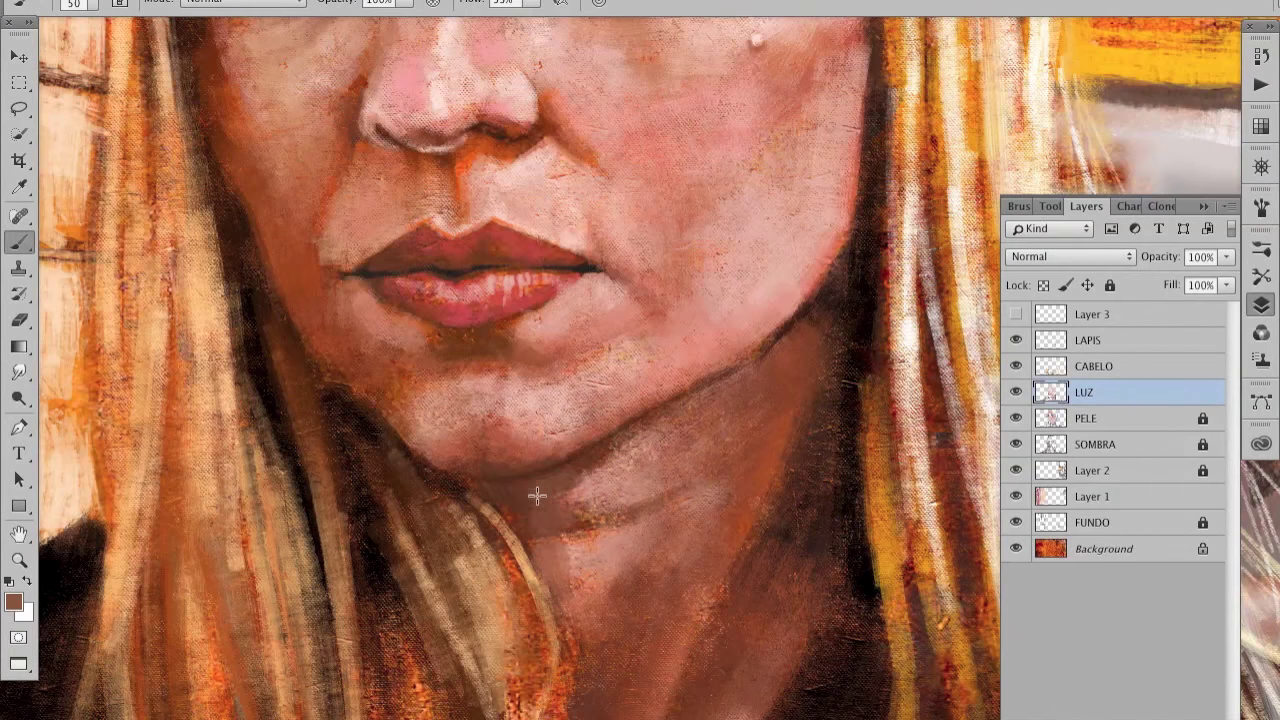
pyautogui.keyDown('alt'); pyautogui.click(574, 598); pyautogui.keyUp('alt')
pyautogui.press(']')
pyautogui.press(']')
pyautogui.moveTo(638, 586)
pyautogui.mouseDown()
pyautogui.moveTo(630, 500)
pyautogui.moveTo(690, 420)
pyautogui.moveTo(680, 470)
pyautogui.mouseUp()
pyautogui.moveTo(600, 460); pyautogui.dragTo(641, 537)
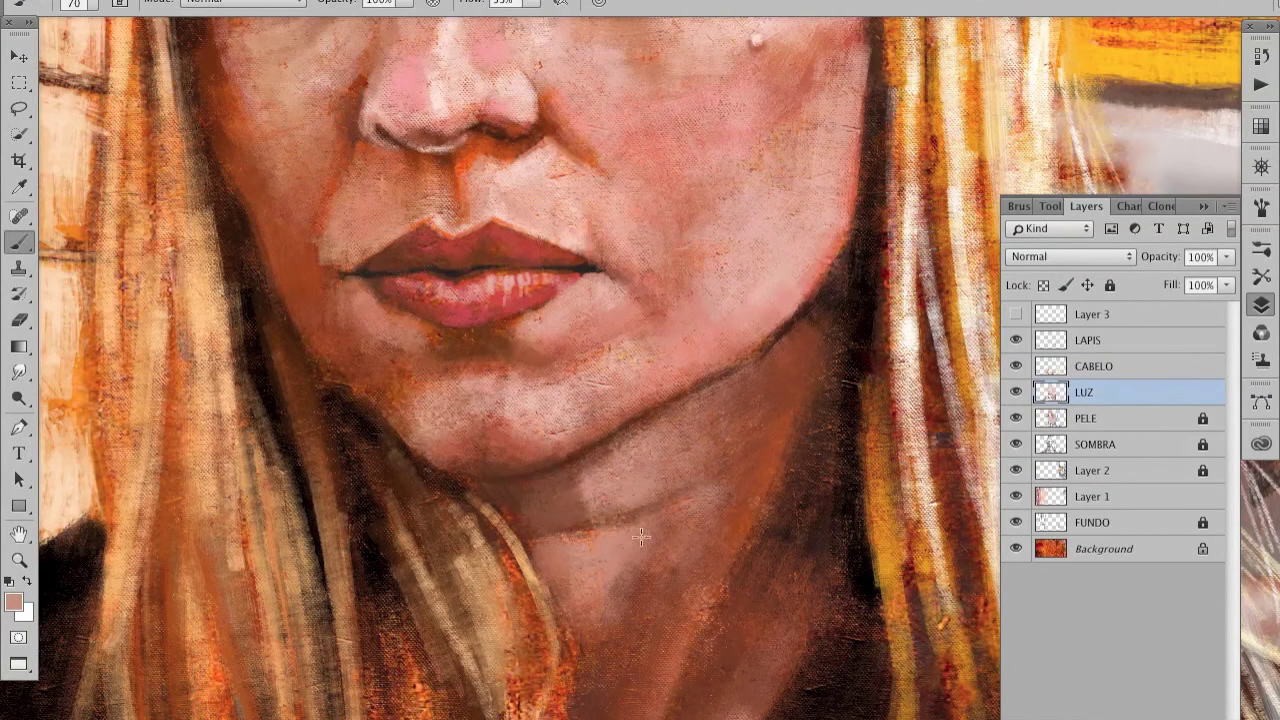
# Step: Merge all layers, including CABELO, into a single Background layer
pyautogui.scroll(-2, 720, 470)
pyautogui.scroll(-2, 700, 430)
pyautogui.hotkey('alt', ']')
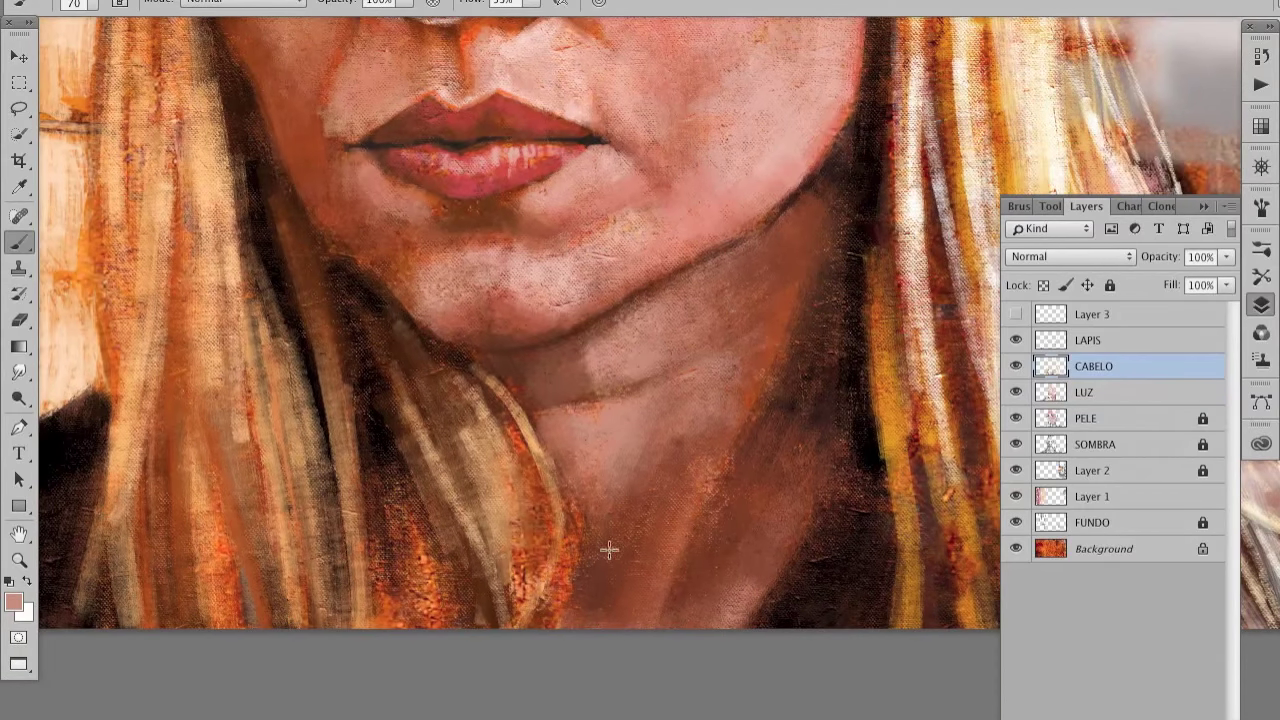
pyautogui.scroll(5, 700, 550)
pyautogui.scroll(-3, 634, 531)
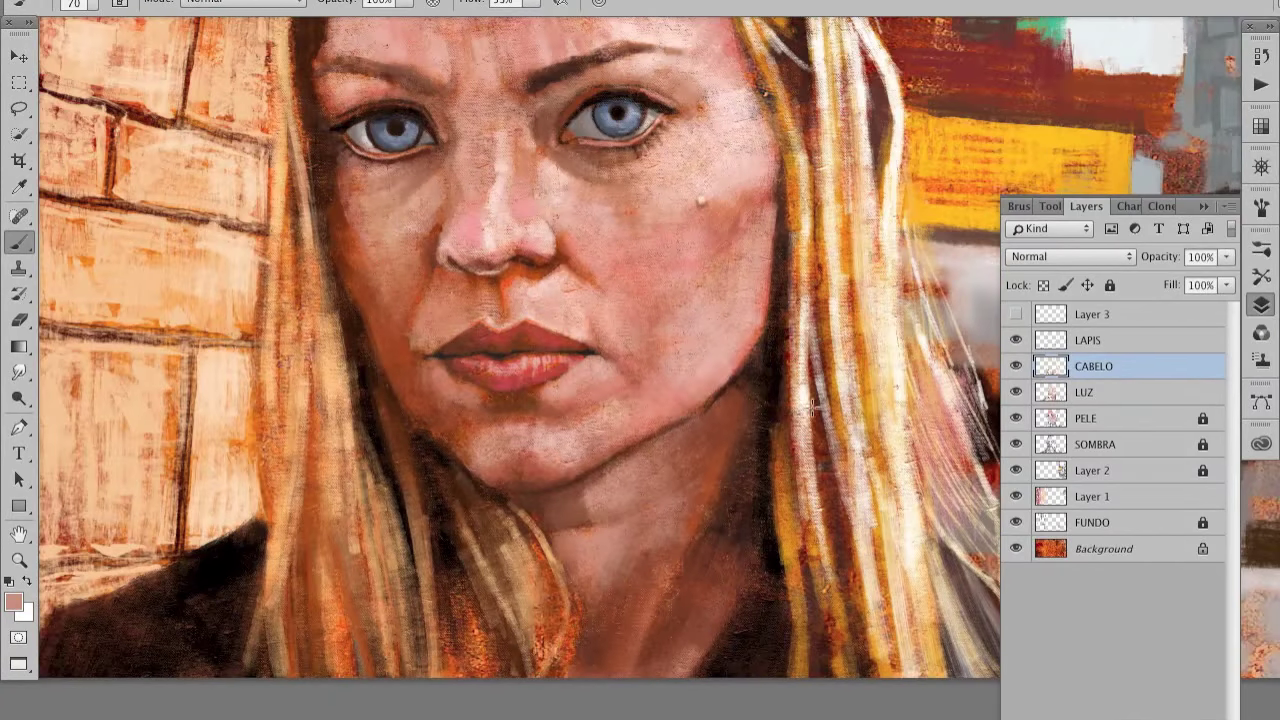
pyautogui.scroll(3, 790, 480)
pyautogui.hotkey('ctrl', 'e')
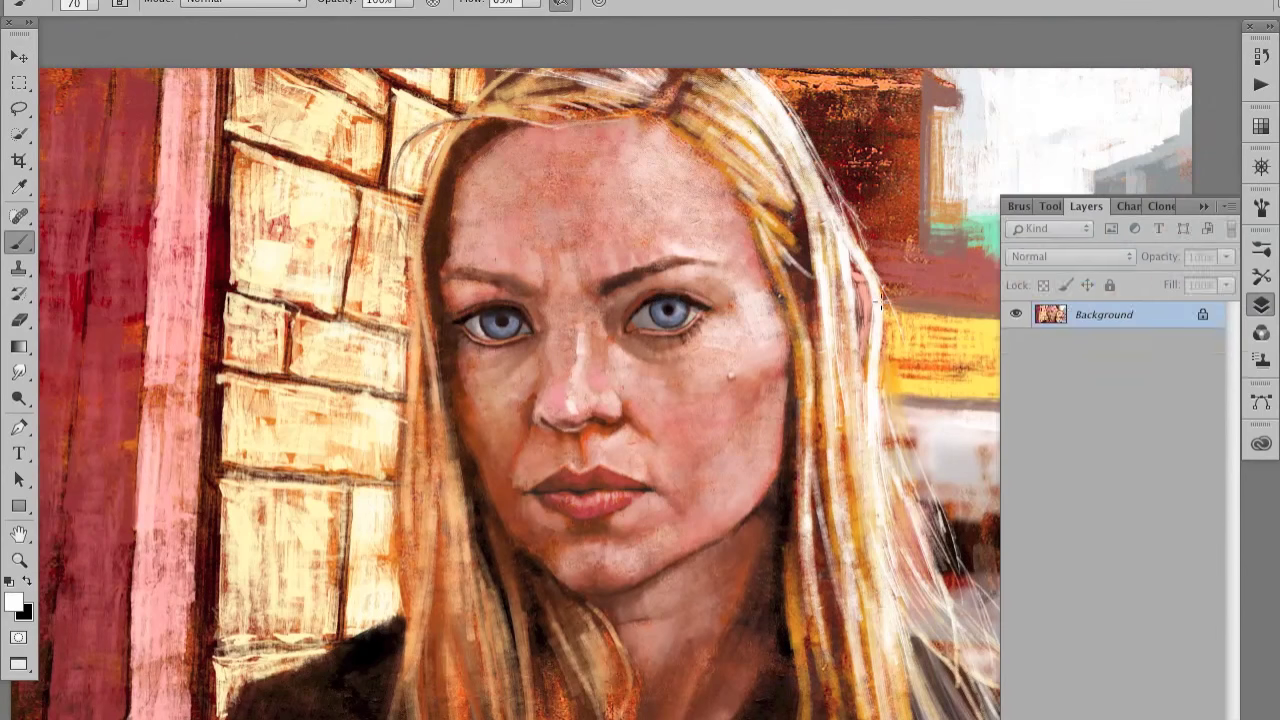
# Step: On a new layer, paint white highlight strokes across the right cheek and jawline
pyautogui.hotkey('ctrl', 'shift', 'alt', 'n')
pyautogui.hscroll(2, 688, 363)
pyautogui.press(']')
pyautogui.press(']')
pyautogui.moveTo(670, 492)
pyautogui.mouseDown()
pyautogui.moveTo(705, 455)
pyautogui.moveTo(732, 390)
pyautogui.mouseUp()
pyautogui.moveTo(720, 480); pyautogui.dragTo(640, 525)
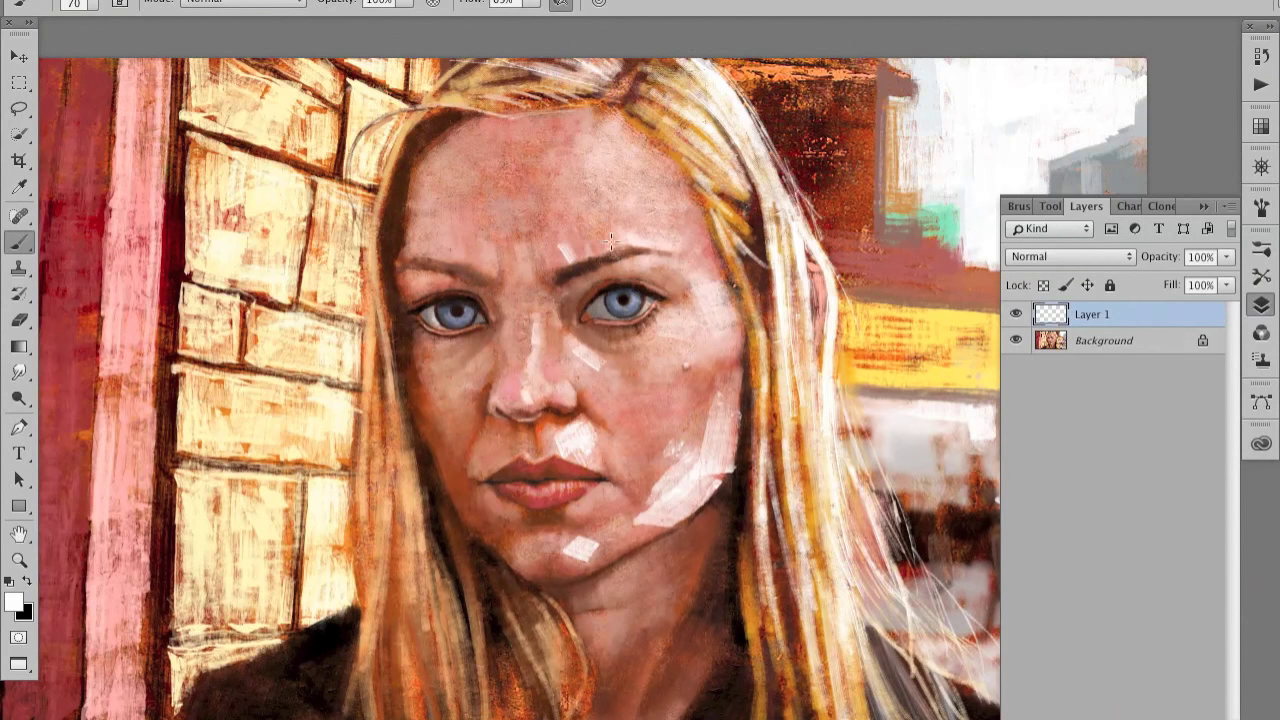
pyautogui.press(']')
pyautogui.press(']')
pyautogui.moveTo(740, 385); pyautogui.dragTo(704, 445)
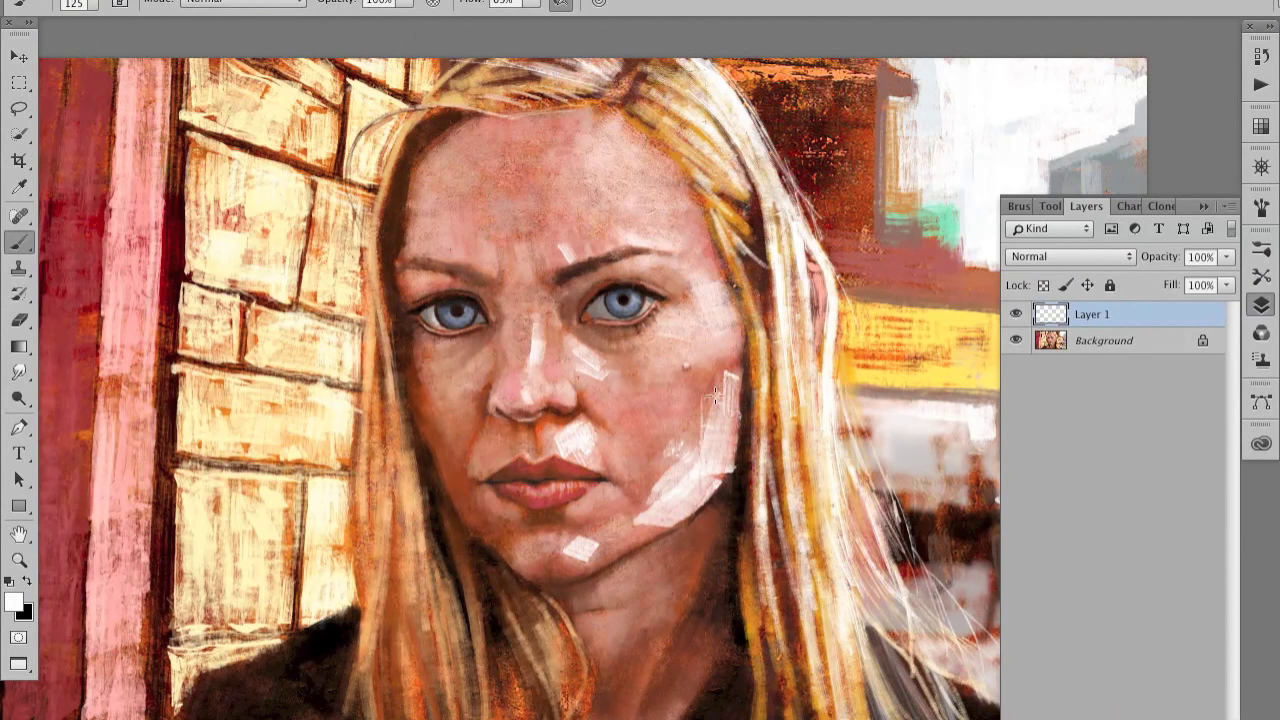
pyautogui.press(']')
pyautogui.press(']')
pyautogui.moveTo(650, 520); pyautogui.dragTo(592, 545)
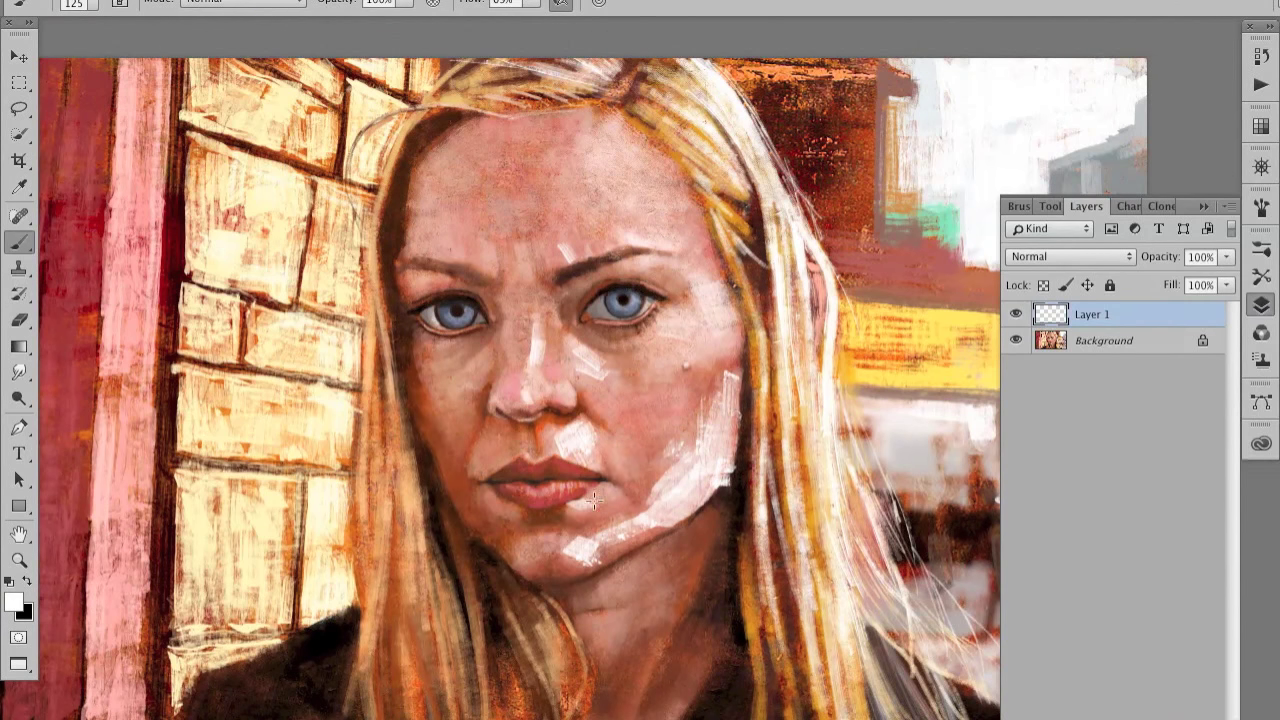
# Step: Lower the highlight layer's opacity to about 18% for a subtle glow
pyautogui.click(1226, 257)
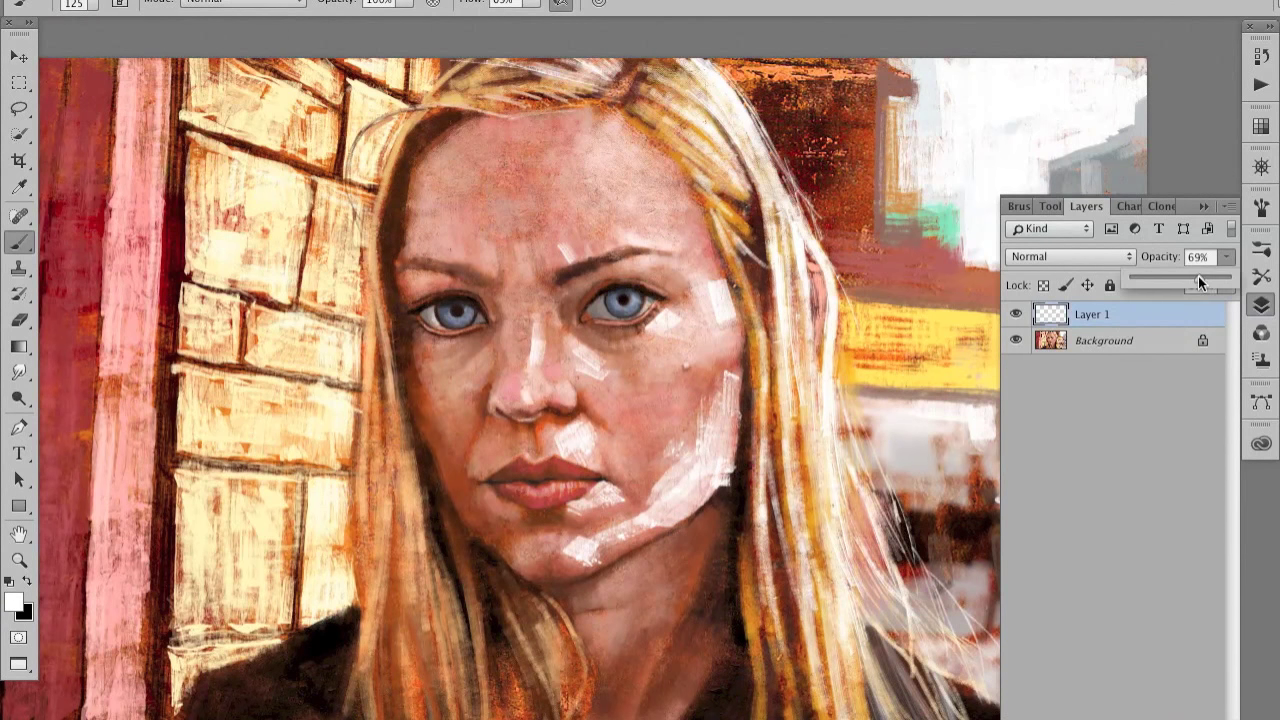
pyautogui.moveTo(1202, 276); pyautogui.dragTo(1154, 281)
pyautogui.hotkey('ctrl', '-')
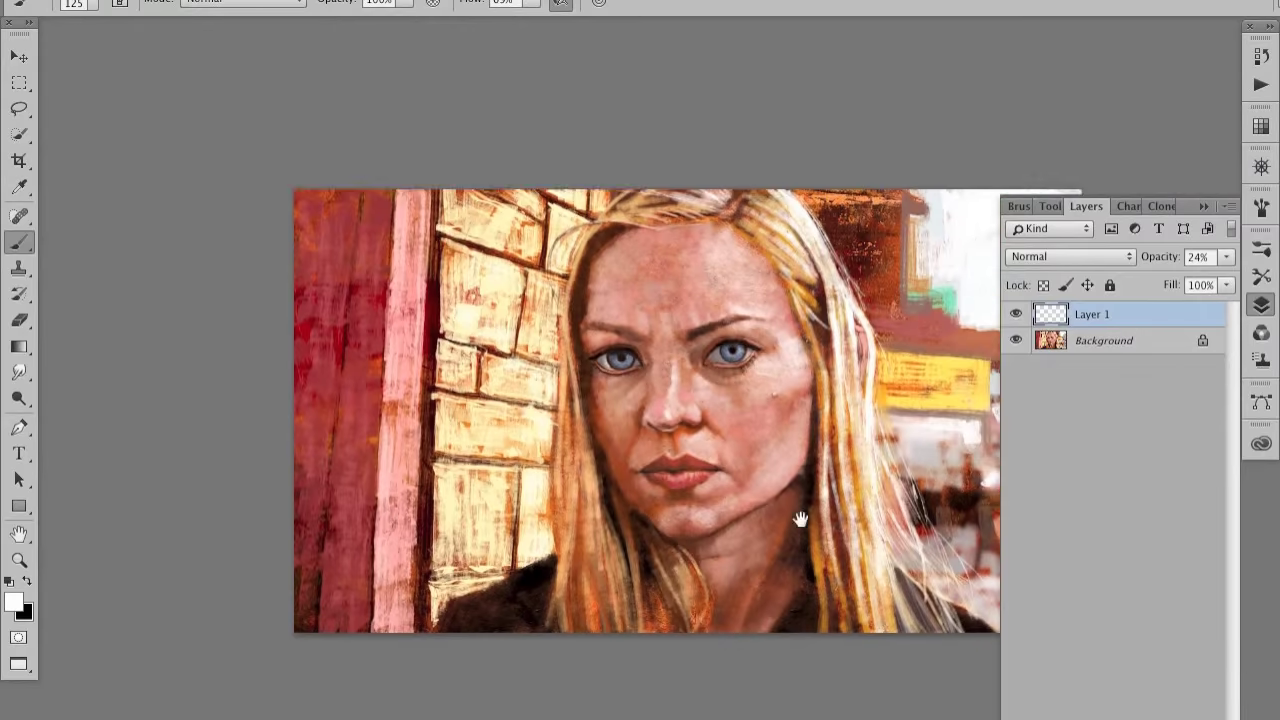
pyautogui.click(1226, 257)
pyautogui.moveTo(1153, 278); pyautogui.dragTo(1147, 283)
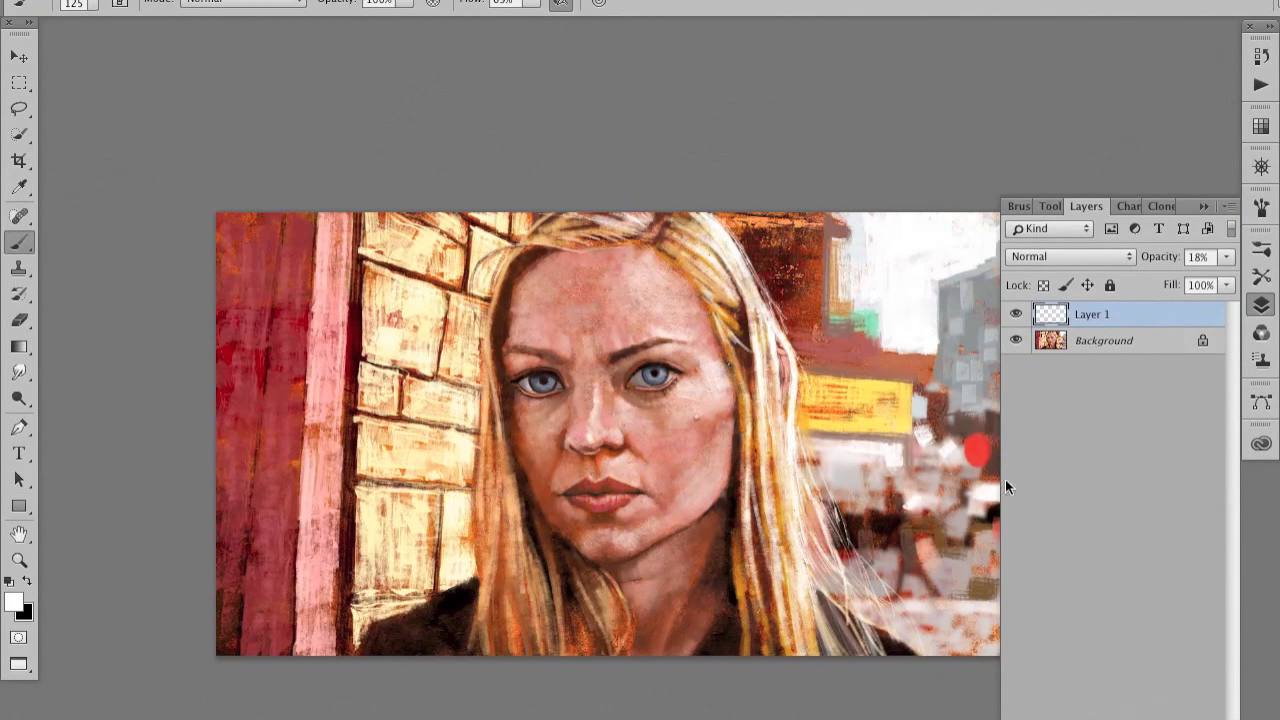
# Step: Add another layer, fade the chin stroke, and merge the highlights into the Background
pyautogui.hotkey('ctrl', 'shift', 'alt', 'n')
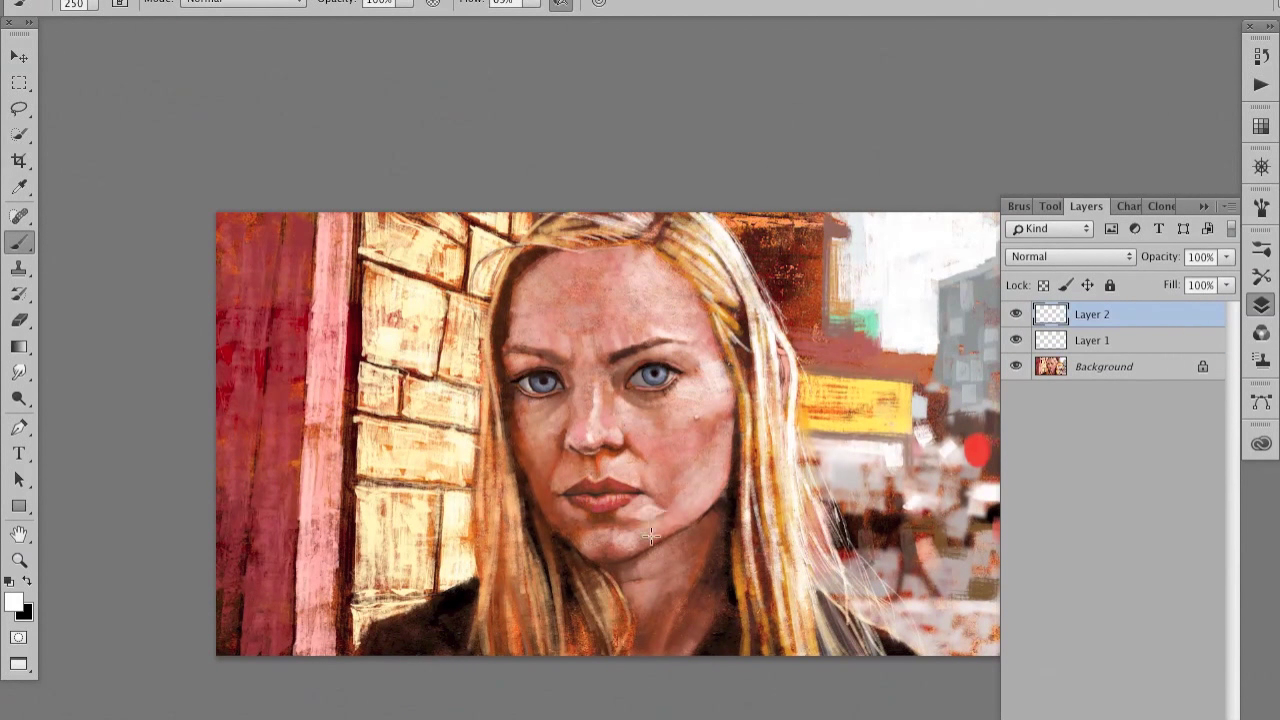
pyautogui.moveTo(1226, 257); pyautogui.dragTo(1175, 287)
pyautogui.hotkey('ctrl', '+')
pyautogui.keyDown('alt'); pyautogui.click(641, 535); pyautogui.keyUp('alt')
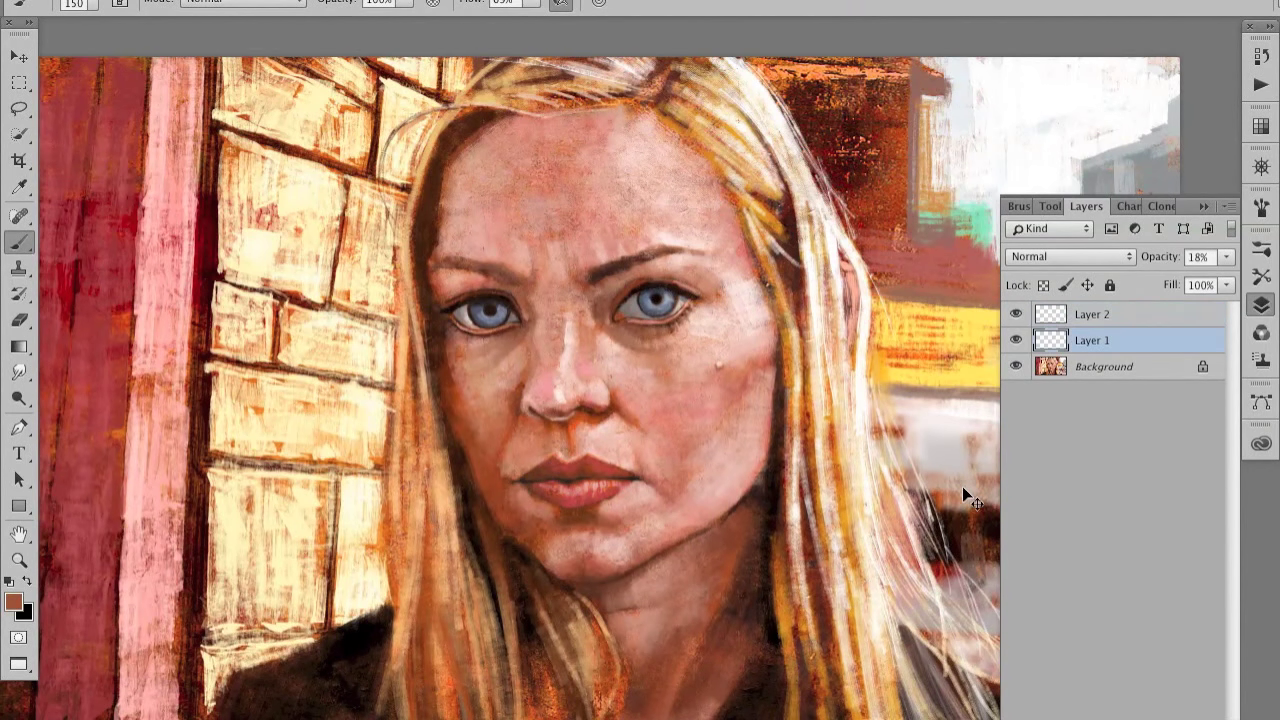
pyautogui.hotkey('ctrl', 'shift', 'e')
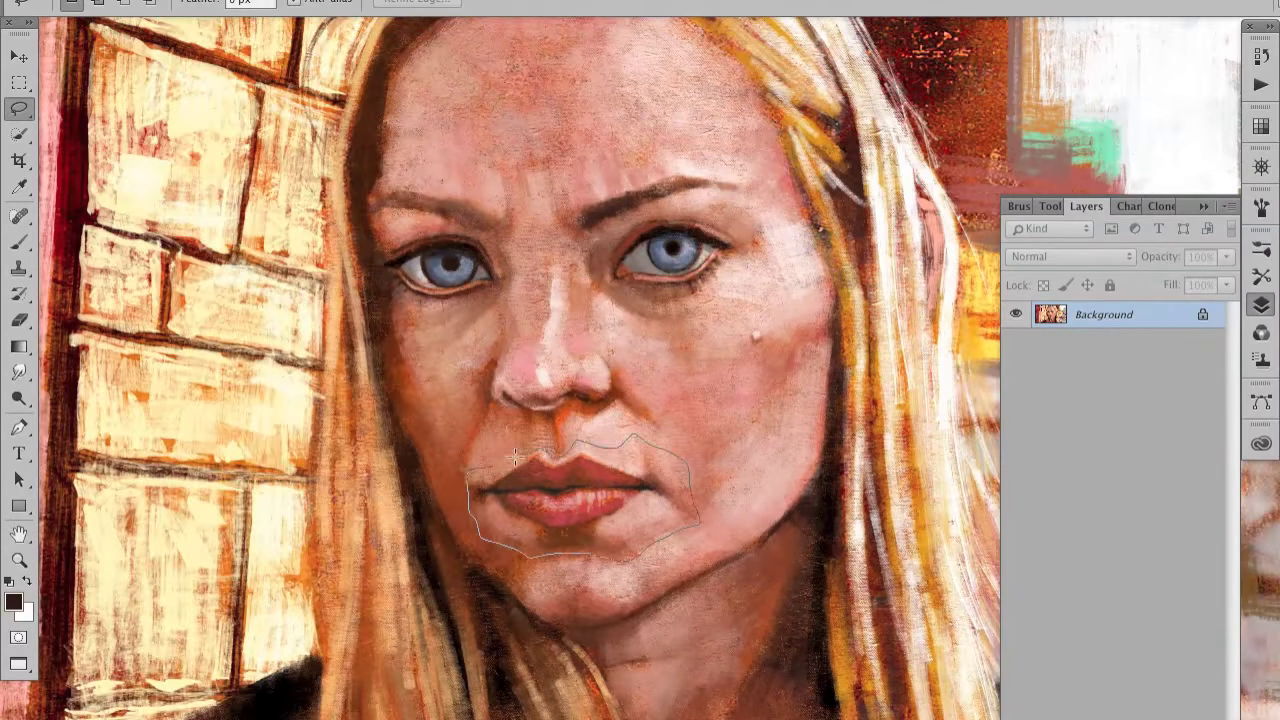
# Step: Rotate the lasso-selected lips about -0.5° and deselect
pyautogui.moveTo(515, 457); pyautogui.dragTo(520, 455)
pyautogui.hotkey('ctrl', 't')
pyautogui.moveTo(700, 494)
pyautogui.mouseDown()
pyautogui.moveTo(722, 500)
pyautogui.moveTo(716, 522)
pyautogui.mouseUp()
pyautogui.press('Return')
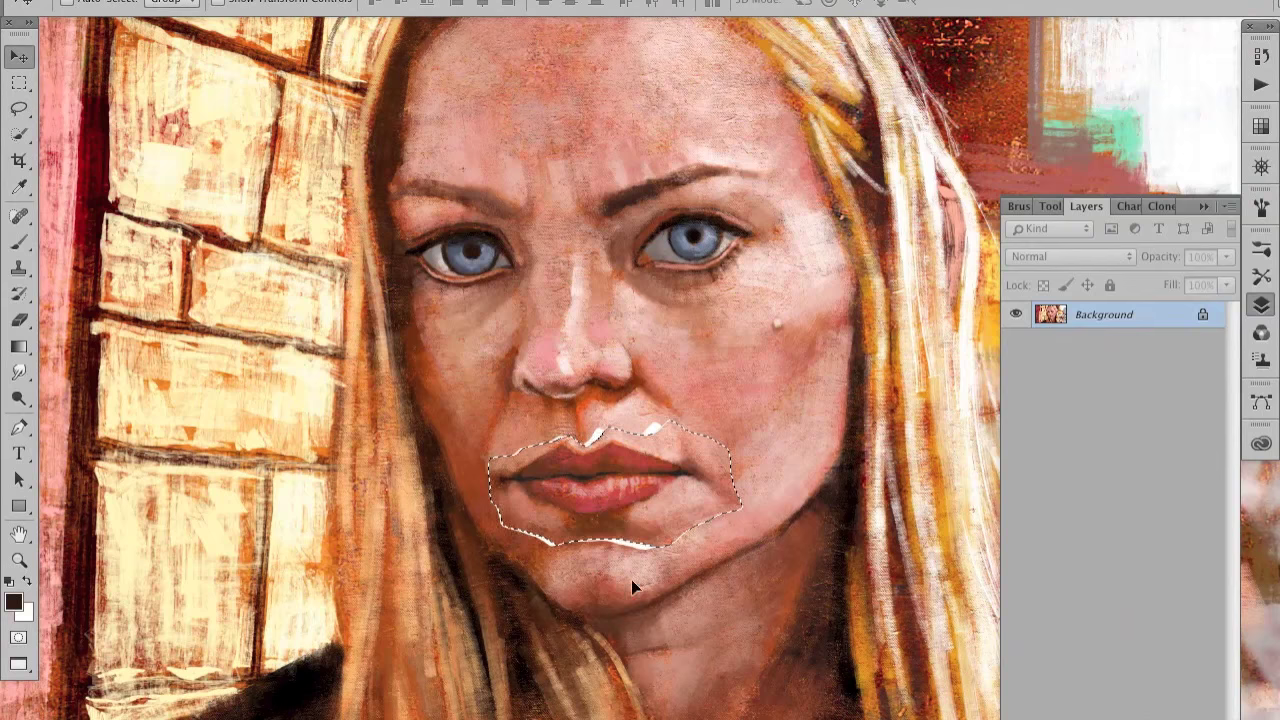
pyautogui.hotkey('ctrl', 'd')
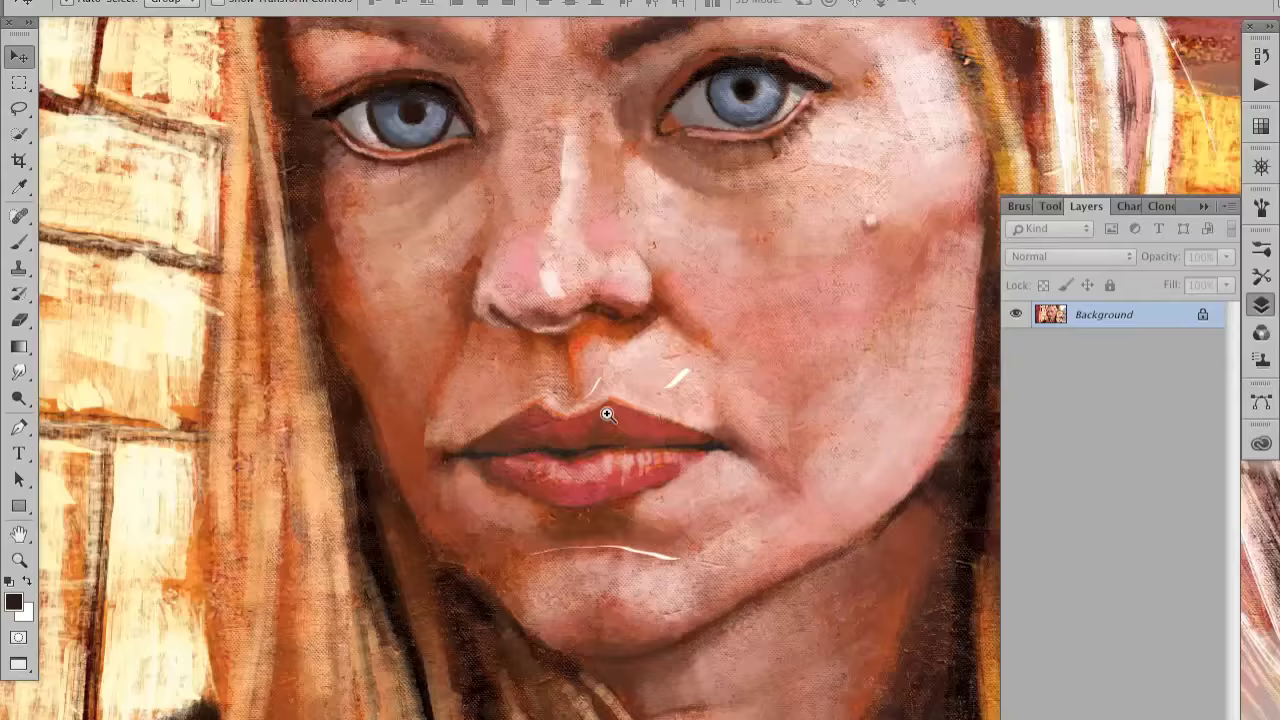
# Step: Lasso-select and clean up the white gap left below the lower lip
pyautogui.click(607, 414)
pyautogui.press('l')
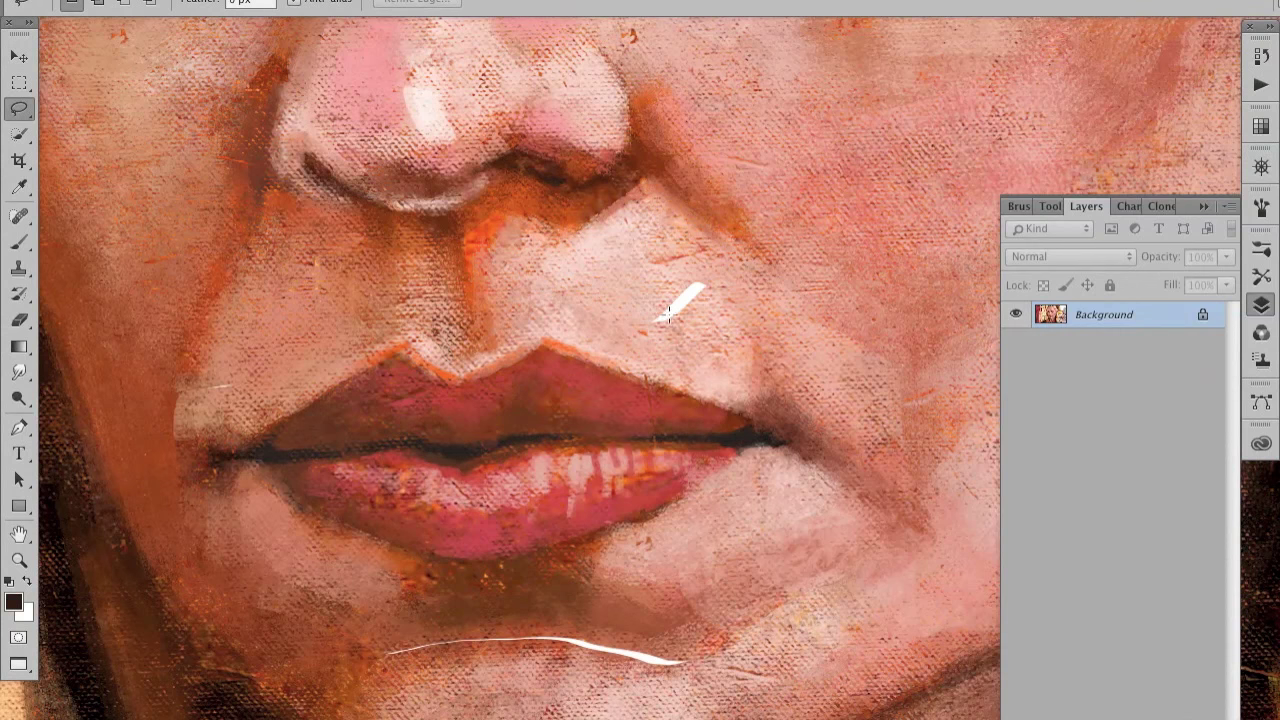
pyautogui.moveTo(784, 413); pyautogui.dragTo(784, 336)
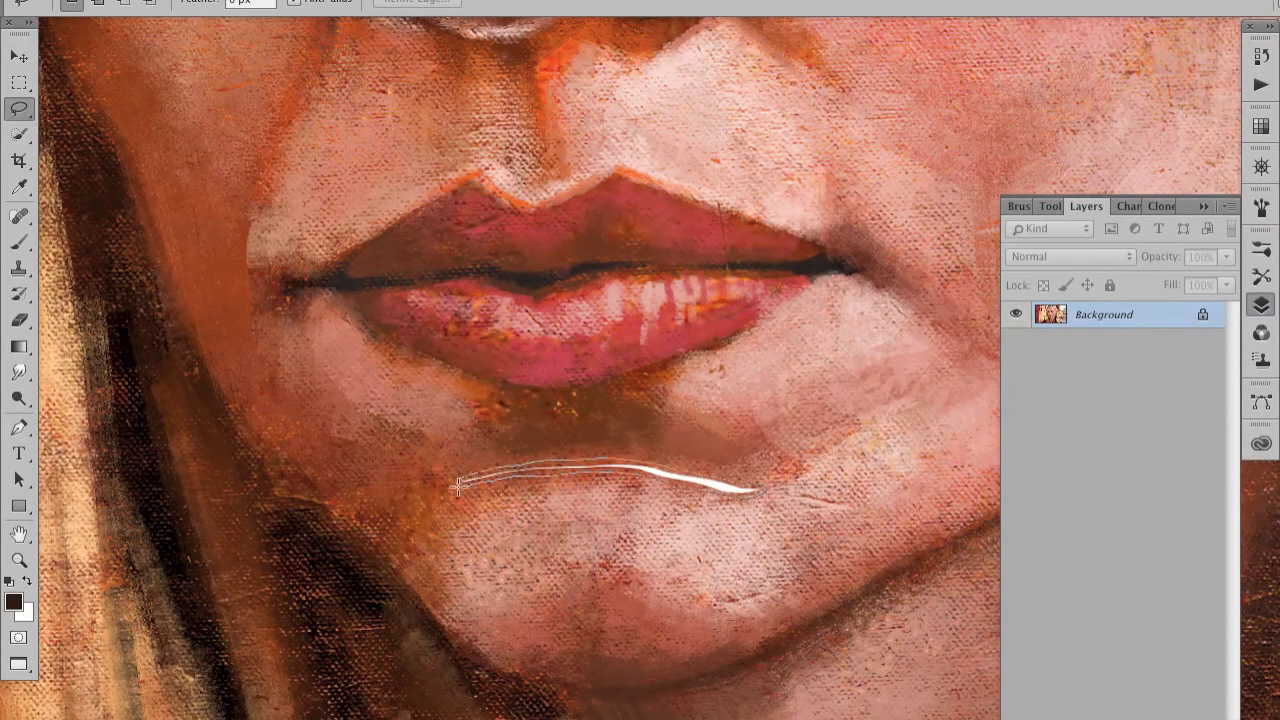
pyautogui.moveTo(660, 480); pyautogui.dragTo(609, 464)
pyautogui.click(716, 484)
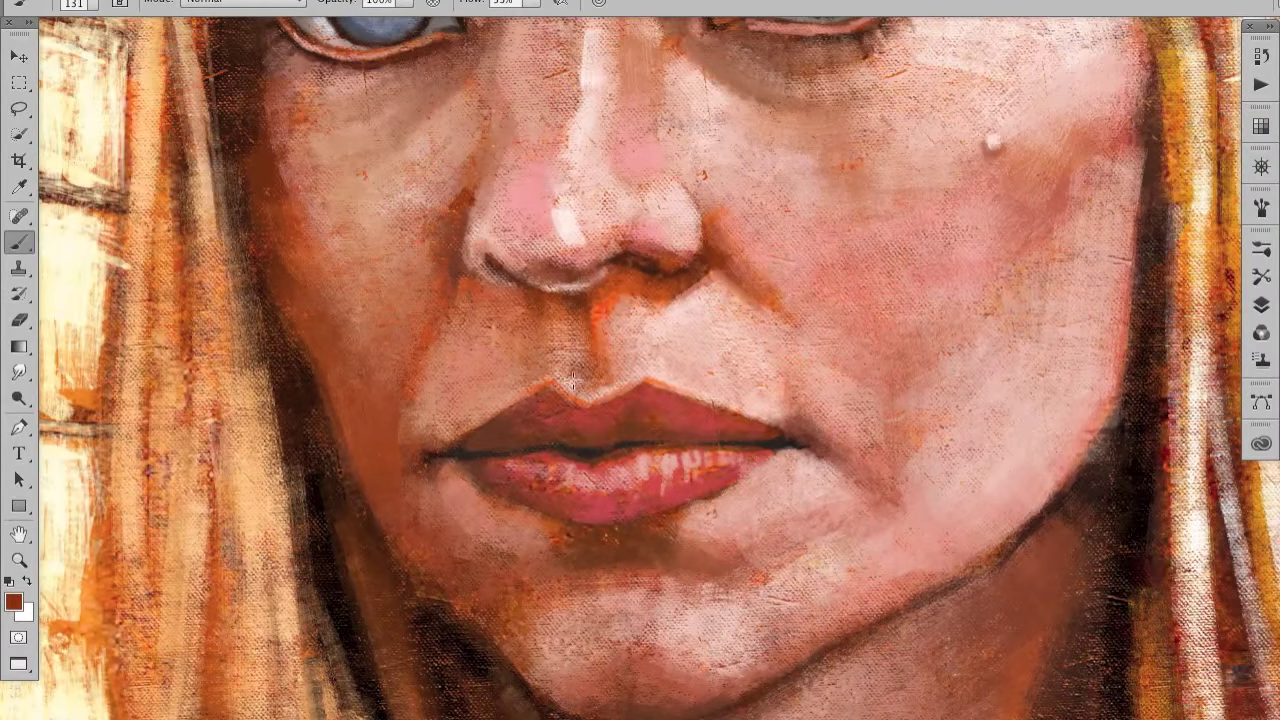
# Step: Darken the shadows along the jaw, neck and hair below the chin with a slightly smaller brush
pyautogui.keyDown('alt'); pyautogui.click(560, 347); pyautogui.keyUp('alt')
pyautogui.press('[')
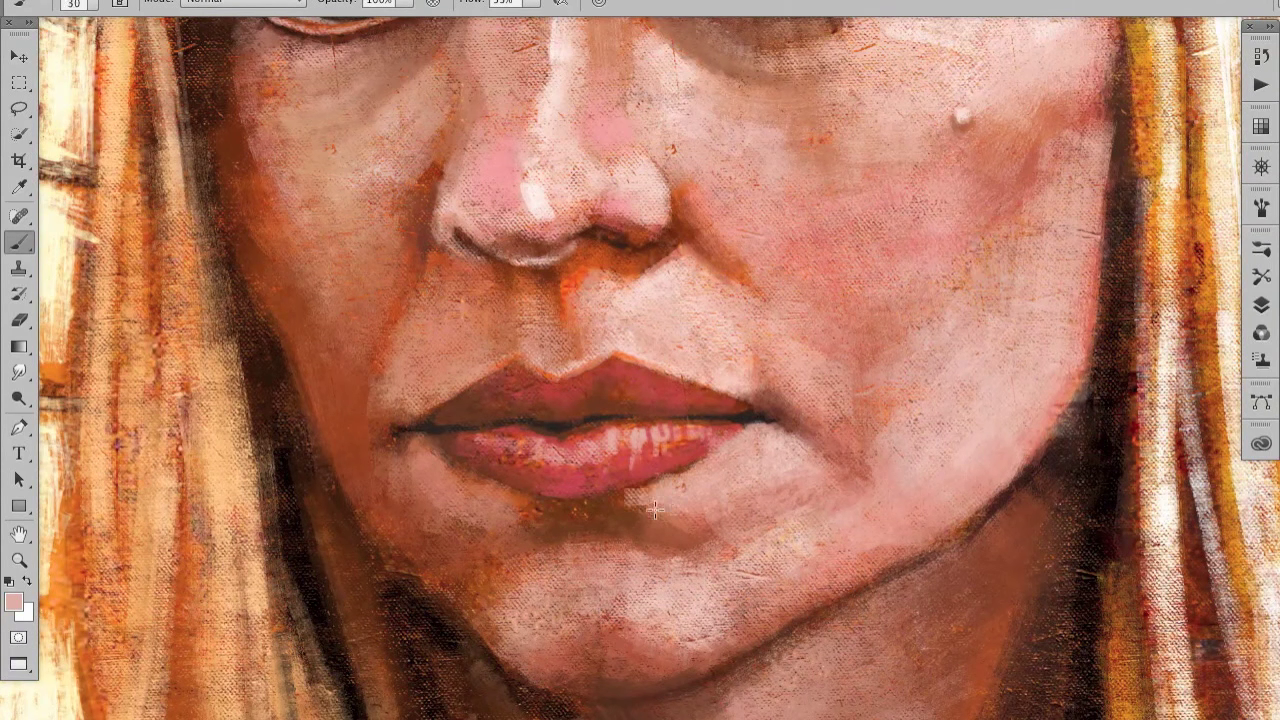
pyautogui.moveTo(731, 566); pyautogui.dragTo(720, 549)
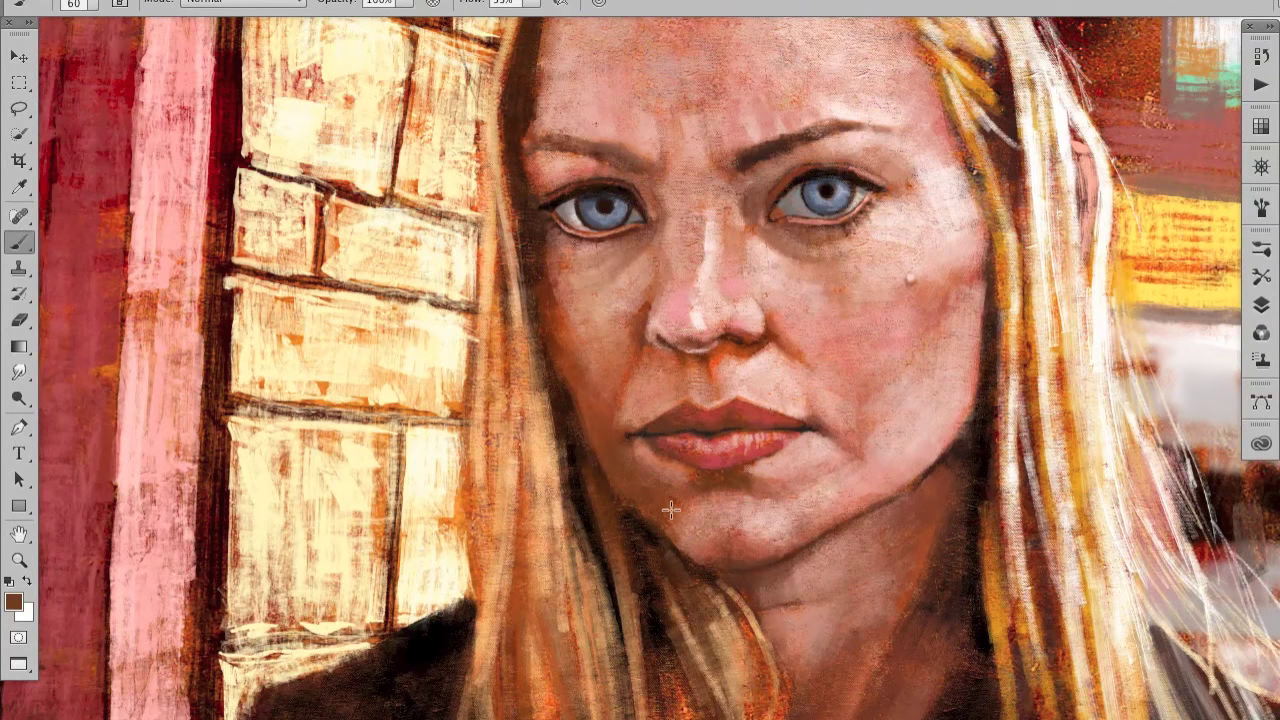
pyautogui.moveTo(571, 442)
pyautogui.mouseDown()
pyautogui.moveTo(620, 506)
pyautogui.moveTo(711, 583)
pyautogui.moveTo(626, 591)
pyautogui.moveTo(708, 702)
pyautogui.moveTo(700, 612)
pyautogui.mouseUp()
pyautogui.moveTo(575, 502); pyautogui.dragTo(593, 634)
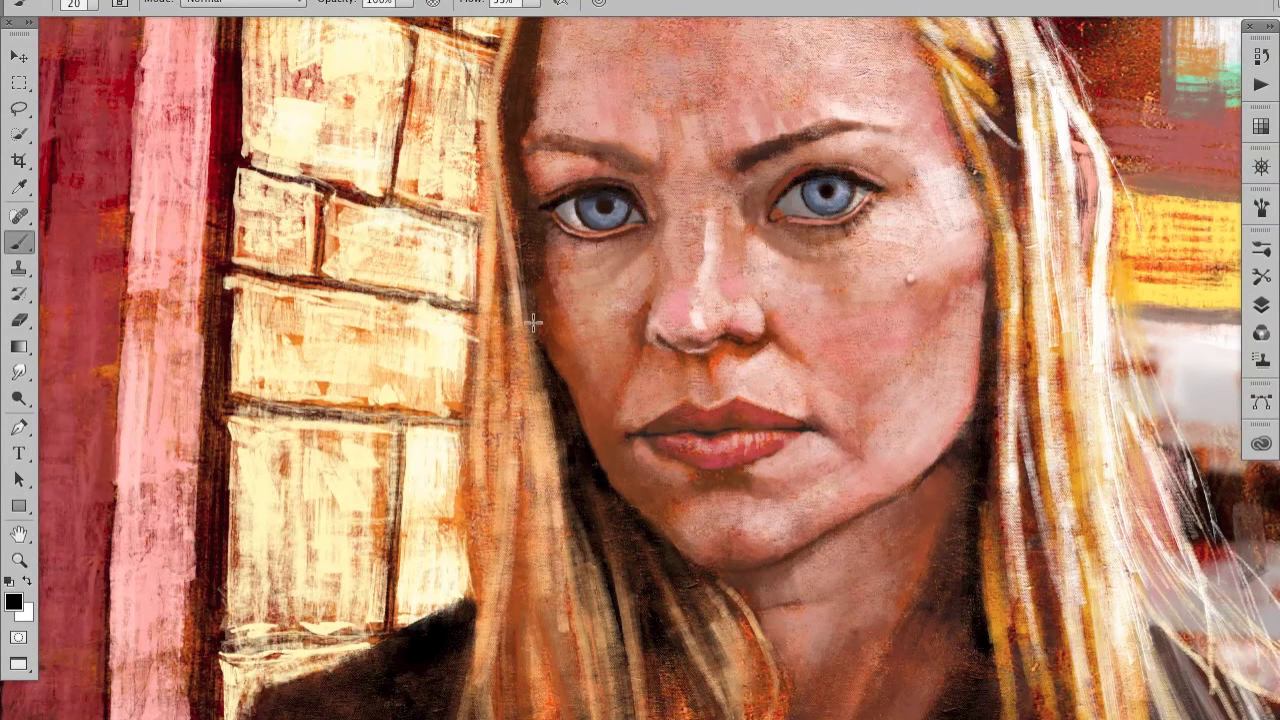
# Step: Deepen a hair strand beside the face and add a dark stroke at the hairline
pyautogui.moveTo(891, 435); pyautogui.dragTo(641, 600)
pyautogui.moveTo(769, 371); pyautogui.dragTo(774, 445)
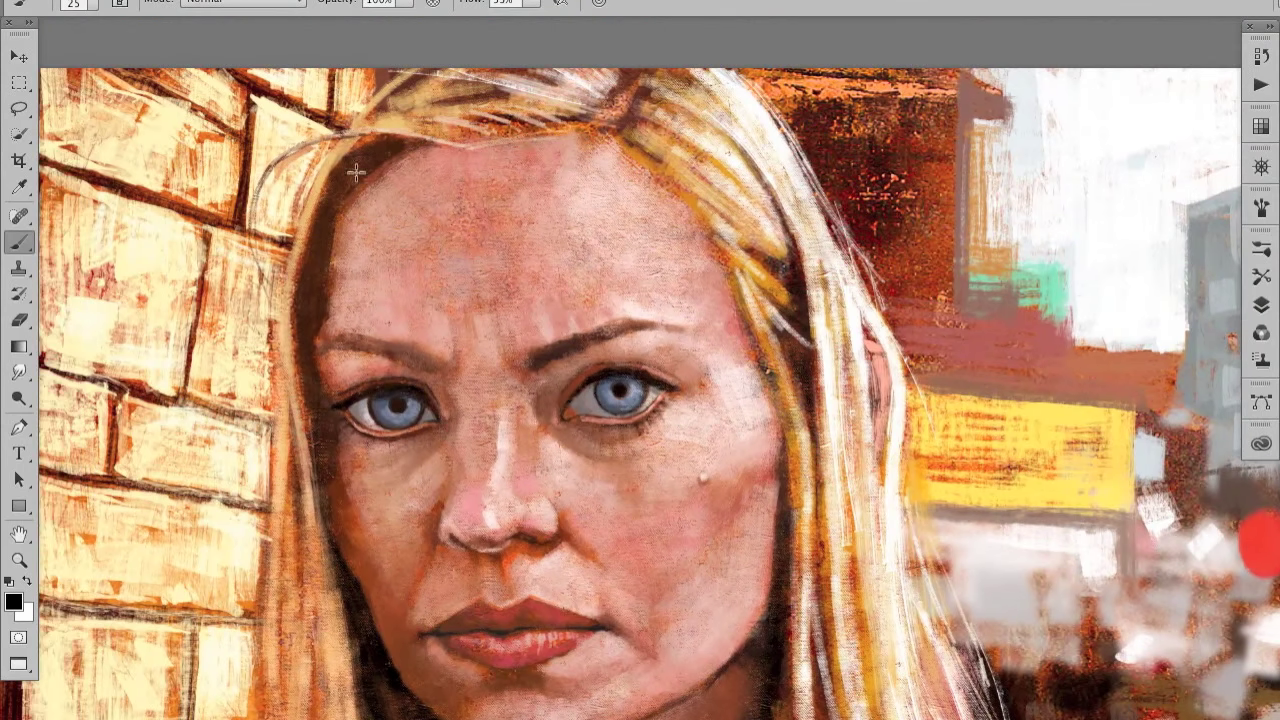
pyautogui.moveTo(357, 171); pyautogui.dragTo(310, 244)
pyautogui.scroll(-2, 316, 262)
pyautogui.scroll(5, 583, 488)
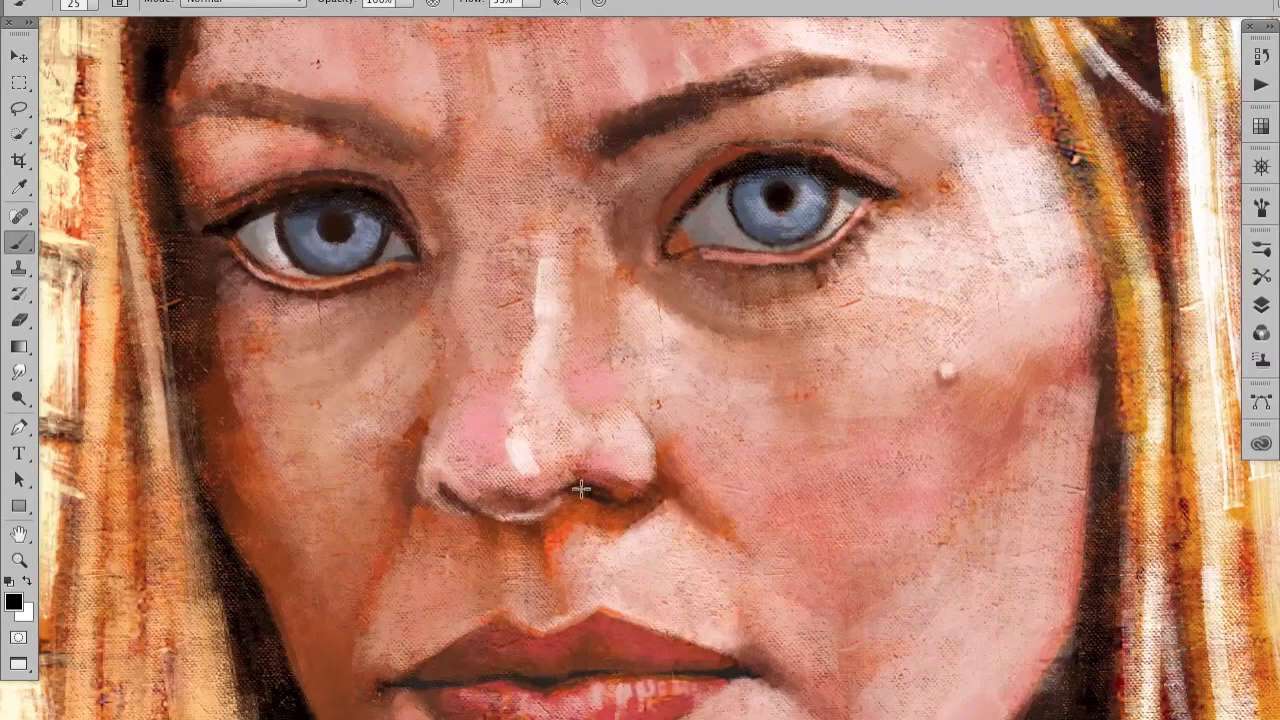